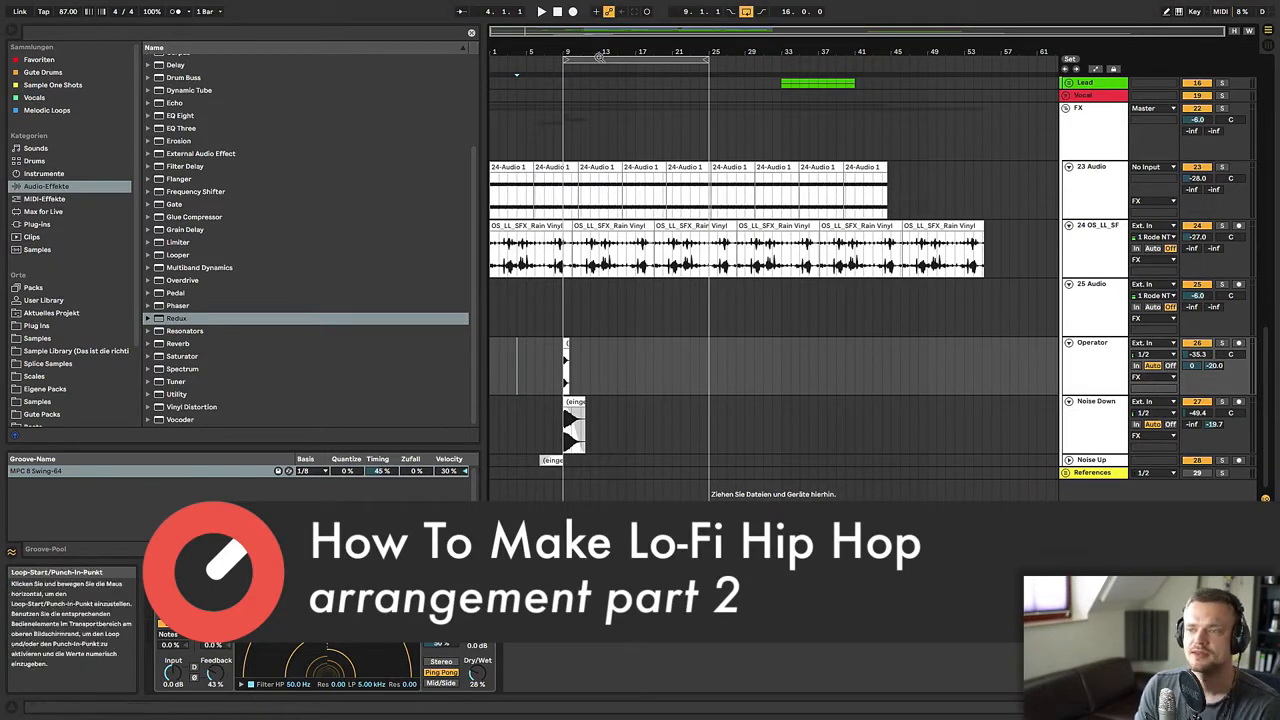
- Collapse all group tracks in the arrangement so only the bus tracks remain
{"action": "left_click", "coordinate": [598, 50]}
{"action": "scroll", "coordinate": [694, 410], "scroll_direction": "up", "scroll_amount": 10}
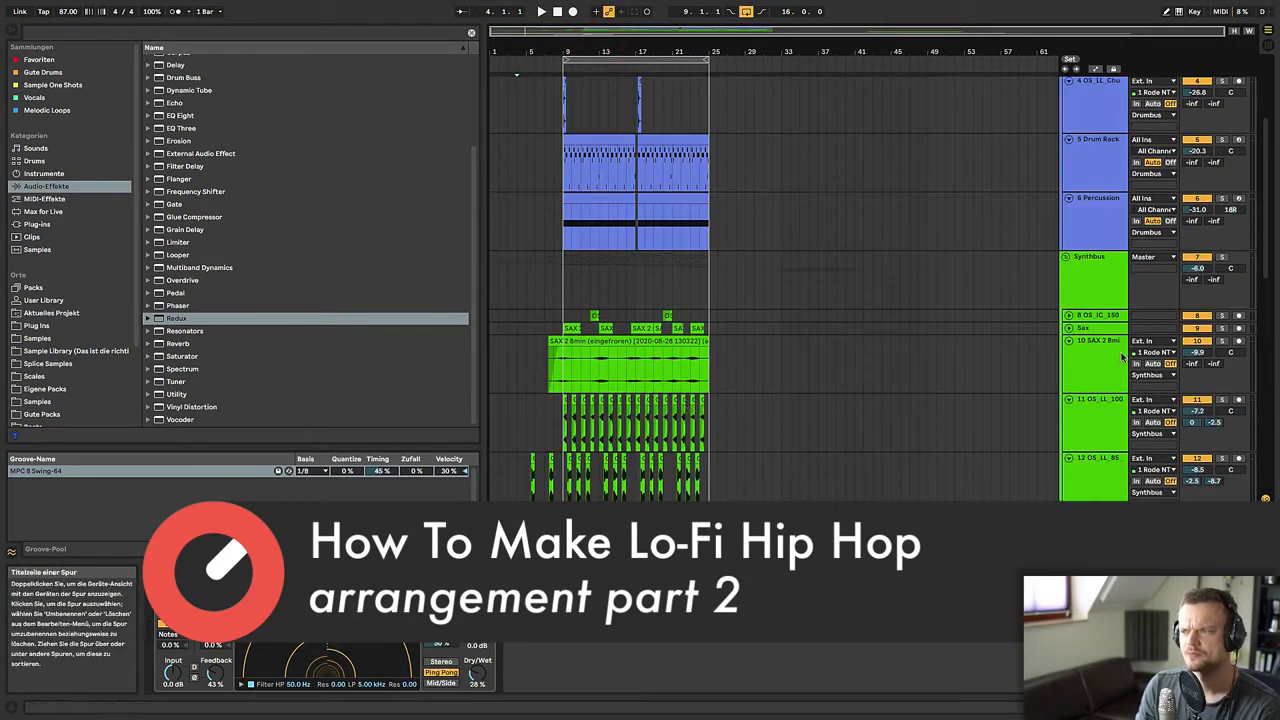
{"action": "left_click", "coordinate": [1071, 273]}
{"action": "key", "text": "alt+super+u"}
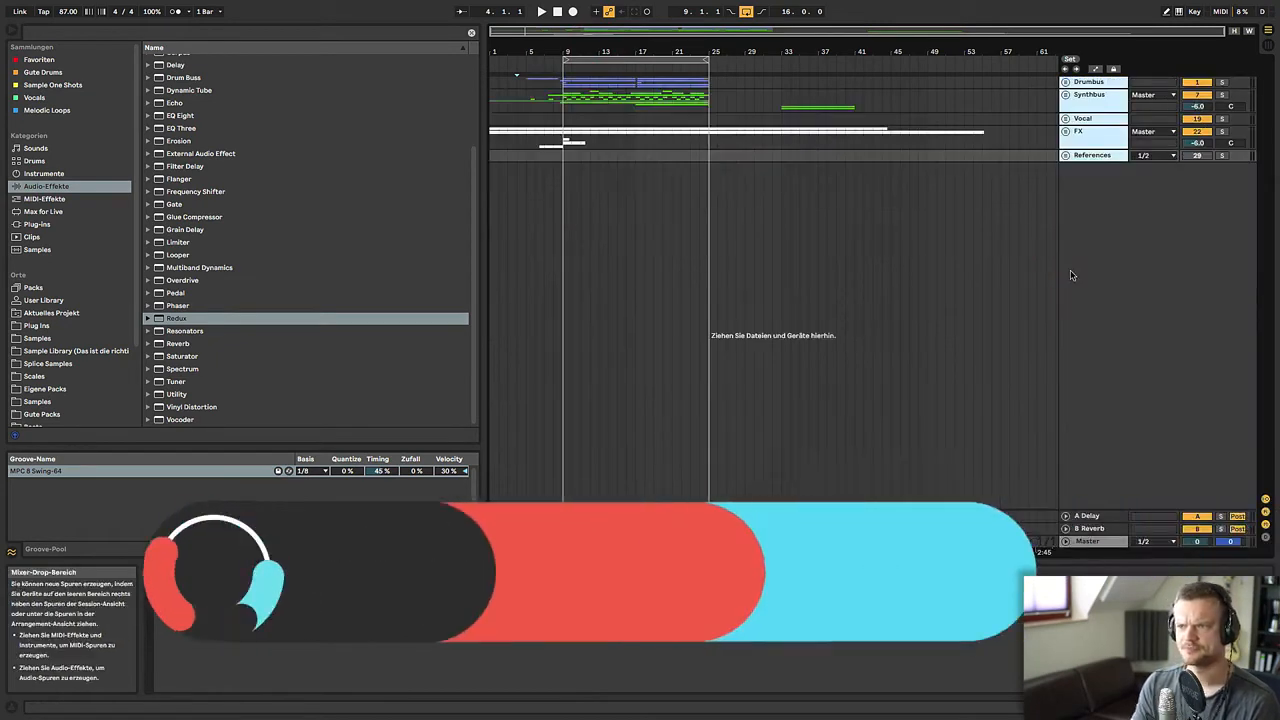
- Unfold the Master track and insert an EQ Eight ahead of its Utility device
{"action": "left_click", "coordinate": [580, 142]}
{"action": "left_click", "coordinate": [544, 138]}
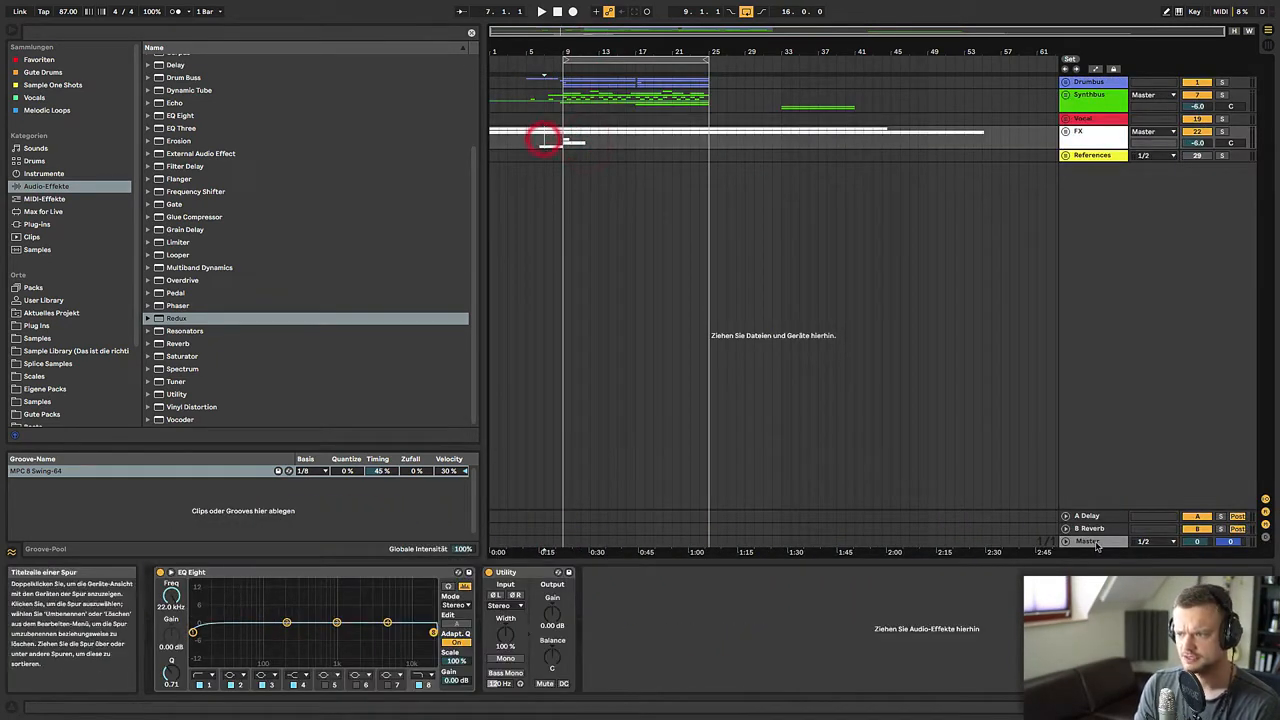
{"action": "left_click", "coordinate": [1080, 541]}
{"action": "left_click", "coordinate": [1066, 541]}
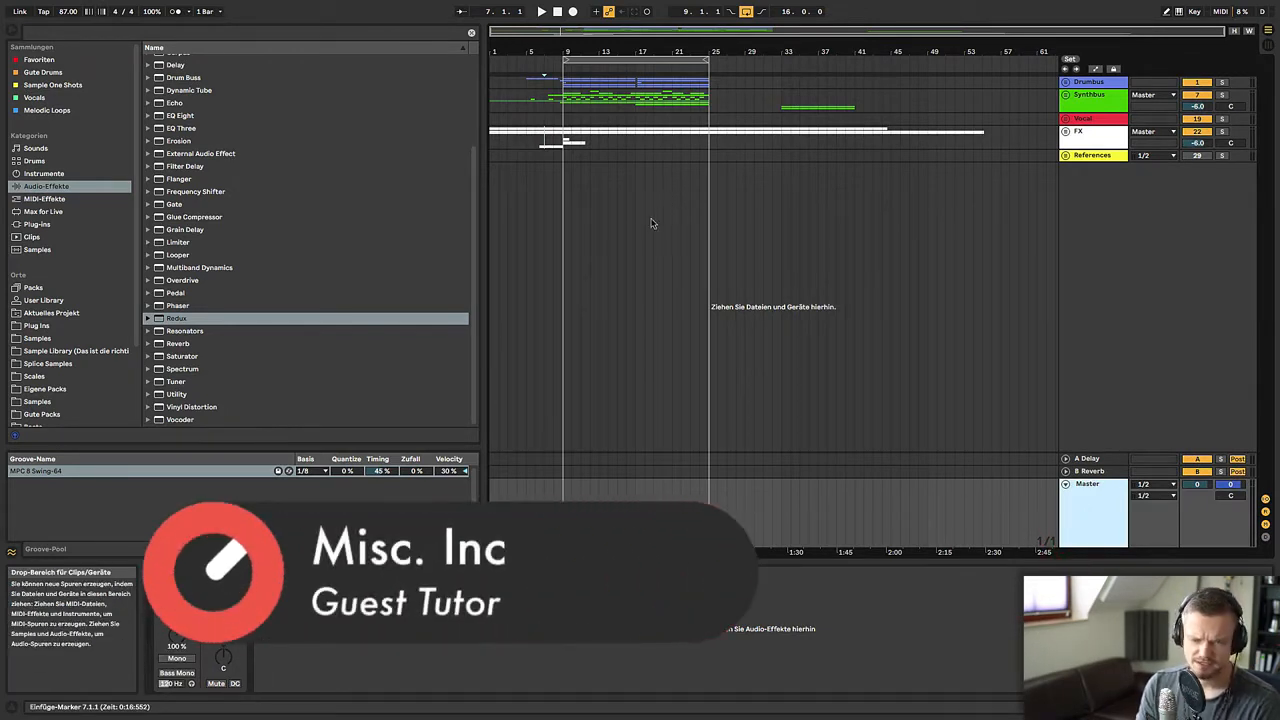
{"action": "left_click", "coordinate": [182, 117]}
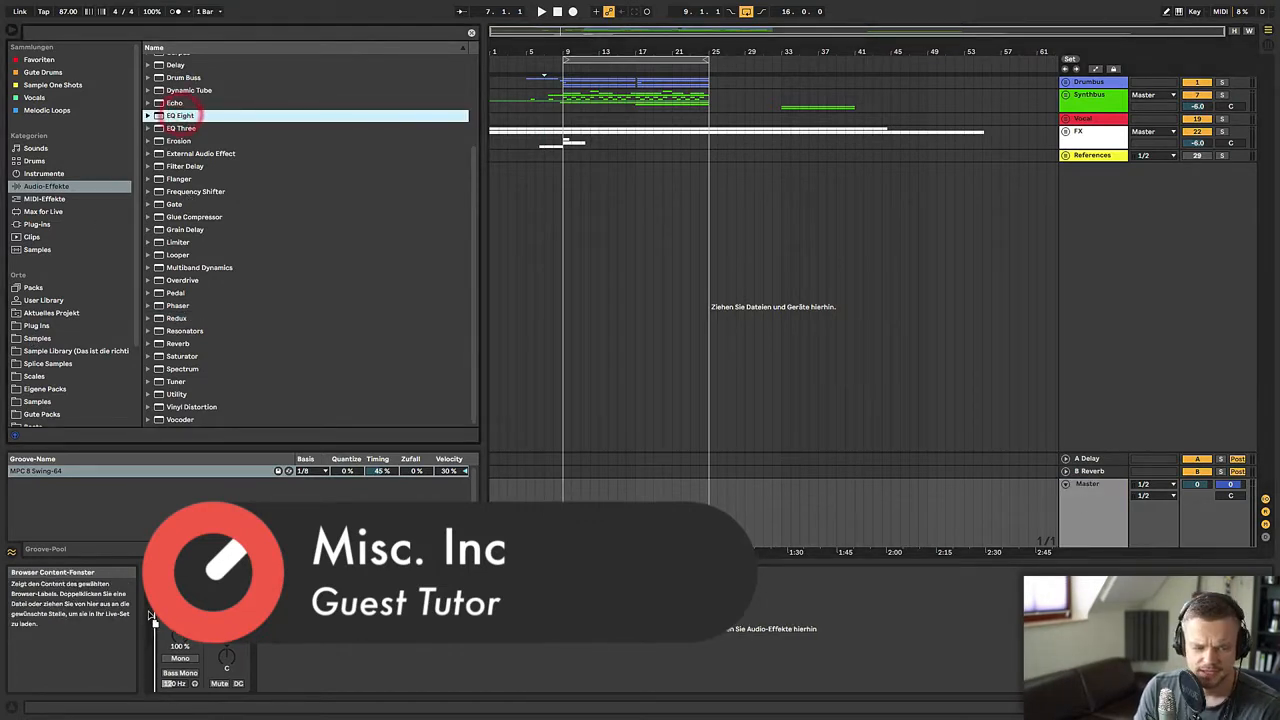
{"action": "left_click_drag", "start_coordinate": [151, 616], "coordinate": [153, 620]}
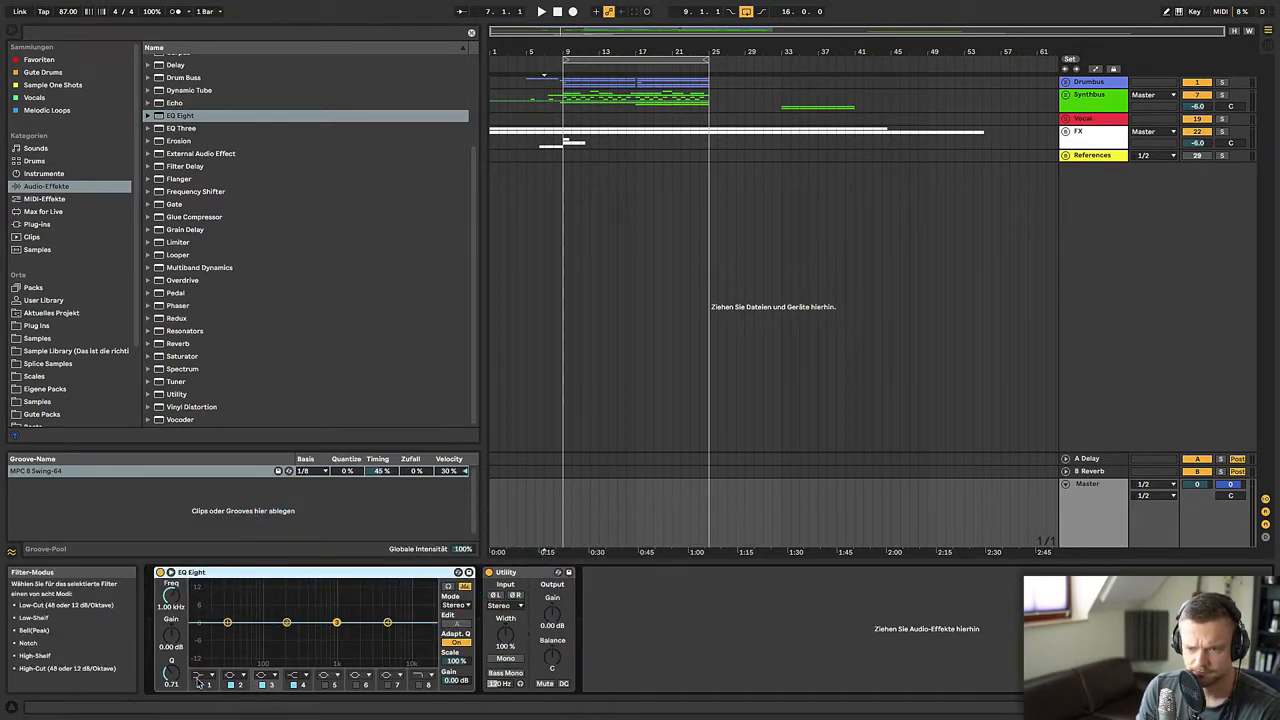
- Change band 1 of the Master's EQ Eight to a low-cut filter
{"action": "left_click", "coordinate": [201, 676]}
{"action": "left_click", "coordinate": [352, 694]}
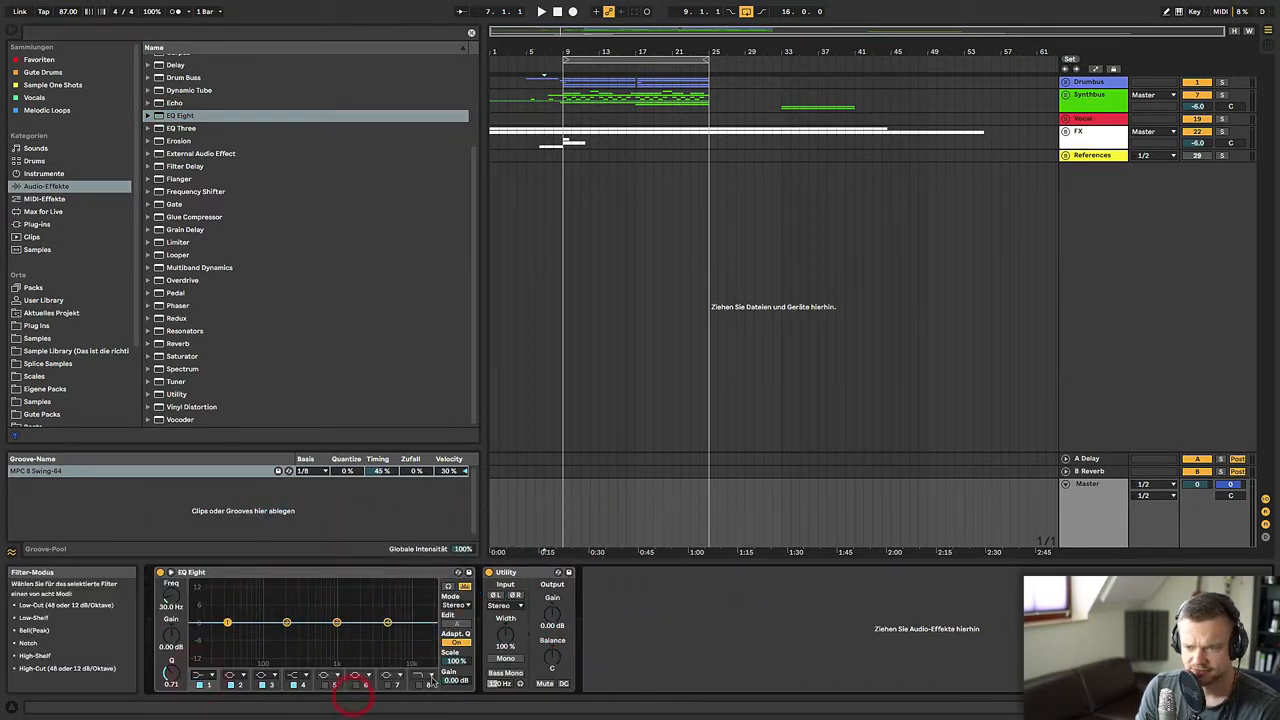
{"action": "left_click", "coordinate": [201, 676]}
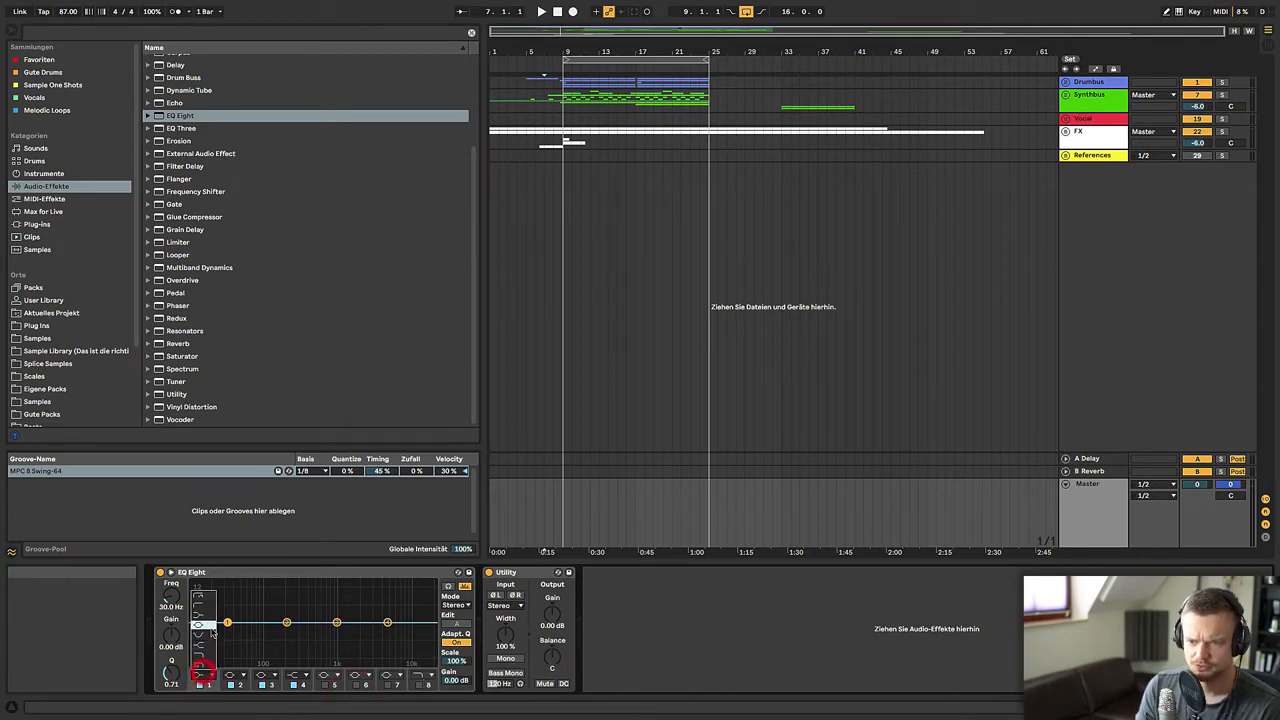
{"action": "left_click", "coordinate": [206, 600]}
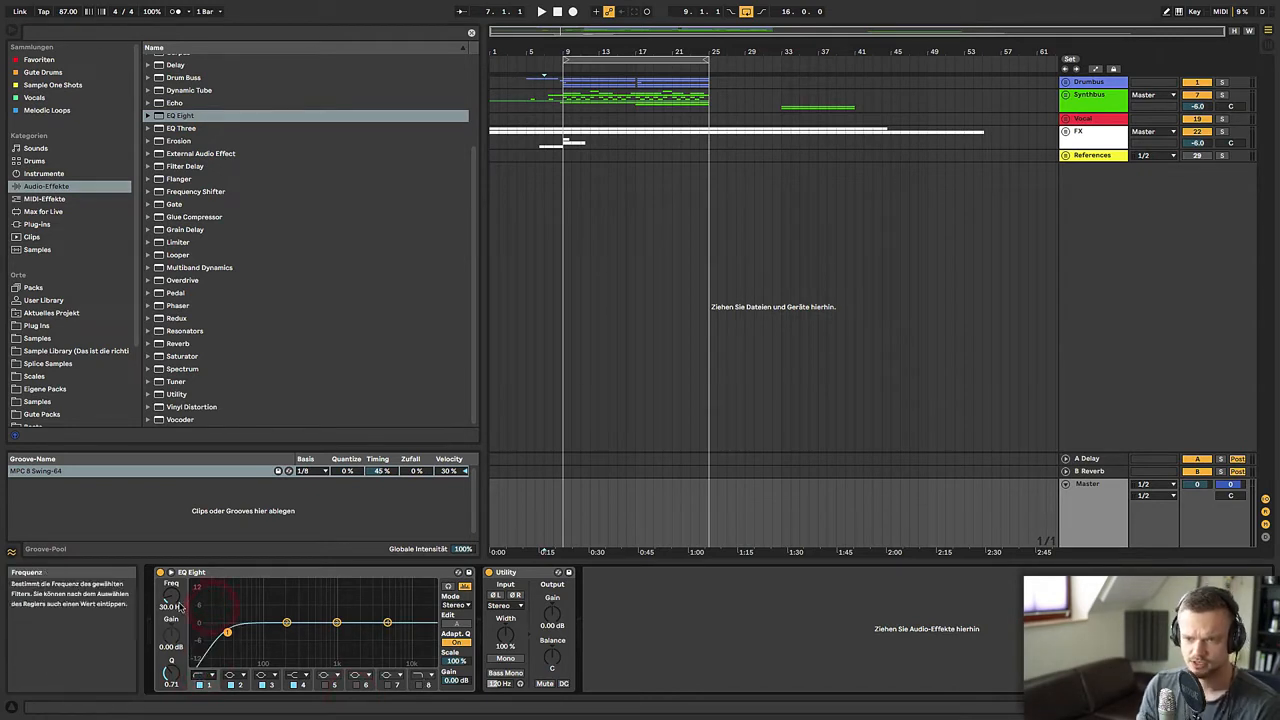
- Enable EQ Eight's high-cut band 8 and bell band 5, and turn off band 4
{"action": "left_click", "coordinate": [419, 684]}
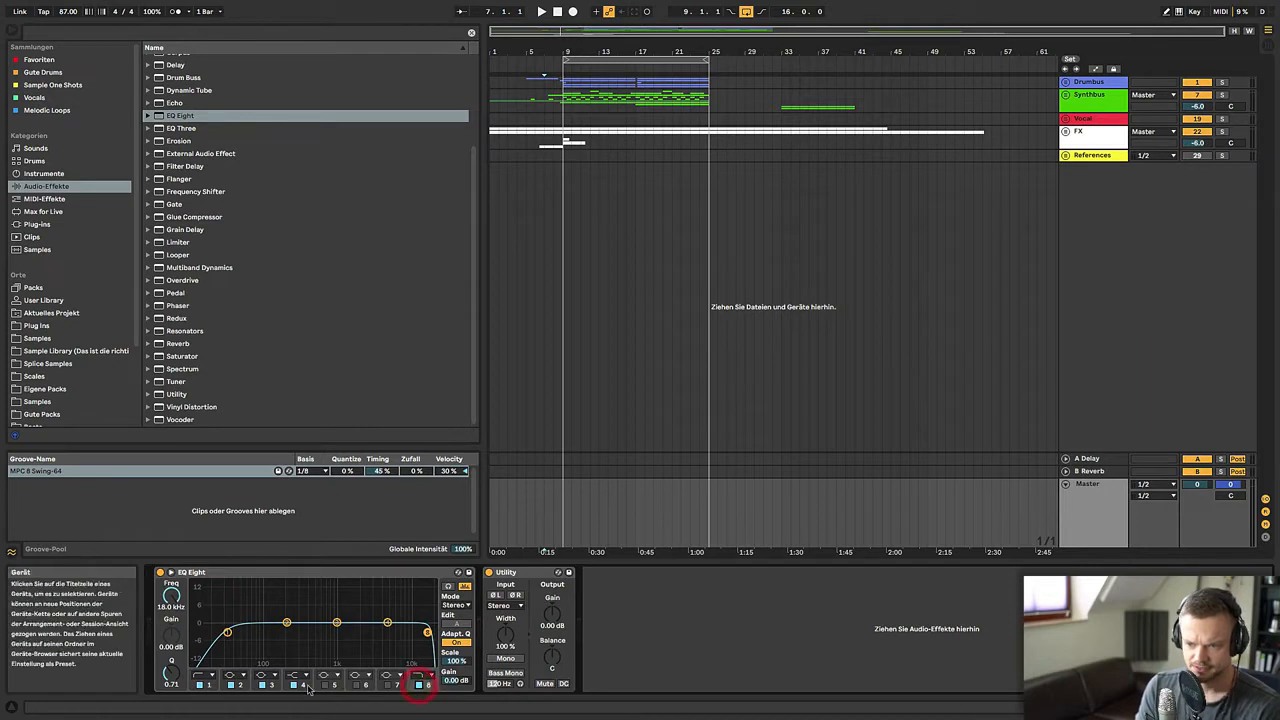
{"action": "left_click", "coordinate": [324, 686]}
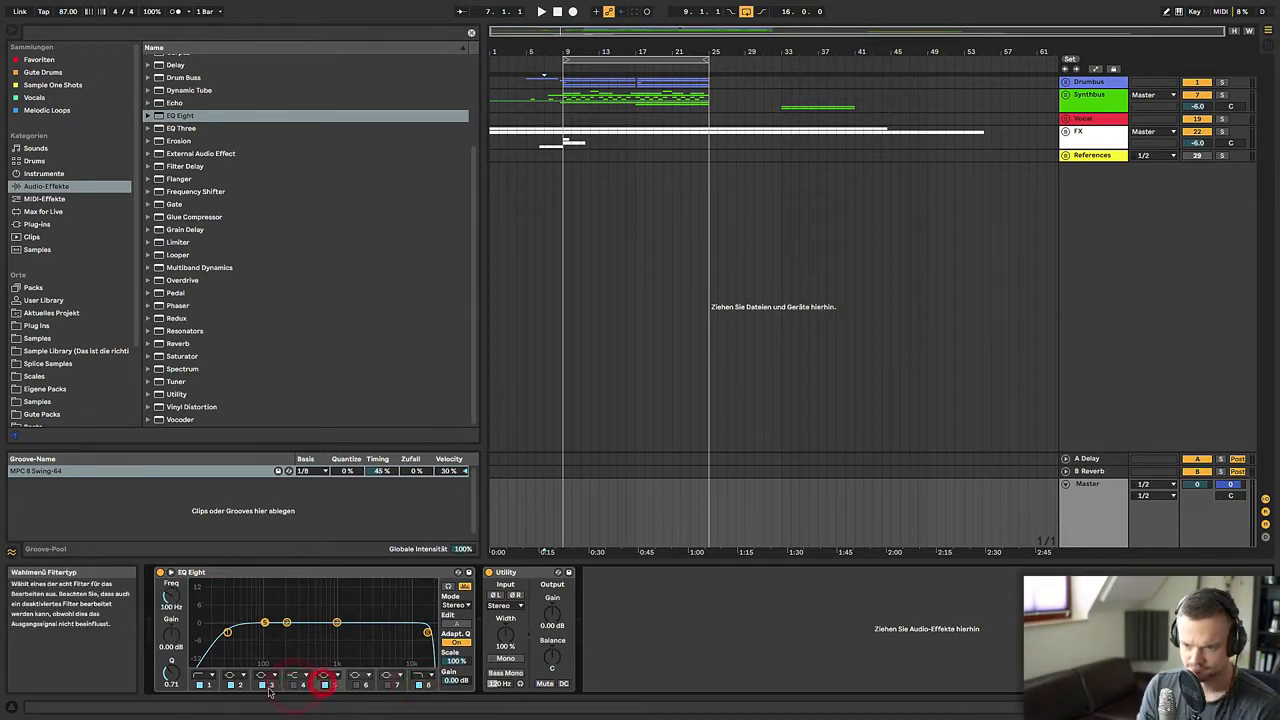
{"action": "left_click", "coordinate": [275, 687]}
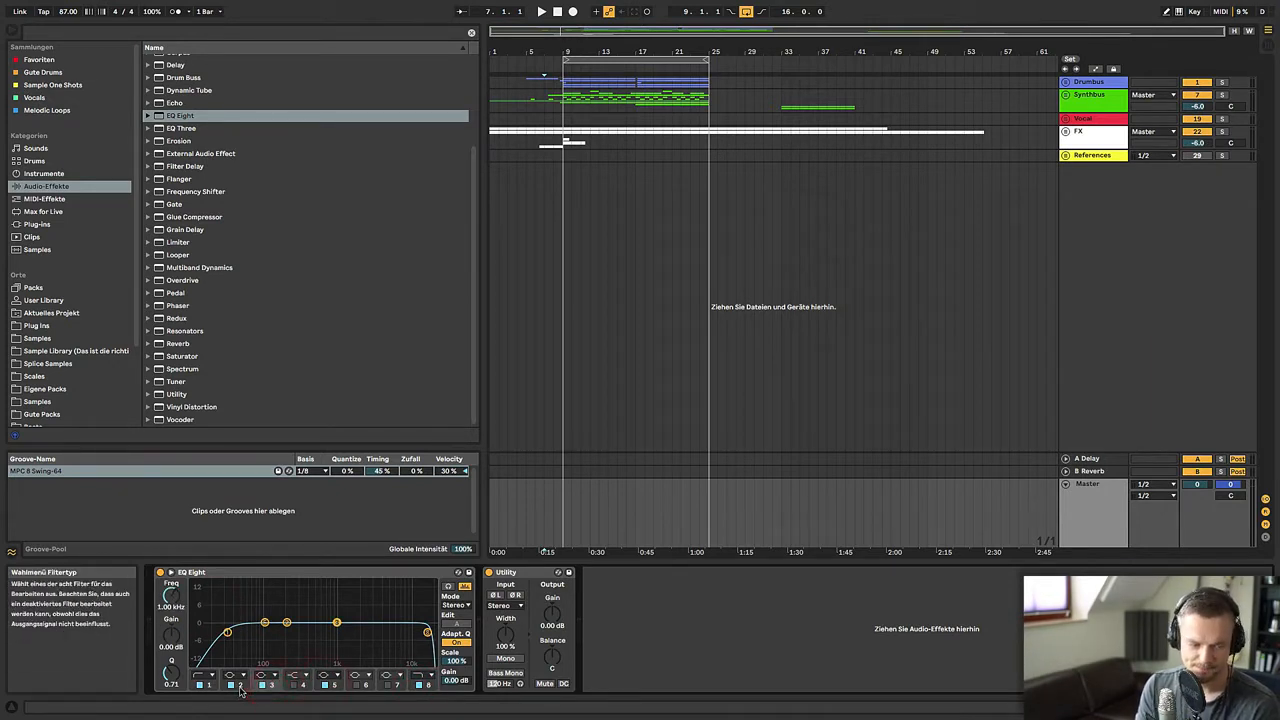
{"action": "left_click", "coordinate": [240, 686]}
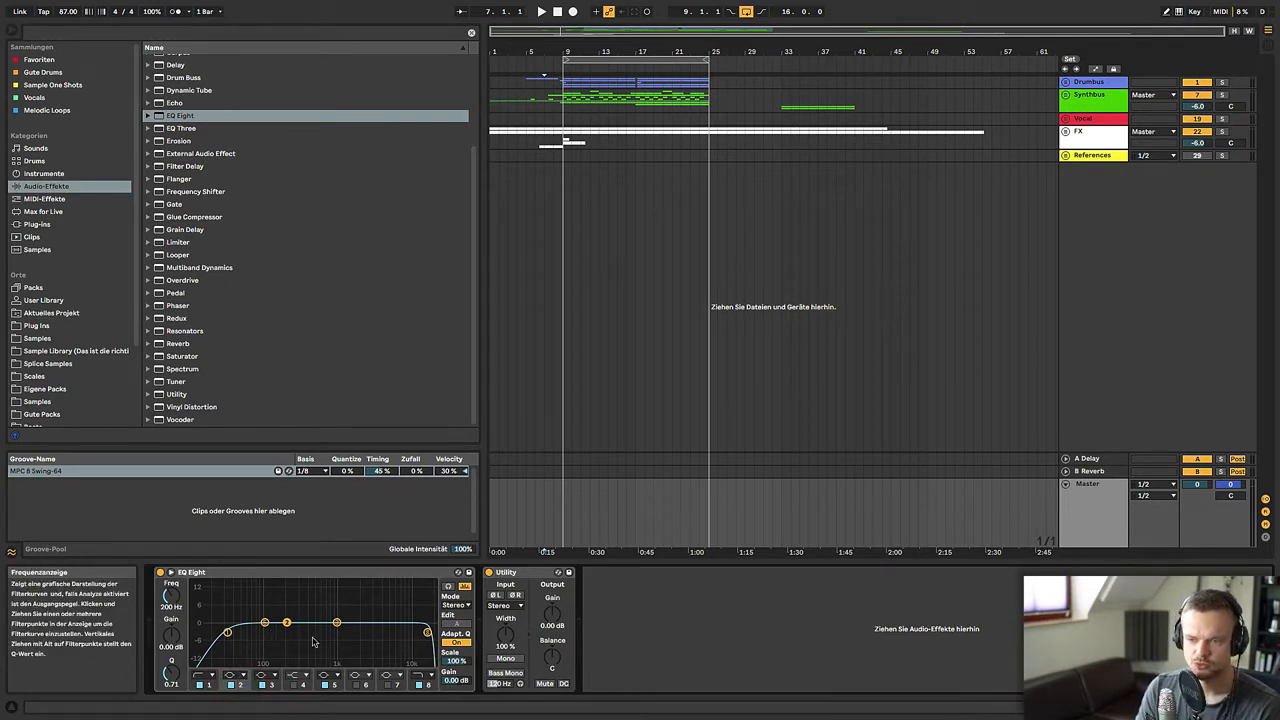
- Narrow the EQ Eight to a band-pass shape with the low cut at about 587 Hz and the high cut at about 3.9 kHz
{"action": "left_click_drag", "start_coordinate": [228, 634], "coordinate": [320, 634]}
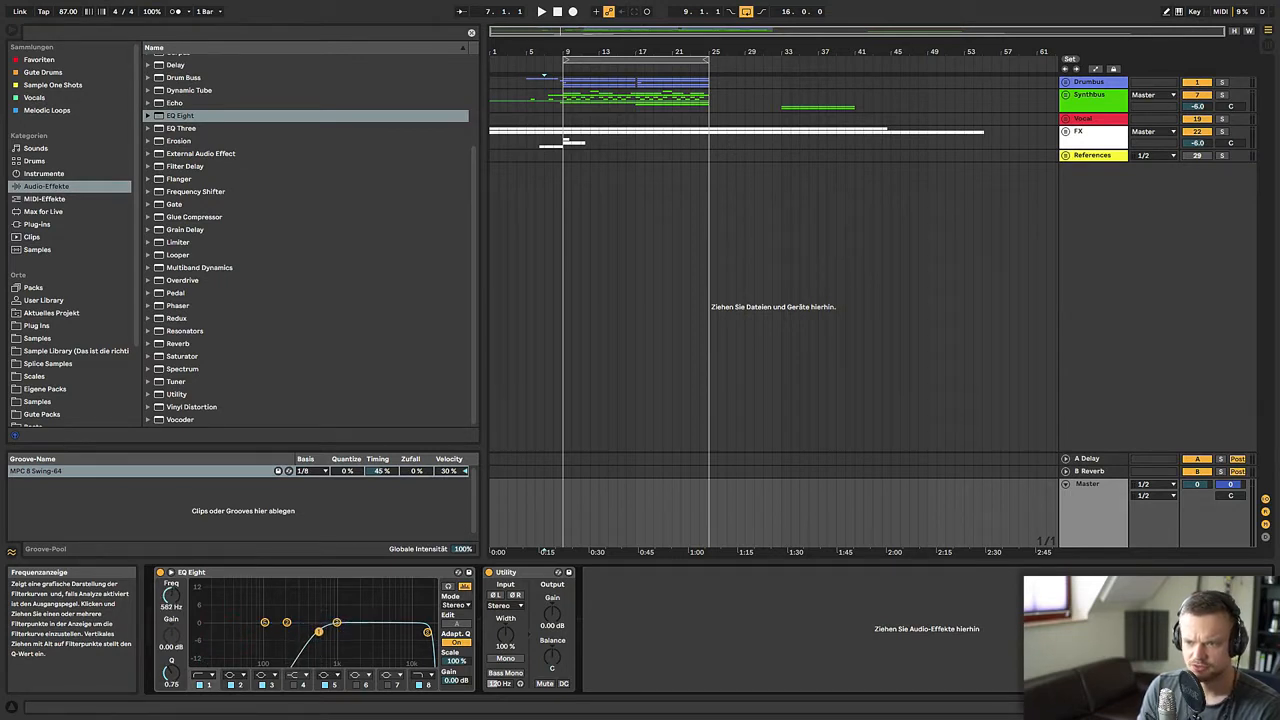
{"action": "left_click_drag", "start_coordinate": [427, 633], "coordinate": [408, 633]}
{"action": "left_click", "coordinate": [320, 634]}
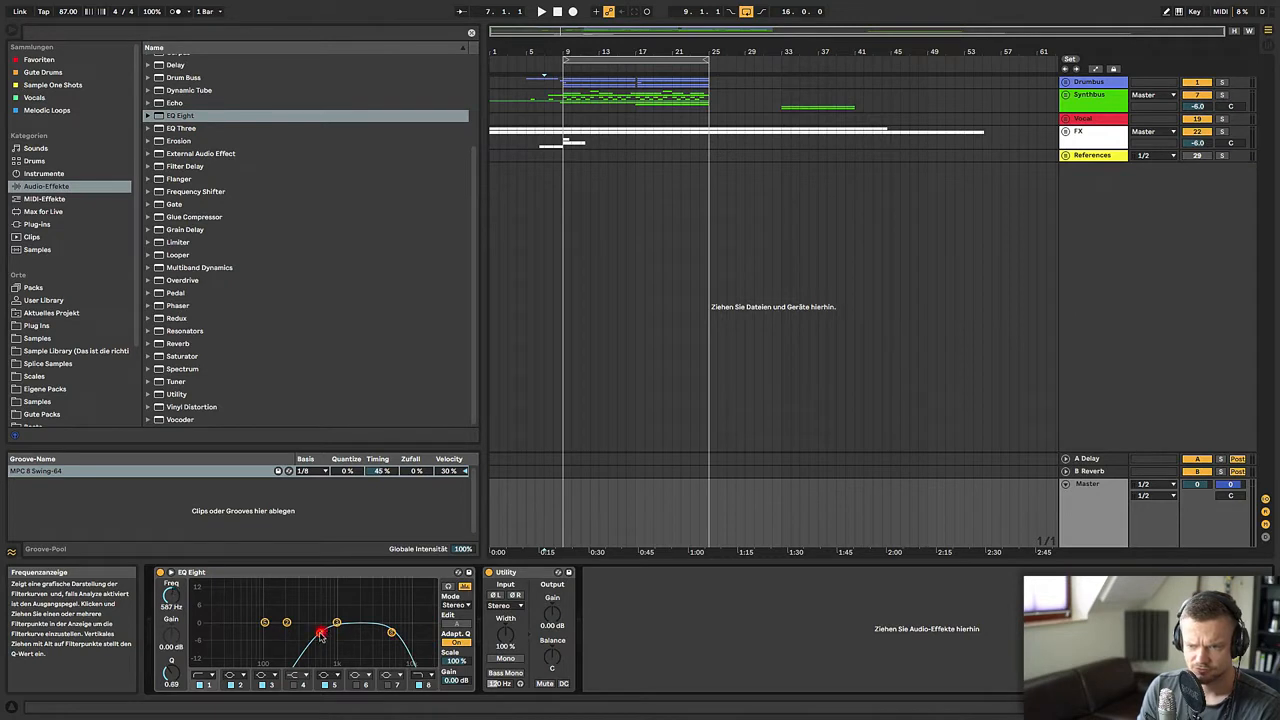
{"action": "left_click", "coordinate": [392, 634]}
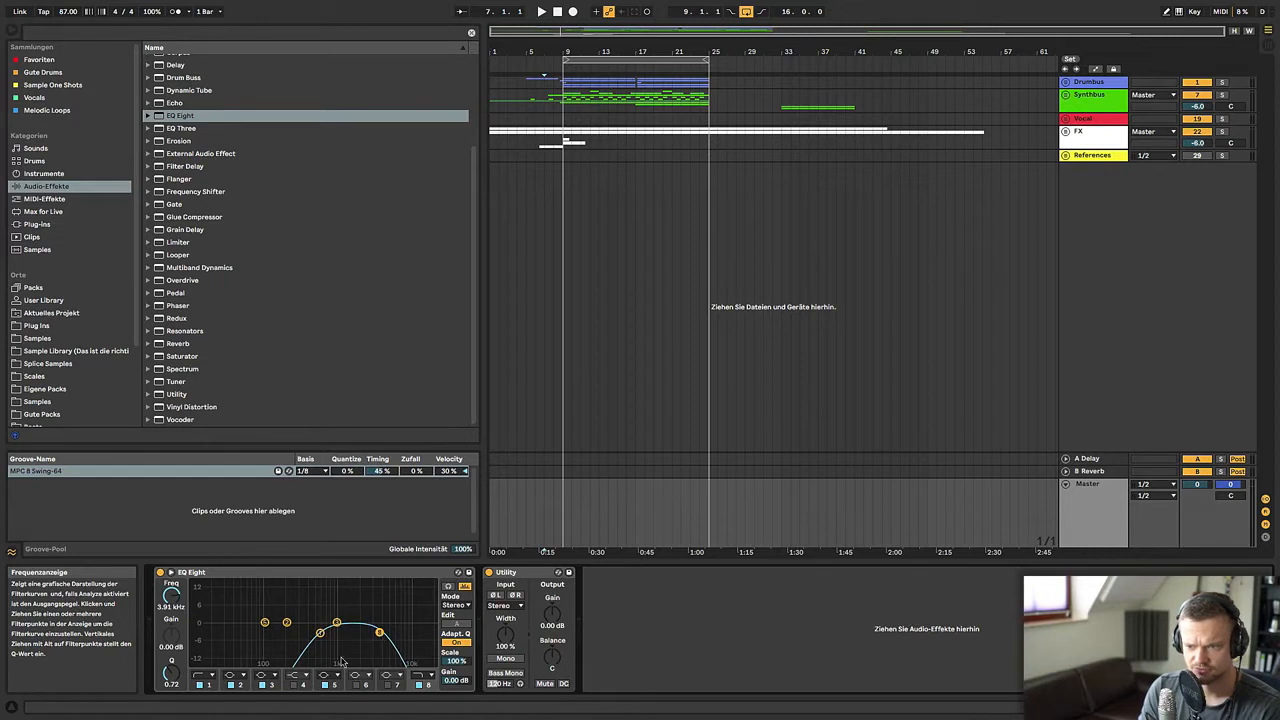
- Boost band 3 about 3.4 dB at 2.84 kHz, band 2 about 5.3 dB at 1.9 kHz, and band 5 about 3.1 dB at 880 Hz
{"action": "left_click", "coordinate": [338, 623]}
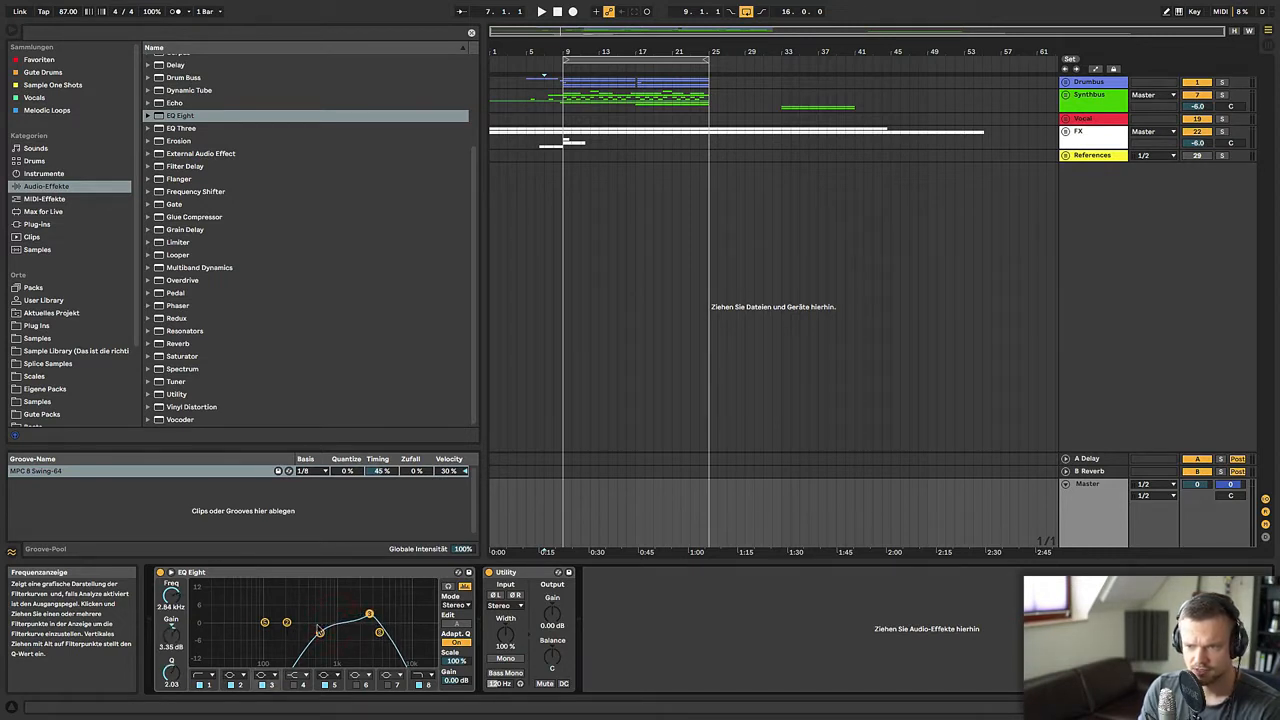
{"action": "left_click_drag", "start_coordinate": [288, 625], "coordinate": [356, 608]}
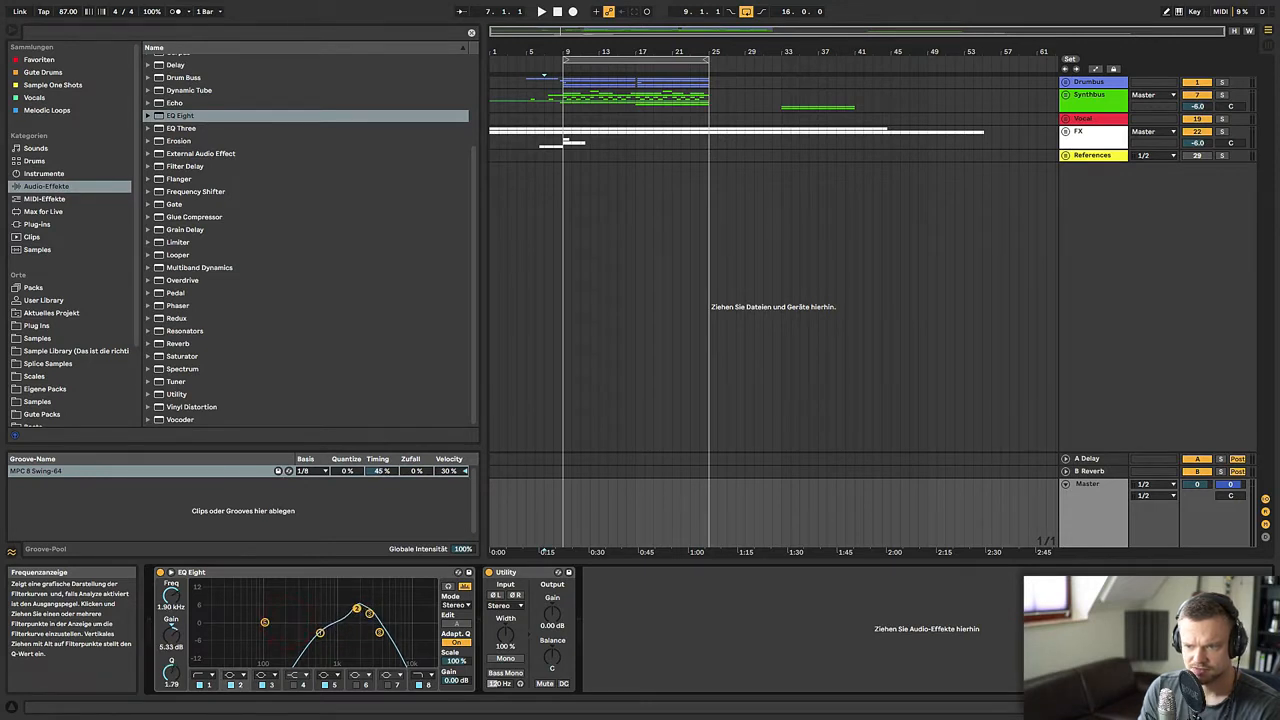
{"action": "left_click_drag", "start_coordinate": [266, 622], "coordinate": [332, 590]}
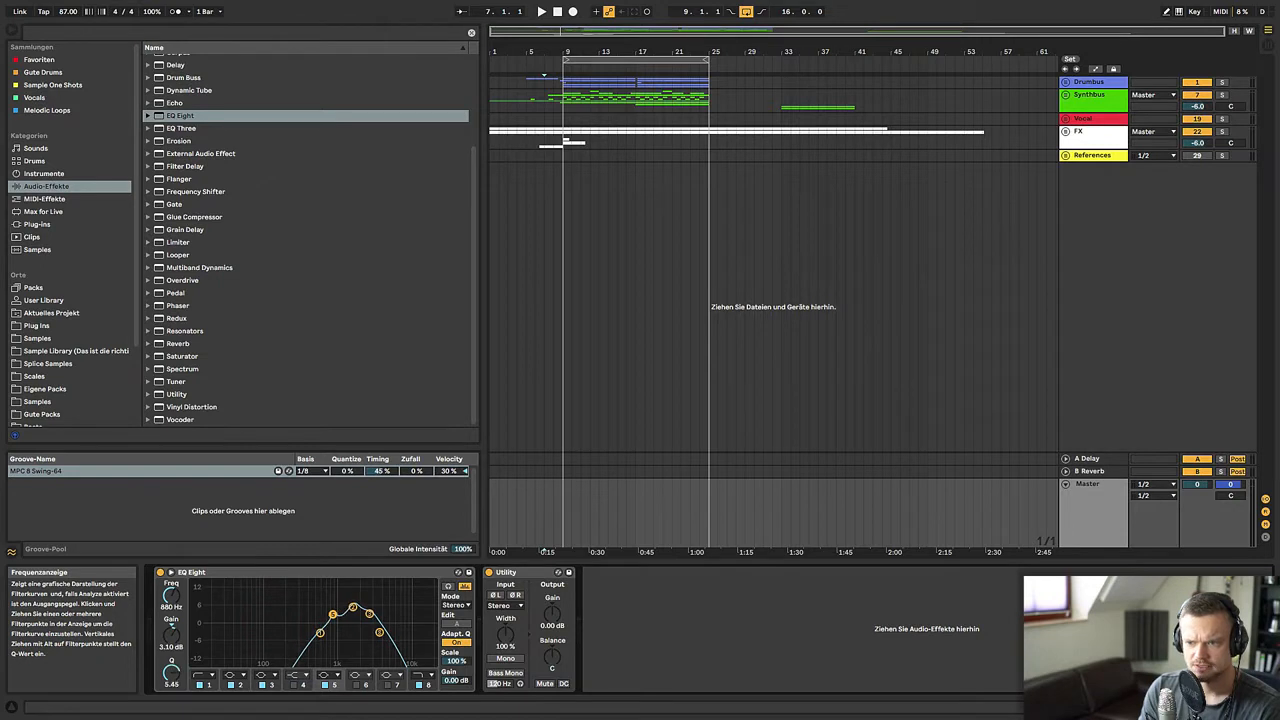
- Place the insert marker at bar 9 and raise the Q of EQ band 5 to 8.23
{"action": "left_click_drag", "start_coordinate": [538, 506], "coordinate": [490, 506]}
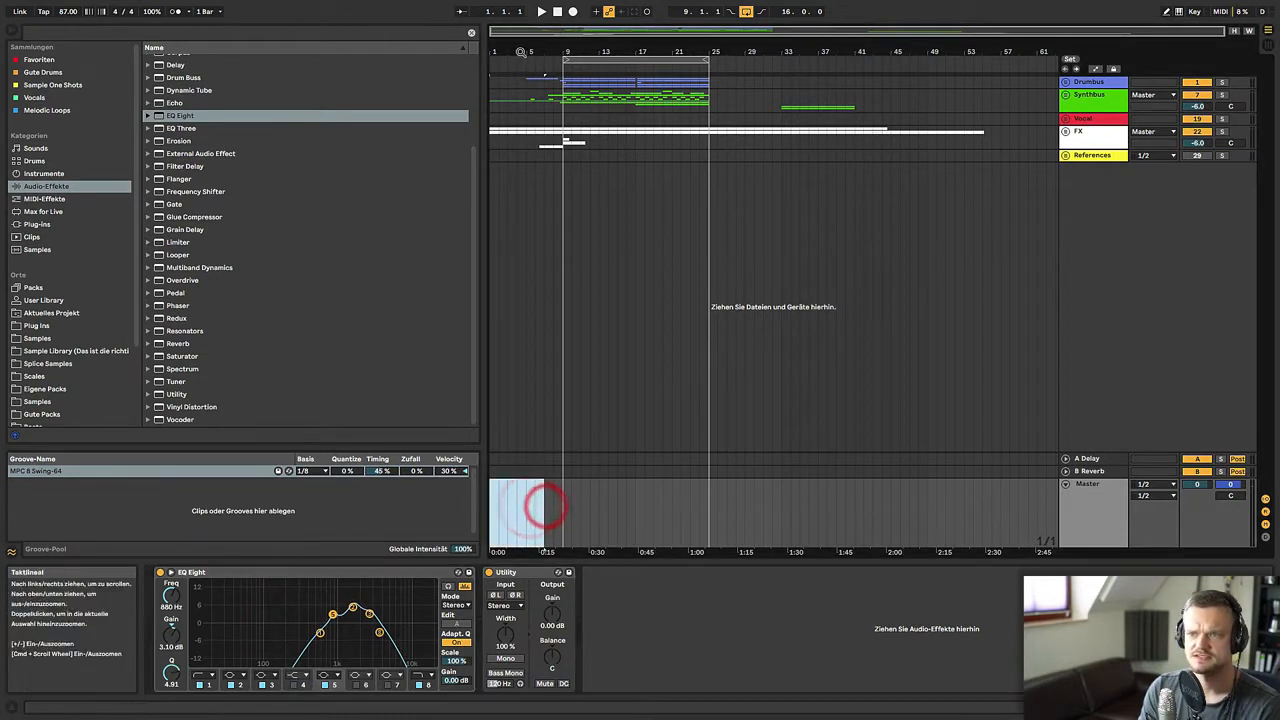
{"action": "left_click_drag", "start_coordinate": [519, 47], "coordinate": [519, 52]}
{"action": "left_click", "coordinate": [581, 516]}
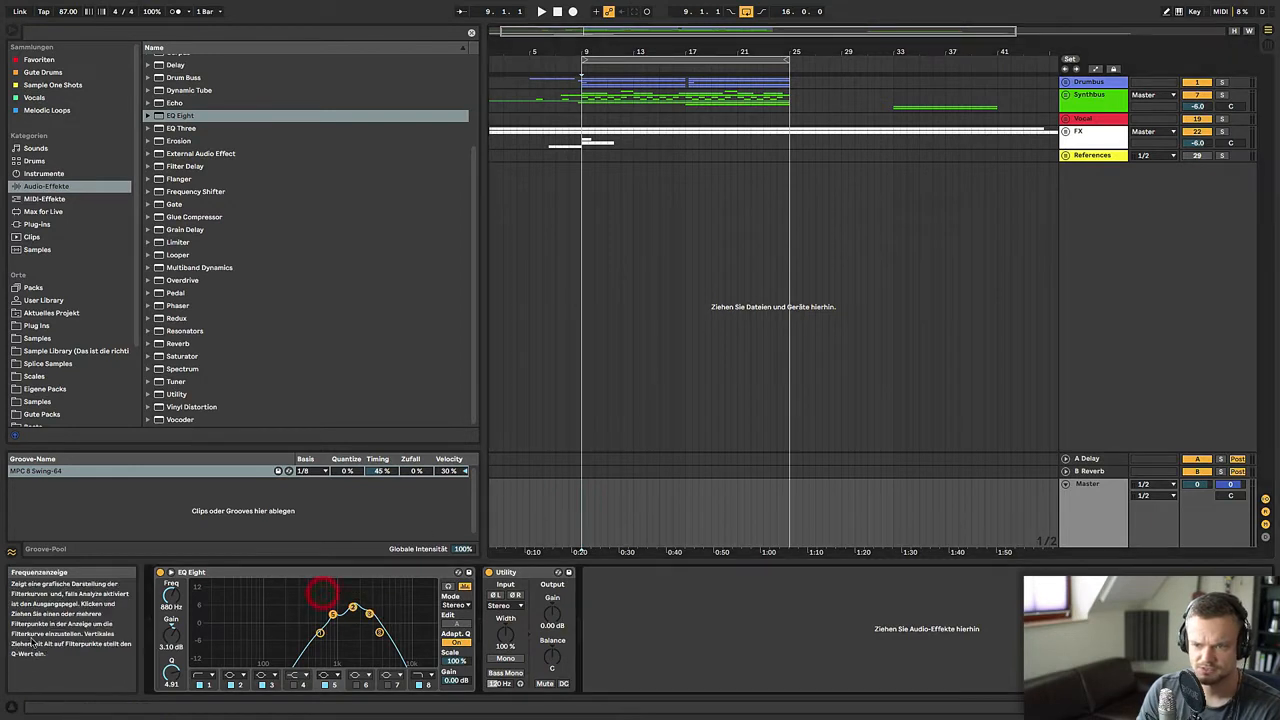
{"action": "left_click_drag", "start_coordinate": [171, 676], "coordinate": [171, 680]}
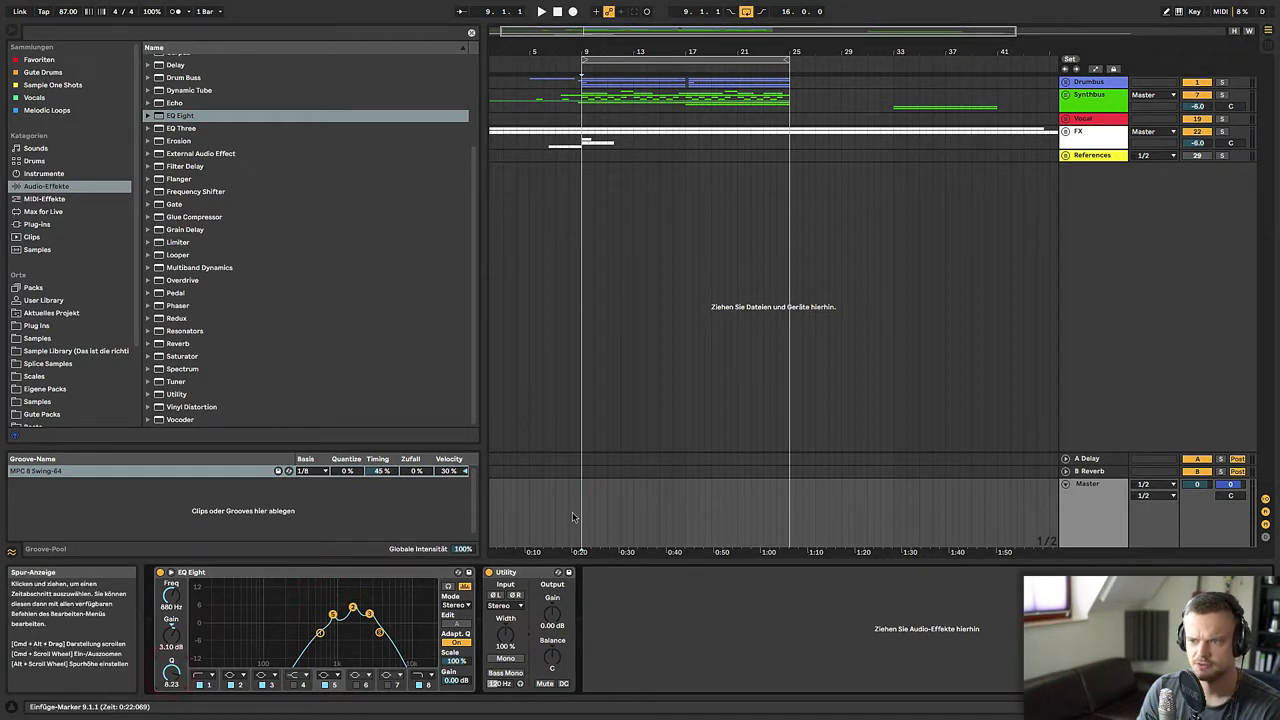
- Play from bar 9 and shift all active EQ bands slightly lower together, bringing band 5 to about 758 Hz and 2.6 dB
{"action": "left_click", "coordinate": [575, 512]}
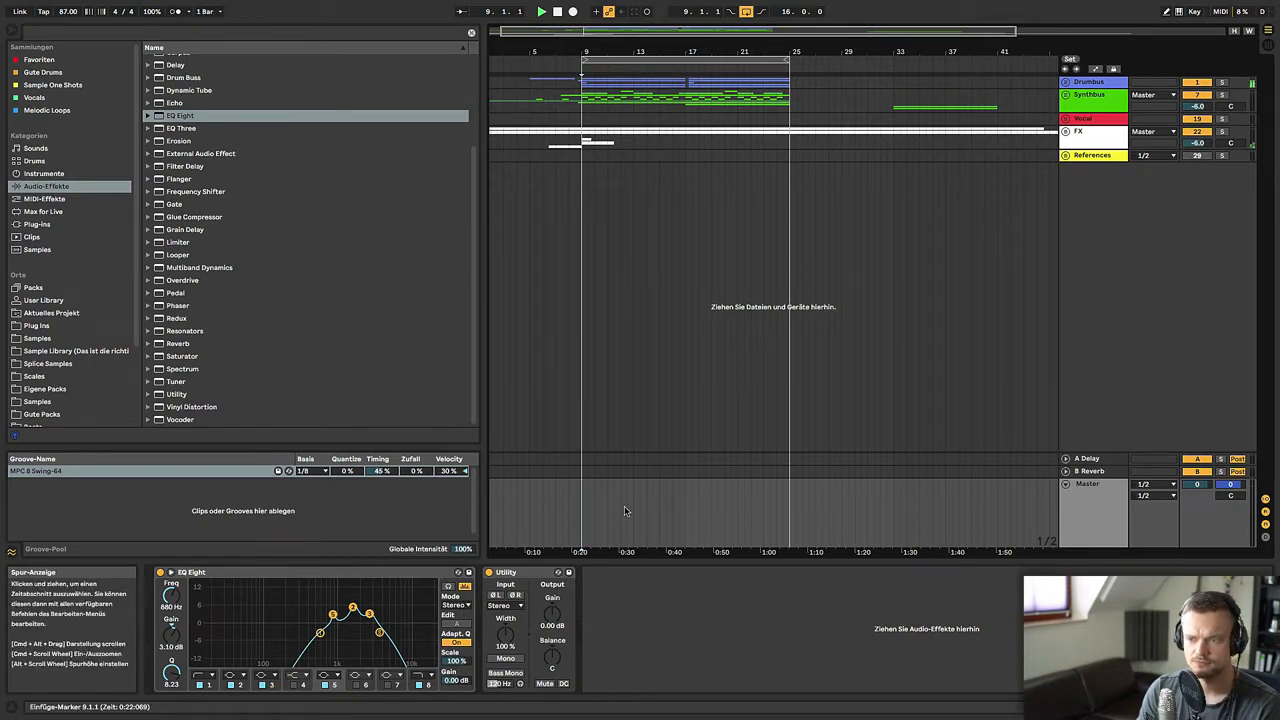
{"action": "key", "text": "space"}
{"action": "left_click", "coordinate": [320, 632]}
{"action": "mouse_move", "coordinate": [320, 632]}
{"action": "left_mouse_down"}
{"action": "mouse_move", "coordinate": [374, 632]}
{"action": "mouse_move", "coordinate": [371, 606]}
{"action": "mouse_move", "coordinate": [328, 609]}
{"action": "left_mouse_up"}
- Compare the mix with the Master's EQ Eight bypassed and active, and stop playback
{"action": "left_click", "coordinate": [159, 573]}
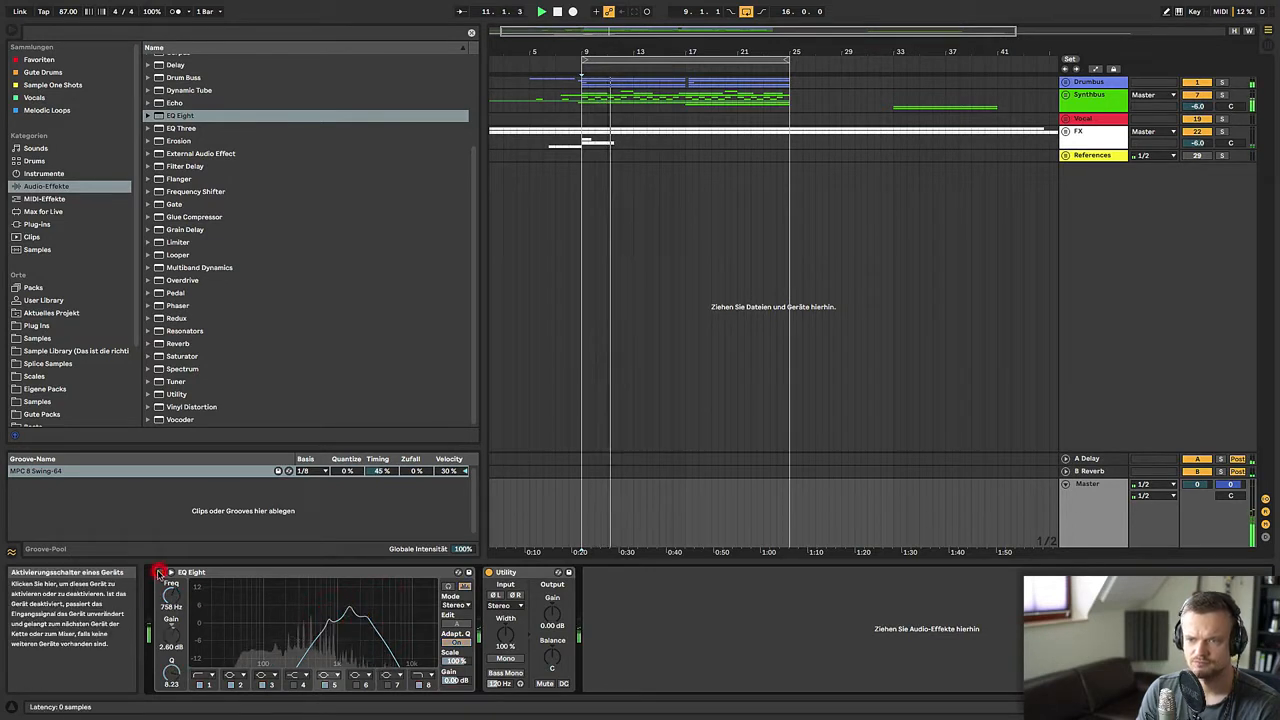
{"action": "left_click", "coordinate": [159, 573]}
{"action": "key", "text": "space"}
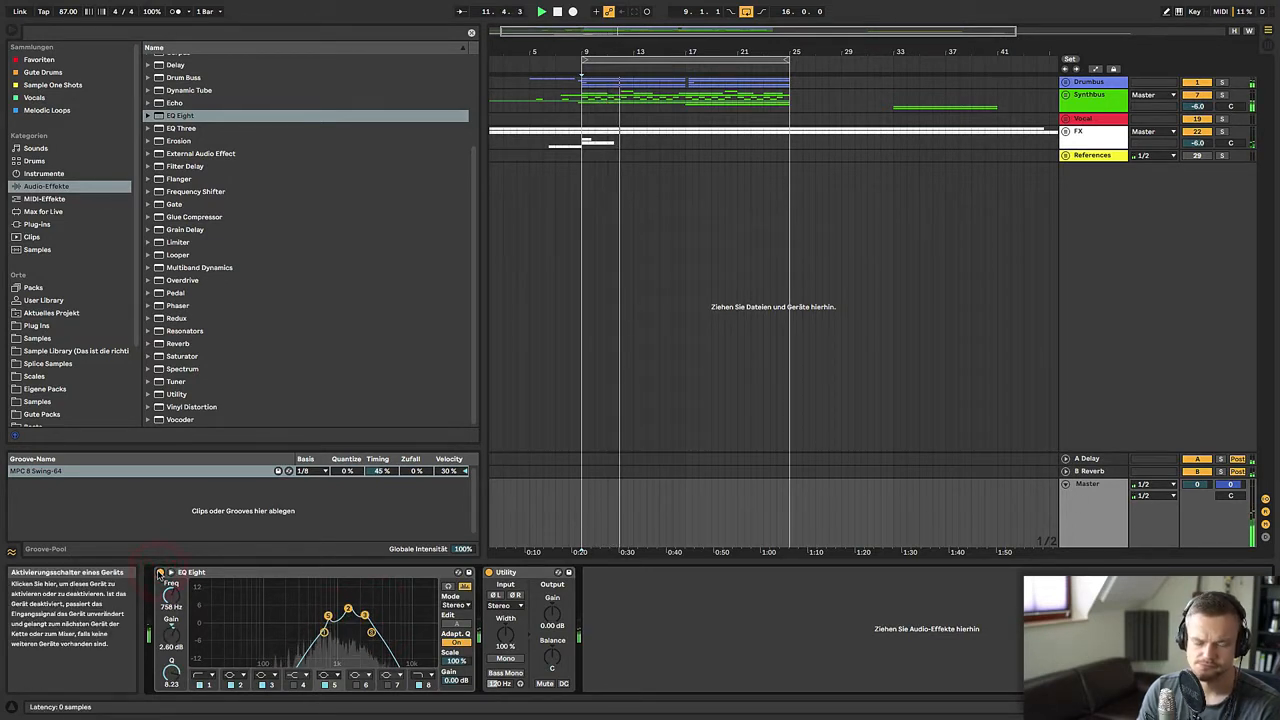
- Group the Master's EQ Eight into an Audio Effect Rack and show the rack's macro controls
{"action": "left_click", "coordinate": [582, 496]}
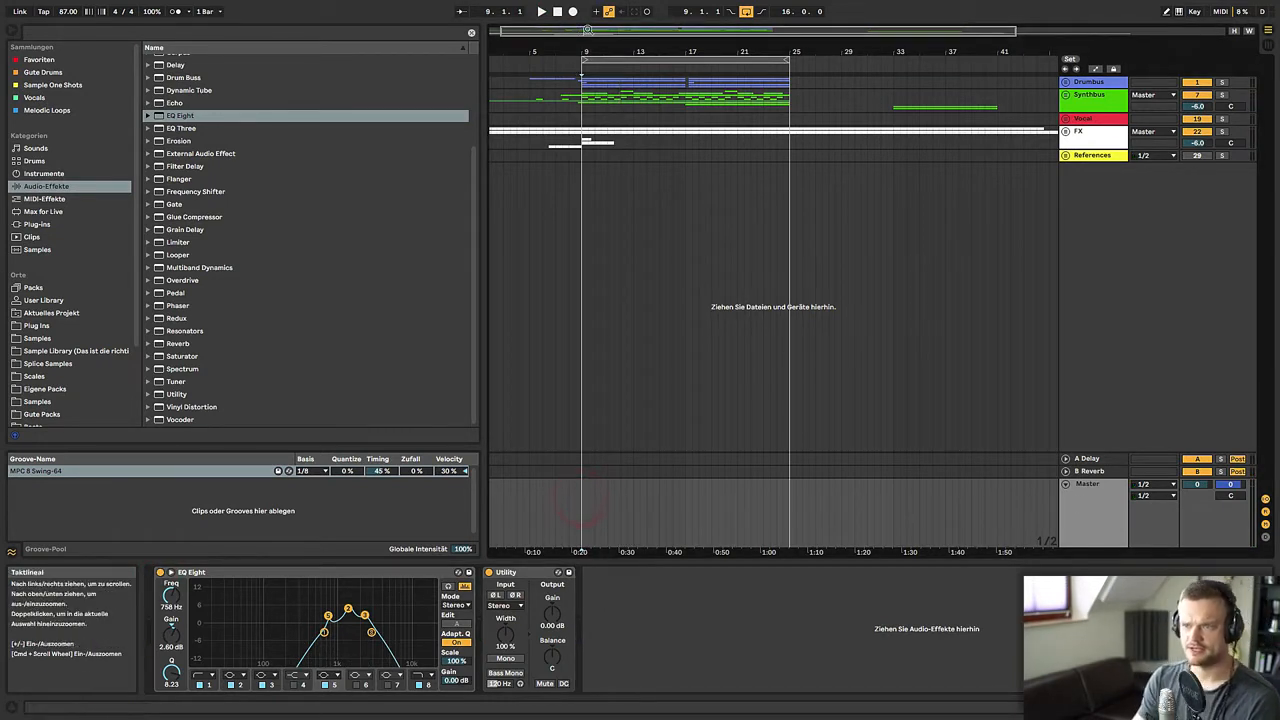
{"action": "left_click_drag", "start_coordinate": [571, 49], "coordinate": [570, 46]}
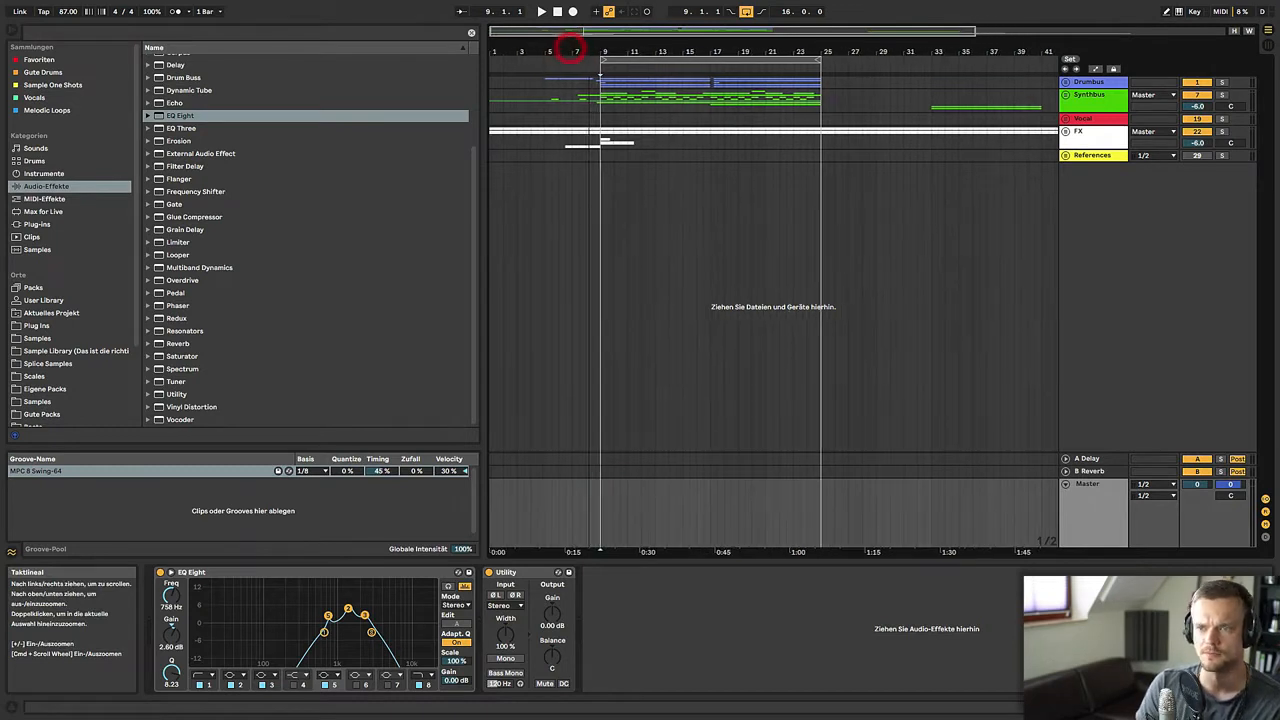
{"action": "left_click", "coordinate": [599, 513]}
{"action": "left_click", "coordinate": [256, 576]}
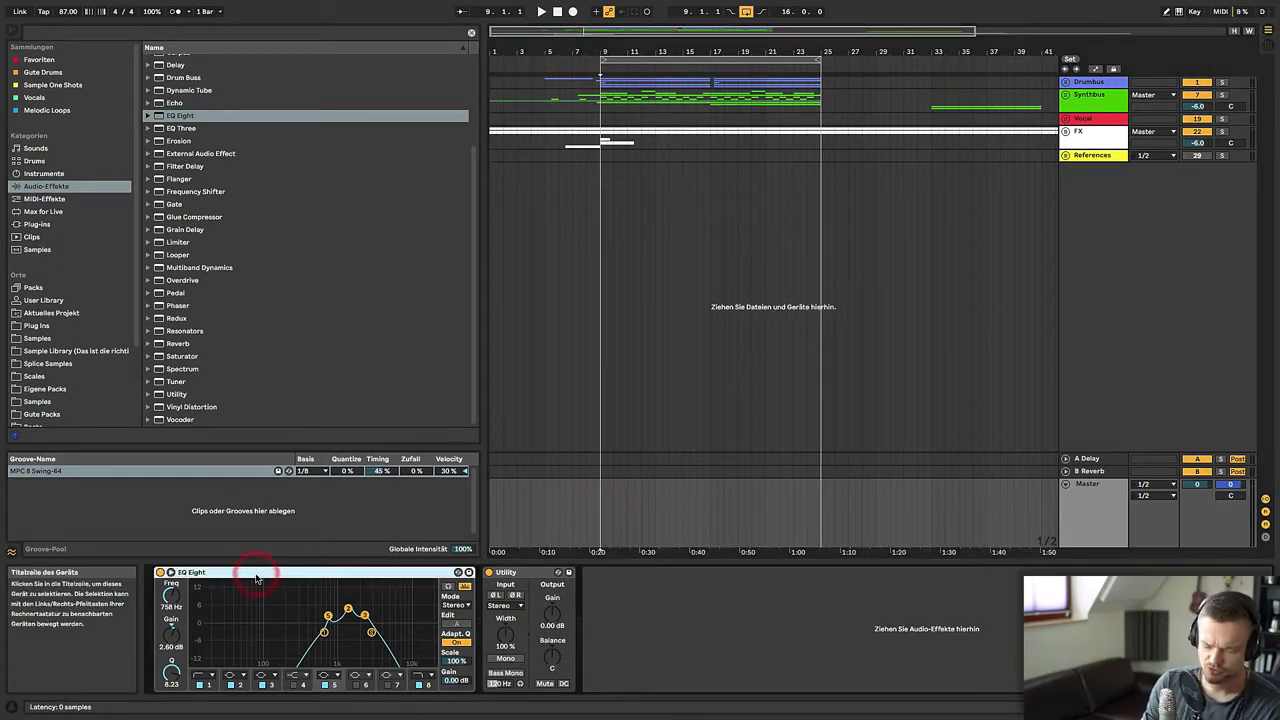
{"action": "key", "text": "ctrl+g"}
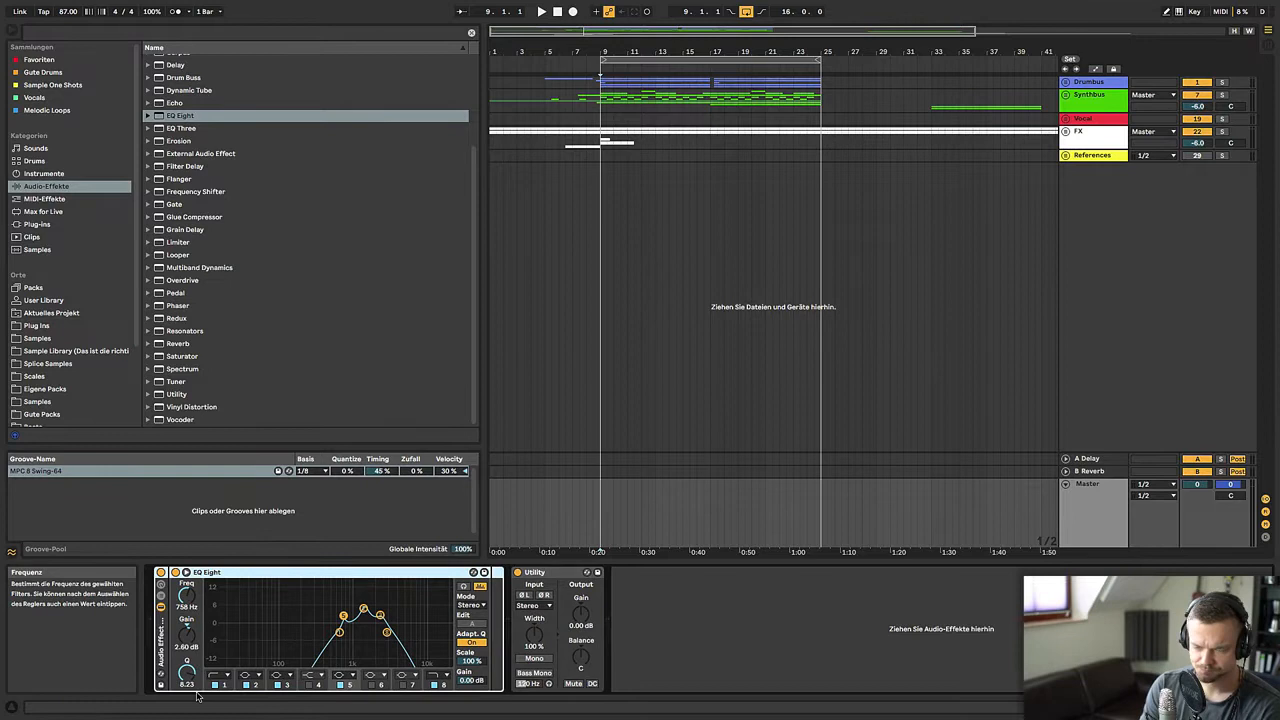
{"action": "left_click", "coordinate": [221, 572]}
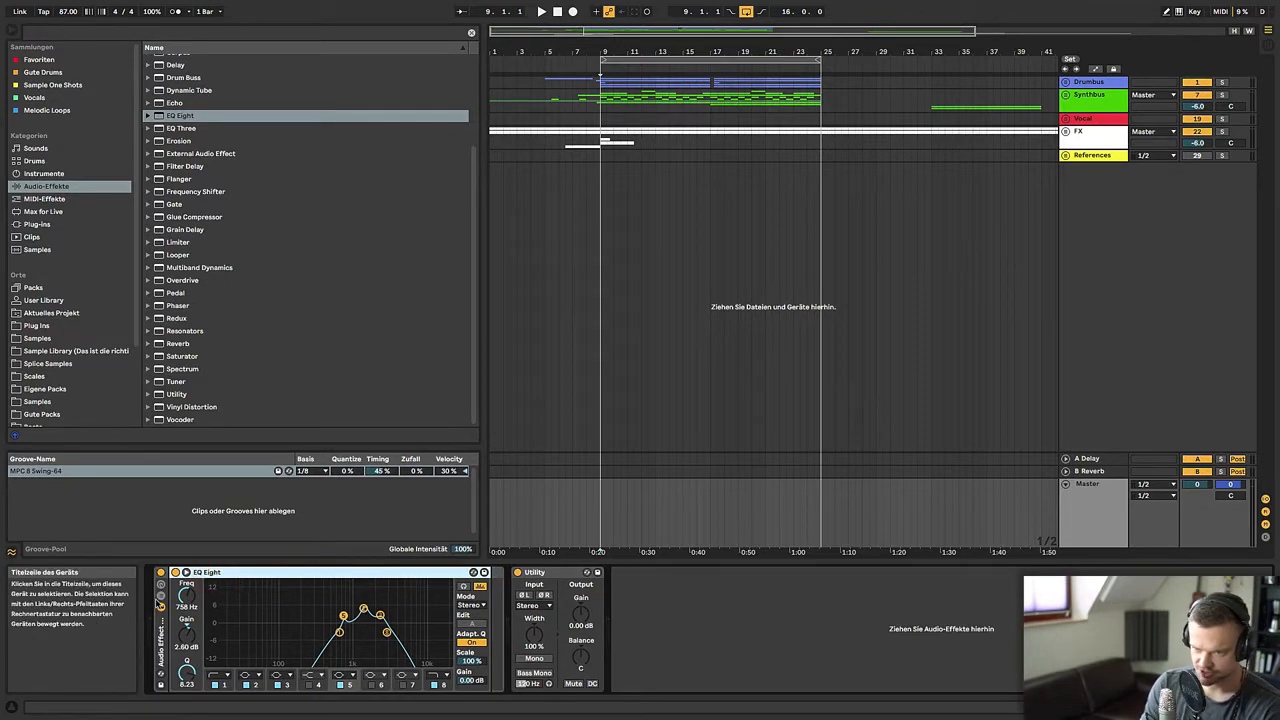
{"action": "left_click", "coordinate": [163, 643]}
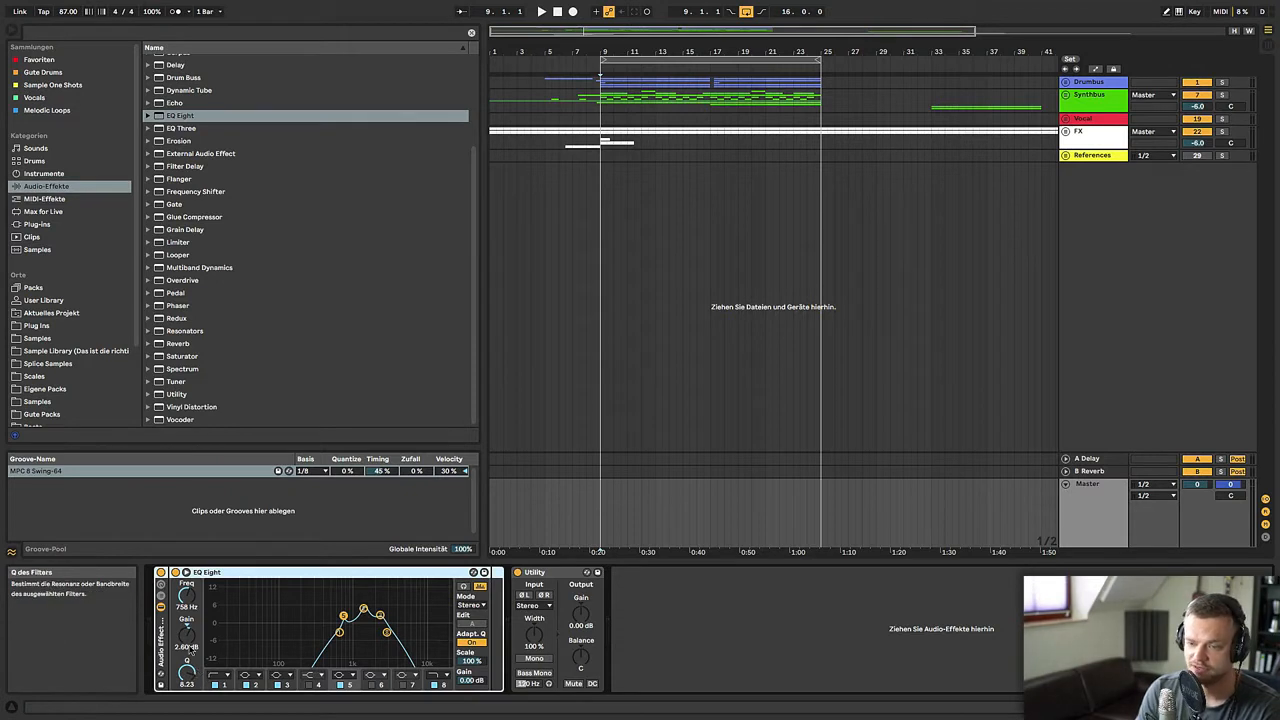
{"action": "left_click", "coordinate": [160, 586]}
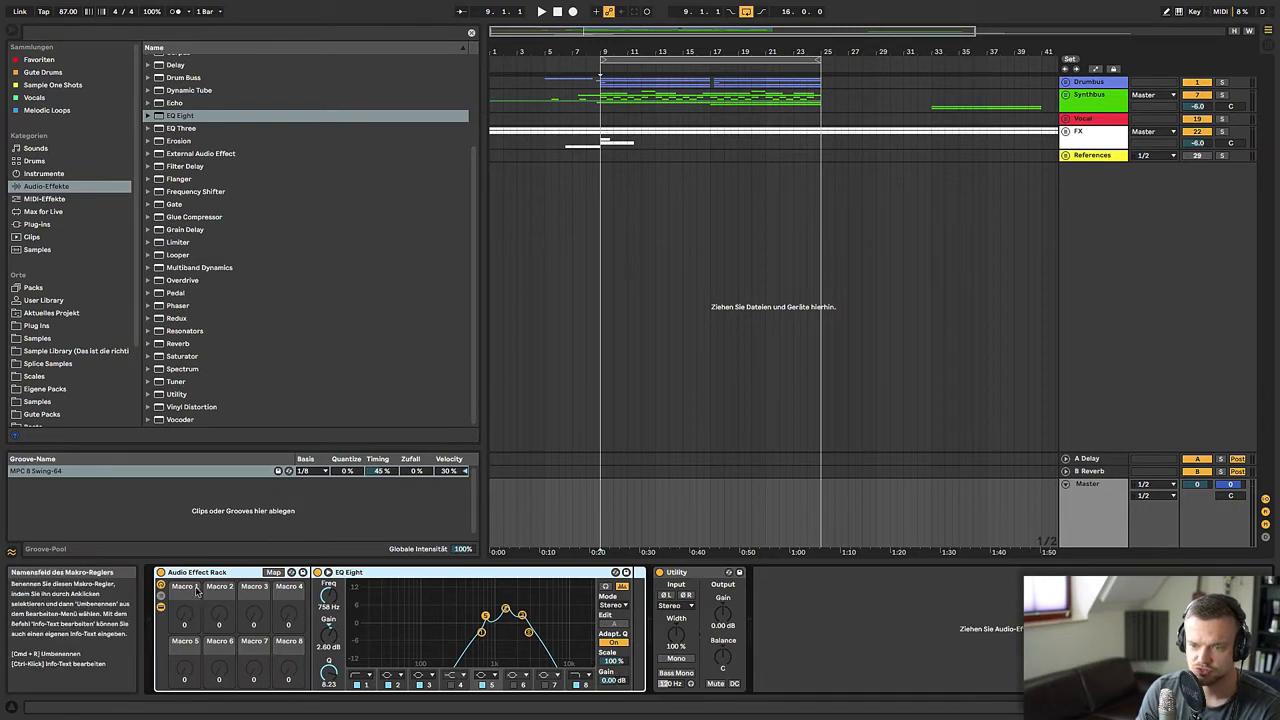
- Map the frequency of EQ Eight's bands 1 and 5 to Macro 1 of the rack
{"action": "left_click", "coordinate": [482, 633]}
{"action": "right_click", "coordinate": [328, 596]}
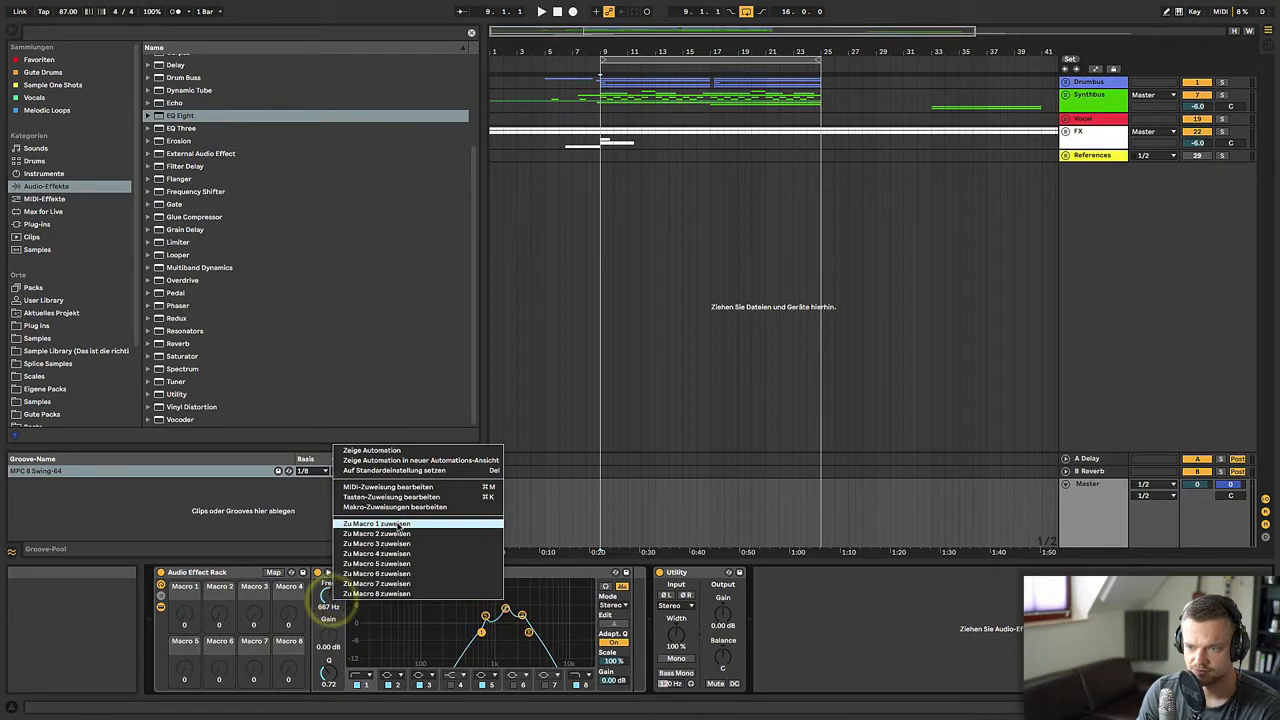
{"action": "left_click", "coordinate": [398, 524]}
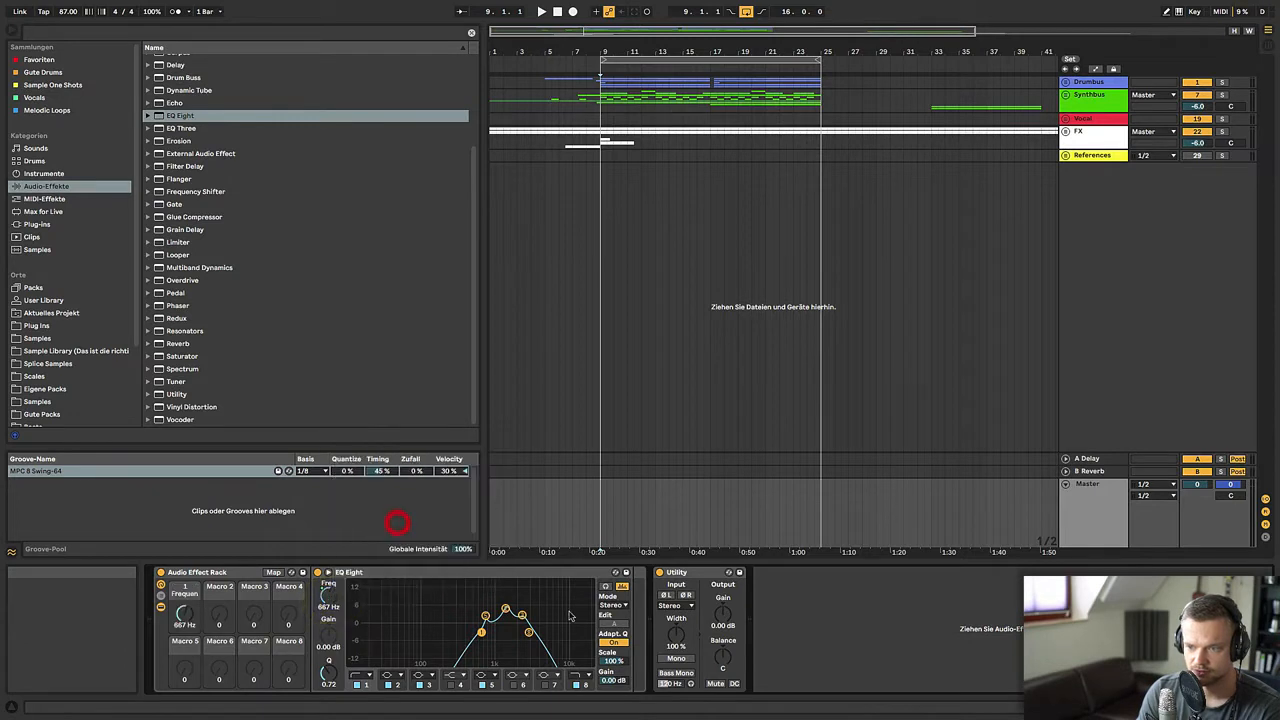
{"action": "left_click", "coordinate": [486, 615]}
{"action": "right_click", "coordinate": [328, 598]}
{"action": "left_click", "coordinate": [362, 528]}
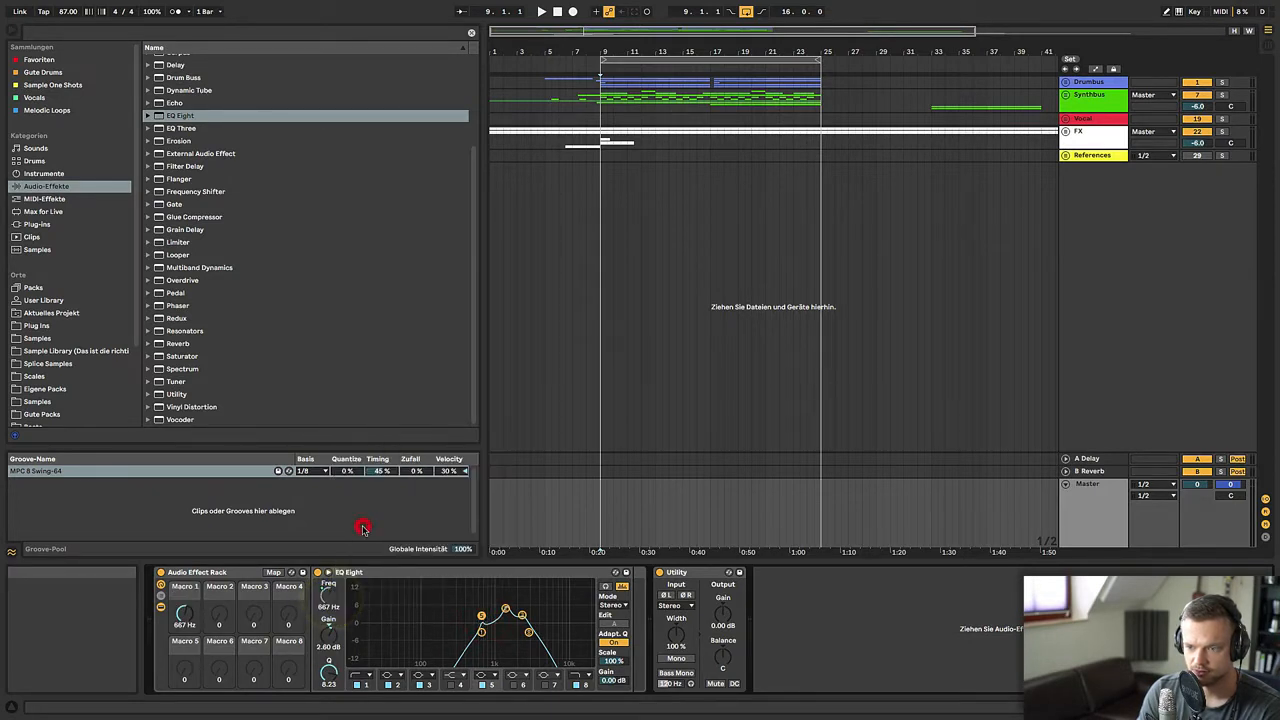
- Map the frequencies of EQ Eight's bands 2, 3 and 8 to Macro 1 of the rack
{"action": "left_click", "coordinate": [508, 609]}
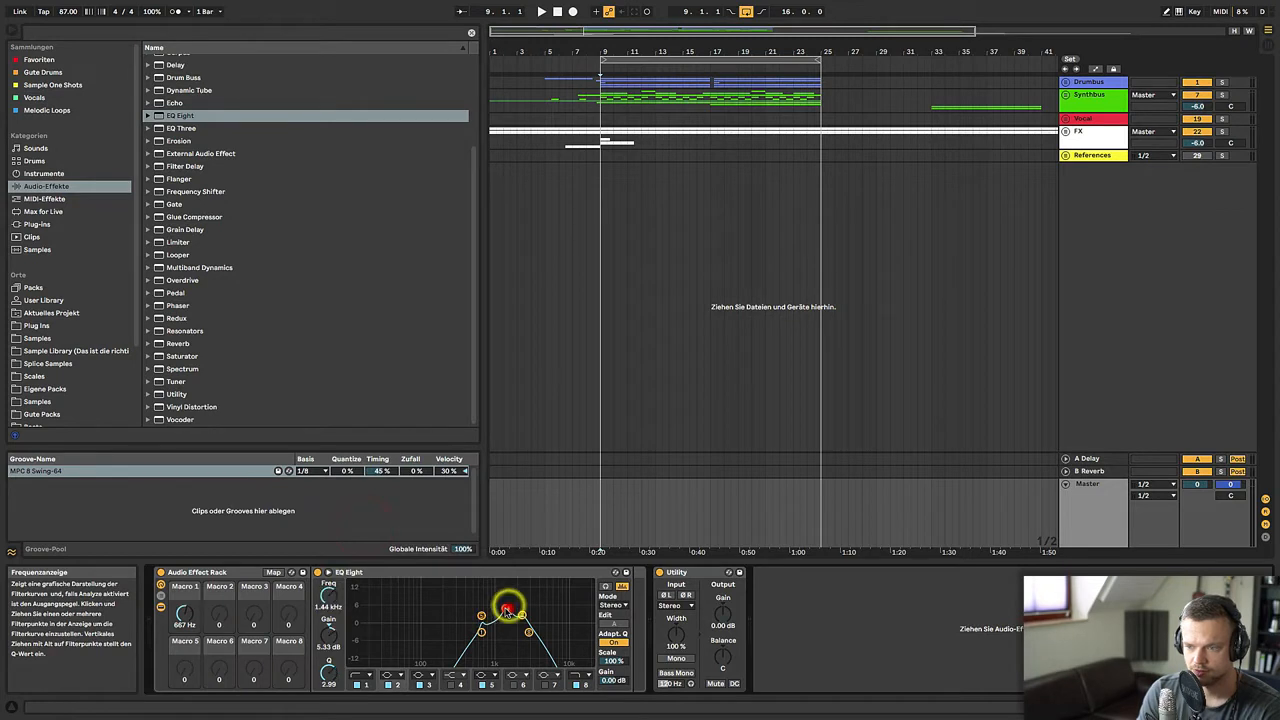
{"action": "right_click", "coordinate": [328, 598]}
{"action": "left_click", "coordinate": [398, 520]}
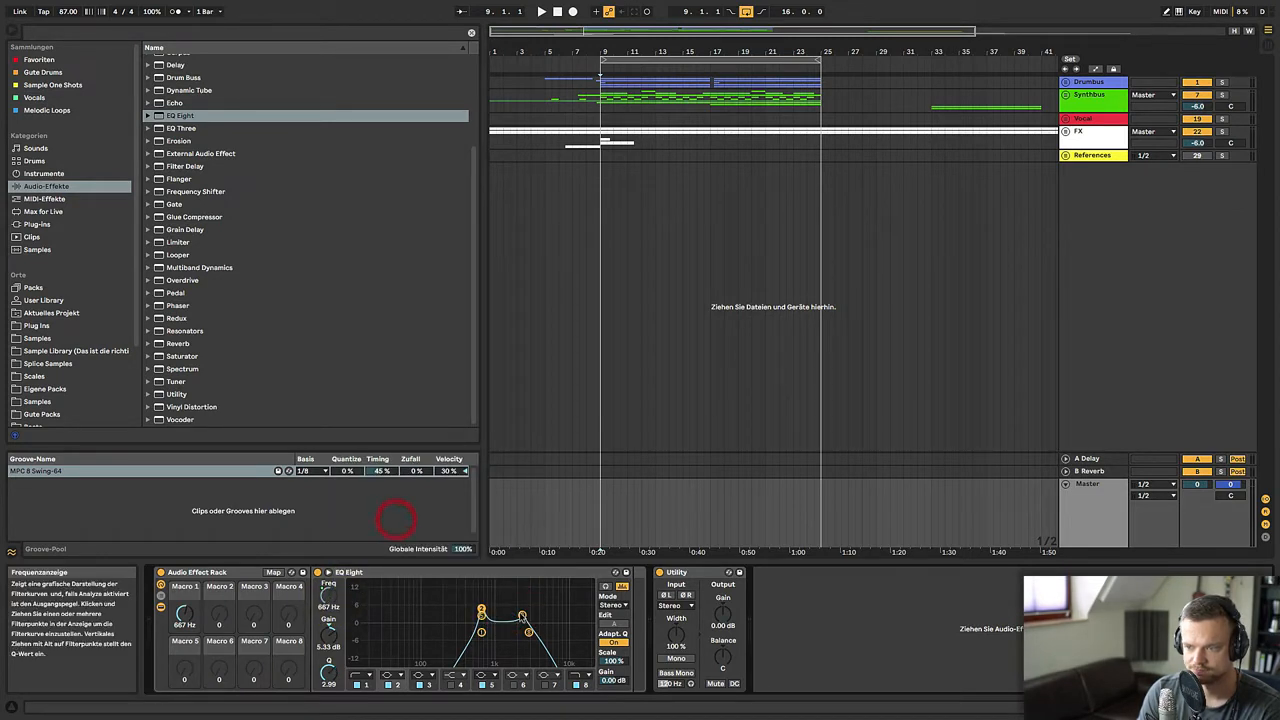
{"action": "left_click_drag", "start_coordinate": [505, 609], "coordinate": [520, 612]}
{"action": "right_click", "coordinate": [327, 596]}
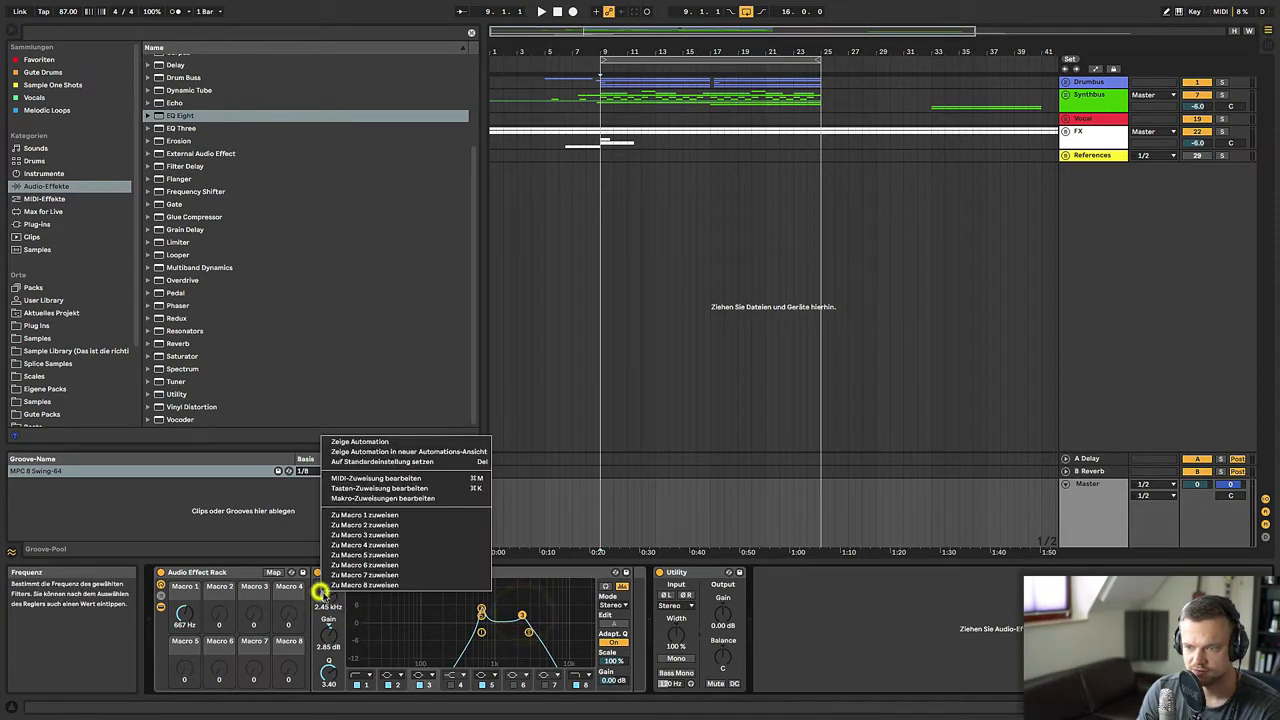
{"action": "left_click", "coordinate": [355, 511]}
{"action": "left_click", "coordinate": [528, 632]}
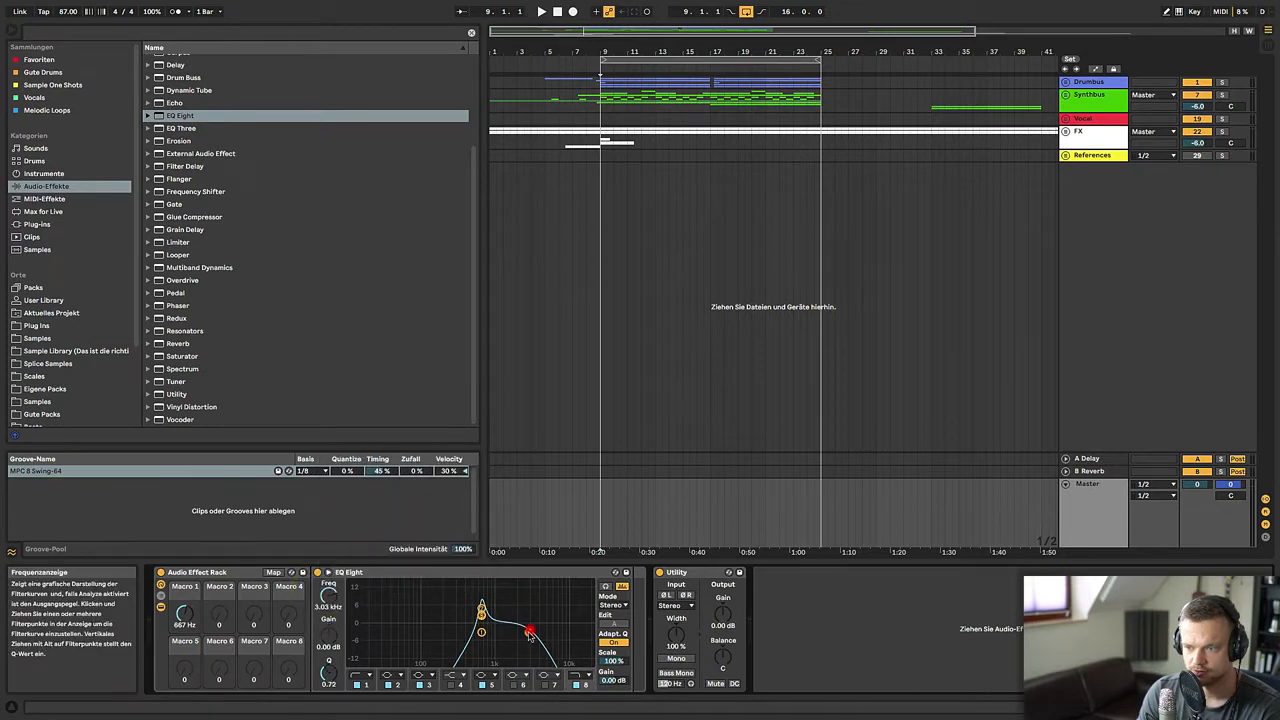
{"action": "right_click", "coordinate": [319, 597]}
{"action": "left_click", "coordinate": [351, 520]}
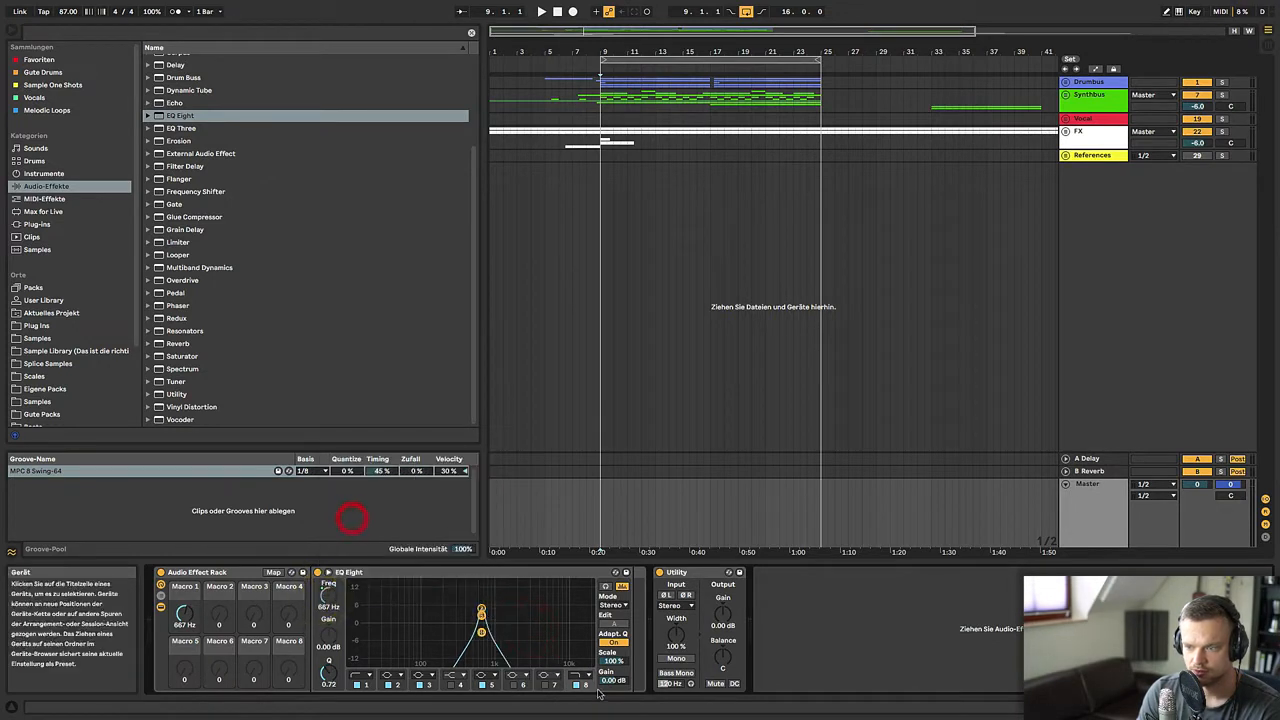
- Map EQ Eight's output gain to Macro 1 and test the macro with a slight turn down
{"action": "right_click", "coordinate": [607, 681]}
{"action": "left_click", "coordinate": [651, 602]}
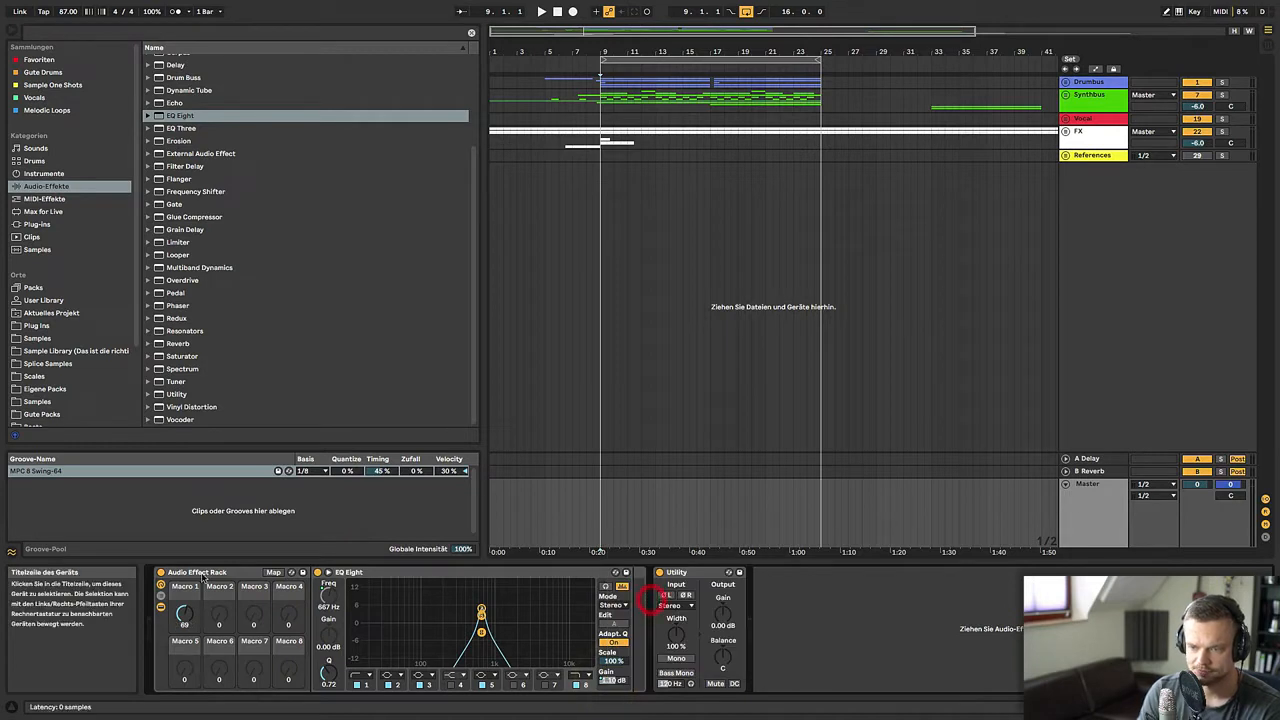
{"action": "mouse_move", "coordinate": [184, 613]}
{"action": "left_mouse_down"}
{"action": "mouse_move", "coordinate": [184, 634]}
{"action": "mouse_move", "coordinate": [184, 570]}
{"action": "mouse_move", "coordinate": [184, 669]}
{"action": "mouse_move", "coordinate": [184, 568]}
{"action": "mouse_move", "coordinate": [184, 622]}
{"action": "left_mouse_up"}
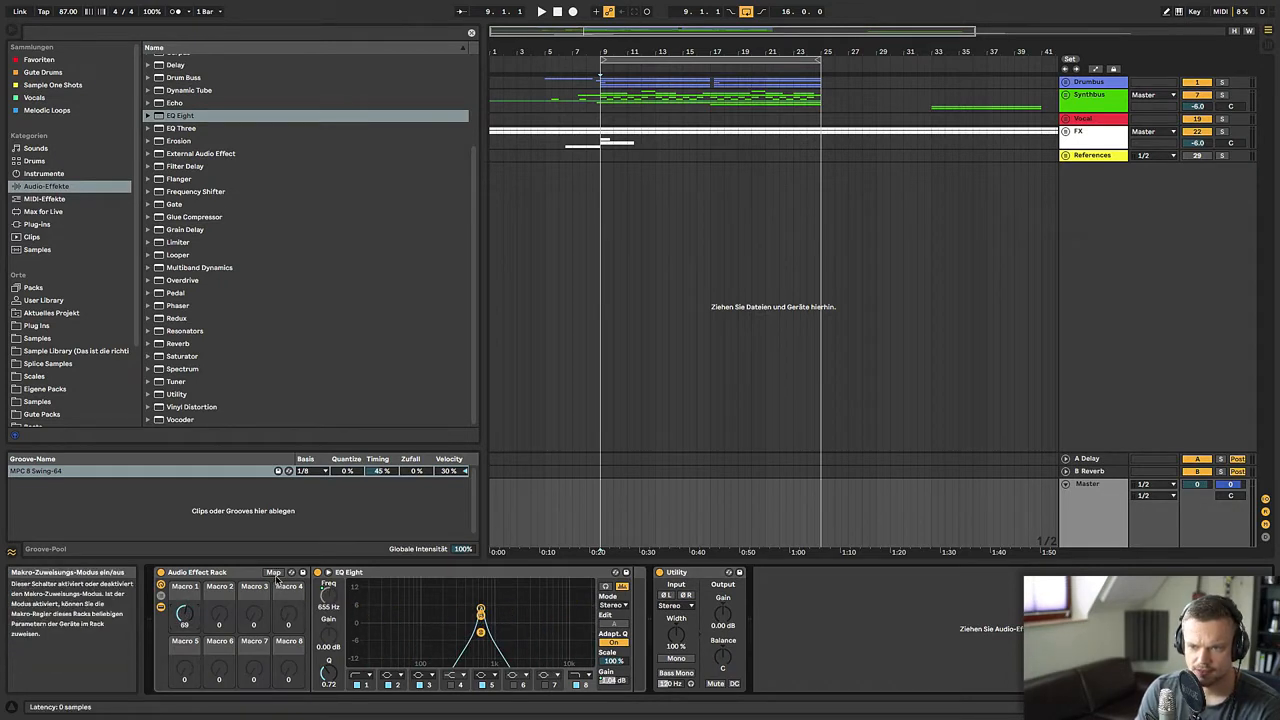
- With the rack's macro mappings shown, sweep Macro 1 through its range and map EQ Eight's Scale to it
{"action": "left_click", "coordinate": [273, 572]}
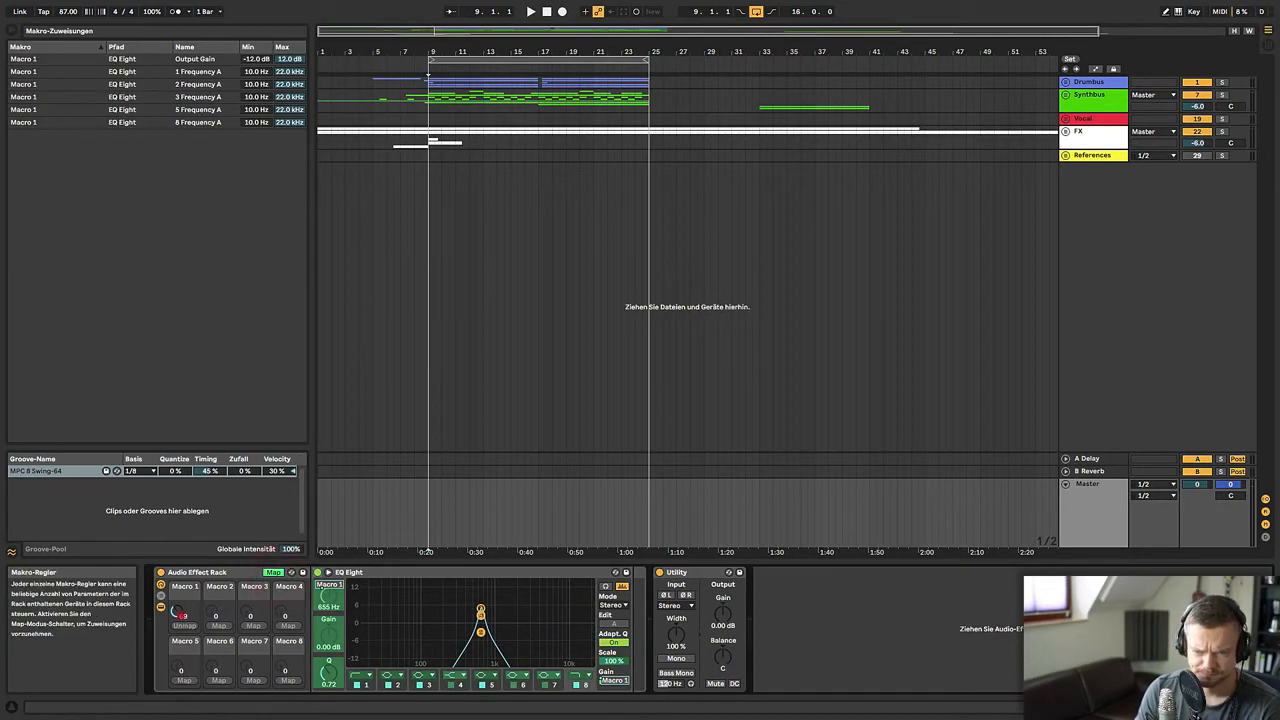
{"action": "left_click_drag", "start_coordinate": [181, 615], "coordinate": [177, 700]}
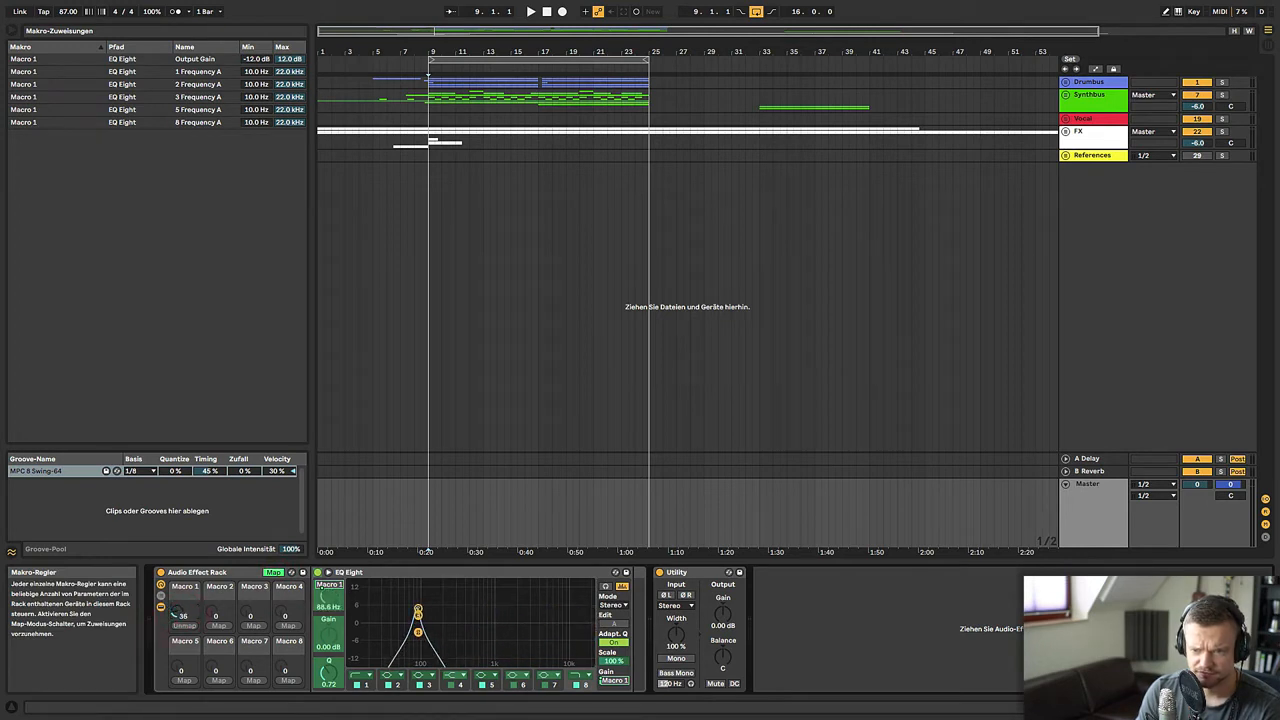
{"action": "left_click_drag", "start_coordinate": [177, 614], "coordinate": [177, 570]}
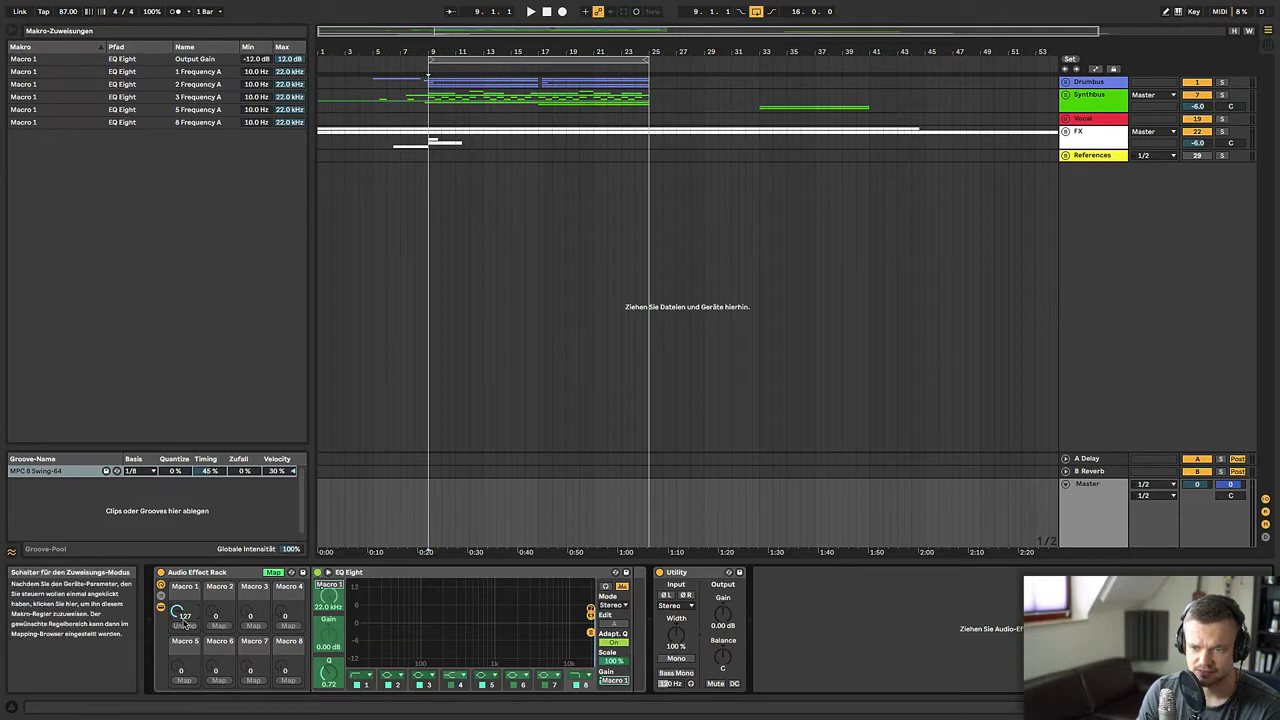
{"action": "left_click_drag", "start_coordinate": [177, 612], "coordinate": [180, 639]}
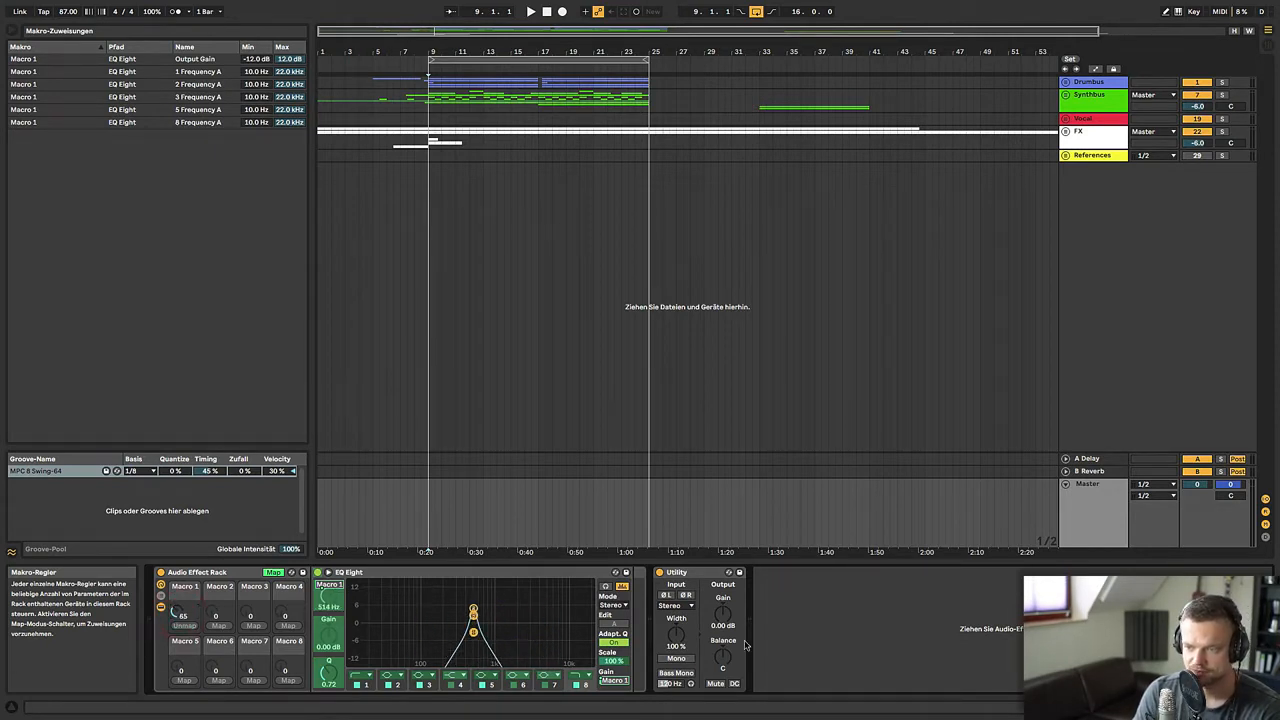
{"action": "right_click", "coordinate": [629, 663]}
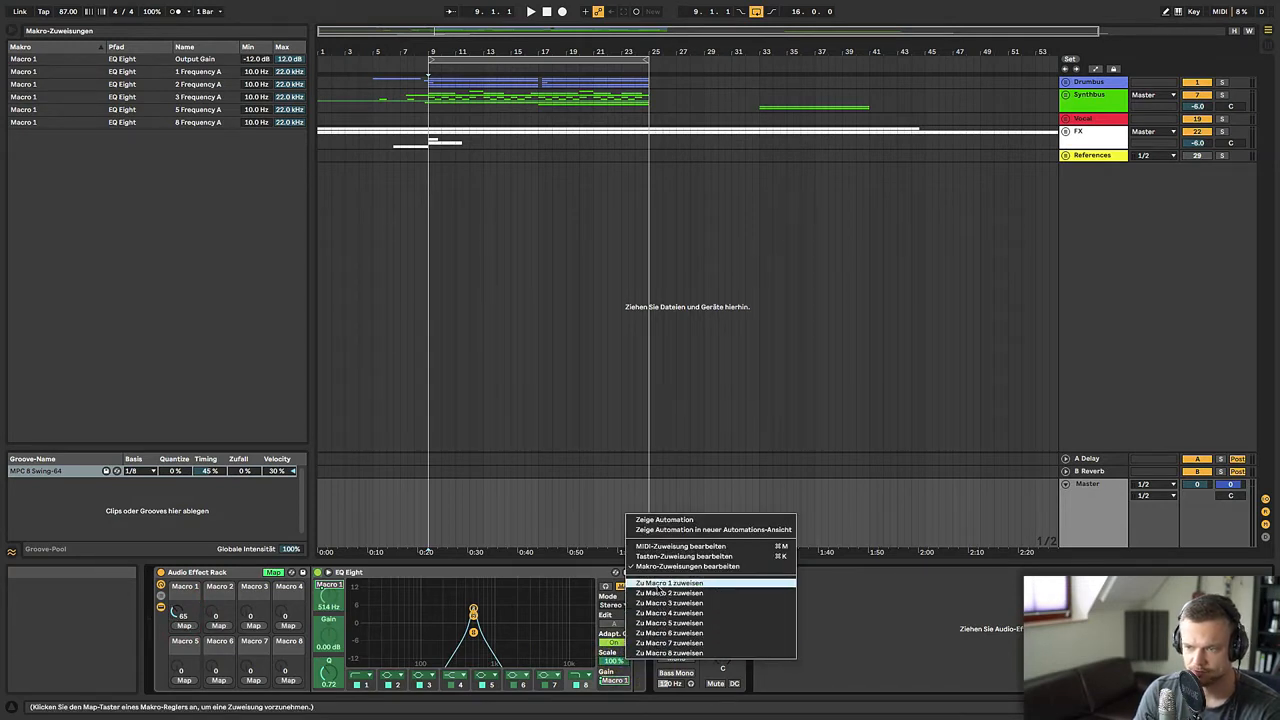
{"action": "left_click", "coordinate": [660, 584]}
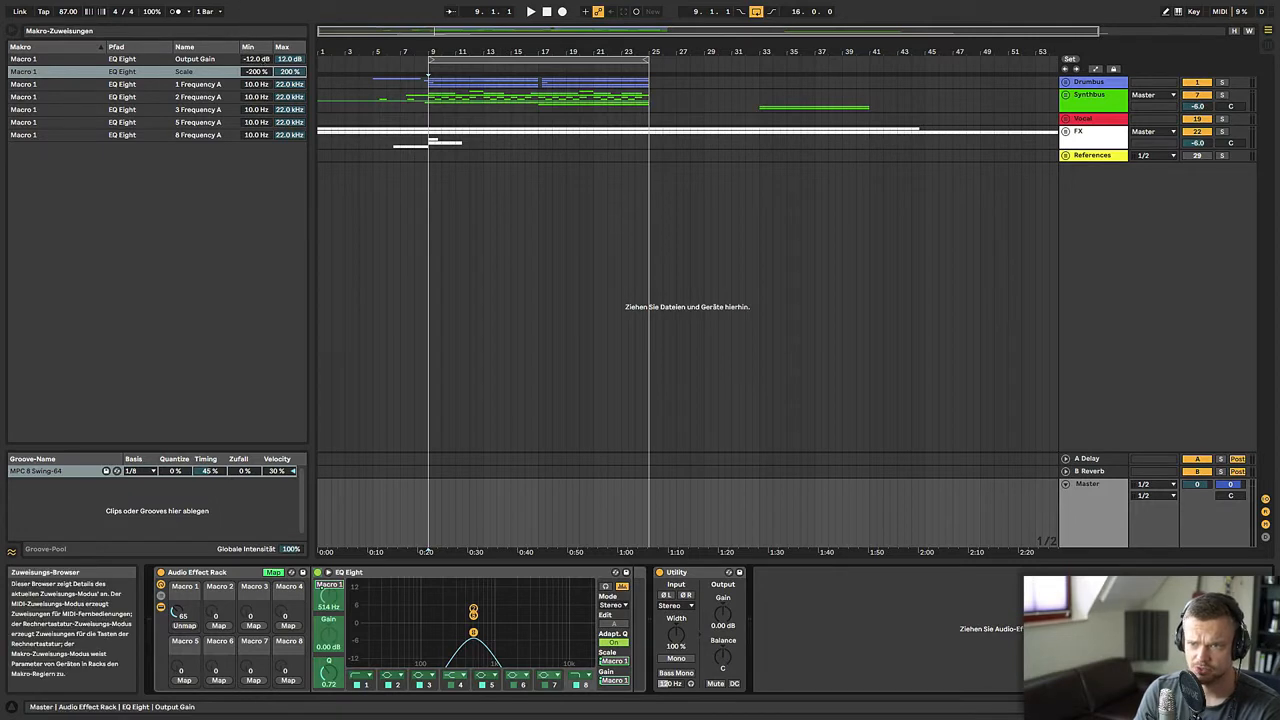
- Set the Output Gain range for Macro 1 to a minimum of 0.00 dB and a maximum of -3.00 dB
{"action": "left_click", "coordinate": [260, 60]}
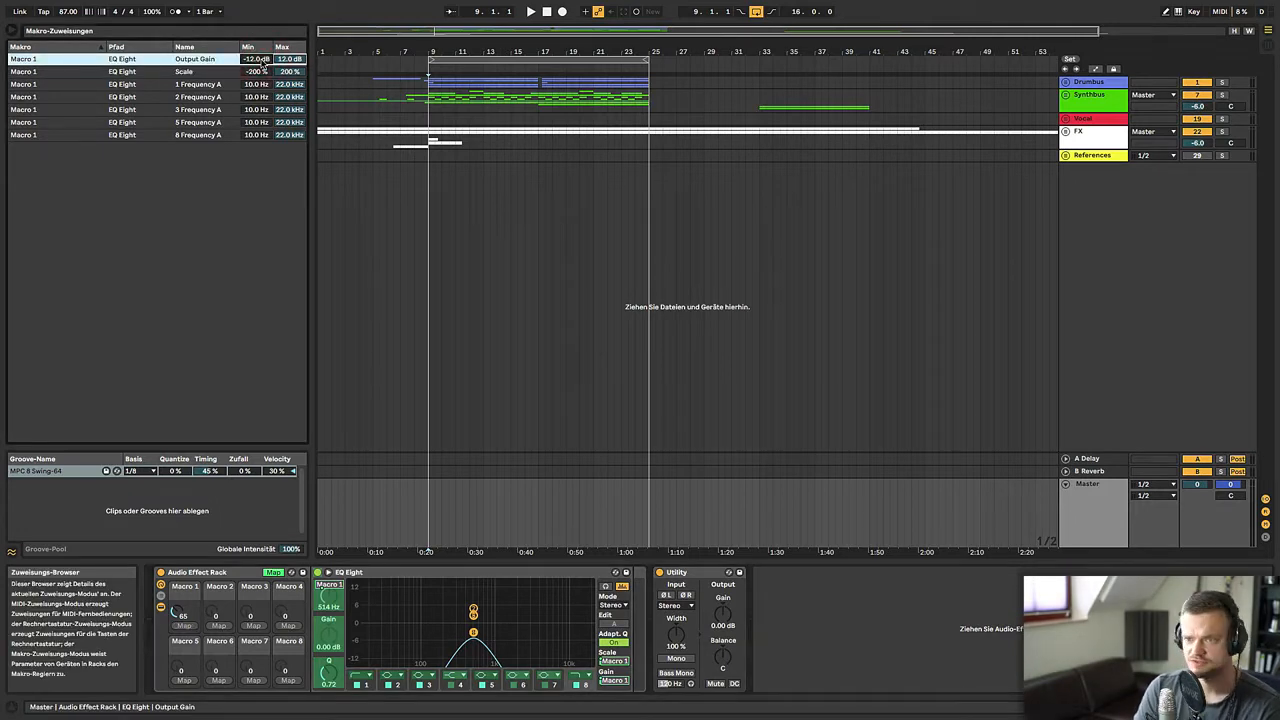
{"action": "left_click_drag", "start_coordinate": [178, 612], "coordinate": [178, 660]}
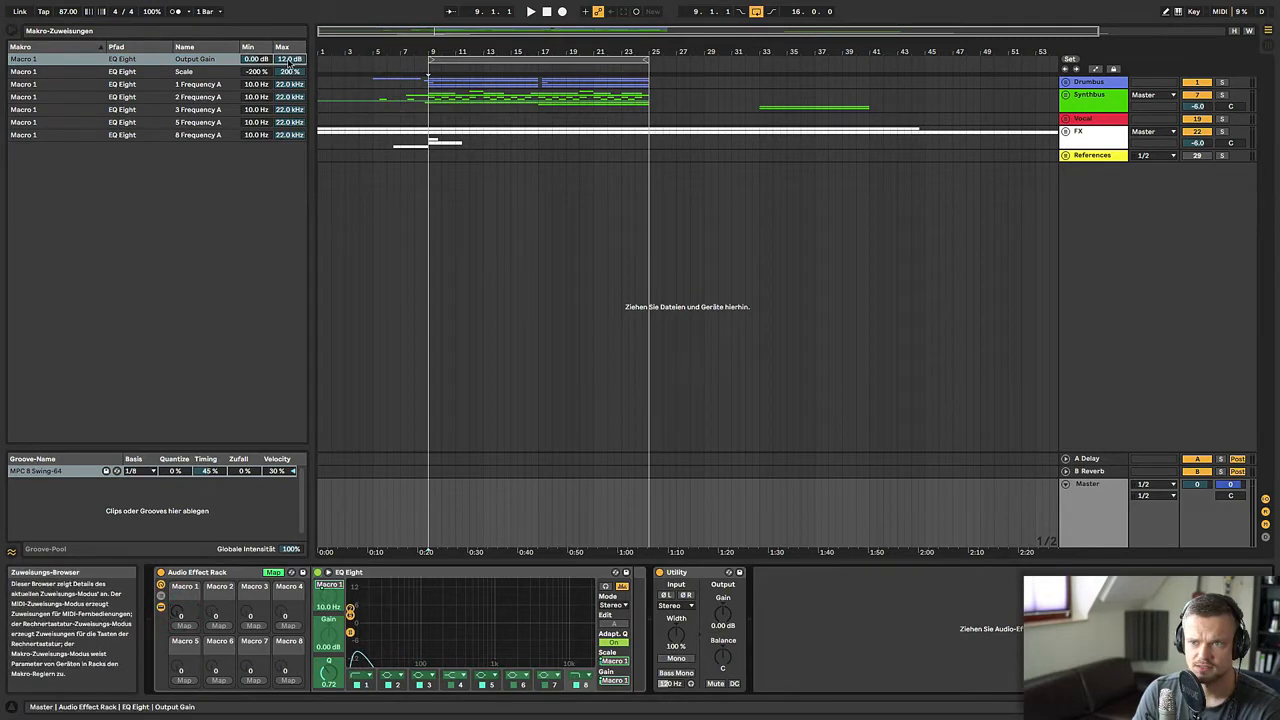
{"action": "left_click_drag", "start_coordinate": [288, 58], "coordinate": [286, 58]}
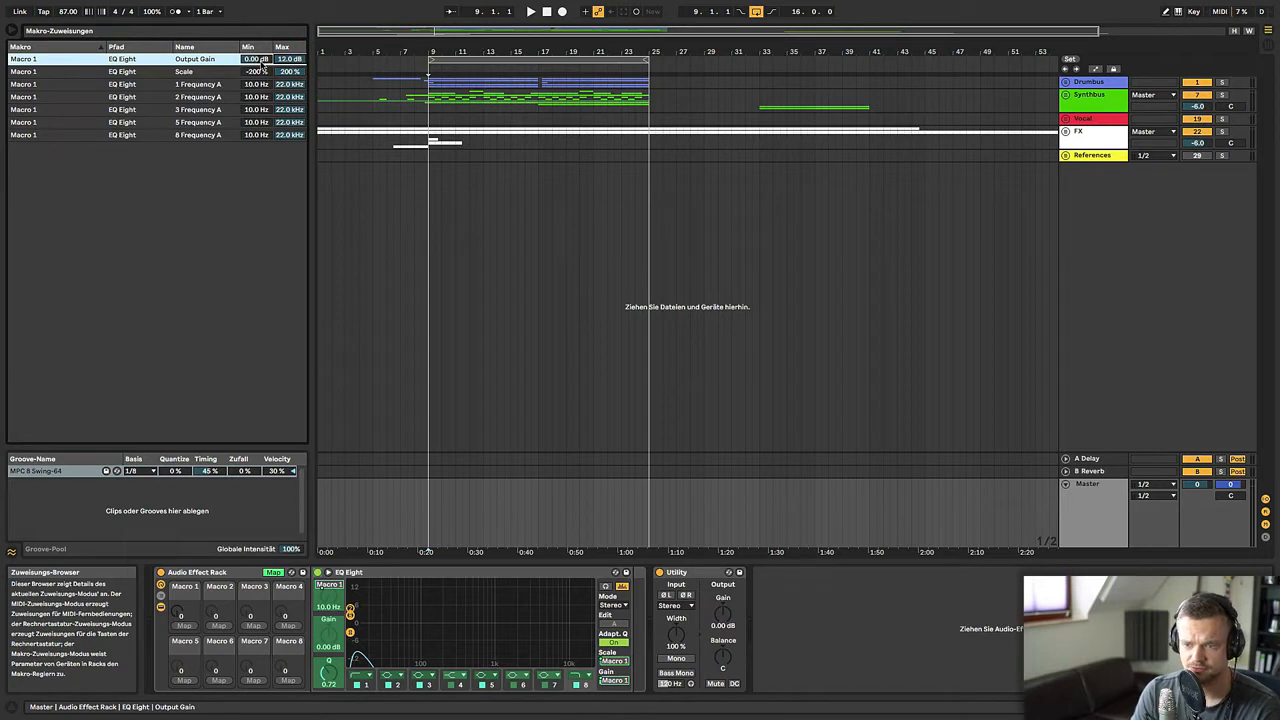
{"action": "left_click_drag", "start_coordinate": [178, 612], "coordinate": [178, 600]}
{"action": "left_click_drag", "start_coordinate": [283, 57], "coordinate": [284, 60]}
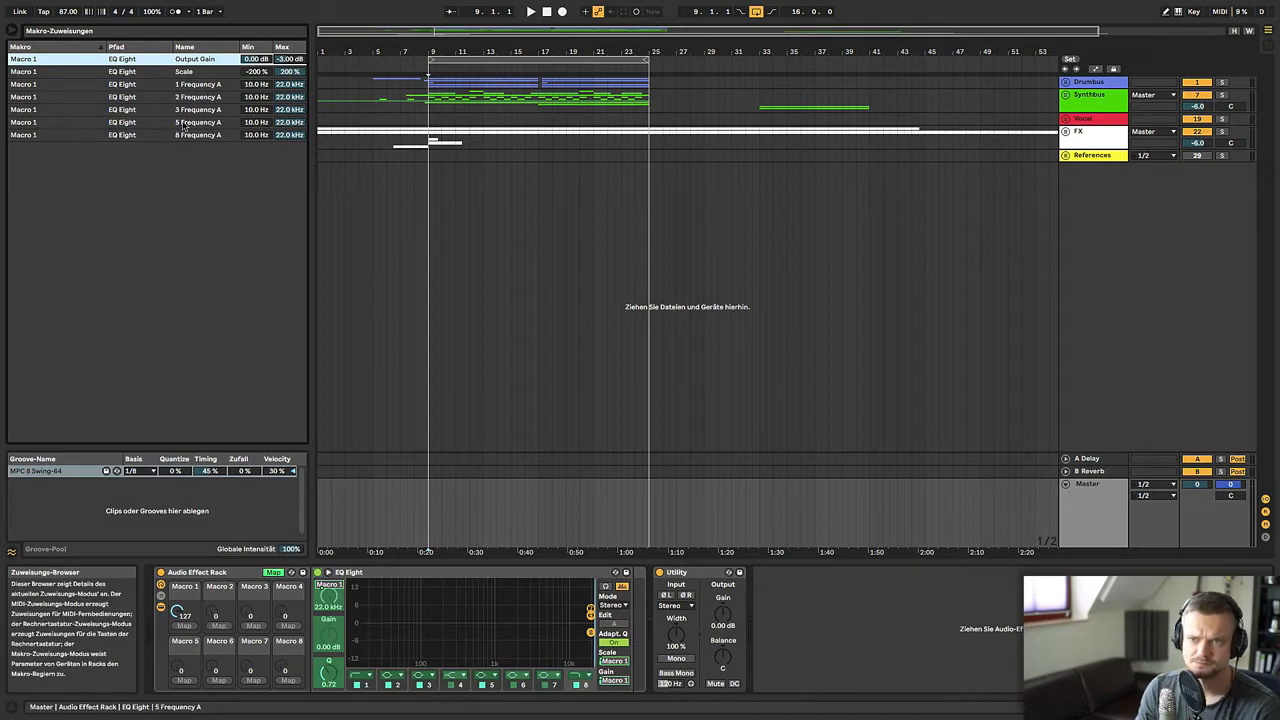
- Limit the Scale range for Macro 1 to 0.0 % through 100 % and test it by turning the macro down to 109
{"action": "left_click", "coordinate": [254, 73]}
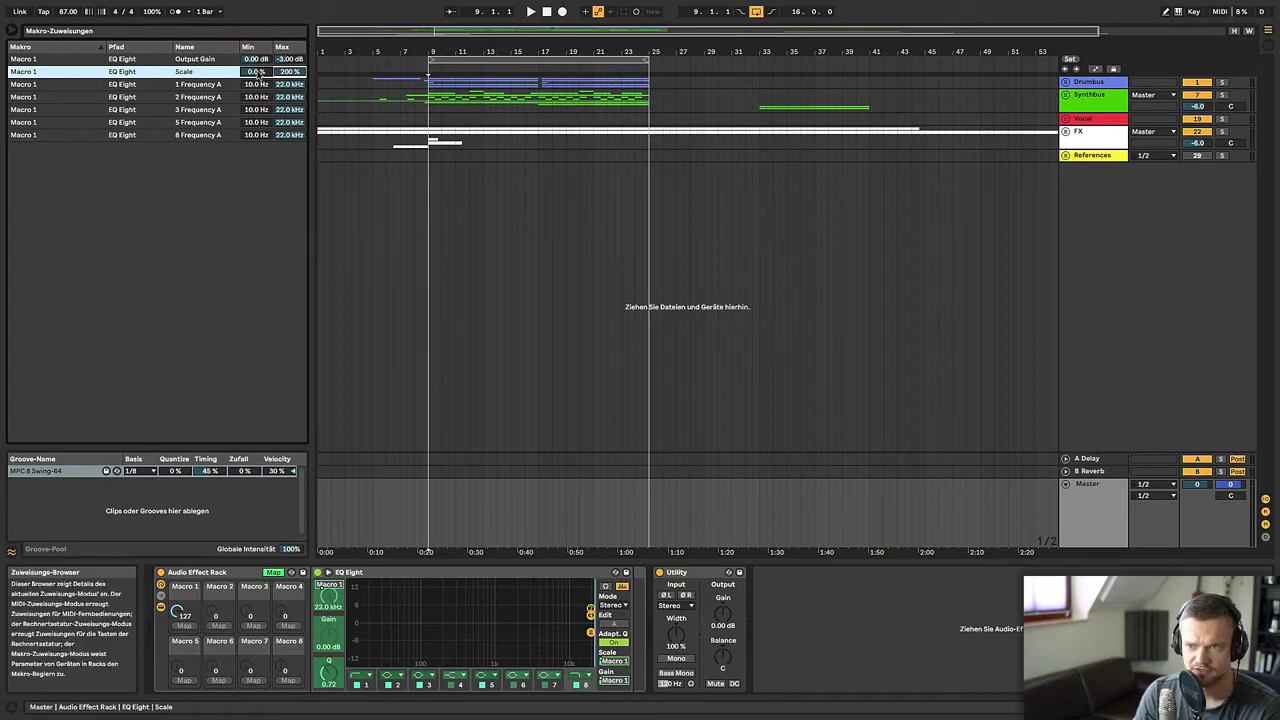
{"action": "left_click", "coordinate": [285, 73]}
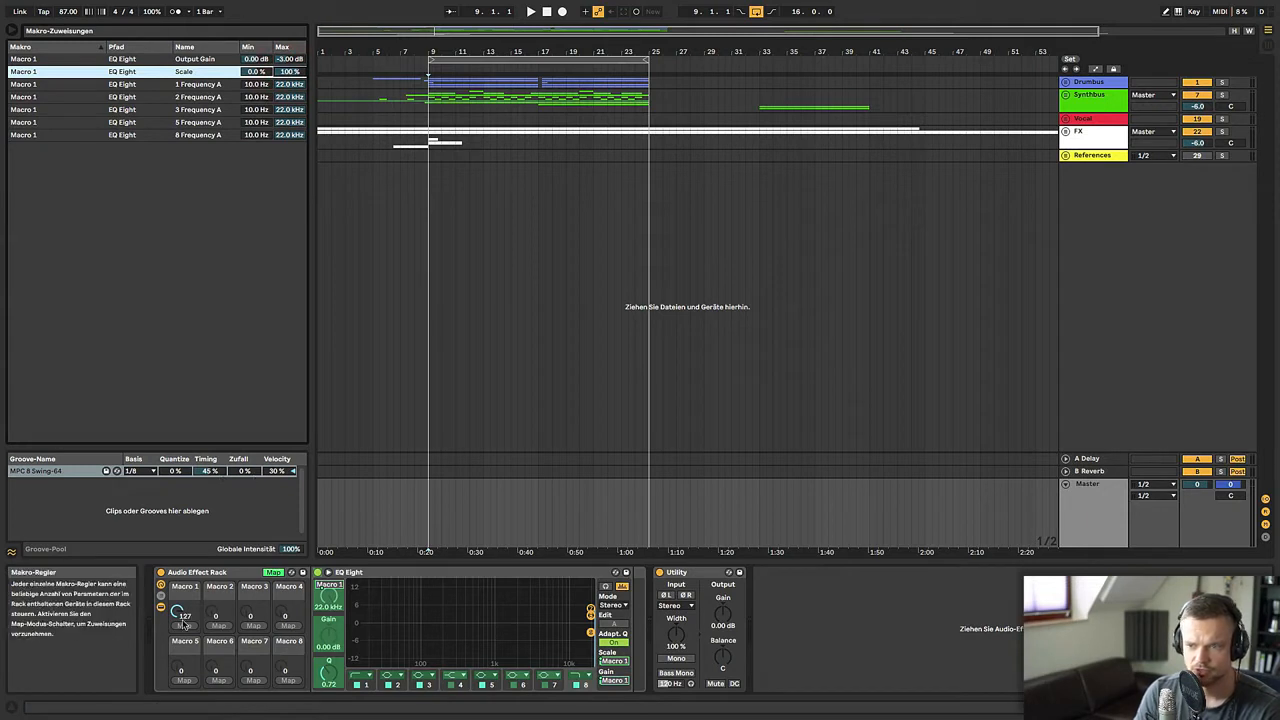
{"action": "left_click_drag", "start_coordinate": [177, 612], "coordinate": [177, 620]}
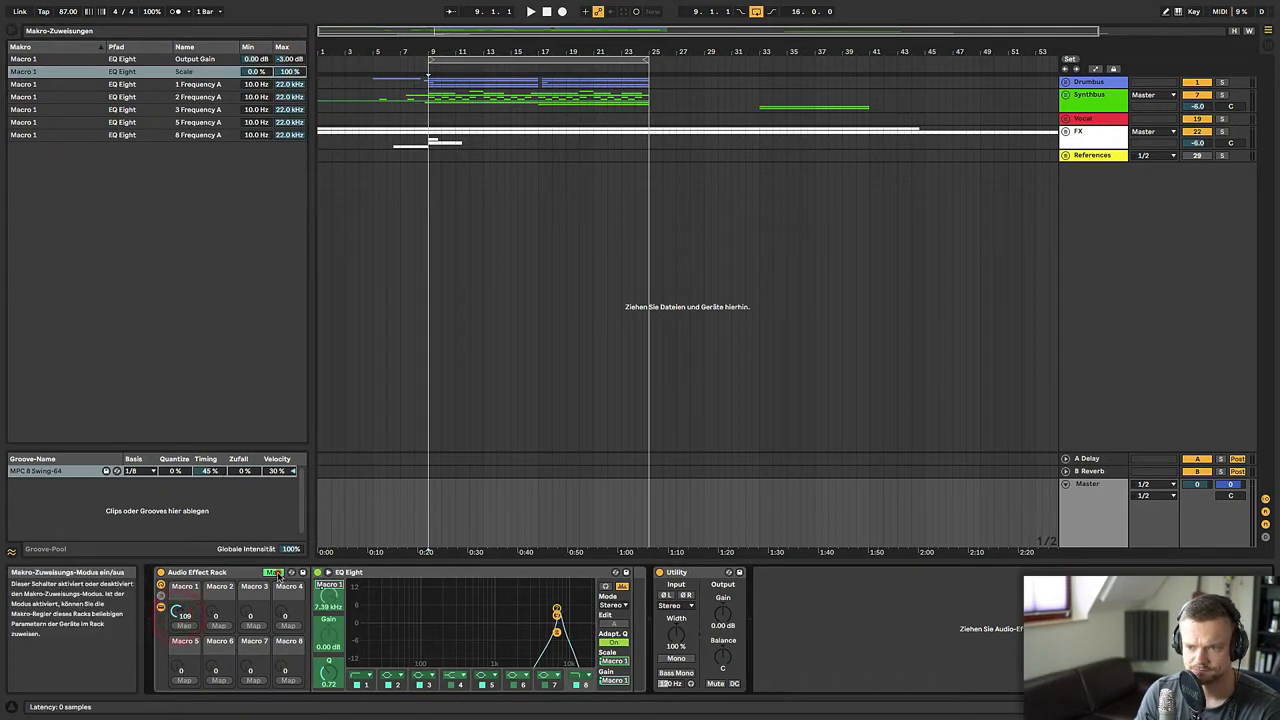
- Leave macro mapping mode, turn Macro 1 up to 127 and inspect EQ Eight's bands 3, 5 and 1
{"action": "left_click", "coordinate": [273, 572]}
{"action": "left_click_drag", "start_coordinate": [184, 610], "coordinate": [183, 565]}
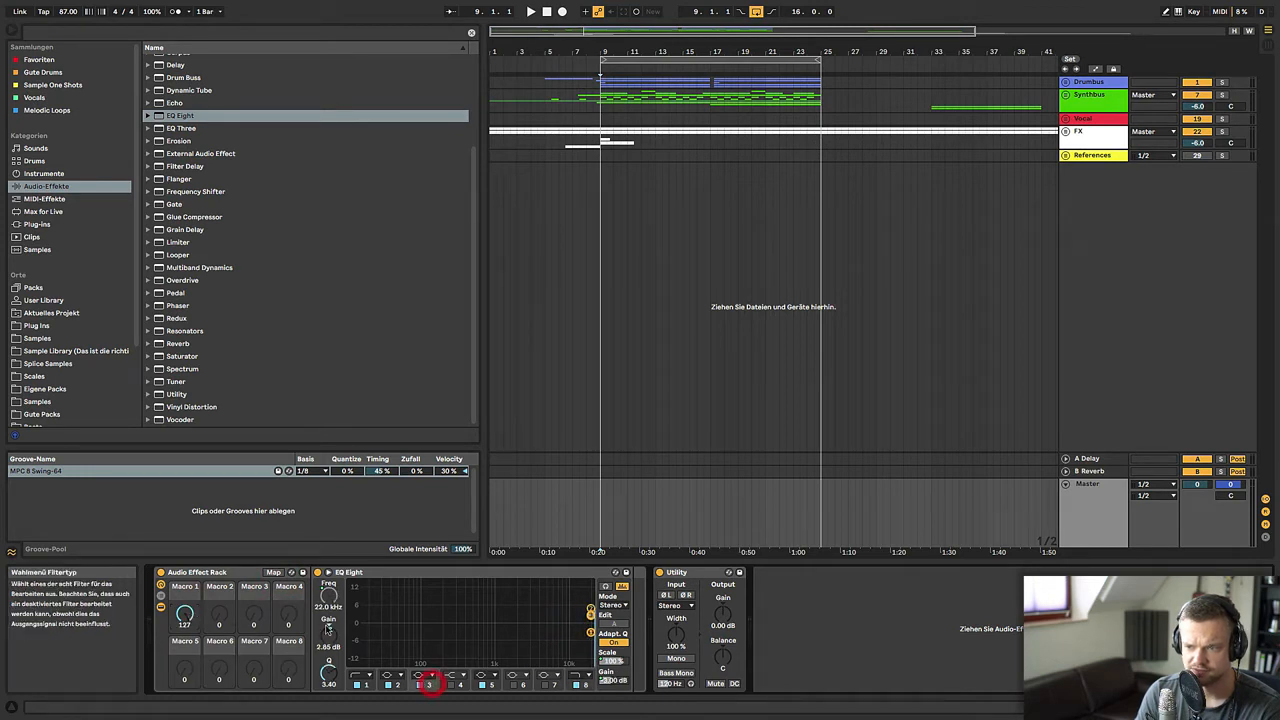
{"action": "left_click", "coordinate": [430, 685]}
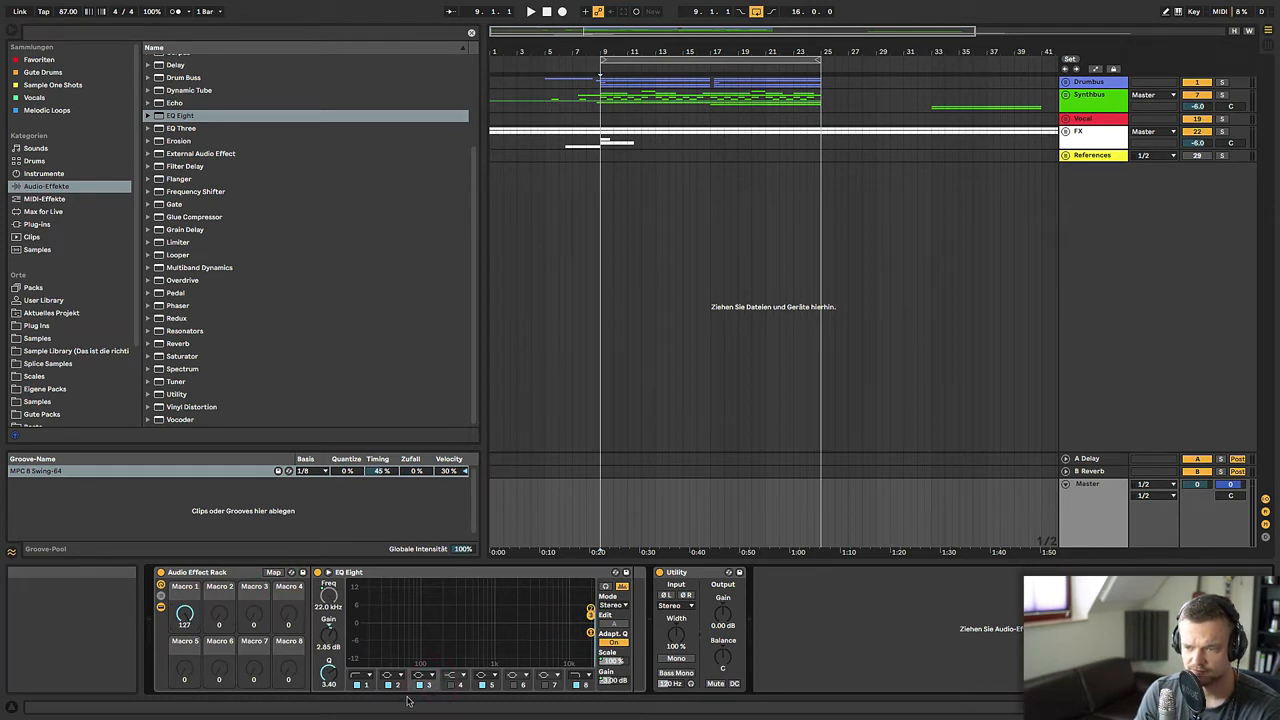
{"action": "left_click", "coordinate": [488, 686]}
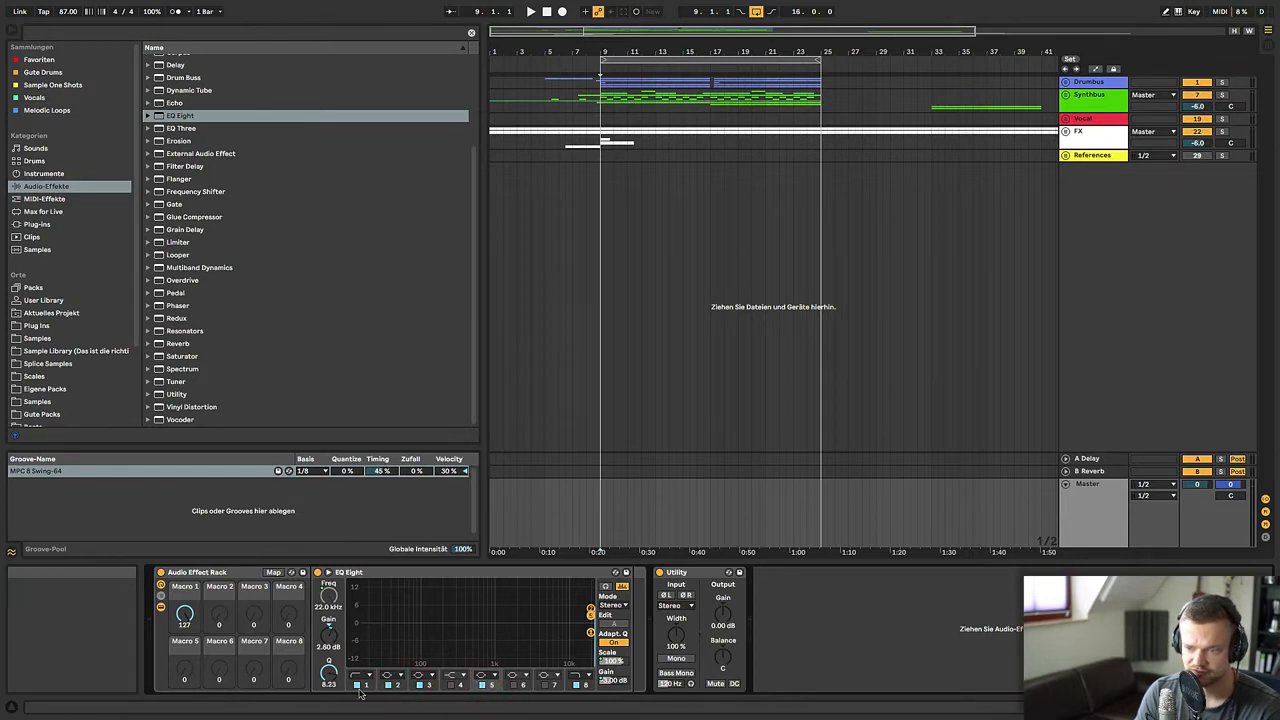
{"action": "left_click", "coordinate": [361, 684]}
- Reopen the macro mappings, set the maximum of band 1's frequency to 597 Hz and test Macro 1's sweep
{"action": "left_click", "coordinate": [273, 573]}
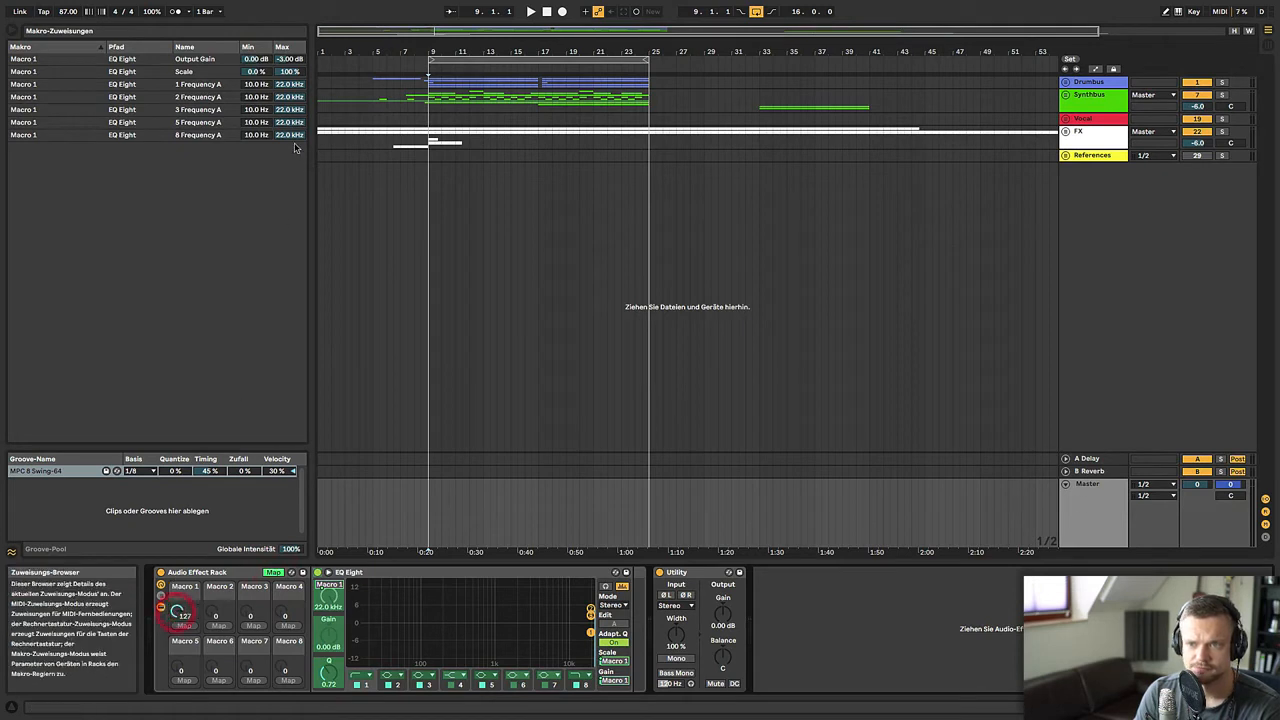
{"action": "left_click", "coordinate": [178, 84]}
{"action": "left_click_drag", "start_coordinate": [290, 84], "coordinate": [290, 110]}
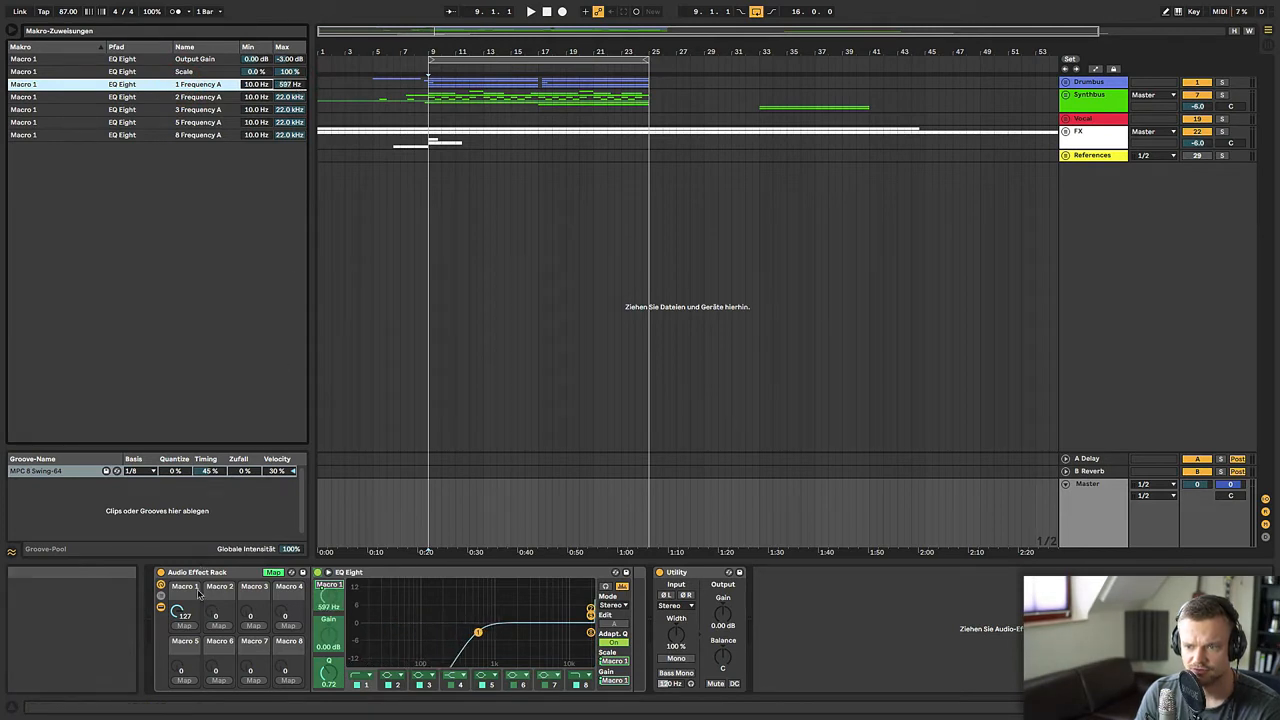
{"action": "left_click_drag", "start_coordinate": [178, 612], "coordinate": [180, 555]}
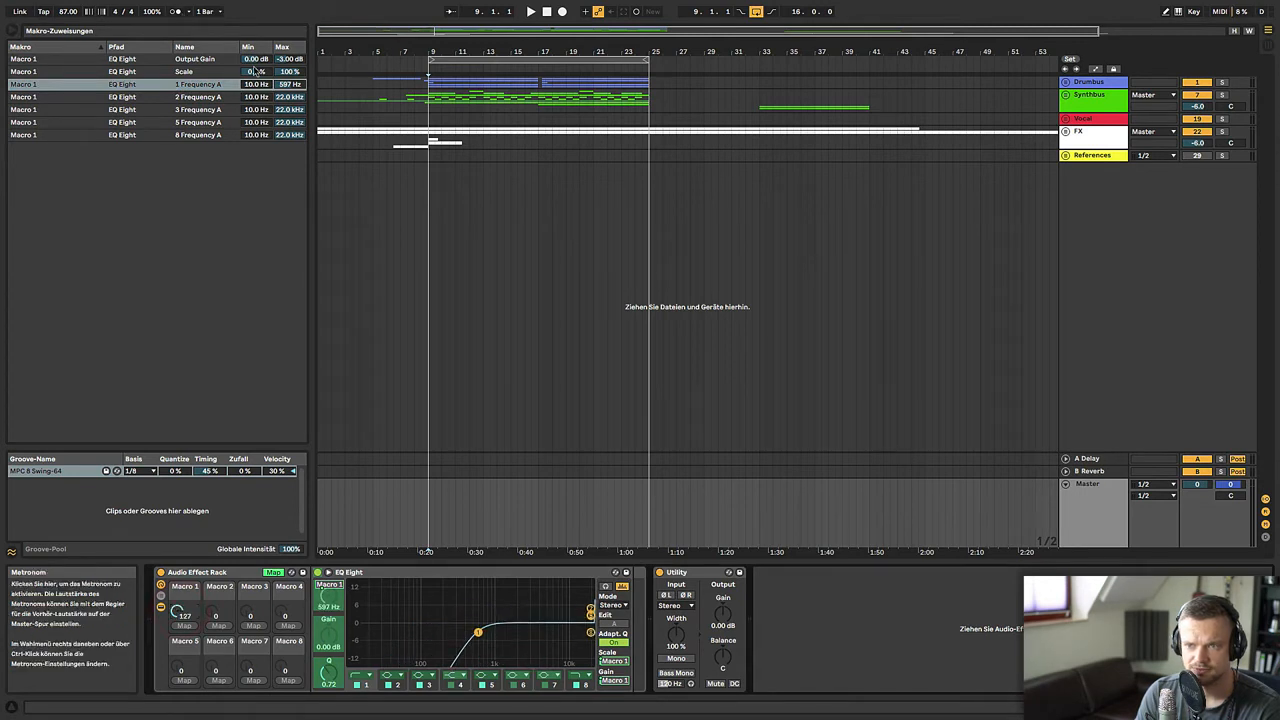
- Set the mapped maximum frequencies to 1.66 kHz for band 2, 806 Hz for band 3, 3.41 kHz for band 5 and 4.61 kHz for band 8
{"action": "left_click_drag", "start_coordinate": [290, 97], "coordinate": [290, 124]}
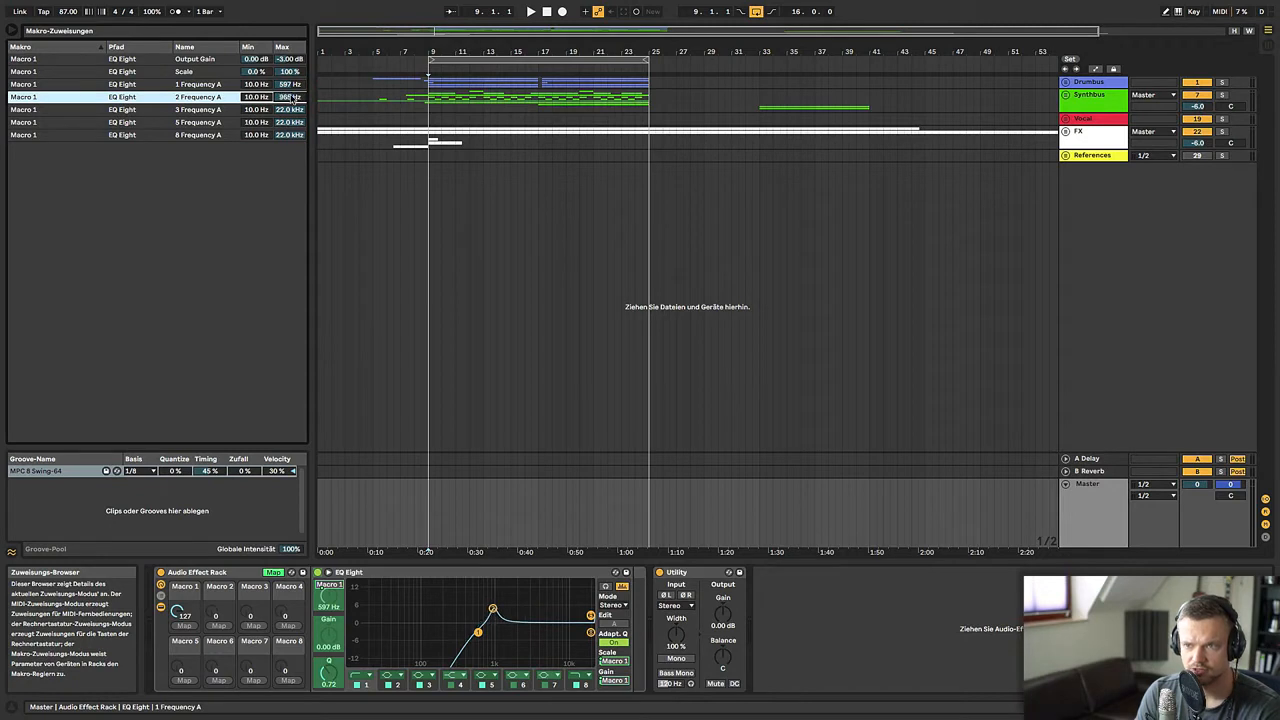
{"action": "left_click_drag", "start_coordinate": [291, 109], "coordinate": [294, 134]}
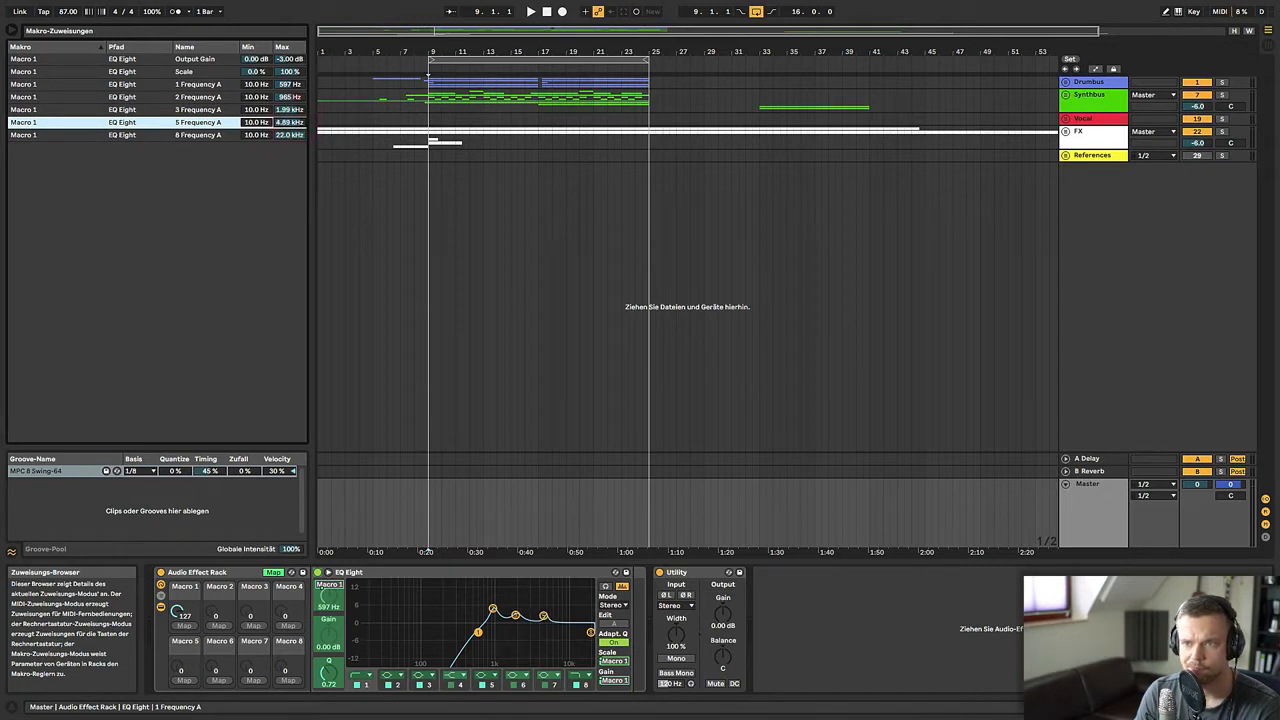
{"action": "left_click", "coordinate": [289, 97]}
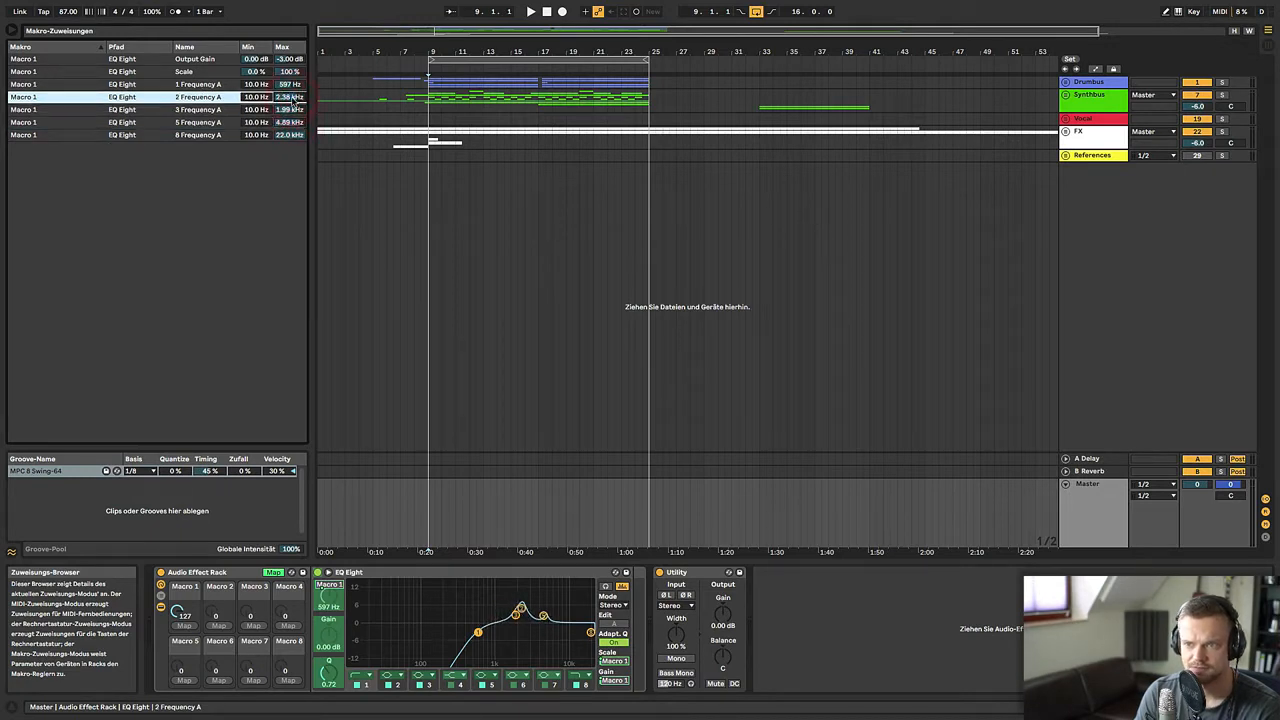
{"action": "left_click_drag", "start_coordinate": [291, 109], "coordinate": [291, 113]}
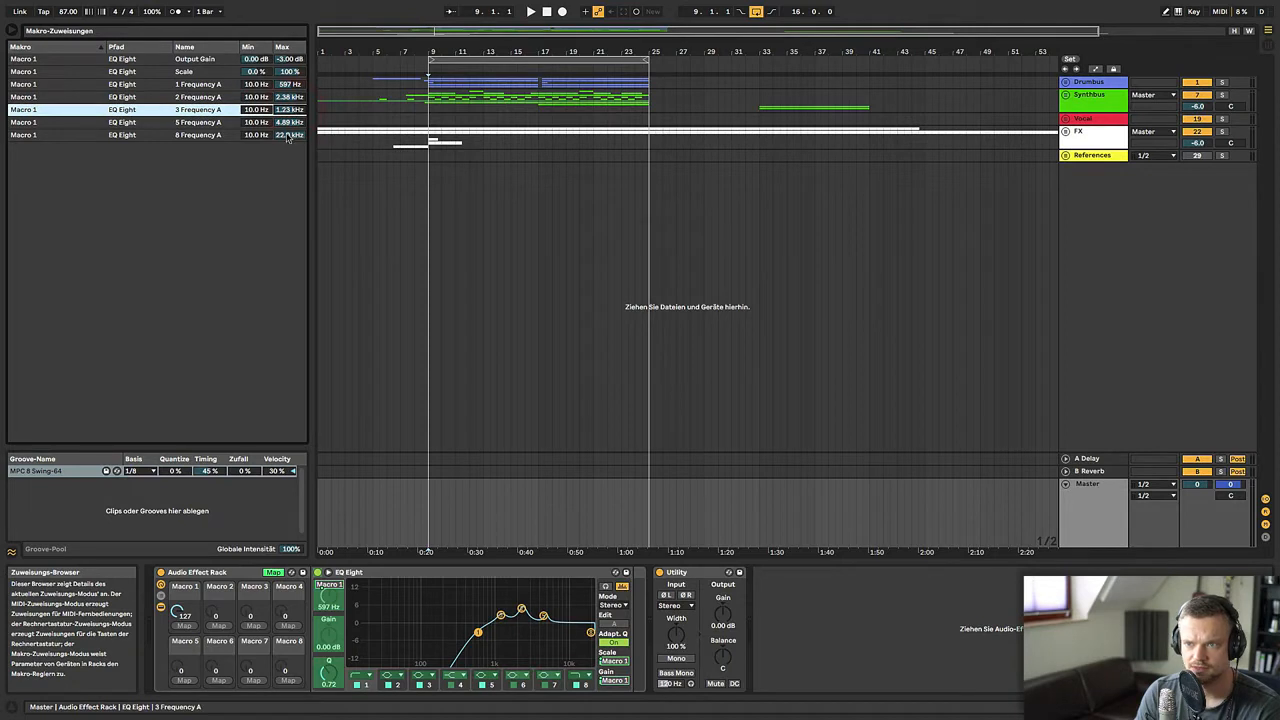
{"action": "left_click", "coordinate": [288, 136]}
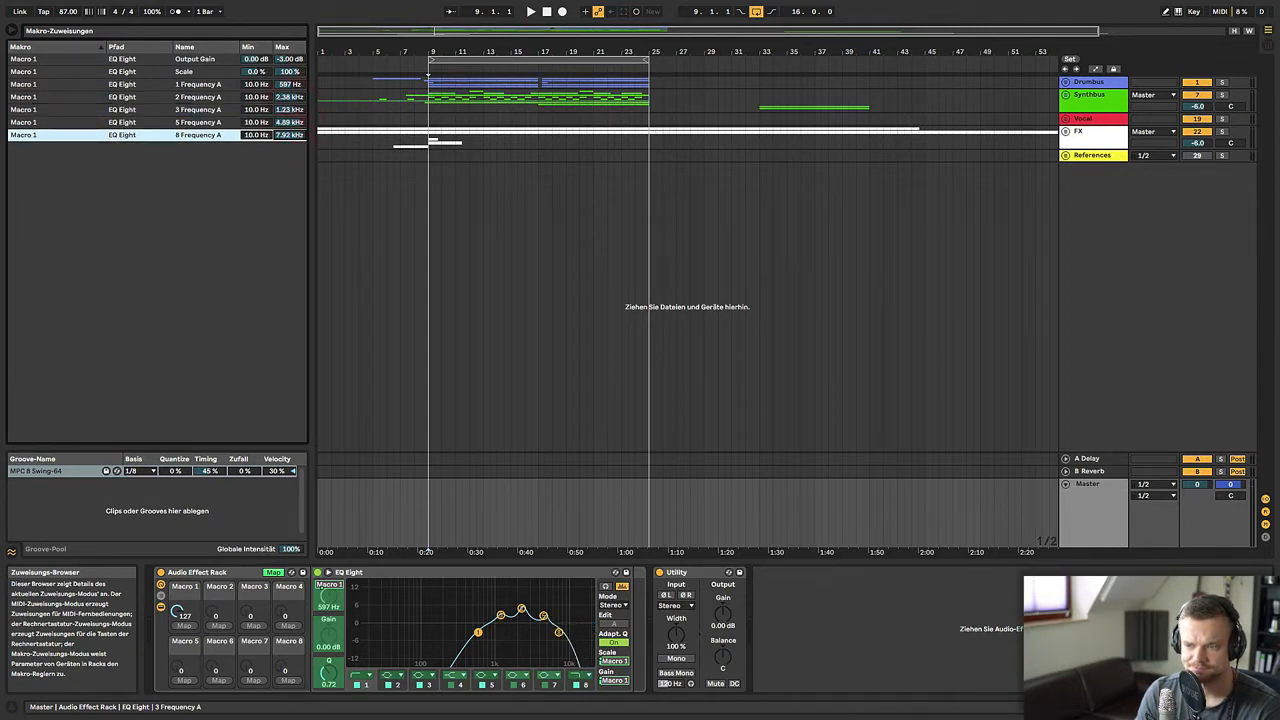
{"action": "left_click", "coordinate": [283, 97]}
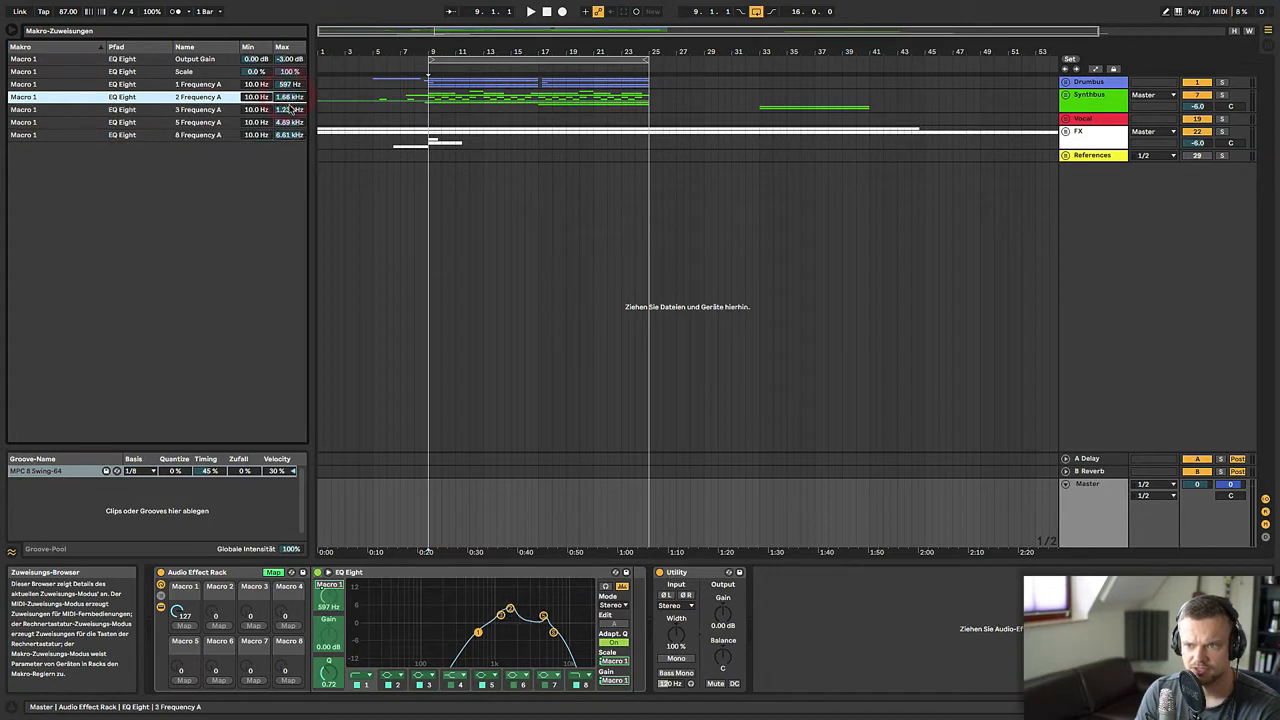
{"action": "left_click_drag", "start_coordinate": [290, 109], "coordinate": [287, 135]}
{"action": "left_click_drag", "start_coordinate": [182, 624], "coordinate": [178, 560]}
- Set the mapped minimum frequencies to 22.0 kHz for band 8, 1.65 kHz for band 2 and 801 Hz for band 3
{"action": "left_click_drag", "start_coordinate": [258, 135], "coordinate": [258, 135]}
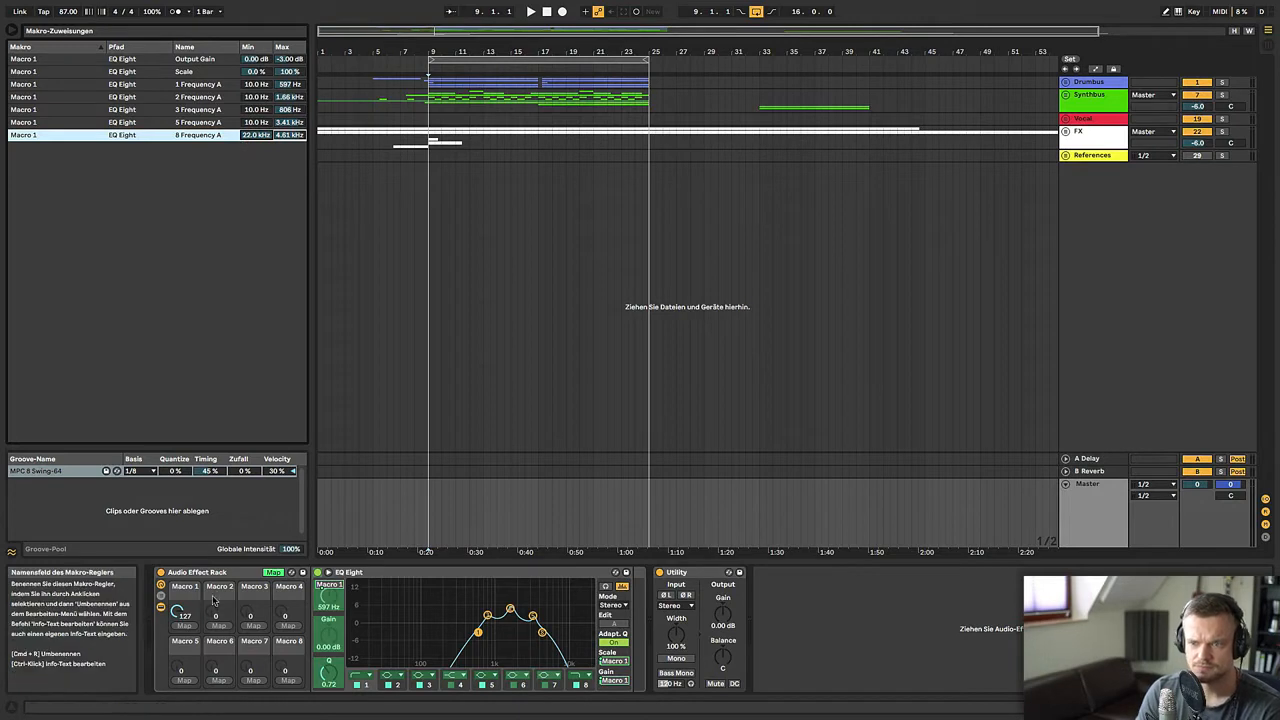
{"action": "left_click_drag", "start_coordinate": [178, 613], "coordinate": [178, 560]}
{"action": "left_click", "coordinate": [292, 97]}
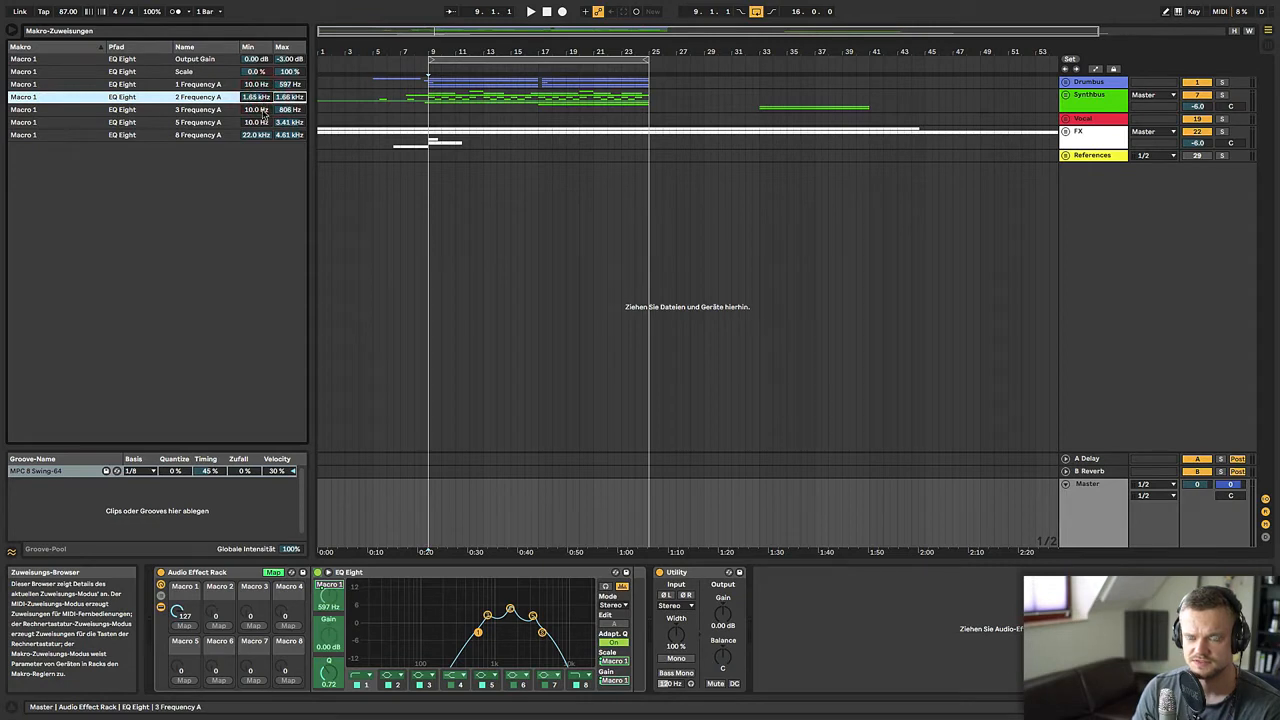
{"action": "left_click_drag", "start_coordinate": [264, 112], "coordinate": [262, 109]}
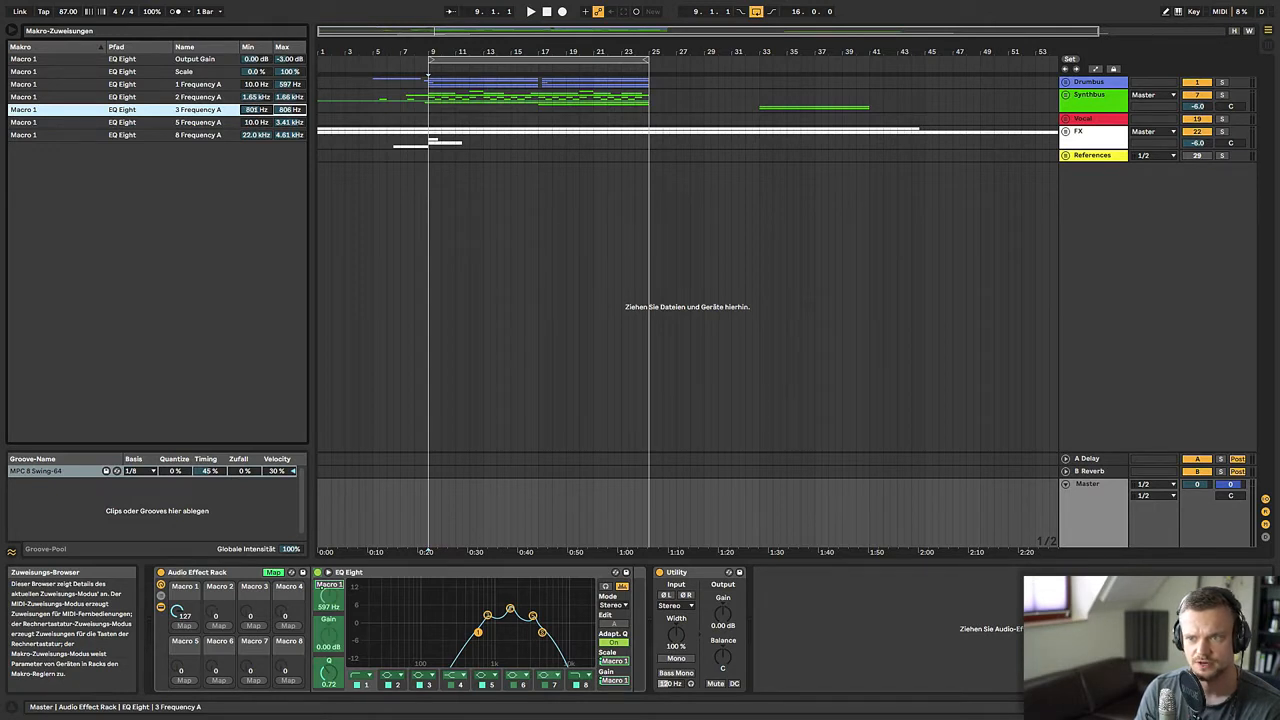
- Set the mapped minimum frequencies to 806 Hz for band 3 and 3.45 kHz for band 5, then sweep Macro 1 between its extremes
{"action": "left_click_drag", "start_coordinate": [260, 125], "coordinate": [258, 121]}
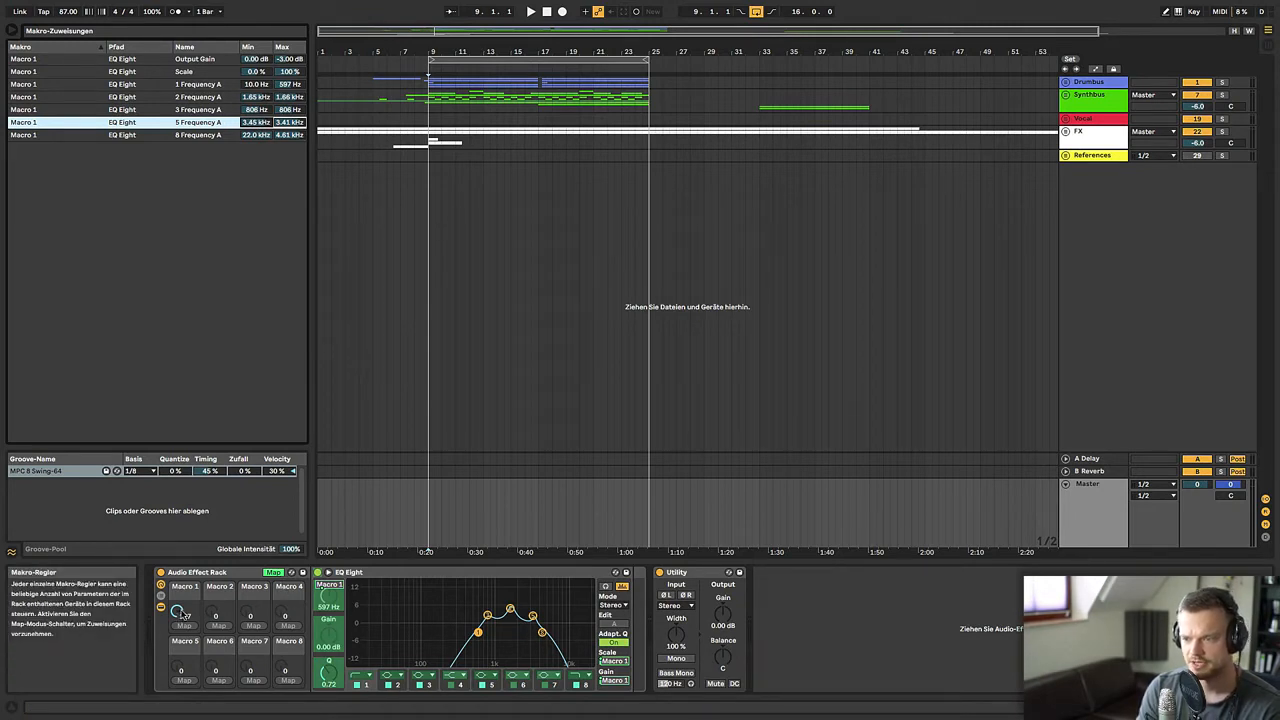
{"action": "left_click_drag", "start_coordinate": [180, 613], "coordinate": [180, 685]}
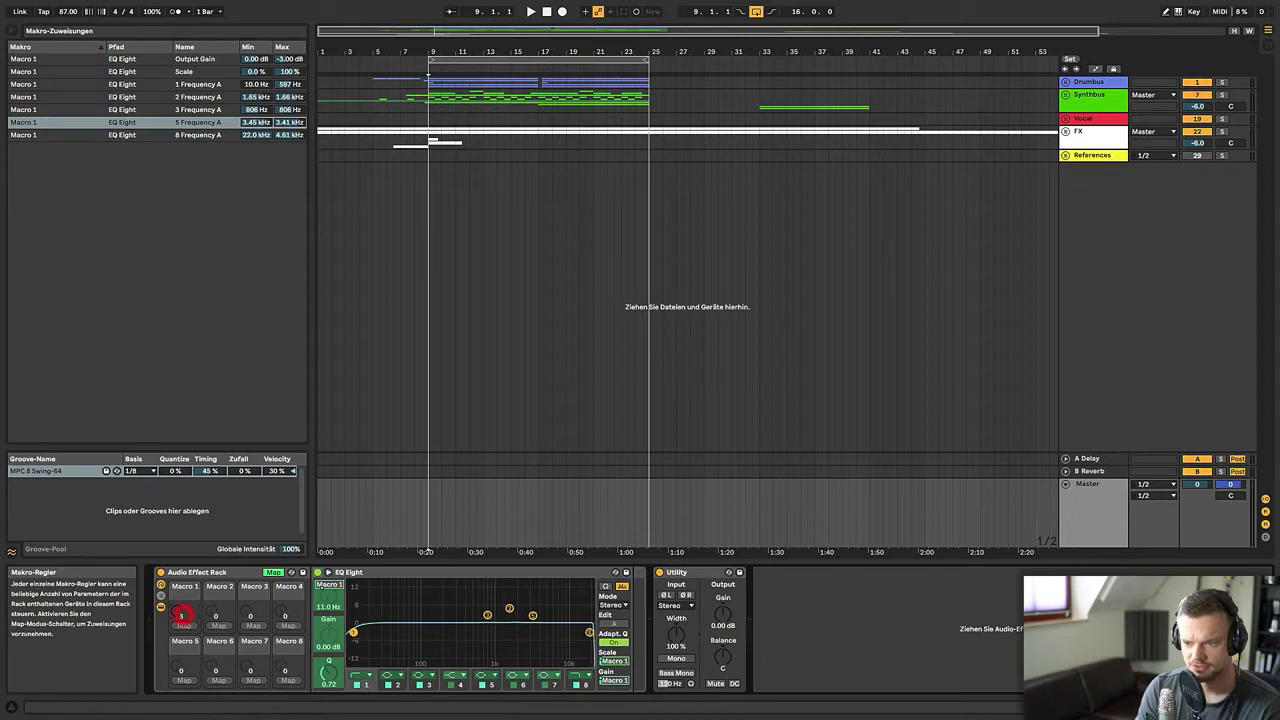
{"action": "left_click_drag", "start_coordinate": [181, 615], "coordinate": [181, 566]}
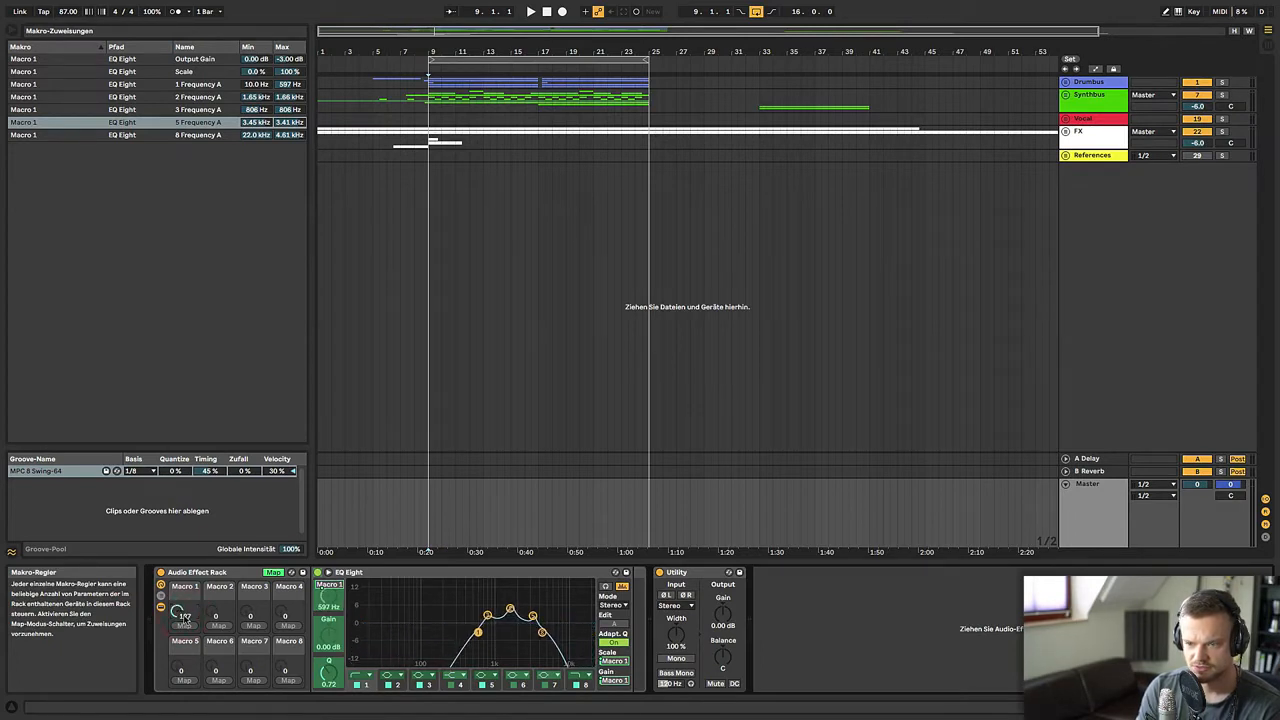
{"action": "left_click", "coordinate": [274, 572]}
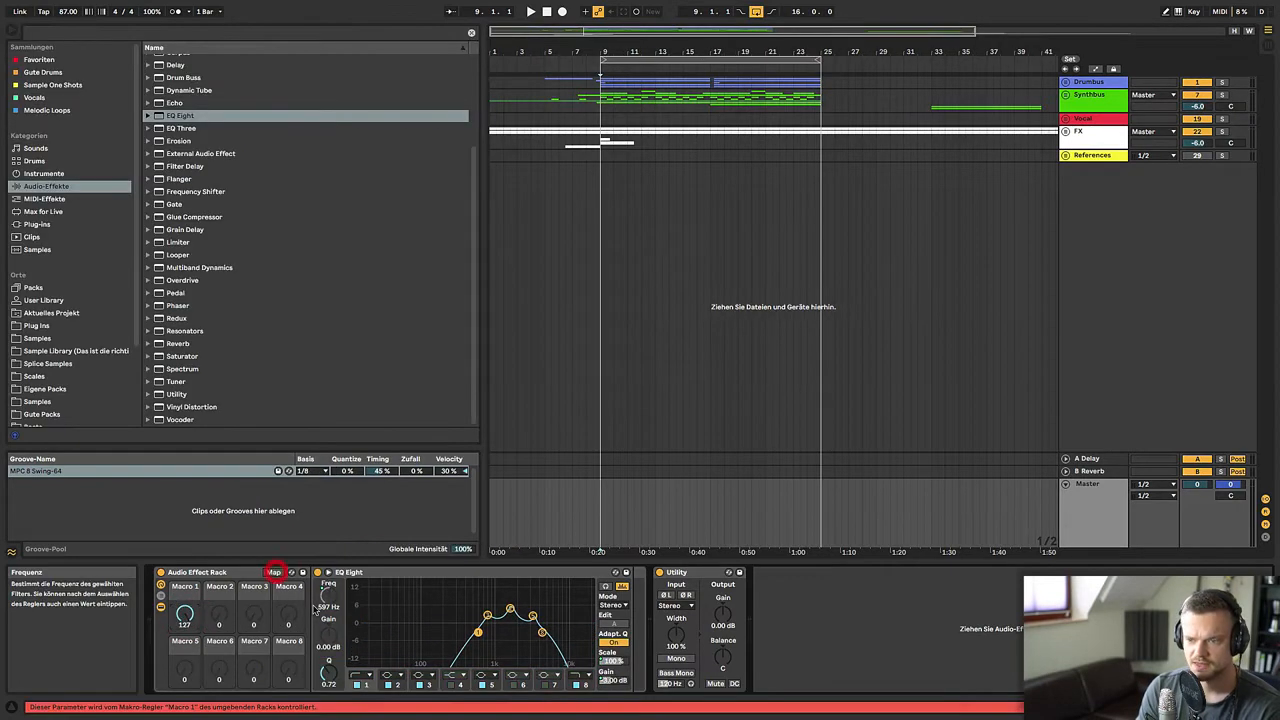
- Rename the Audio Effect Rack to Telephone EQ and hide its devices
{"action": "left_click", "coordinate": [207, 573]}
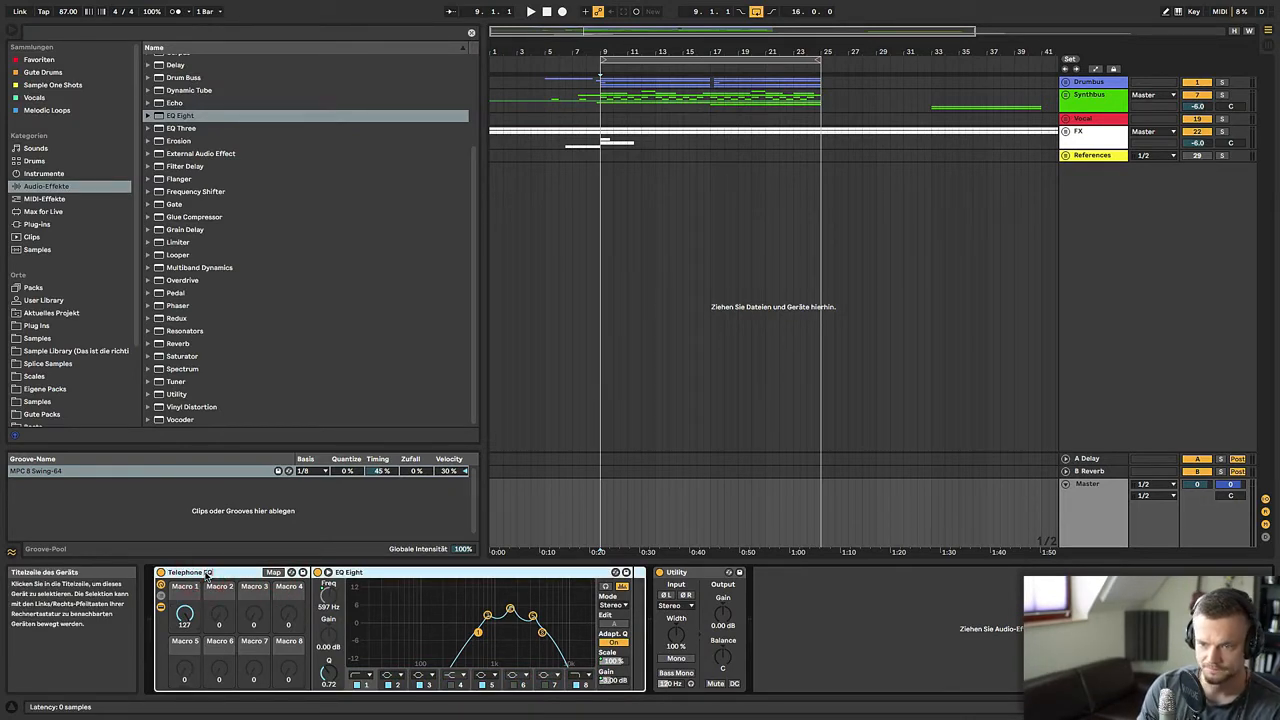
{"action": "left_click", "coordinate": [160, 607]}
- Automate Macro 1 on the Master track, holding 127 through the intro until about bar 8 and falling to 0 at bar 9
{"action": "left_click", "coordinate": [185, 617]}
{"action": "key", "text": "a"}
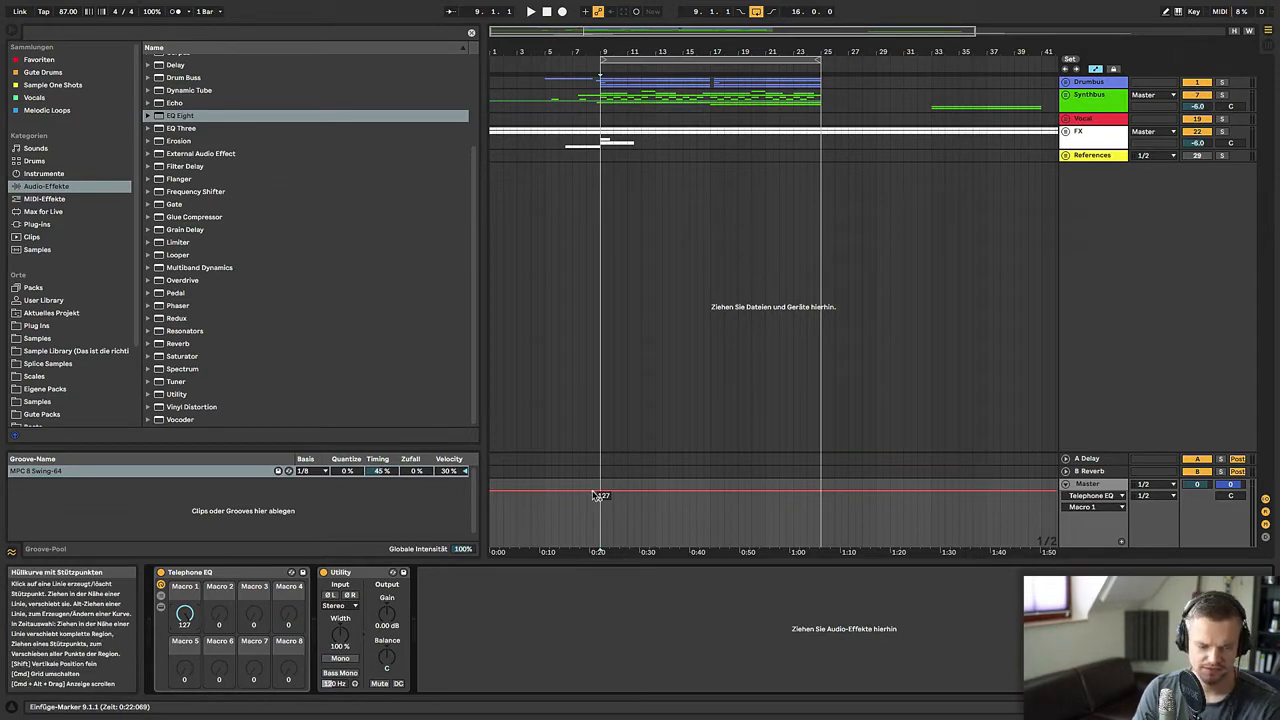
{"action": "left_click_drag", "start_coordinate": [594, 491], "coordinate": [490, 523]}
{"action": "key", "text": "space"}
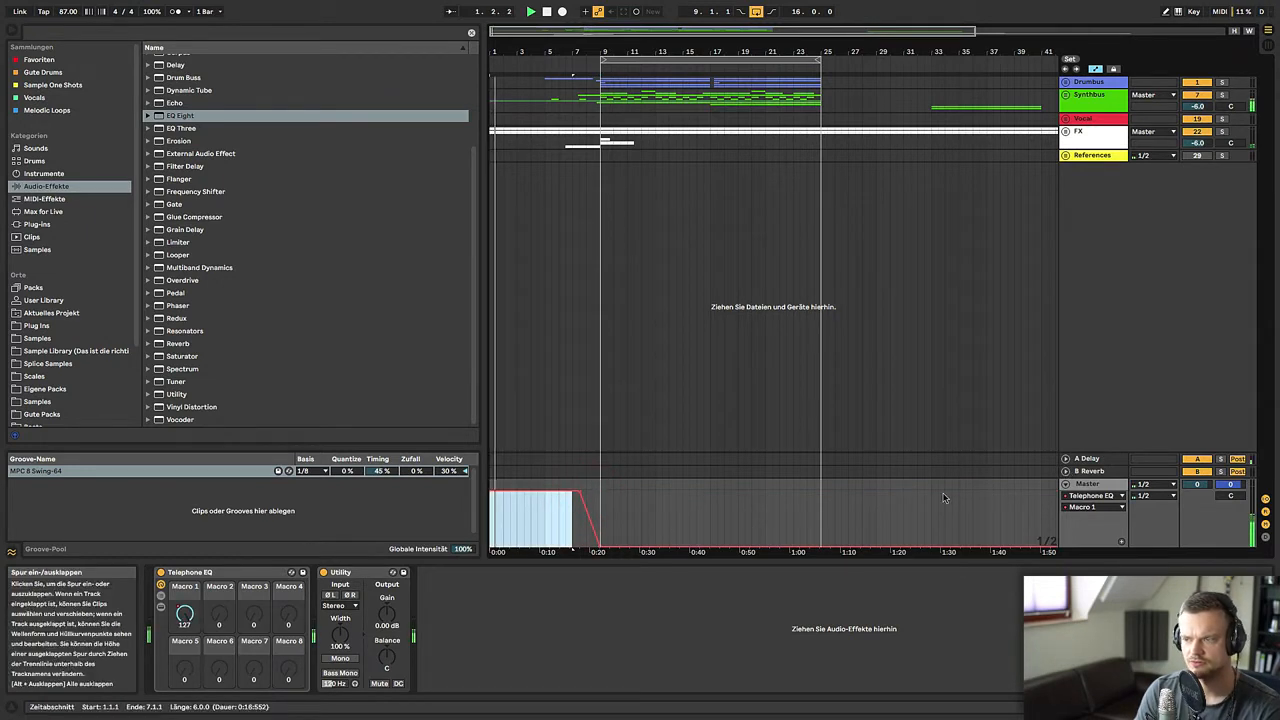
{"action": "left_click", "coordinate": [575, 494]}
{"action": "left_click_drag", "start_coordinate": [586, 546], "coordinate": [586, 491]}
- Play from bar 5 with the Synthbus group unfolded and bend Macro 1's fall before bar 9 into a curve
{"action": "left_click", "coordinate": [543, 245]}
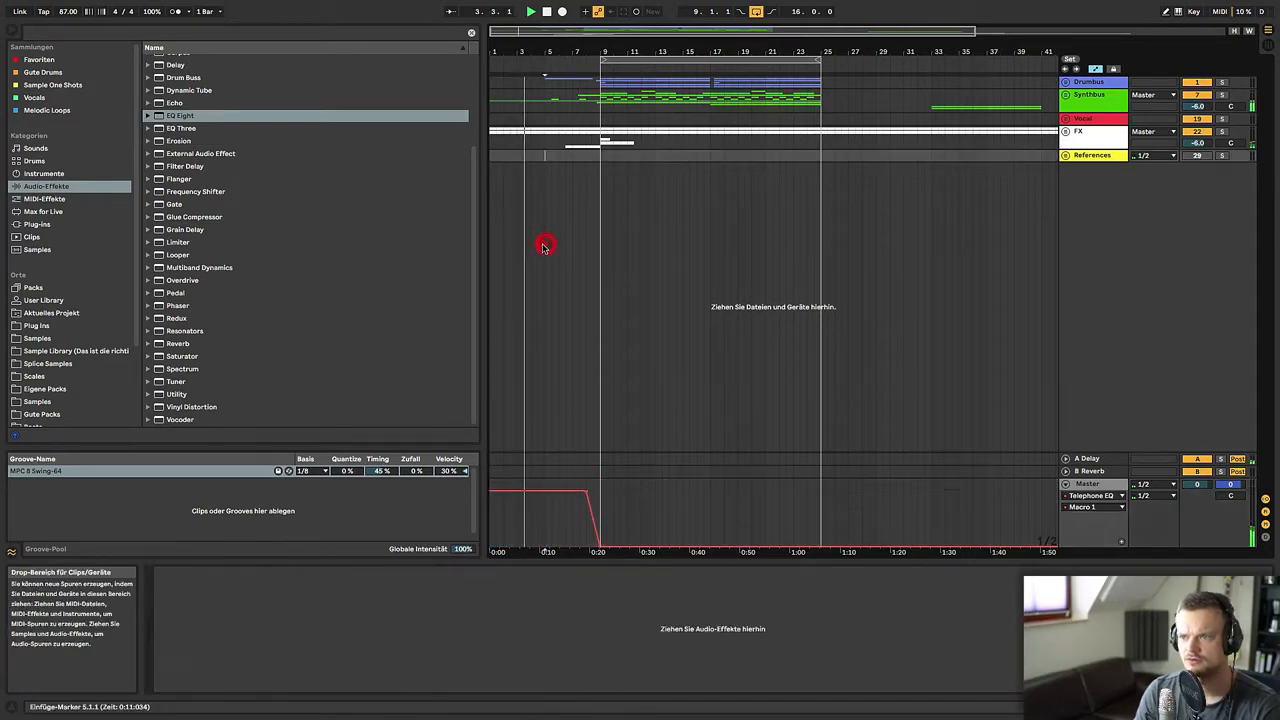
{"action": "left_click", "coordinate": [1066, 95]}
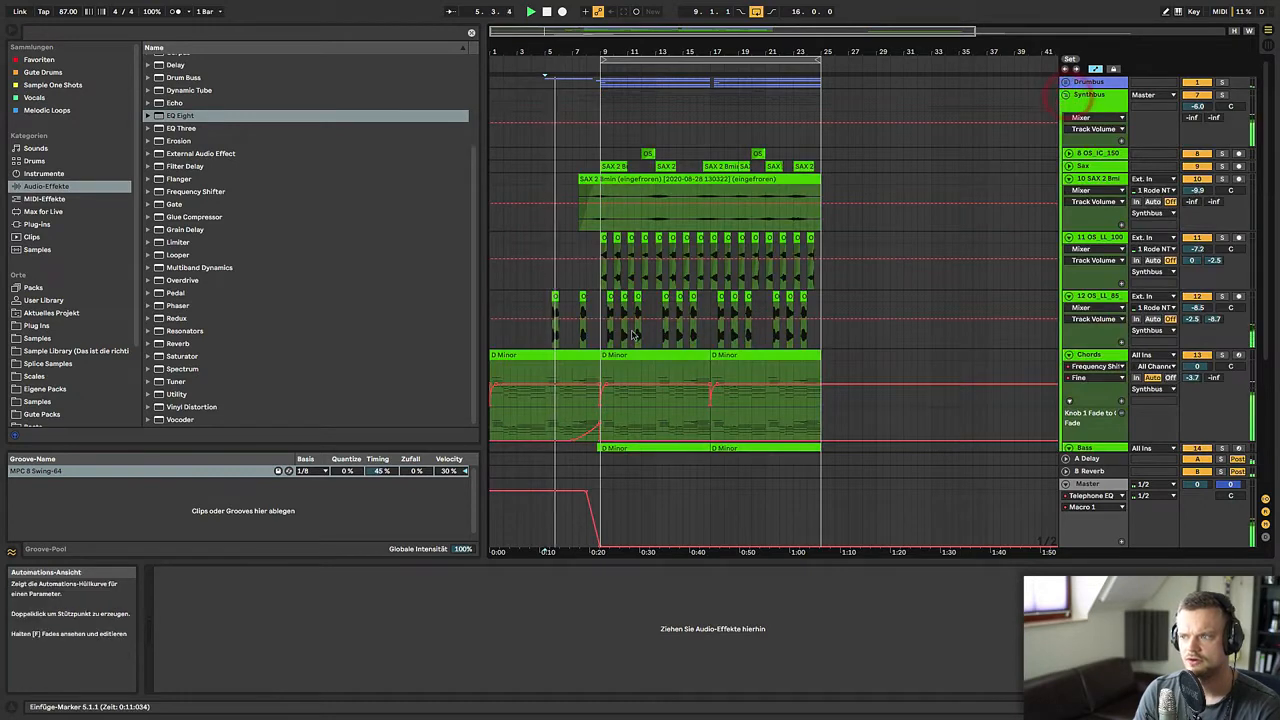
{"action": "scroll", "coordinate": [805, 362], "scroll_direction": "down", "scroll_amount": 5}
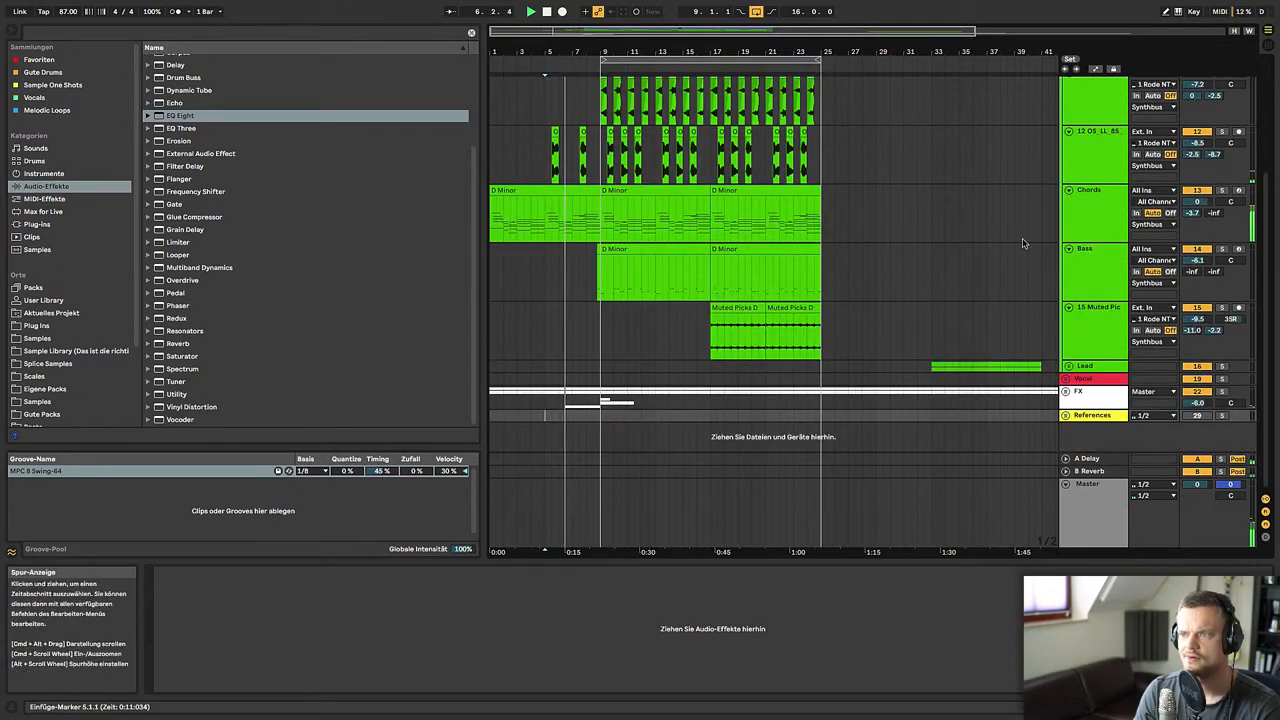
{"action": "key", "text": "a"}
{"action": "left_click_drag", "start_coordinate": [596, 528], "coordinate": [605, 533]}
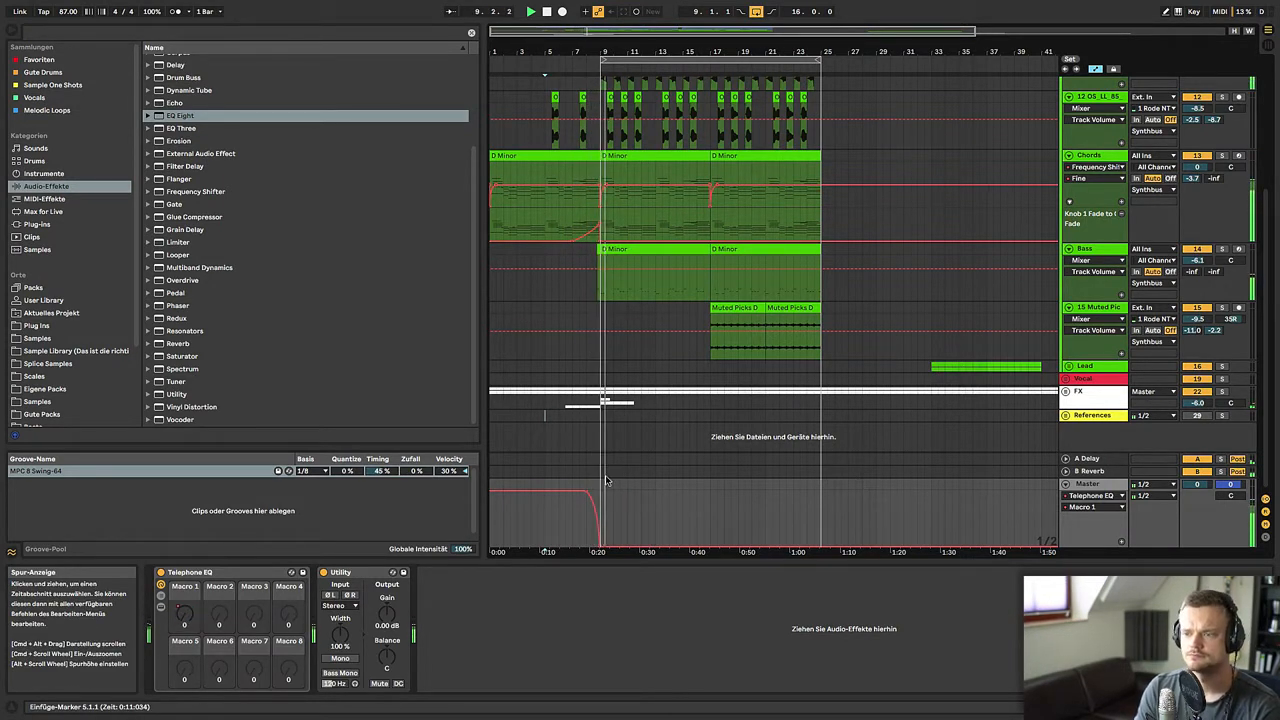
{"action": "key", "text": "space"}
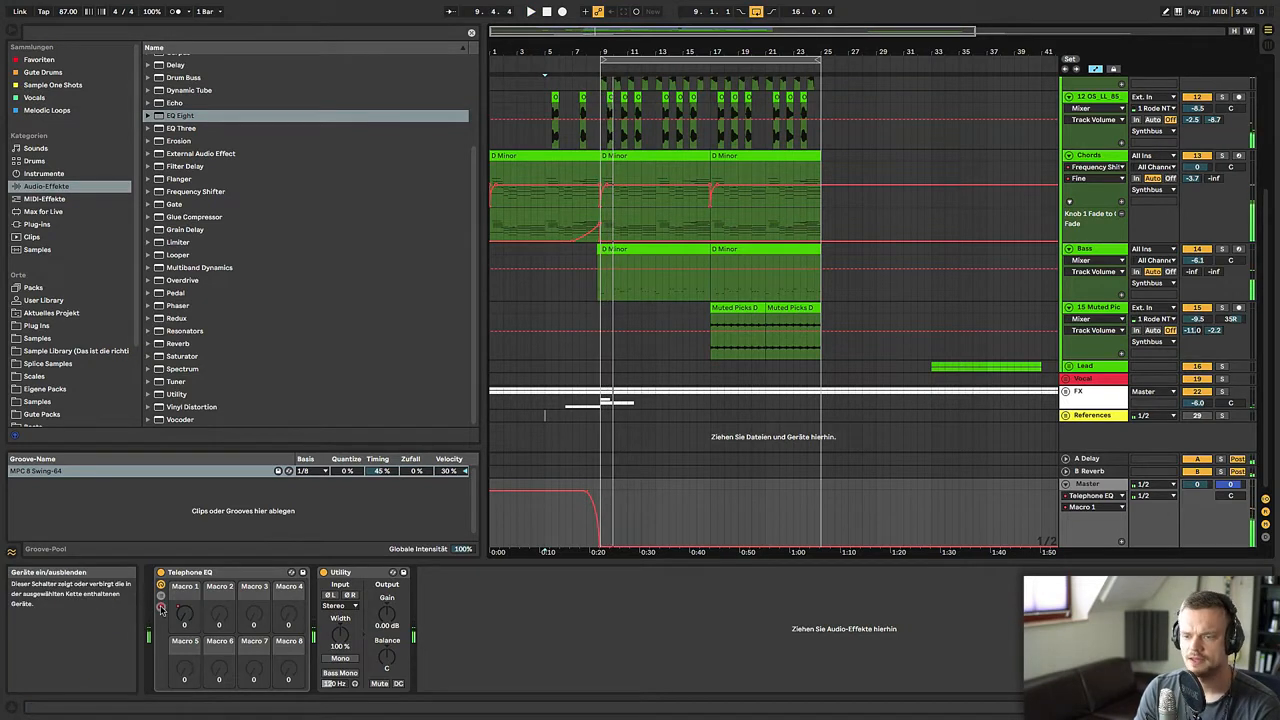
- Show the Telephone EQ rack's devices and compare the EQ Eight curve at bars 6, 9 and 7
{"action": "left_click", "coordinate": [161, 607]}
{"action": "left_click", "coordinate": [557, 512]}
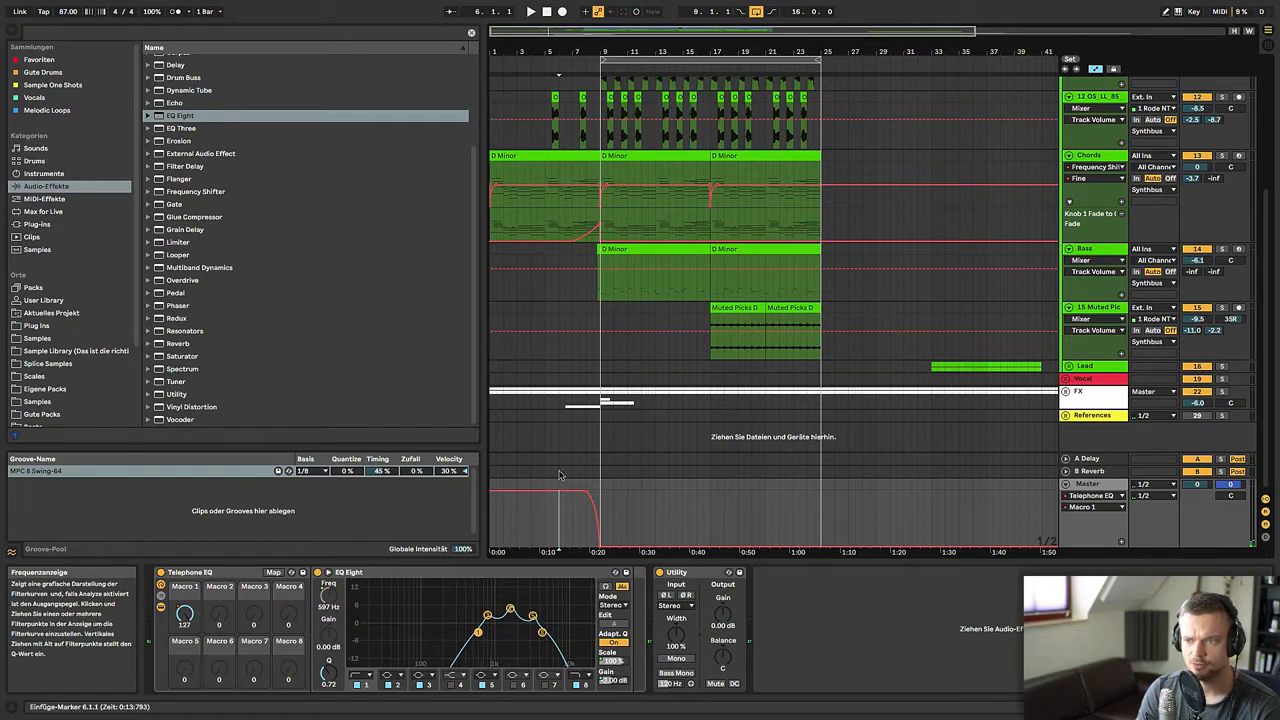
{"action": "left_click", "coordinate": [598, 490]}
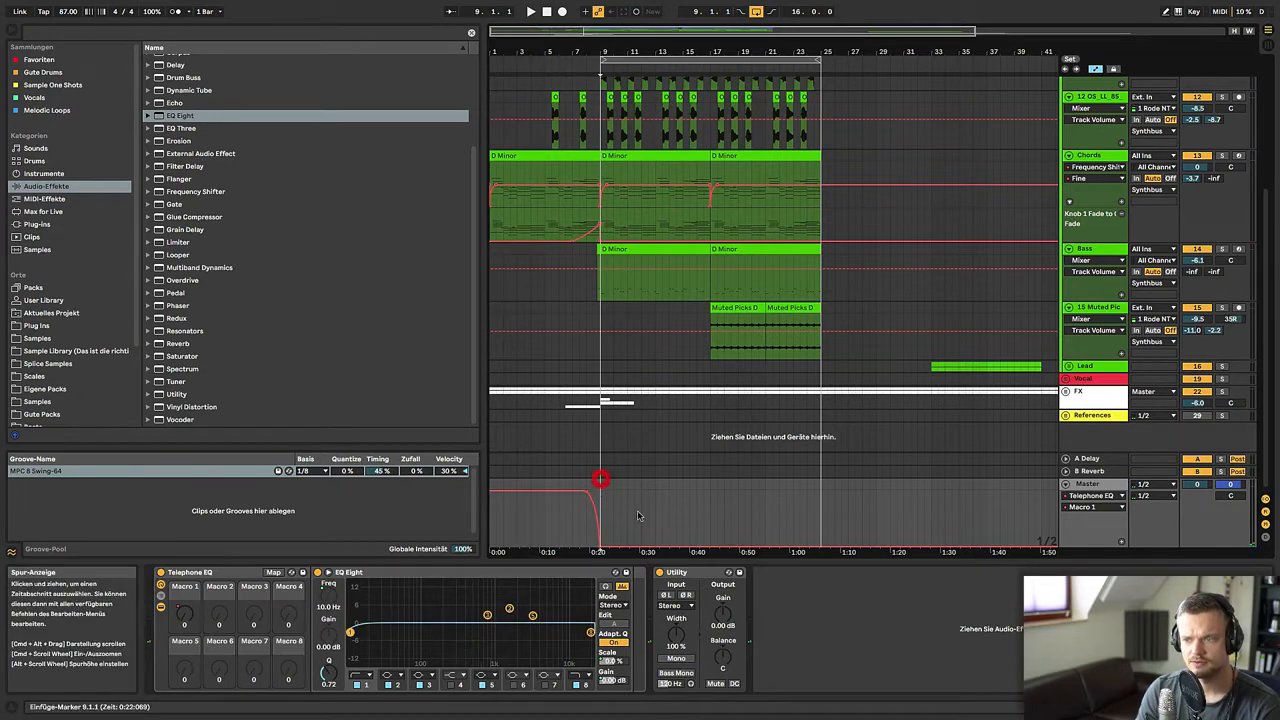
{"action": "left_click", "coordinate": [579, 515]}
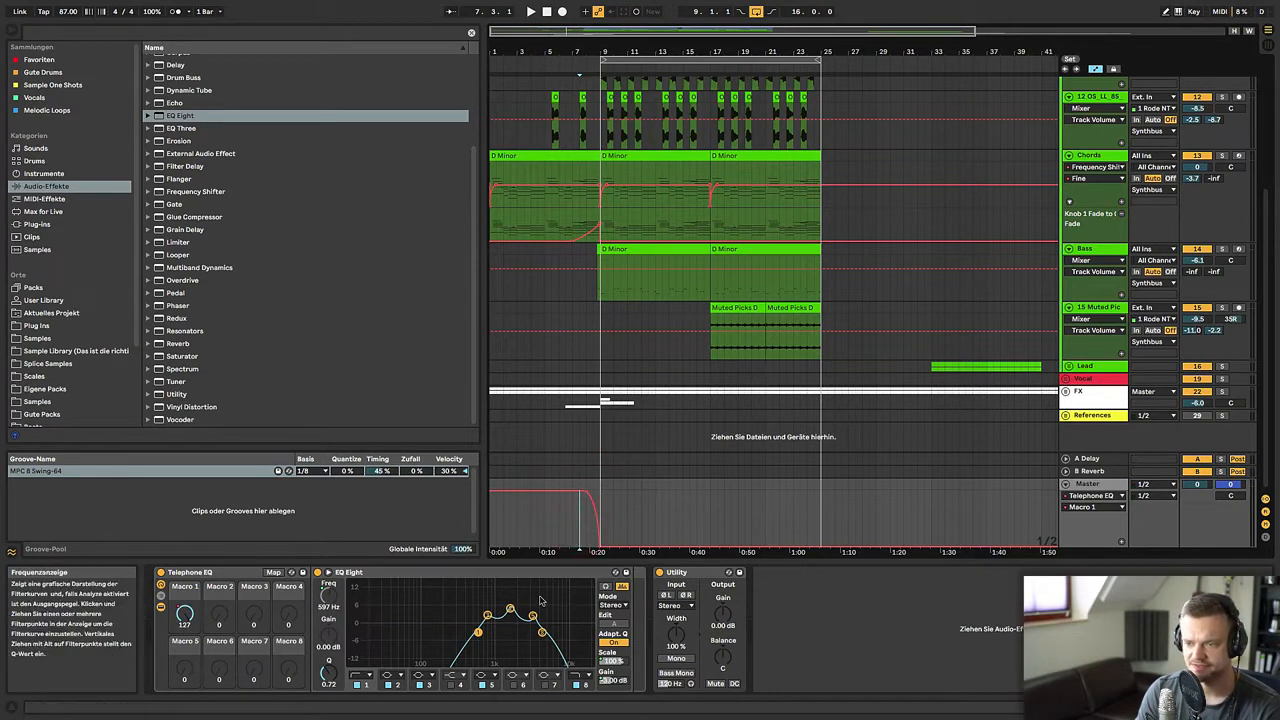
- Add a short Macro 1 automation peak just before bar 17 and listen to it from bar 15
{"action": "left_click", "coordinate": [704, 546]}
{"action": "mouse_move", "coordinate": [721, 545]}
{"action": "left_mouse_down"}
{"action": "mouse_move", "coordinate": [709, 491]}
{"action": "mouse_move", "coordinate": [710, 547]}
{"action": "left_mouse_up"}
{"action": "left_click", "coordinate": [688, 510]}
{"action": "key", "text": "space"}
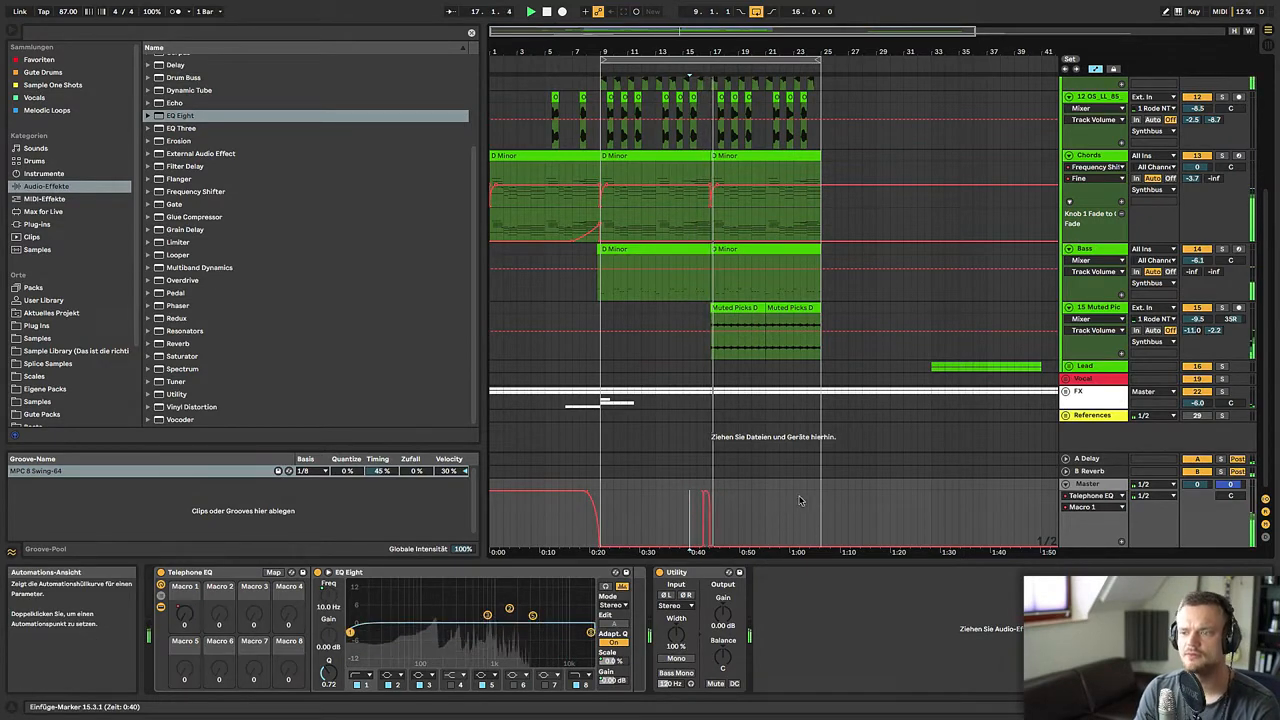
{"action": "left_click_drag", "start_coordinate": [778, 47], "coordinate": [778, 105]}
{"action": "key", "text": "a"}
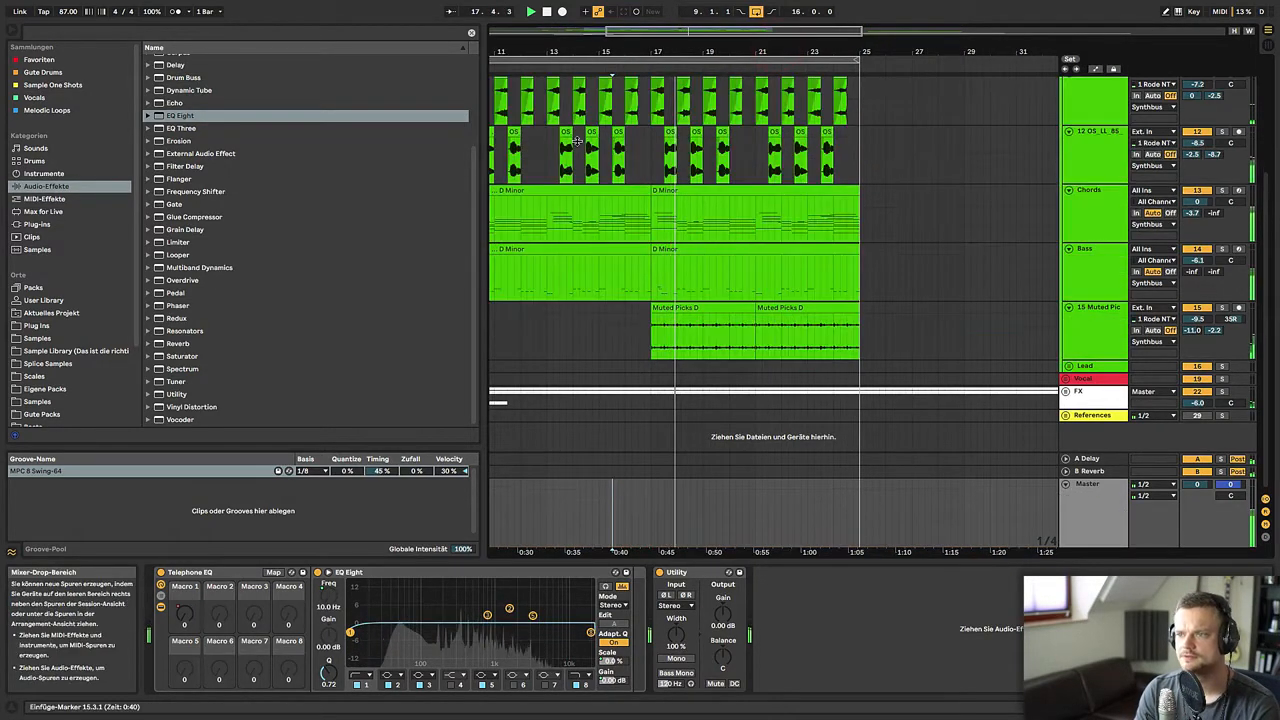
{"action": "left_click_drag", "start_coordinate": [635, 47], "coordinate": [635, 10]}
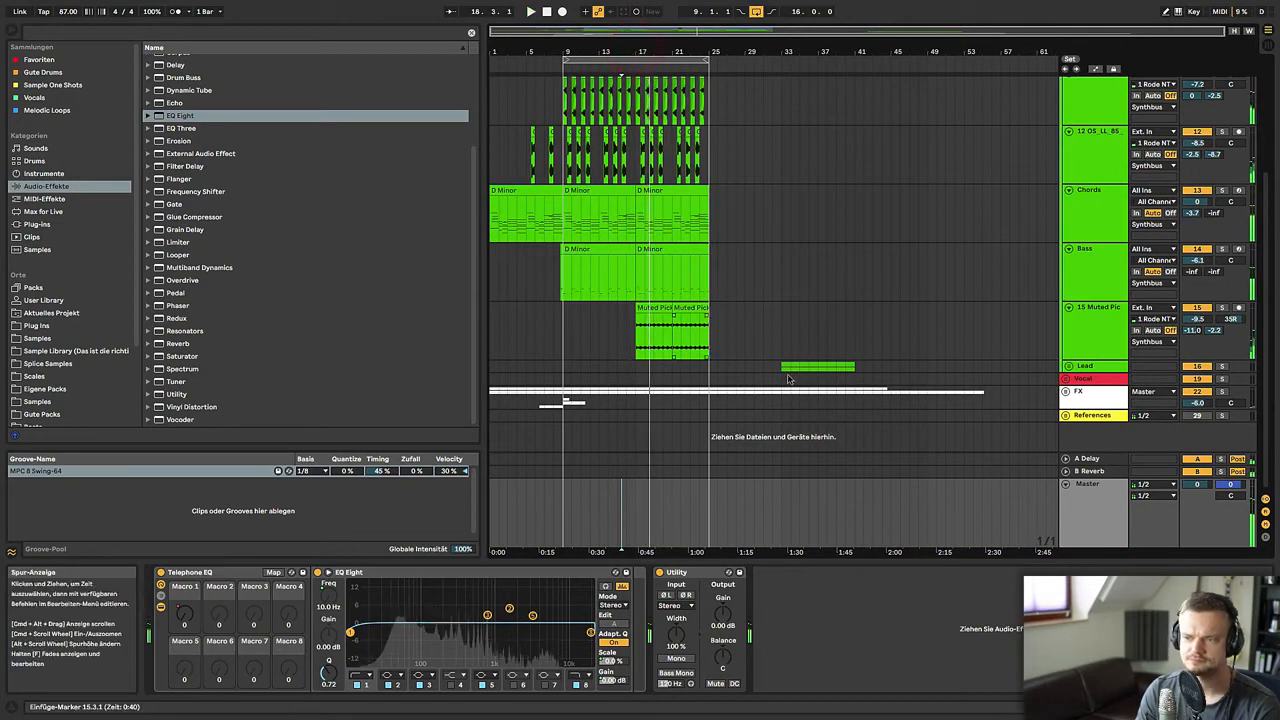
{"action": "left_click_drag", "start_coordinate": [563, 337], "coordinate": [711, 343]}
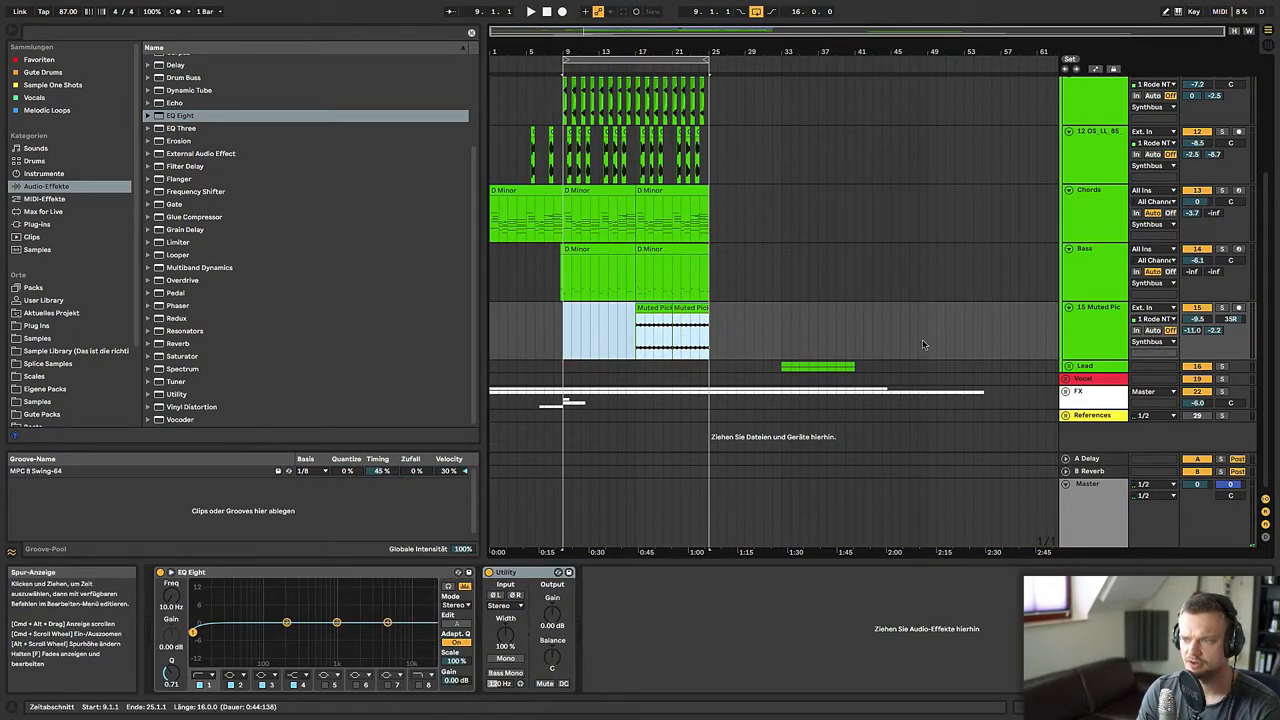
{"action": "left_click", "coordinate": [1107, 346]}
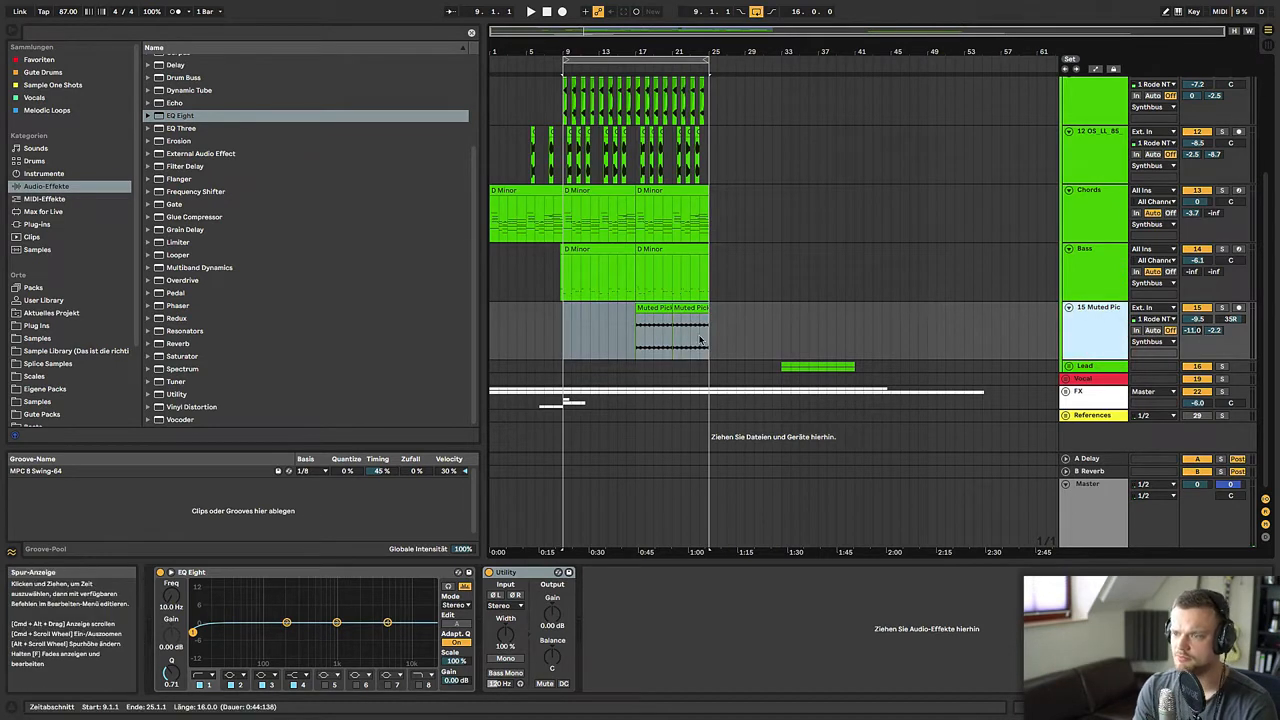
{"action": "left_click", "coordinate": [658, 314]}
{"action": "left_click_drag", "start_coordinate": [636, 337], "coordinate": [710, 340]}
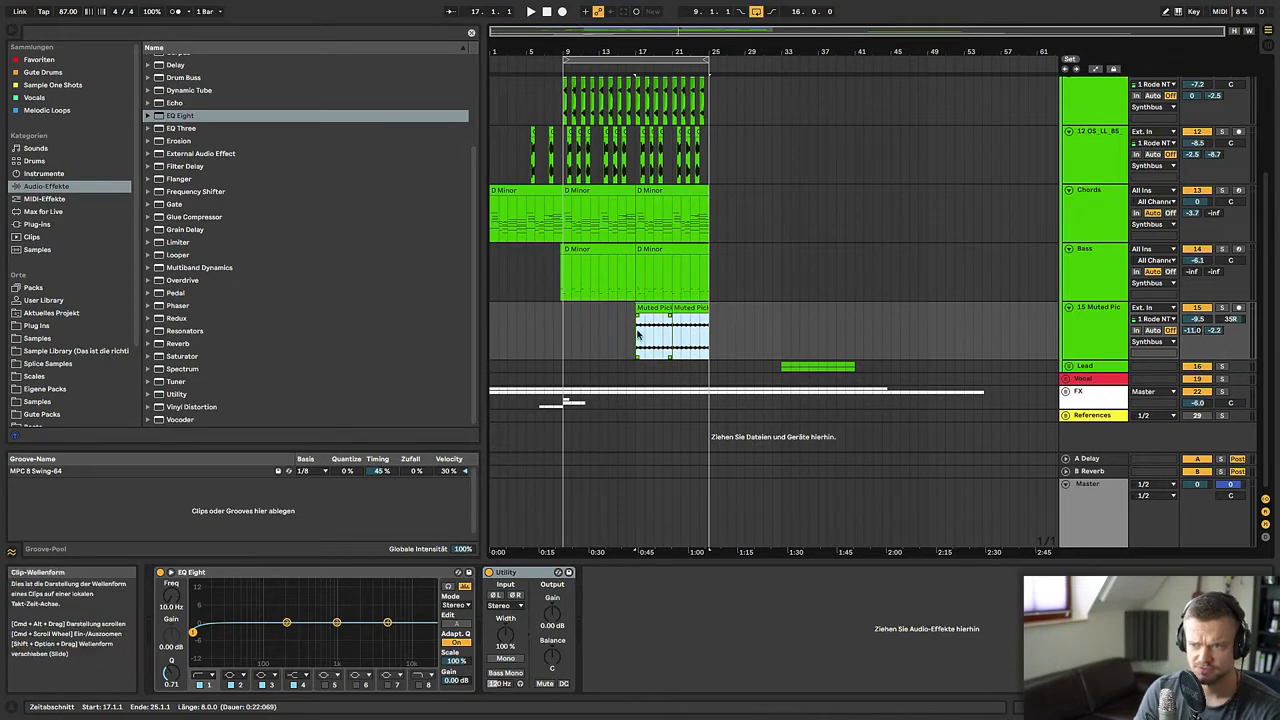
- Raise Macro 1's automation on the Master track back to its maximum about half a bar before bar 25
{"action": "key", "text": "a"}
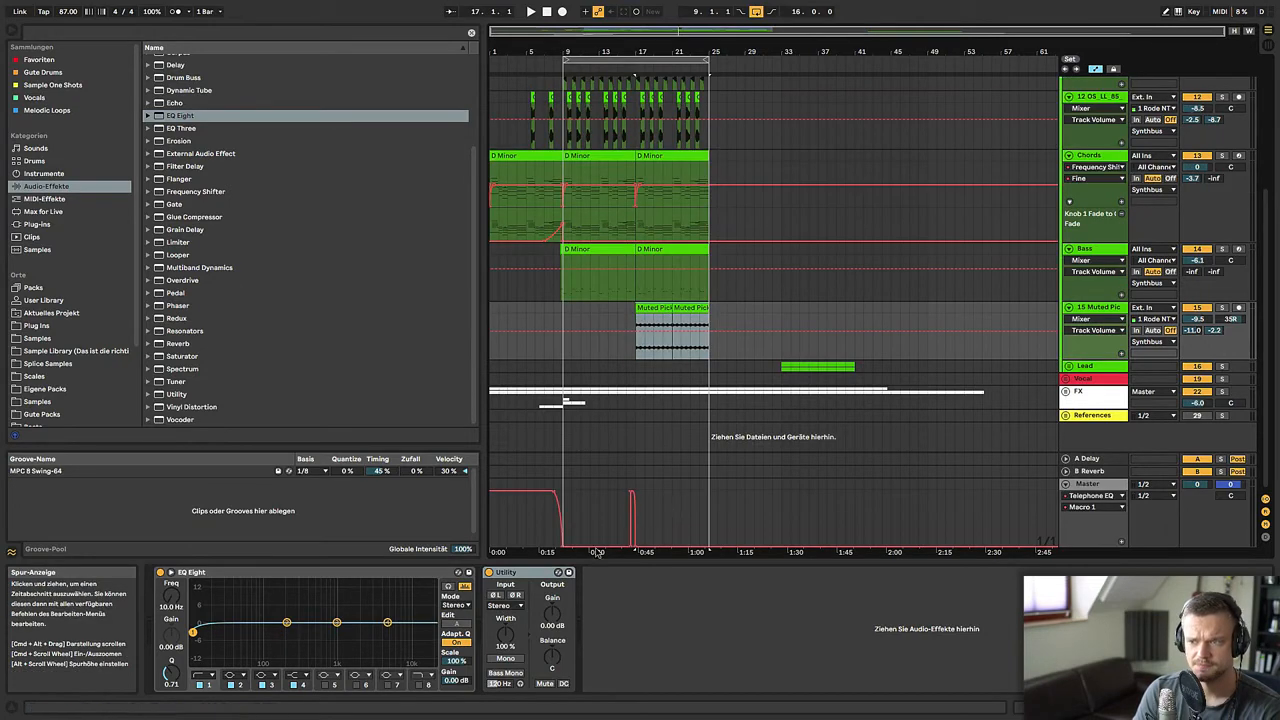
{"action": "left_click", "coordinate": [686, 518]}
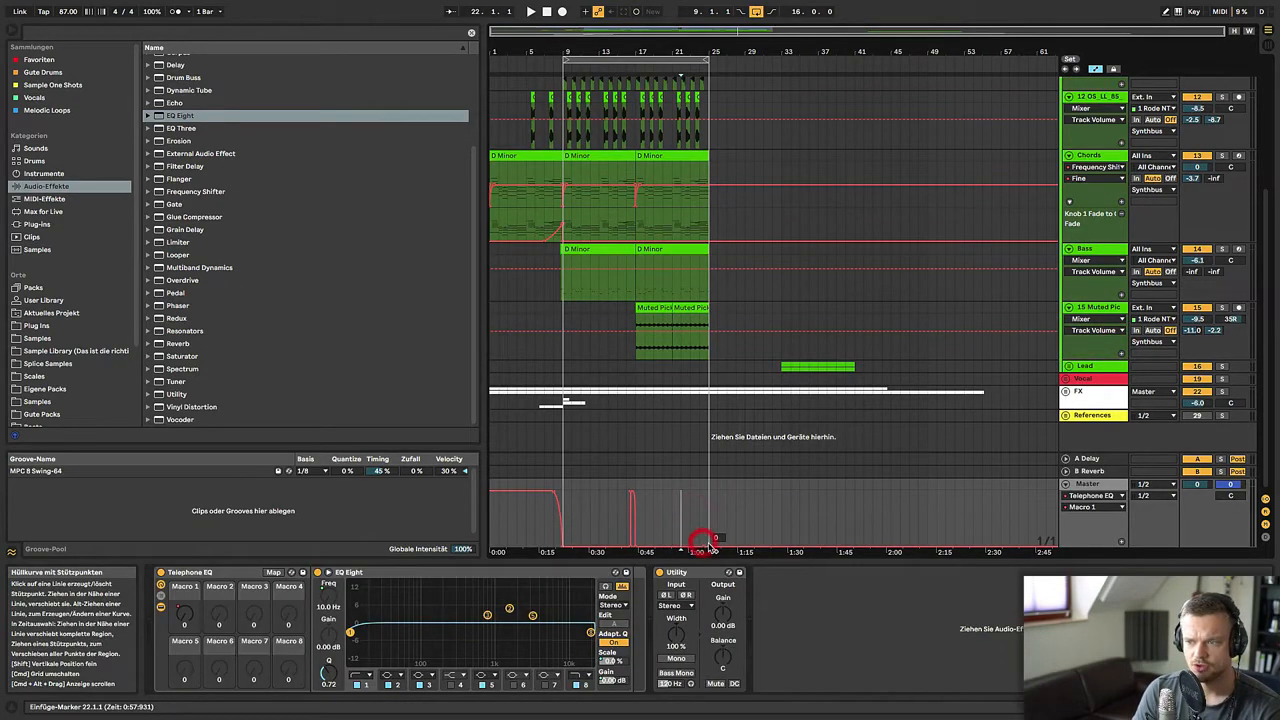
{"action": "left_click_drag", "start_coordinate": [710, 545], "coordinate": [707, 542]}
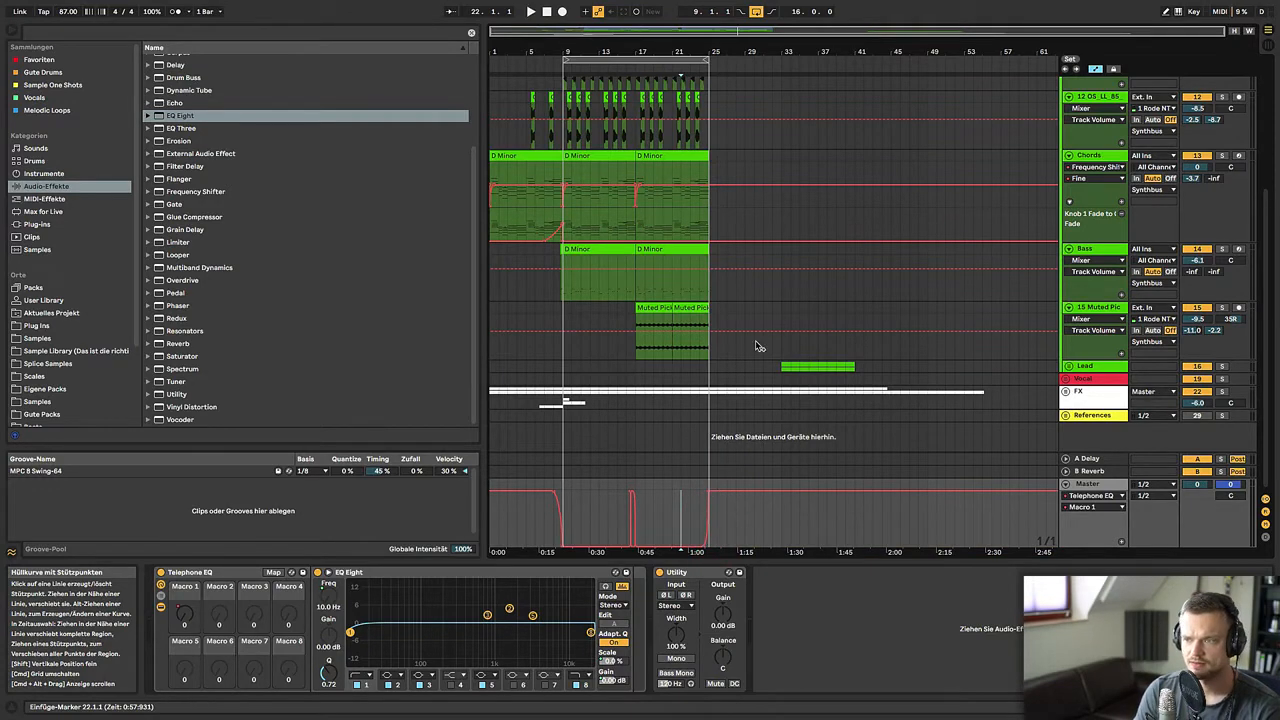
{"action": "left_click_drag", "start_coordinate": [722, 51], "coordinate": [722, 105]}
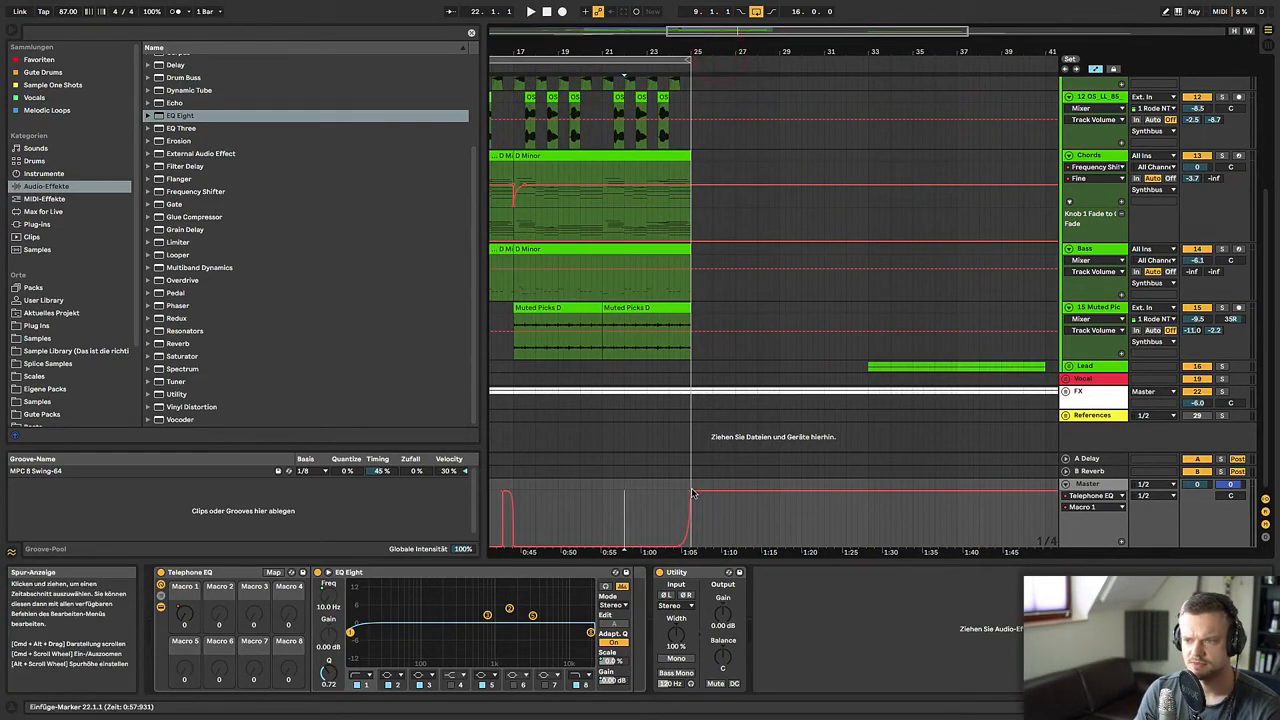
{"action": "left_click_drag", "start_coordinate": [692, 491], "coordinate": [679, 491]}
- Play the arrangement from bar 19 with the loop turned off
{"action": "left_click", "coordinate": [558, 487]}
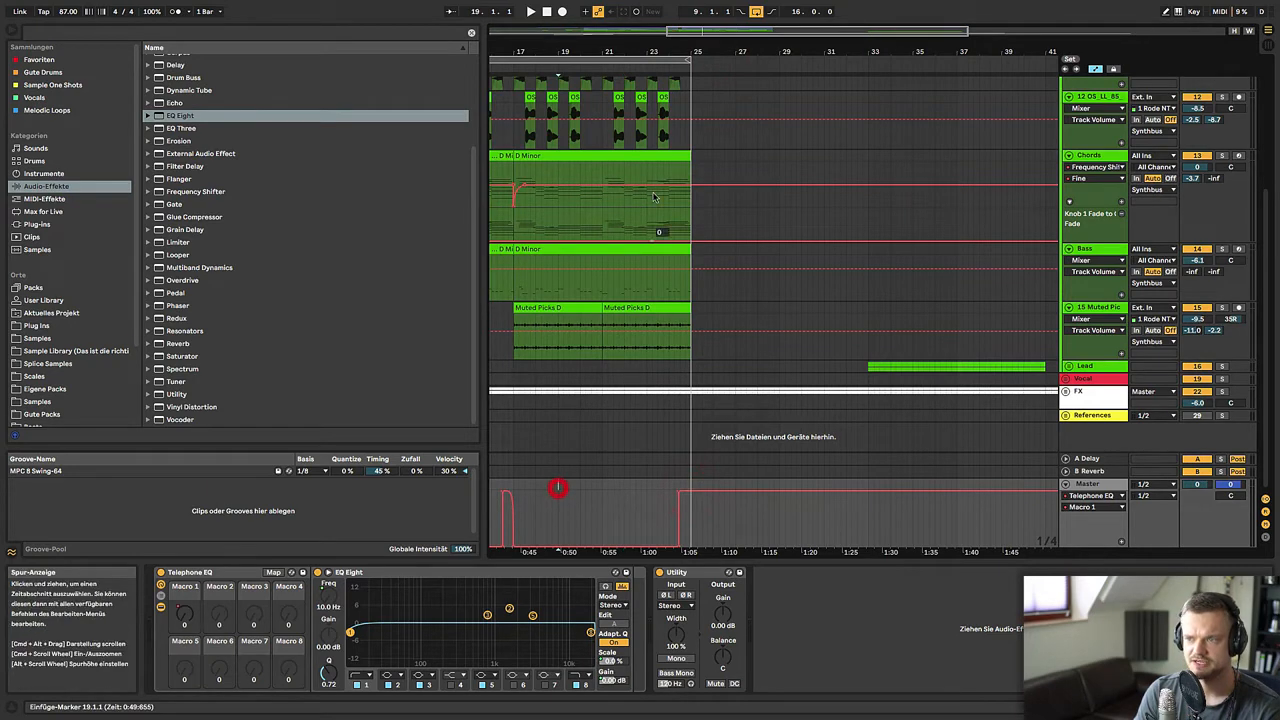
{"action": "key", "text": "space"}
{"action": "left_click", "coordinate": [757, 14]}
{"action": "double_click", "coordinate": [745, 52]}
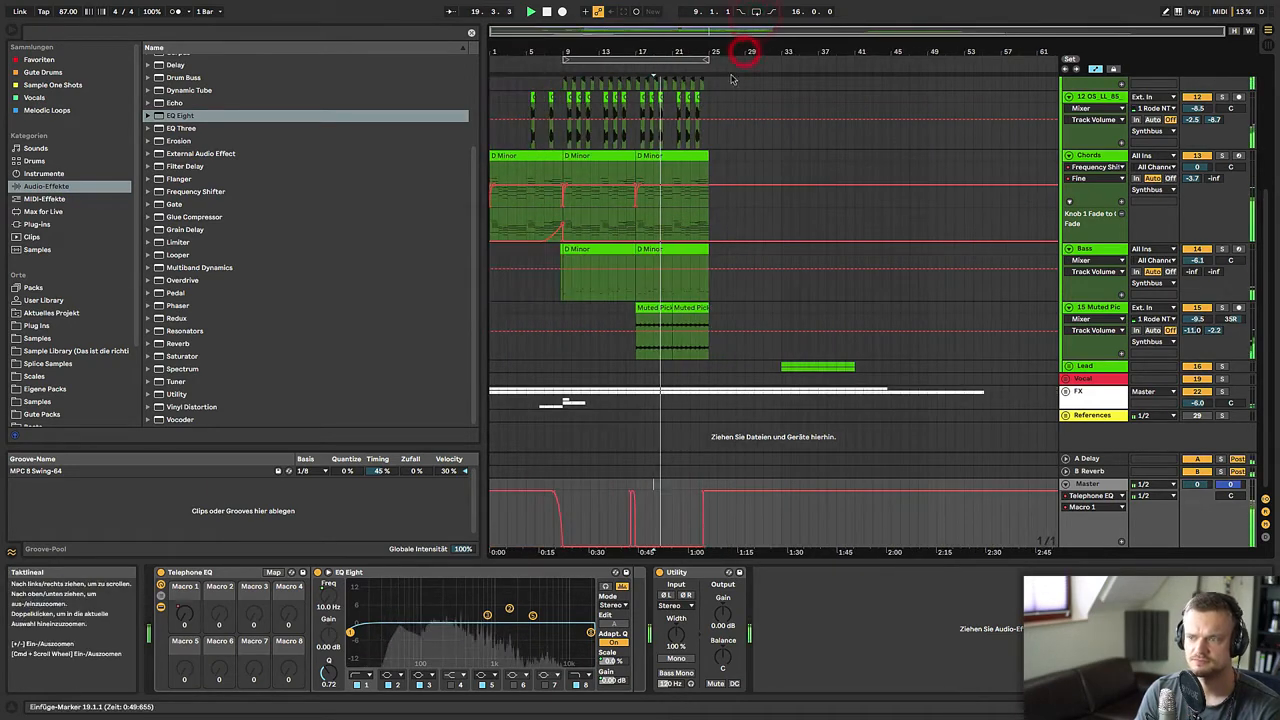
- Unfold the FX group and copy the Operator and Noise Down clips to bar 25, with the Noise Up clip ending there
{"action": "scroll", "coordinate": [719, 409], "scroll_direction": "down", "scroll_amount": 5}
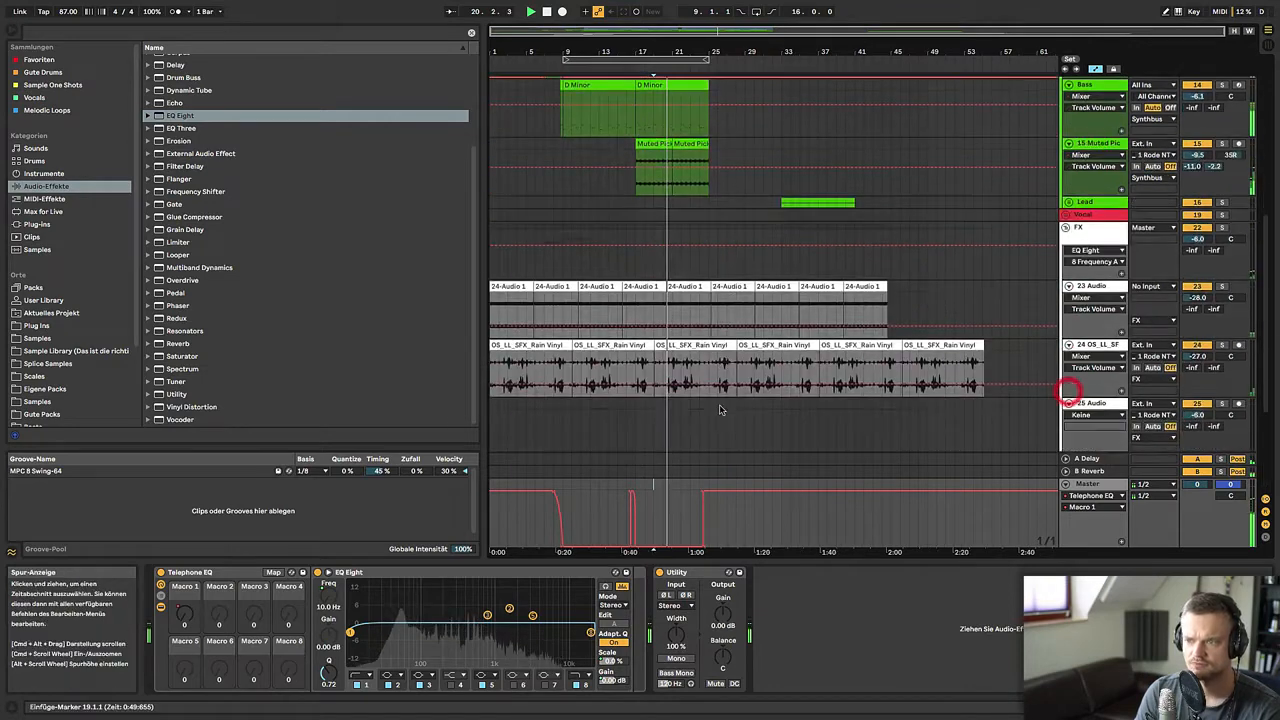
{"action": "scroll", "coordinate": [719, 409], "scroll_direction": "down", "scroll_amount": 4}
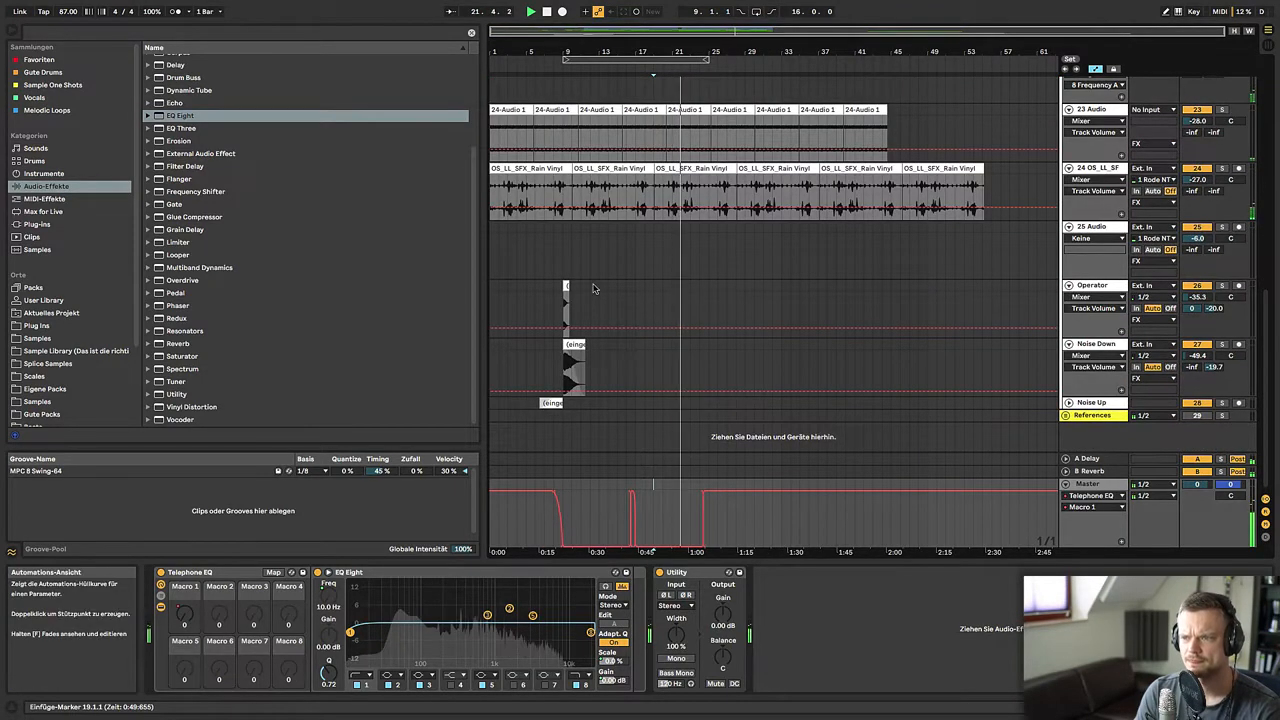
{"action": "left_click_drag", "start_coordinate": [609, 288], "coordinate": [717, 343]}
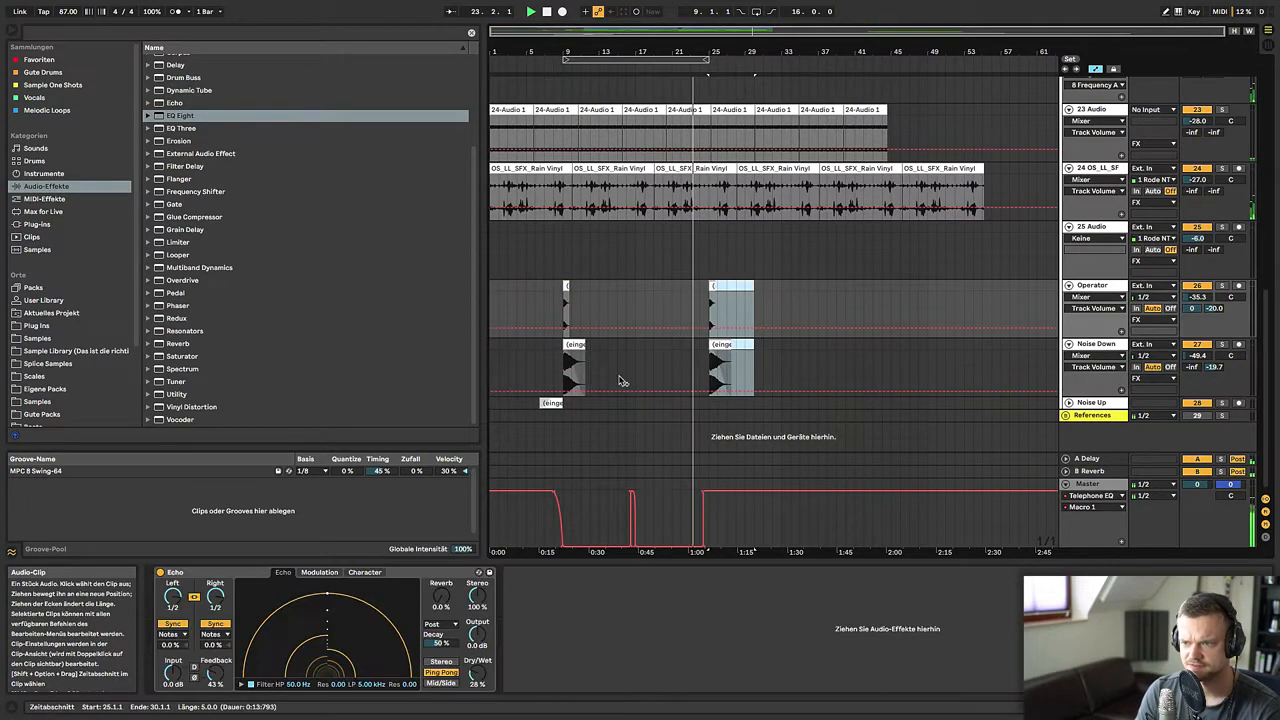
{"action": "left_click_drag", "start_coordinate": [553, 402], "coordinate": [700, 408]}
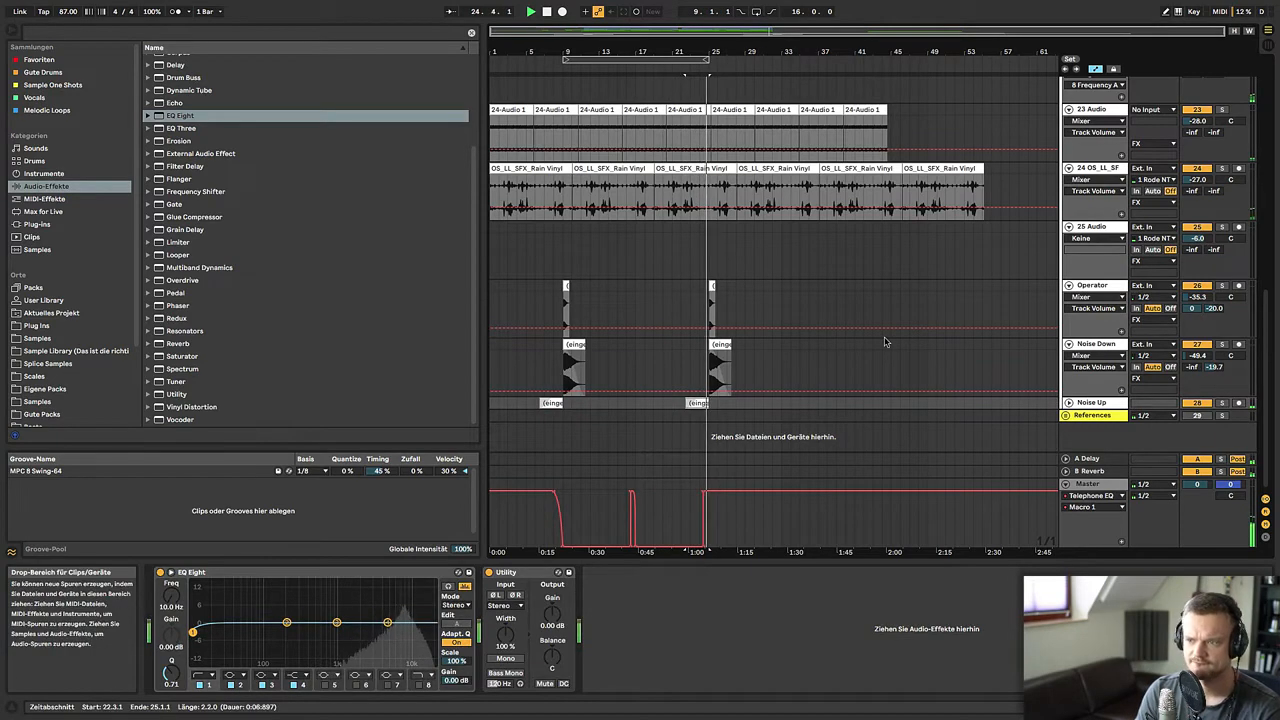
- Reshape Macro 1's rise just before bar 25 into a short ramp and listen to the transition from bar 23
{"action": "left_click_drag", "start_coordinate": [709, 50], "coordinate": [703, 43]}
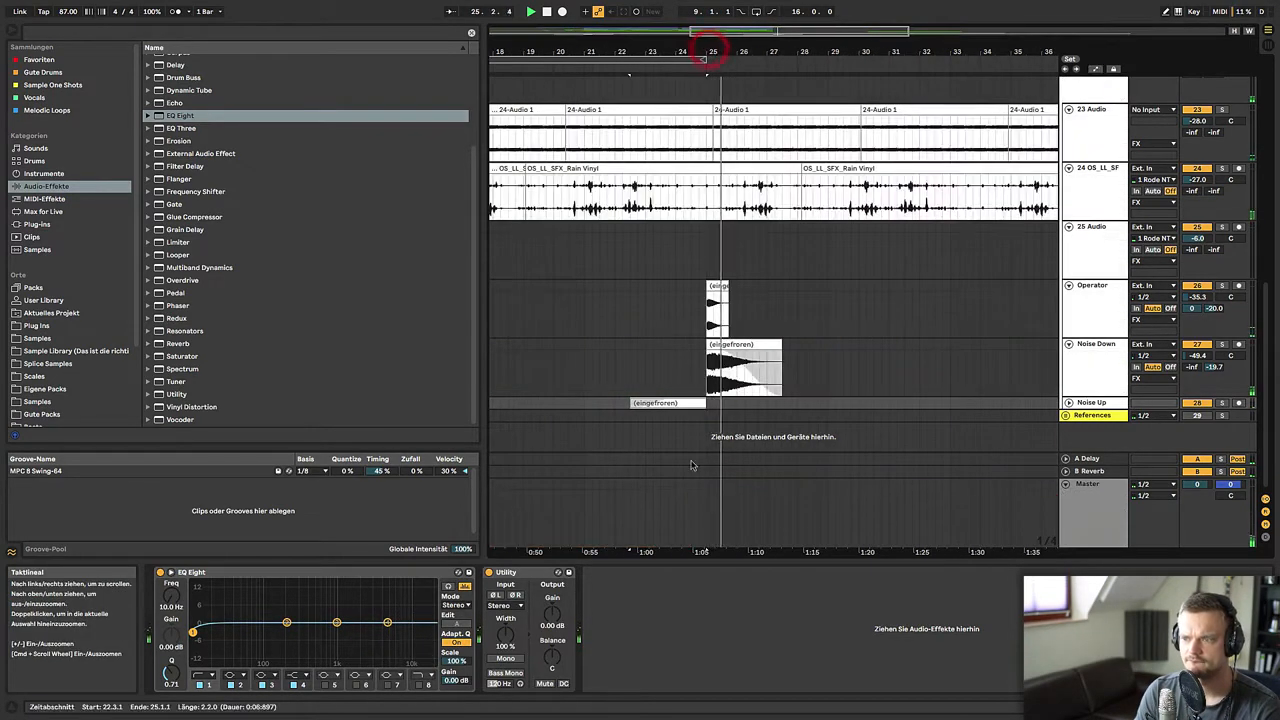
{"action": "left_click", "coordinate": [690, 494]}
{"action": "left_click", "coordinate": [659, 491]}
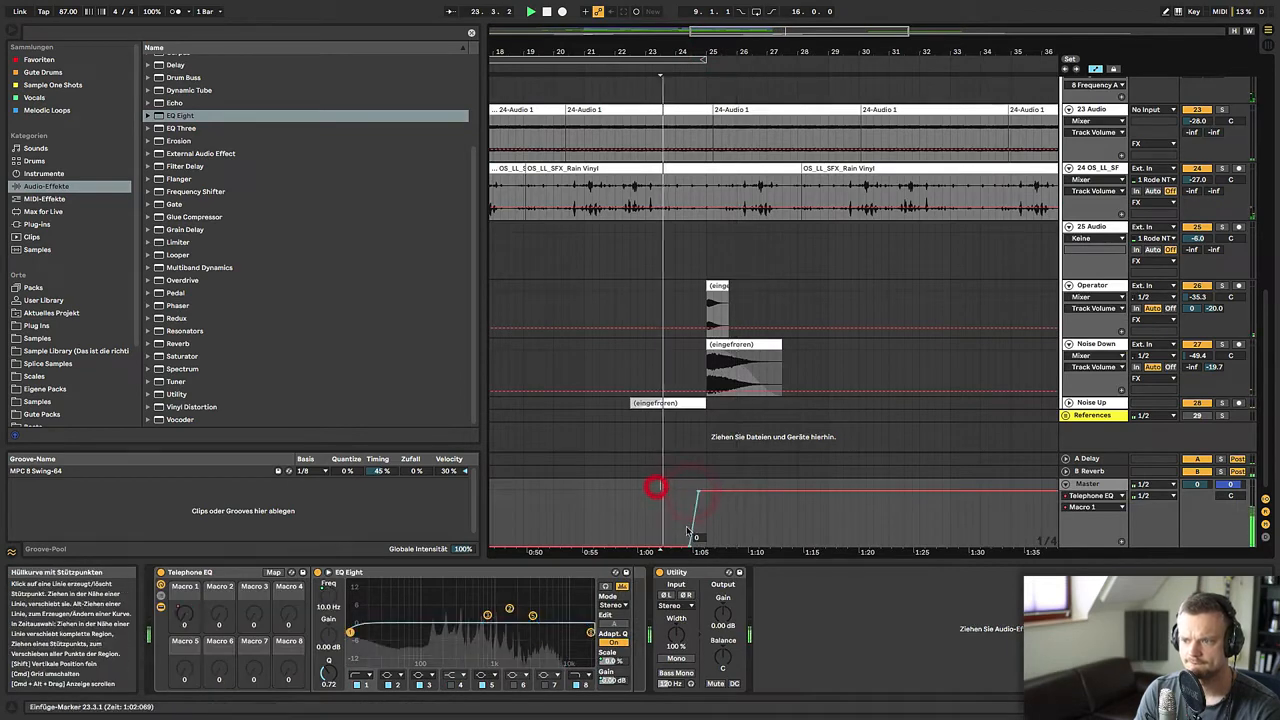
{"action": "left_click", "coordinate": [691, 517]}
{"action": "scroll", "coordinate": [708, 403], "scroll_direction": "up", "scroll_amount": 10}
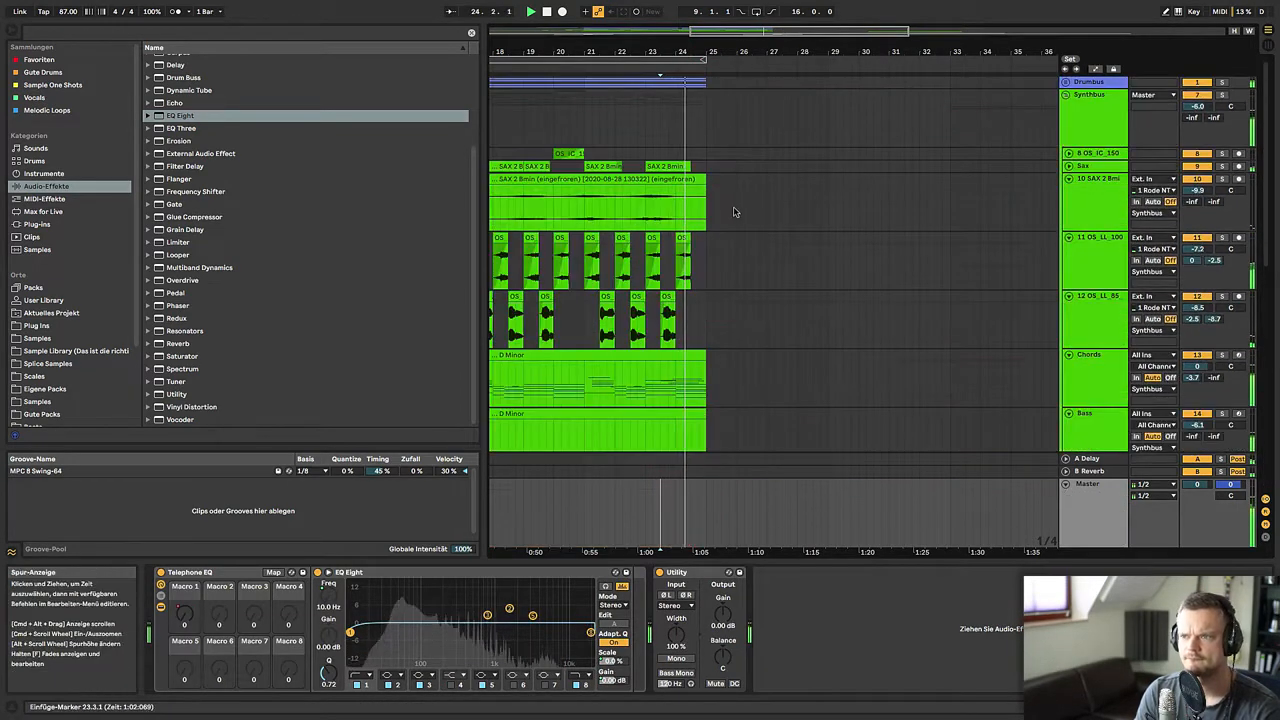
{"action": "key", "text": "a"}
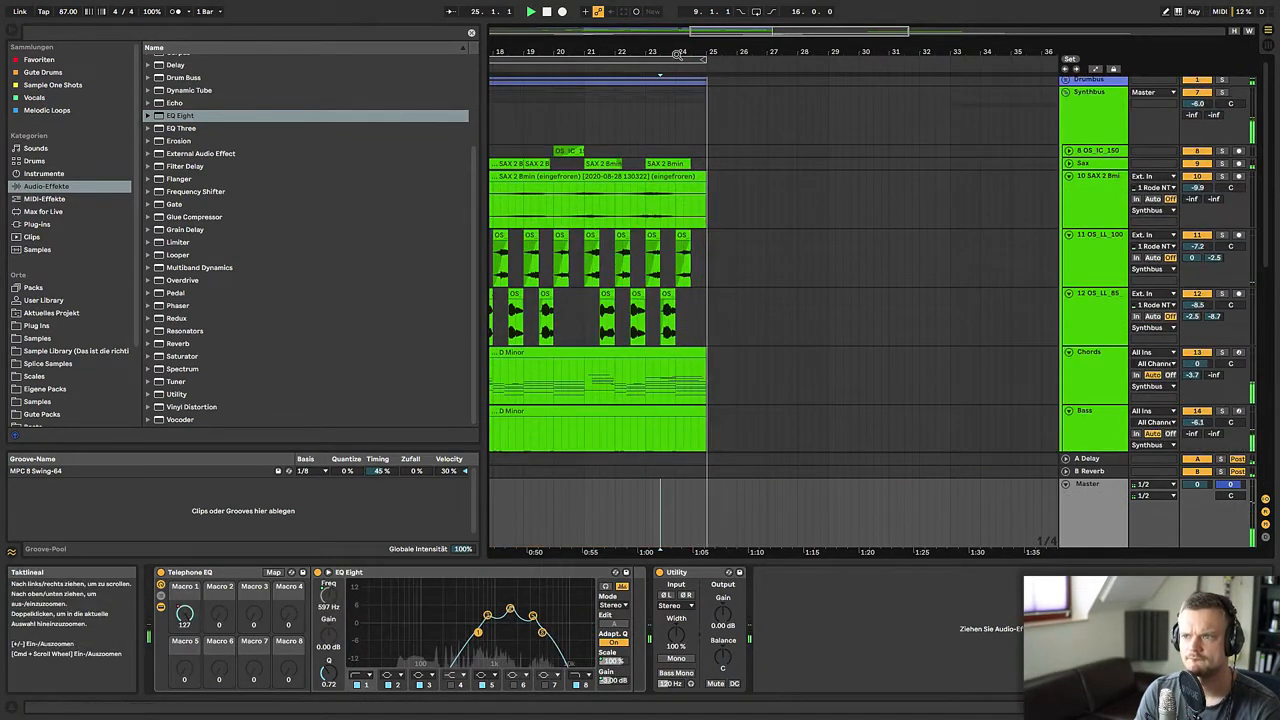
- Copy the OS_IC_150 clip to bar 24 on its track and unfold that track
{"action": "left_click_drag", "start_coordinate": [677, 50], "coordinate": [677, 32]}
{"action": "key", "text": "space"}
{"action": "left_click_drag", "start_coordinate": [616, 151], "coordinate": [684, 152]}
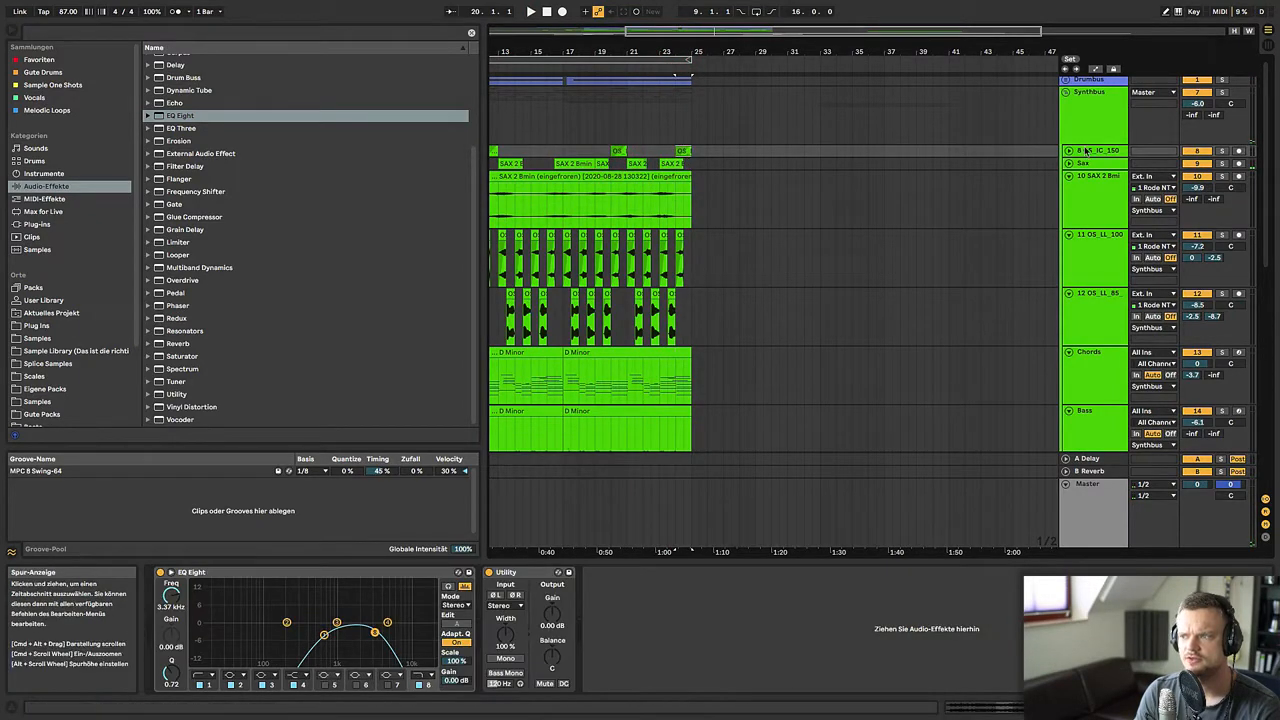
{"action": "left_click", "coordinate": [1068, 150]}
- Listen to the transition into bar 25 from bar 24
{"action": "left_click", "coordinate": [676, 180]}
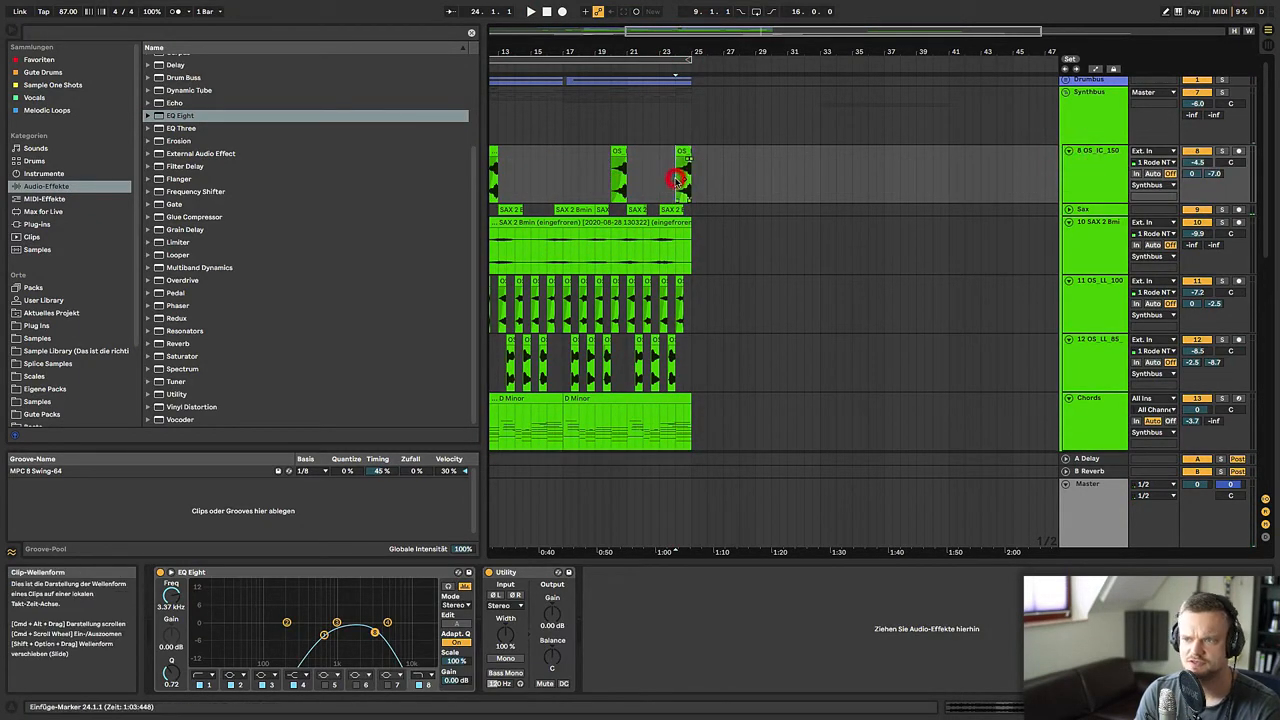
{"action": "key", "text": "space"}
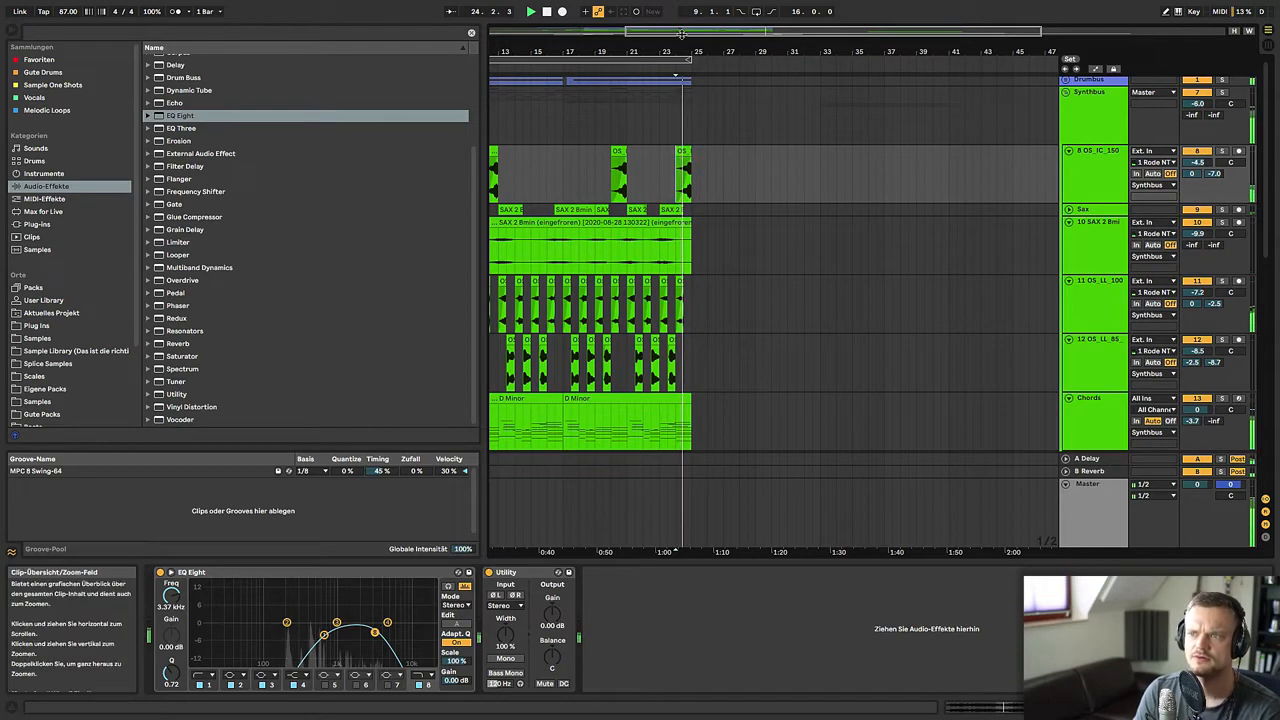
{"action": "left_click_drag", "start_coordinate": [679, 42], "coordinate": [681, 44]}
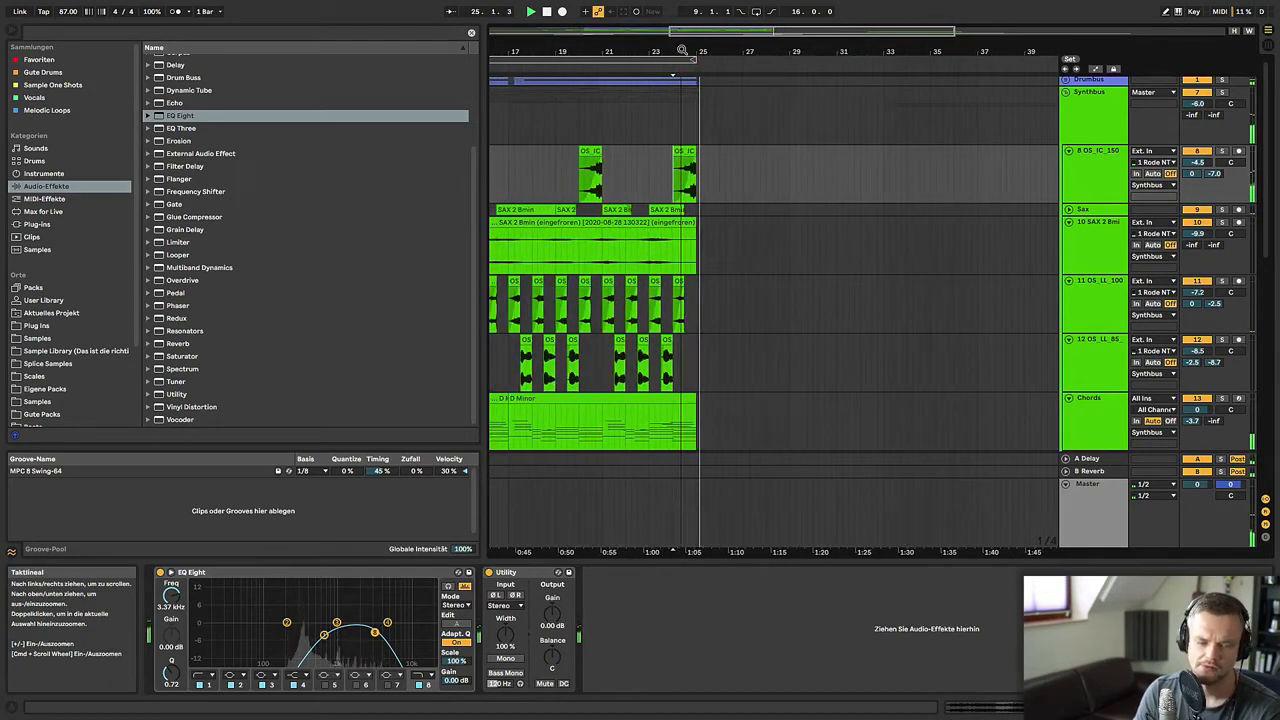
{"action": "scroll", "coordinate": [766, 320], "scroll_direction": "down", "scroll_amount": 5}
{"action": "scroll", "coordinate": [1030, 200], "scroll_direction": "up", "scroll_amount": 8}
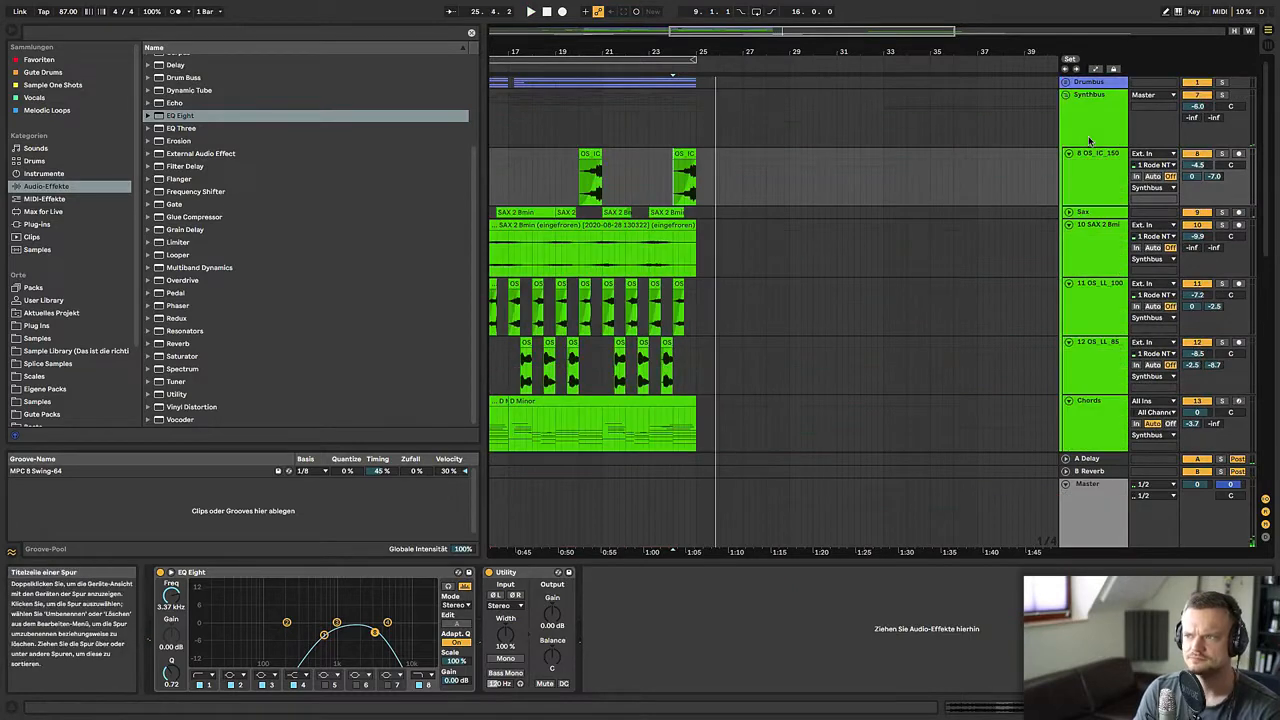
- Insert the Knob 1 Fade to Grey.adg rack from Performance & DJ on the Synthbus between EQ Eight and Utility
{"action": "left_click", "coordinate": [1090, 127]}
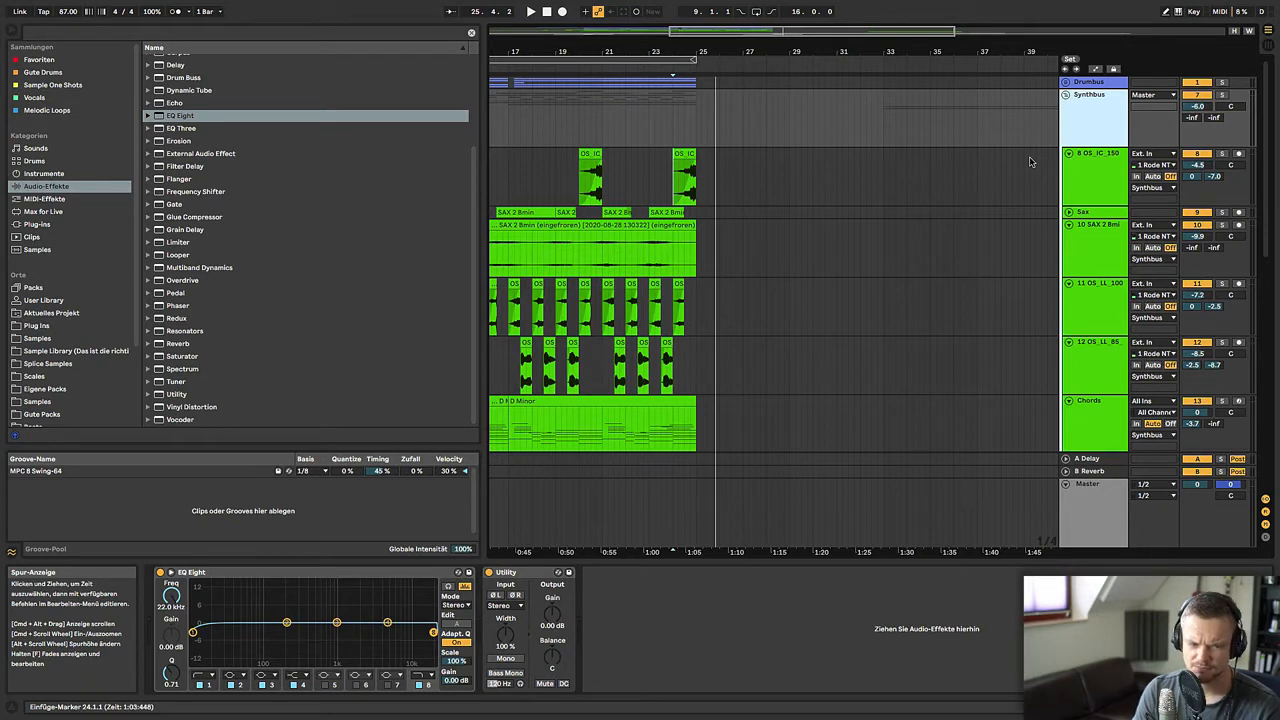
{"action": "left_click", "coordinate": [679, 126]}
{"action": "scroll", "coordinate": [190, 55], "scroll_direction": "up", "scroll_amount": 5}
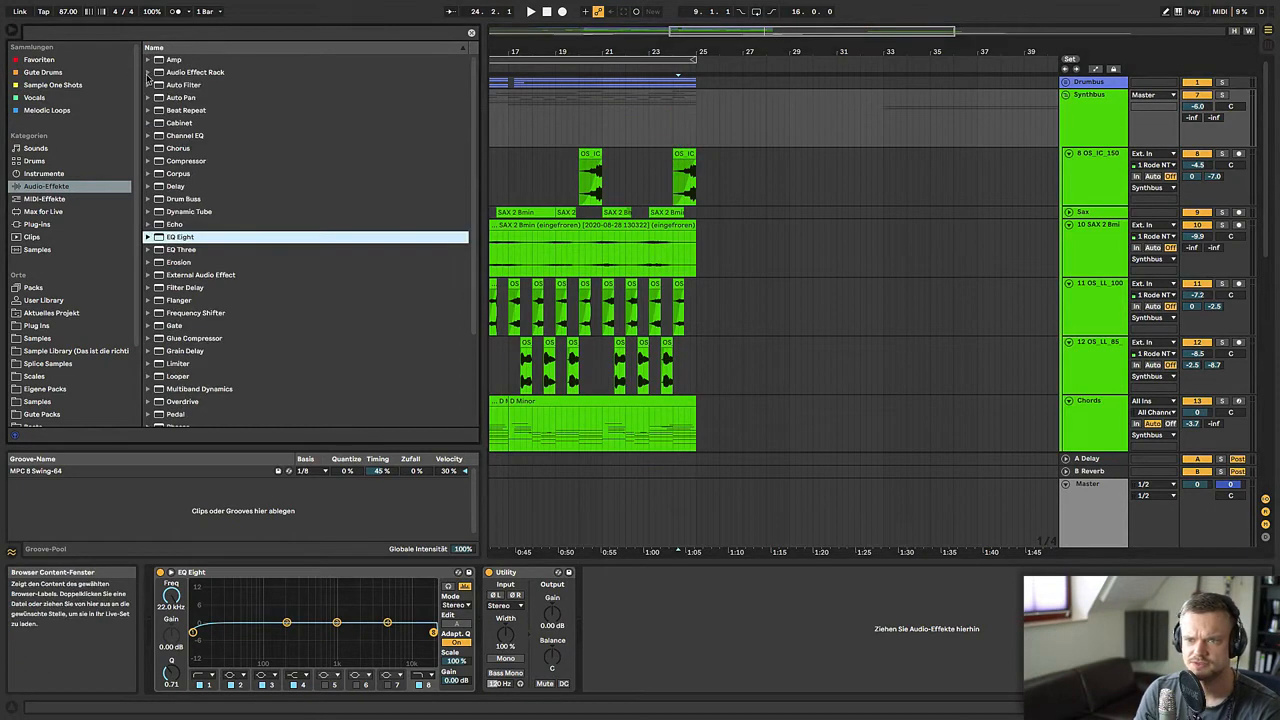
{"action": "left_click", "coordinate": [158, 72]}
{"action": "left_click_drag", "start_coordinate": [237, 249], "coordinate": [500, 645]}
{"action": "left_click_drag", "start_coordinate": [555, 463], "coordinate": [495, 630]}
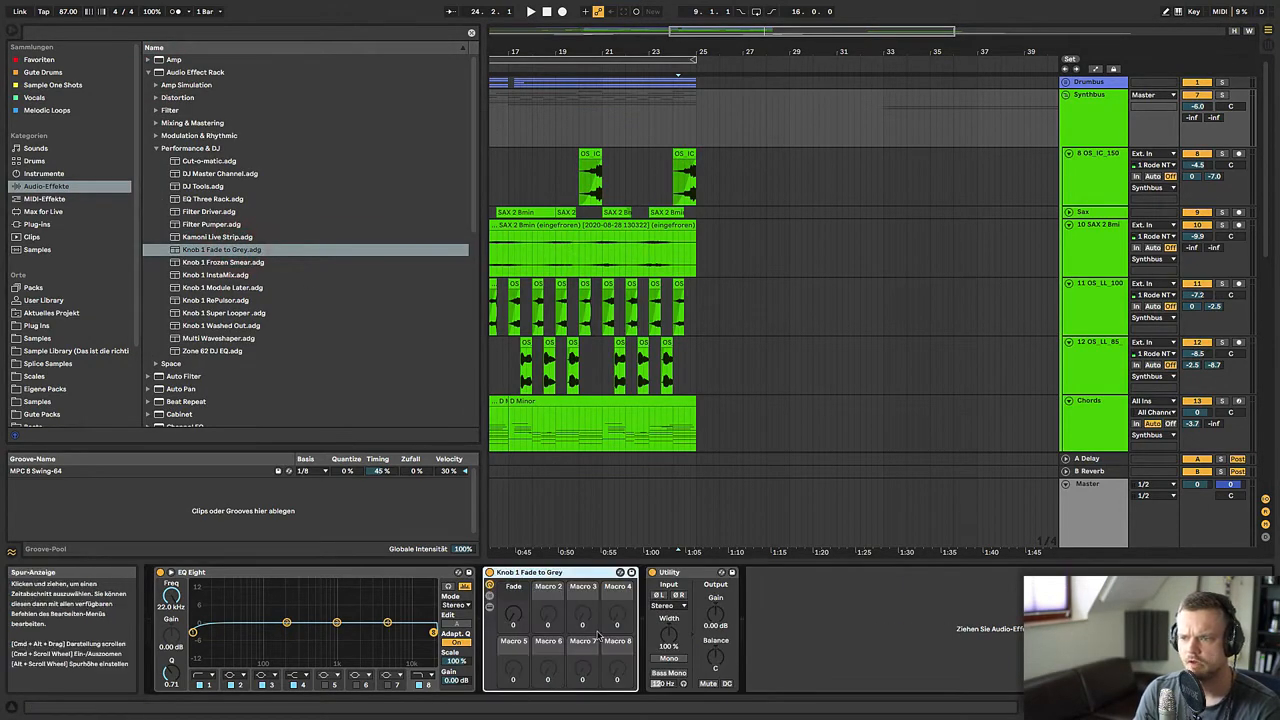
- Automate the rack's Fade knob on the Synthbus to rise from 0 near bar 24 to about 61 at bar 25 and fall back to 0
{"action": "left_click", "coordinate": [513, 622]}
{"action": "key", "text": "a"}
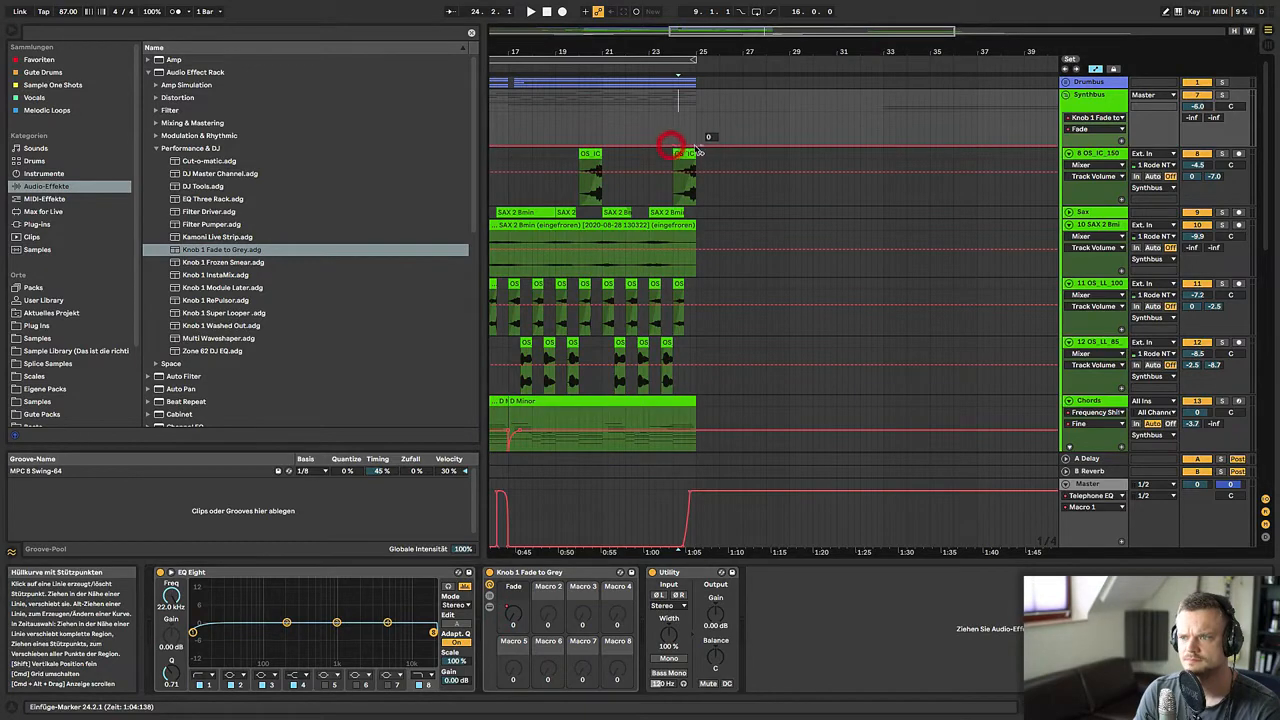
{"action": "left_click_drag", "start_coordinate": [693, 148], "coordinate": [695, 132]}
{"action": "left_click_drag", "start_coordinate": [632, 124], "coordinate": [643, 128]}
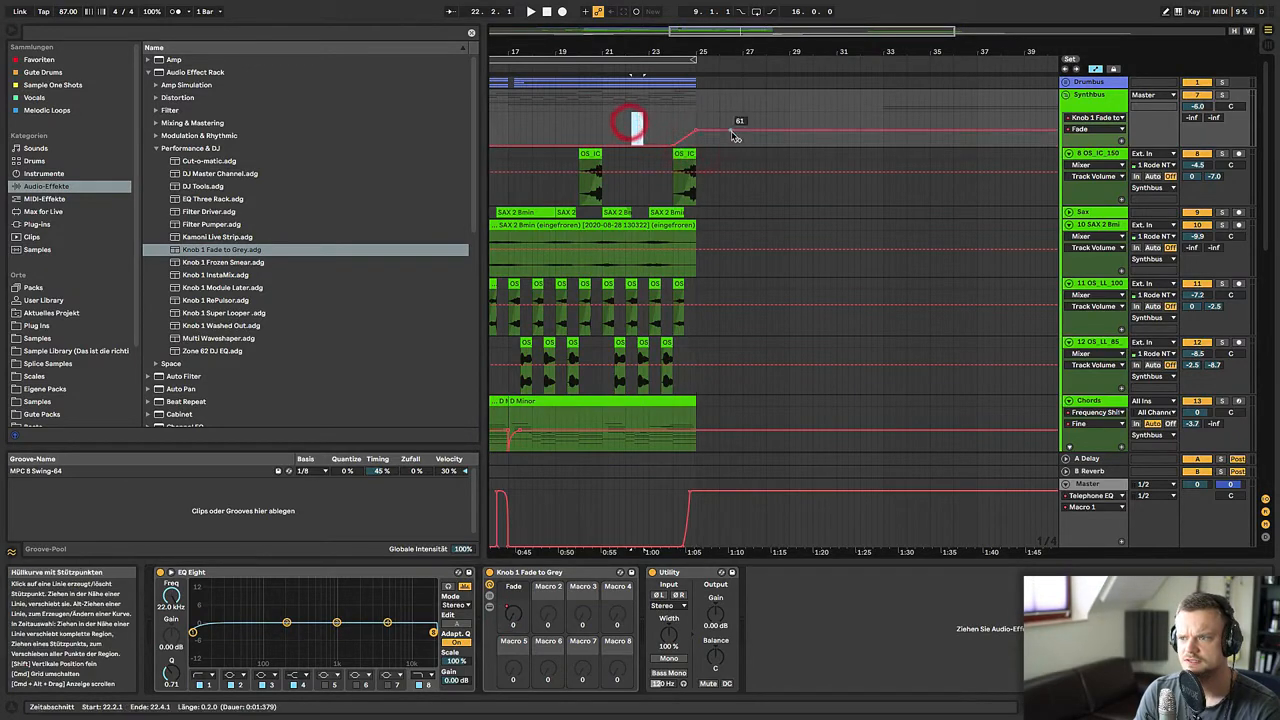
{"action": "left_click_drag", "start_coordinate": [733, 133], "coordinate": [727, 148]}
- Play the Synthbus fade transition from just before bar 24 with the automation lanes hidden
{"action": "left_click", "coordinate": [667, 121]}
{"action": "key", "text": "space"}
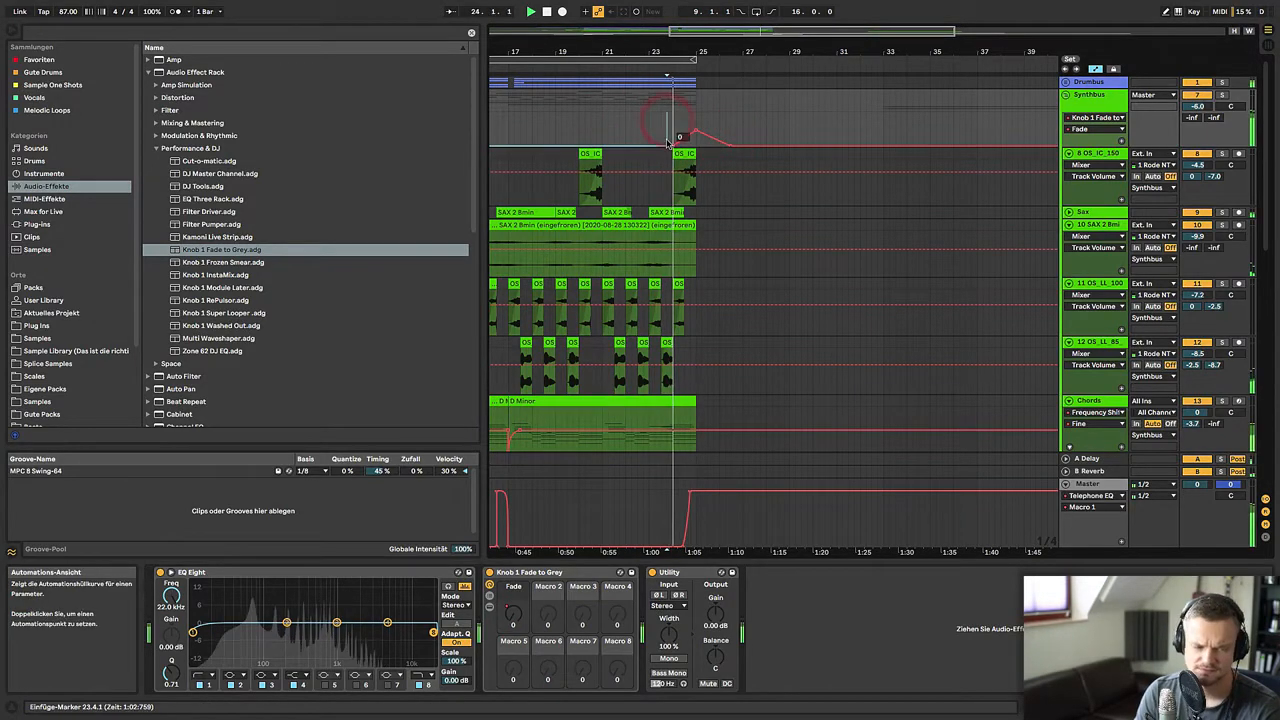
{"action": "key", "text": "a"}
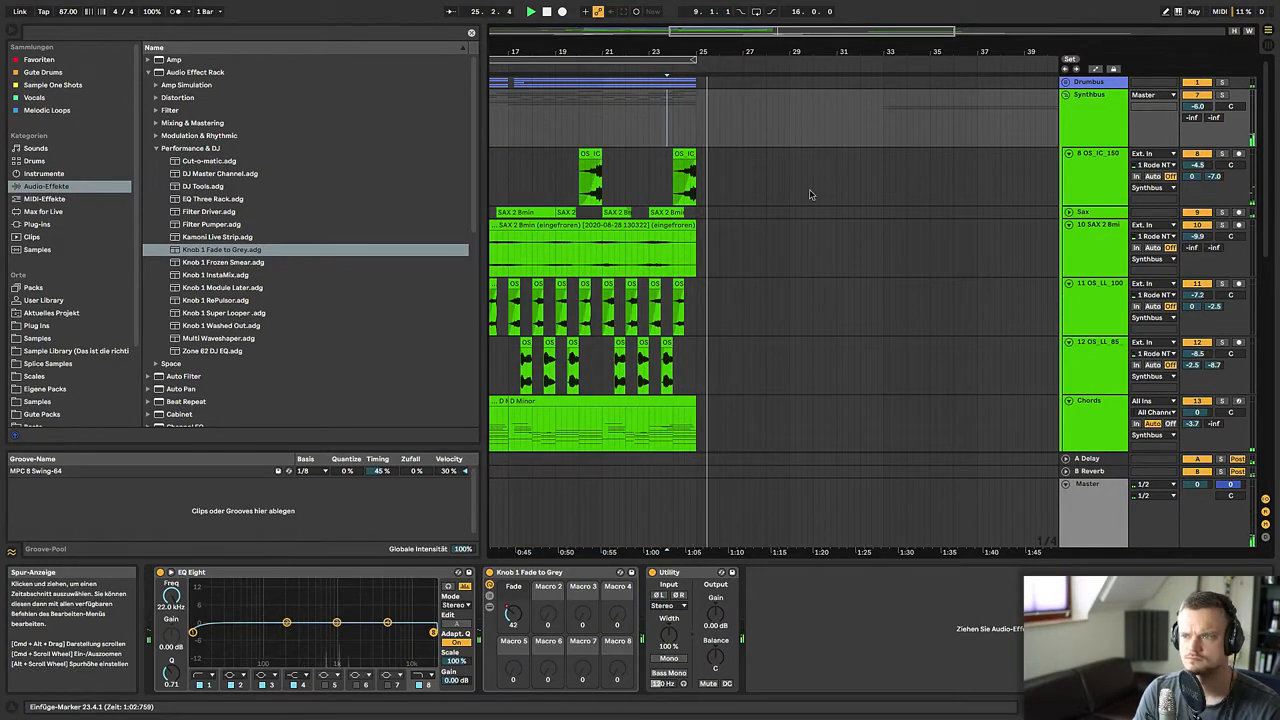
{"action": "key", "text": "space"}
- Duplicate the last D Minor clip on the Chords track to bars 25 to 33
{"action": "left_click", "coordinate": [1083, 410]}
{"action": "scroll", "coordinate": [737, 346], "scroll_direction": "down", "scroll_amount": 2}
{"action": "key", "text": "a"}
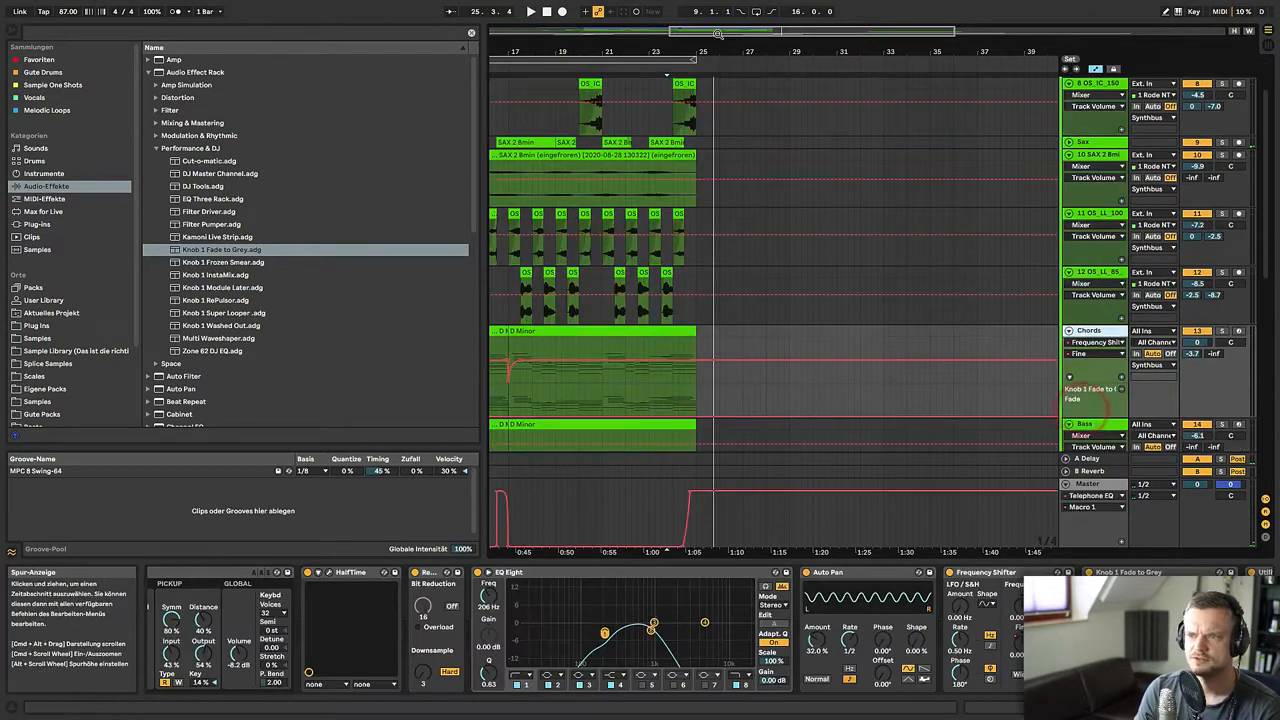
{"action": "left_click_drag", "start_coordinate": [718, 46], "coordinate": [718, 32]}
{"action": "left_click", "coordinate": [661, 330]}
{"action": "key", "text": "super+d"}
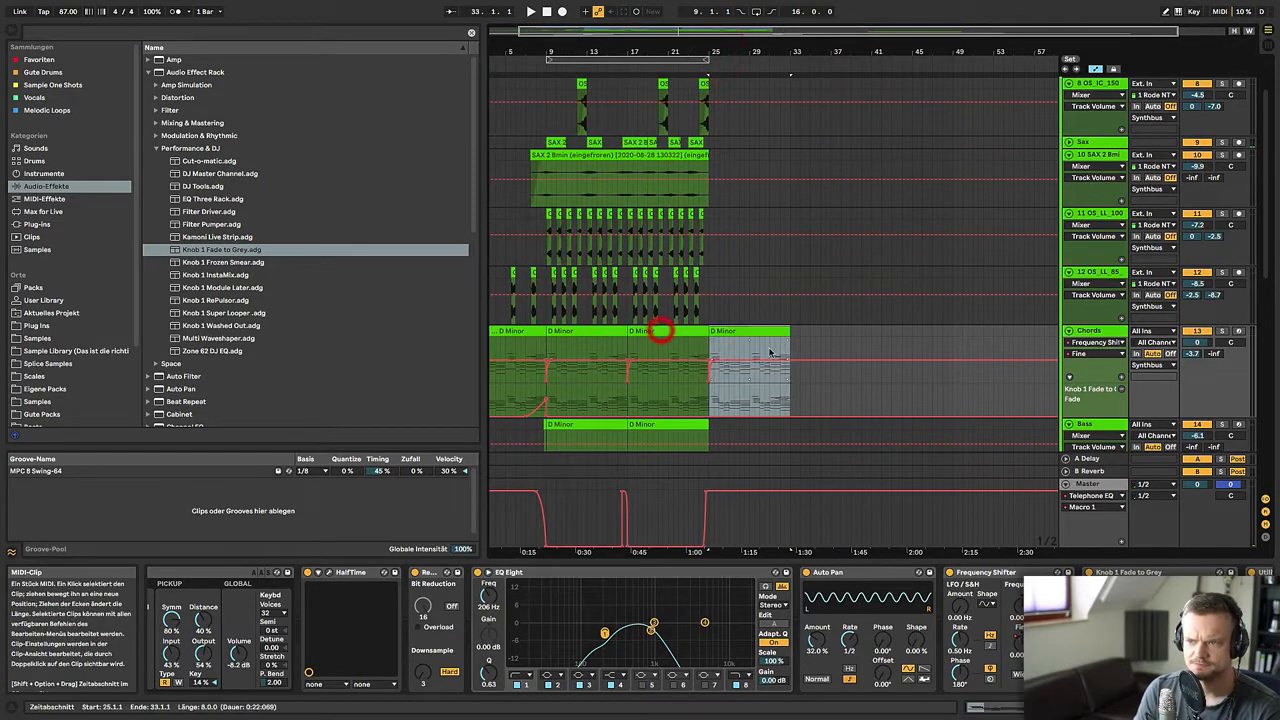
{"action": "key", "text": "a"}
- Unfold the Lead group, move both of its D Minor clips to bar 25, and listen from bar 23
{"action": "scroll", "coordinate": [718, 328], "scroll_direction": "down", "scroll_amount": 3}
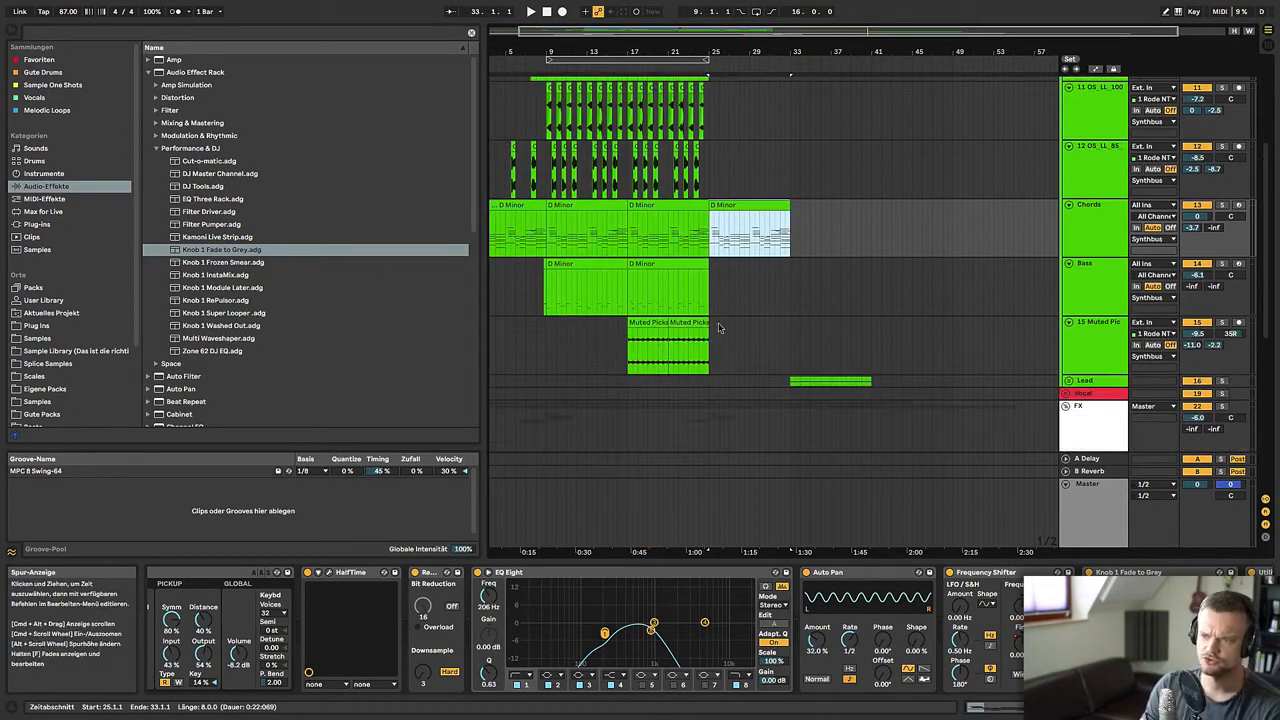
{"action": "key", "text": "a"}
{"action": "scroll", "coordinate": [718, 328], "scroll_direction": "down", "scroll_amount": 3}
{"action": "left_click", "coordinate": [1068, 226]}
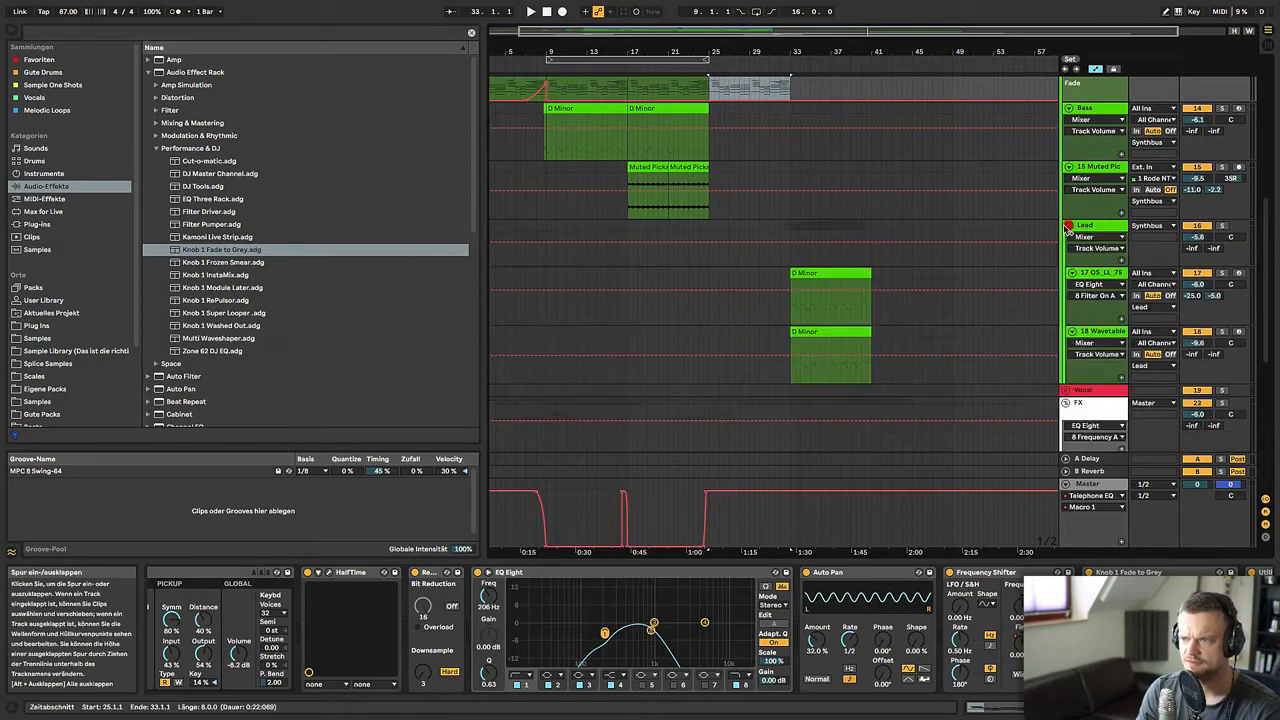
{"action": "key", "text": "a"}
{"action": "left_click_drag", "start_coordinate": [872, 282], "coordinate": [792, 360]}
{"action": "left_click_drag", "start_coordinate": [831, 280], "coordinate": [750, 280]}
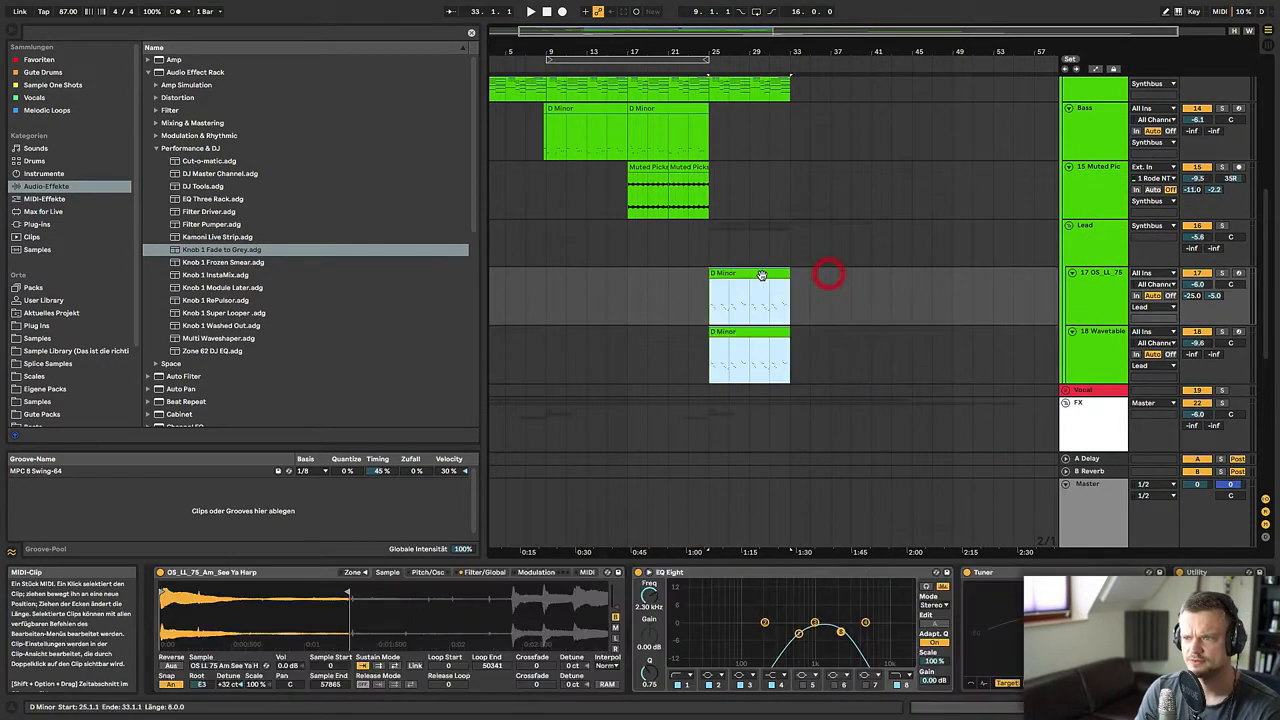
{"action": "left_click", "coordinate": [692, 263]}
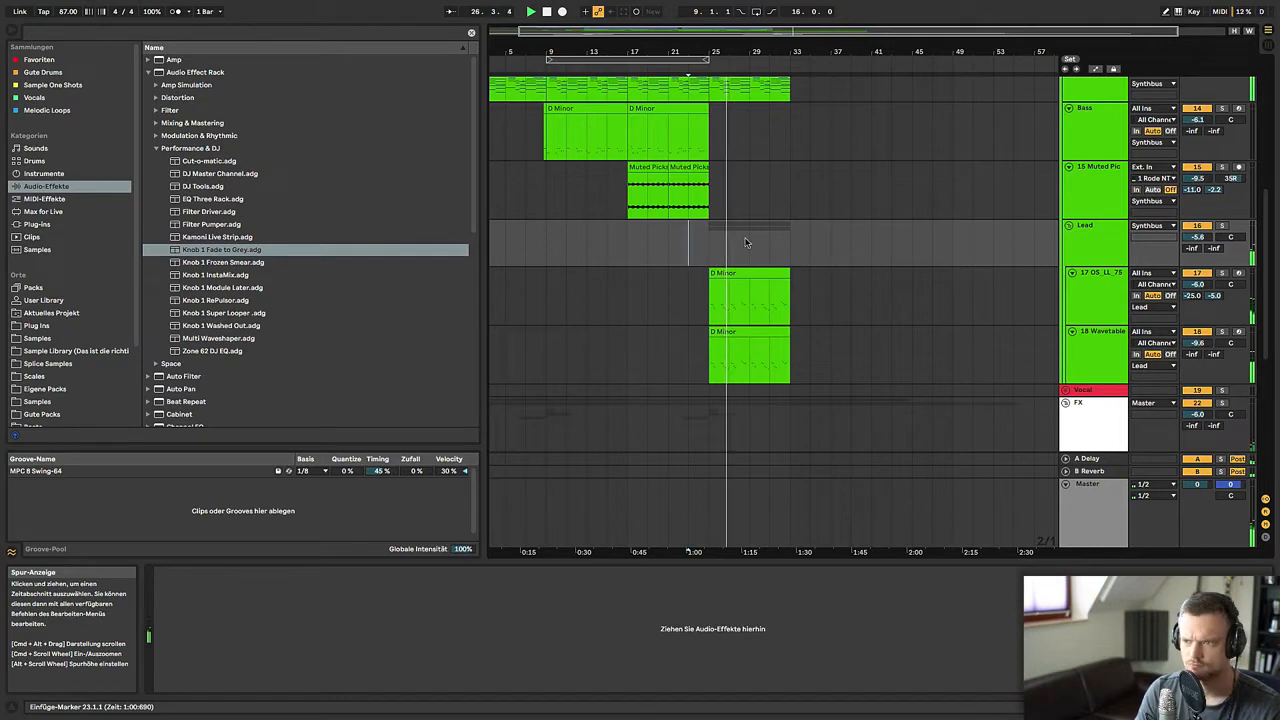
- Move the Wavetable lead's D Minor clip back to bar 33 and play the OS_LL_75 clip from bar 25
{"action": "left_click", "coordinate": [743, 330]}
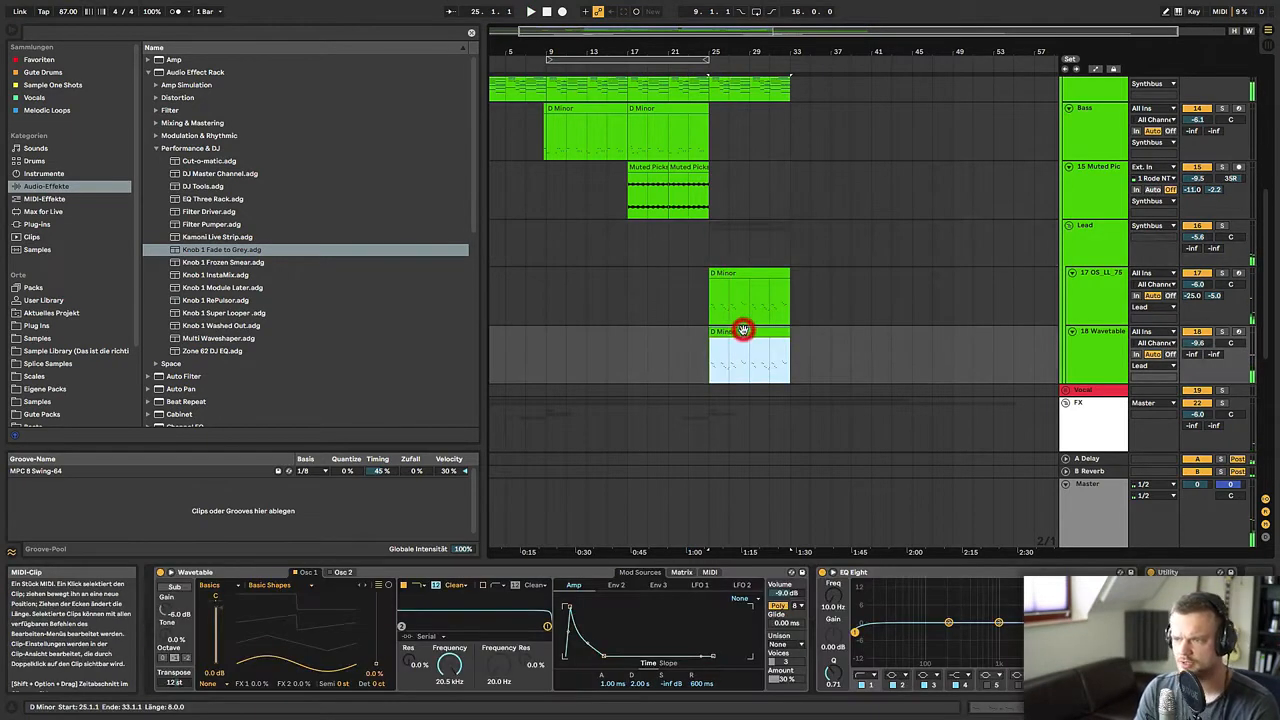
{"action": "key", "text": "Delete"}
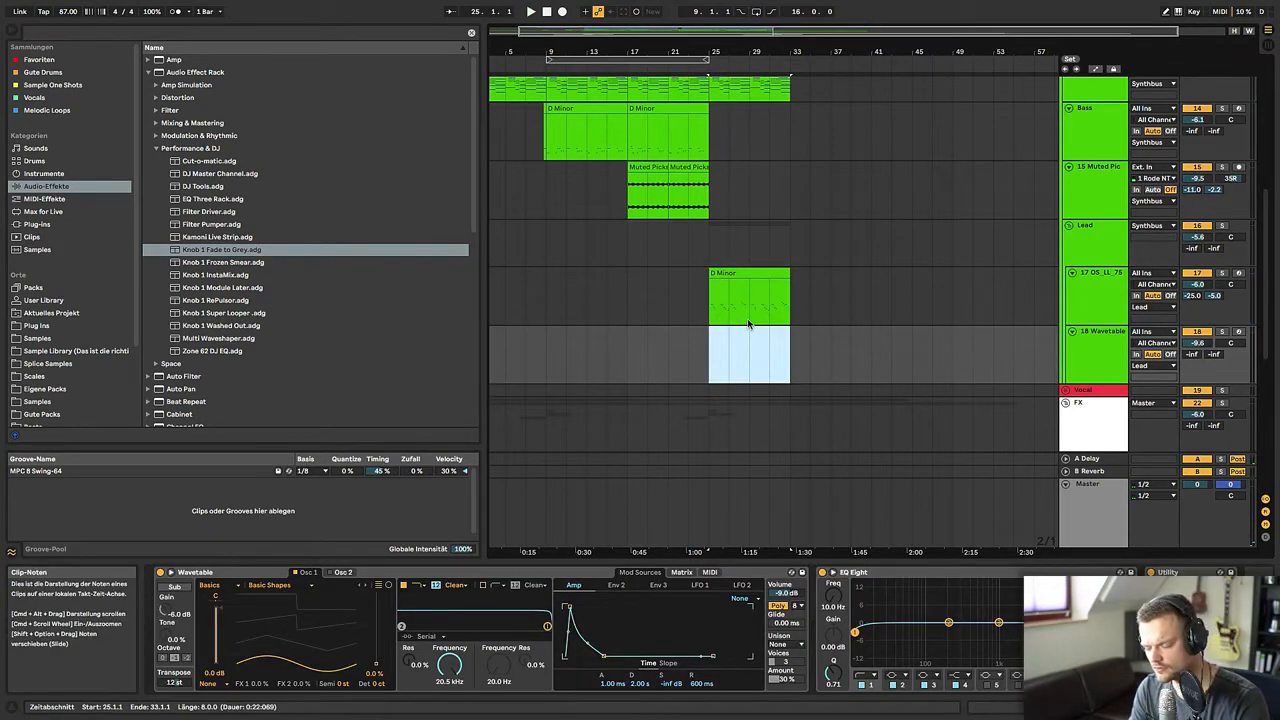
{"action": "key", "text": "super+z"}
{"action": "left_click_drag", "start_coordinate": [748, 326], "coordinate": [855, 330]}
{"action": "left_click", "coordinate": [760, 331]}
{"action": "left_click_drag", "start_coordinate": [751, 333], "coordinate": [831, 341]}
{"action": "left_click", "coordinate": [756, 276]}
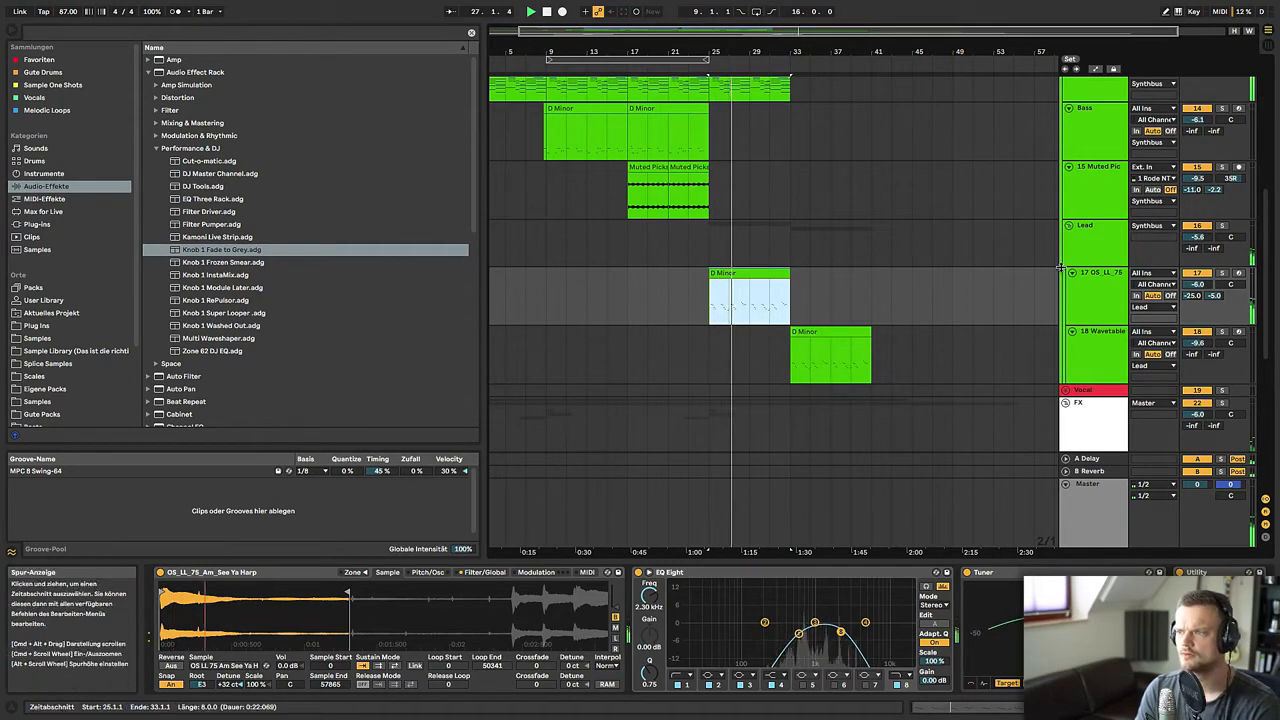
- Add an Auto Filter to the OS_LL_75 lead track and lower its filter frequency to 648 Hz
{"action": "left_click", "coordinate": [1101, 284]}
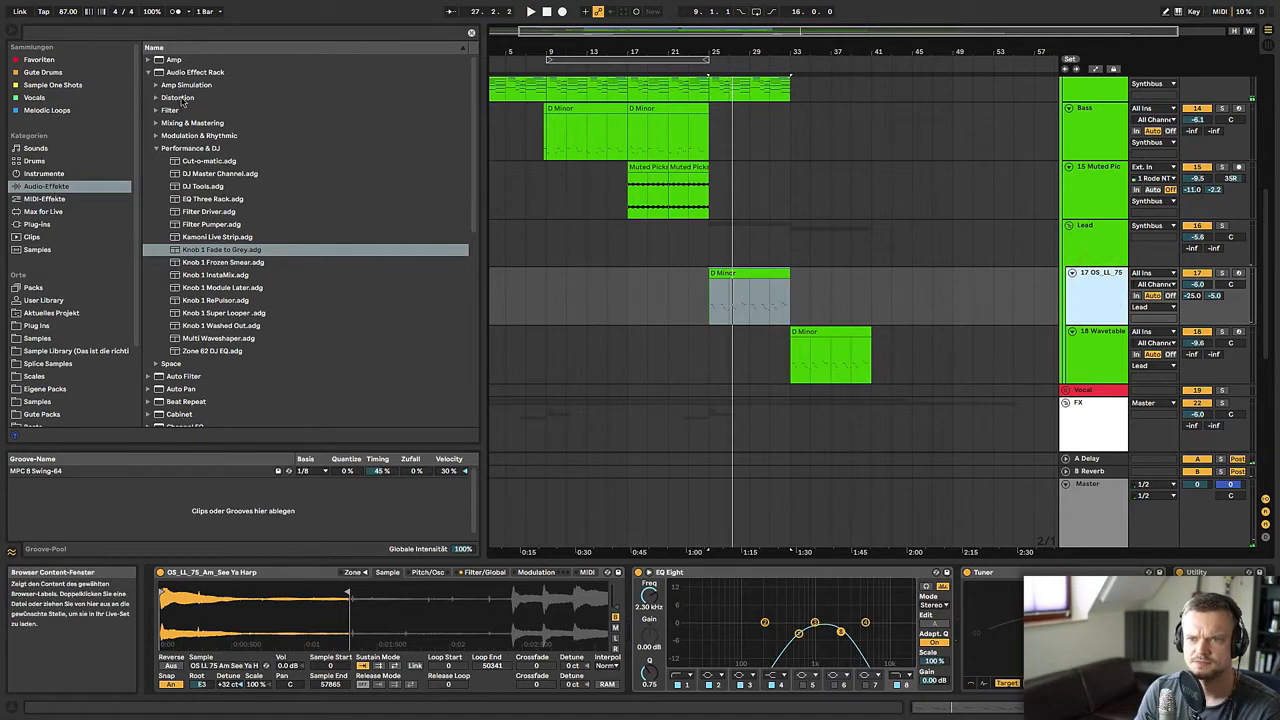
{"action": "left_click", "coordinate": [149, 73]}
{"action": "left_click", "coordinate": [176, 86]}
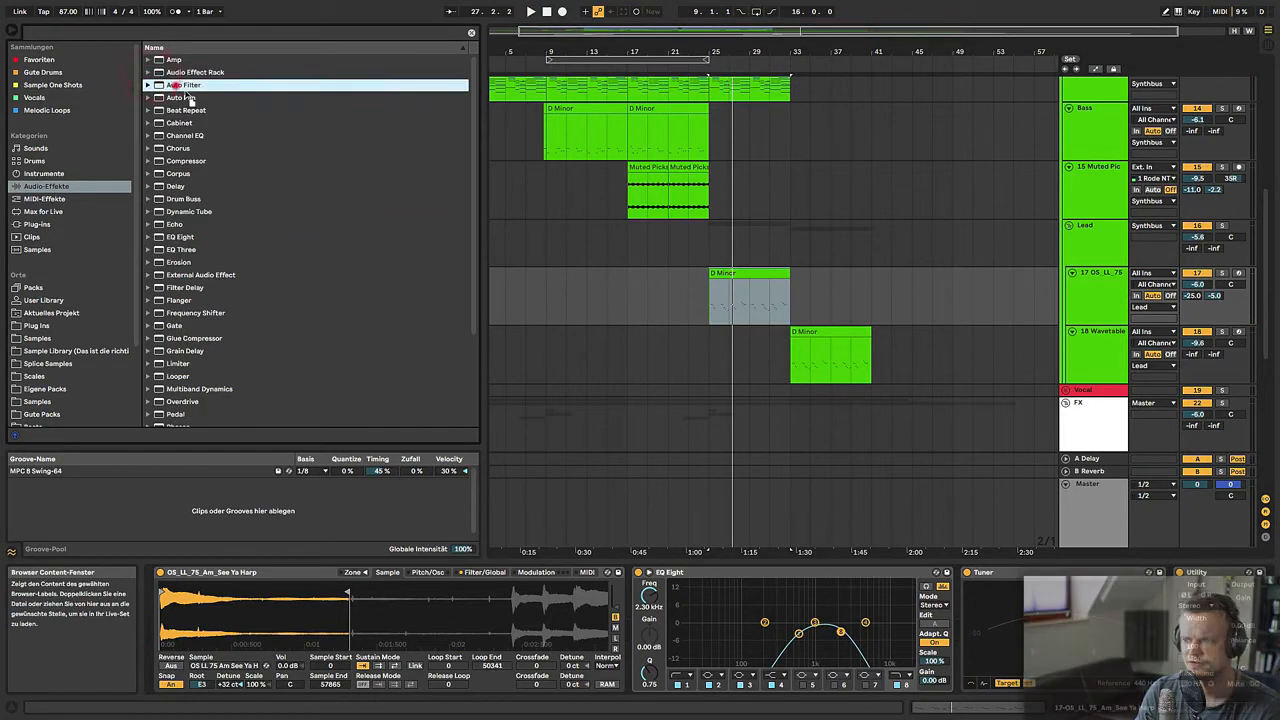
{"action": "double_click", "coordinate": [198, 86]}
{"action": "left_click", "coordinate": [1196, 613]}
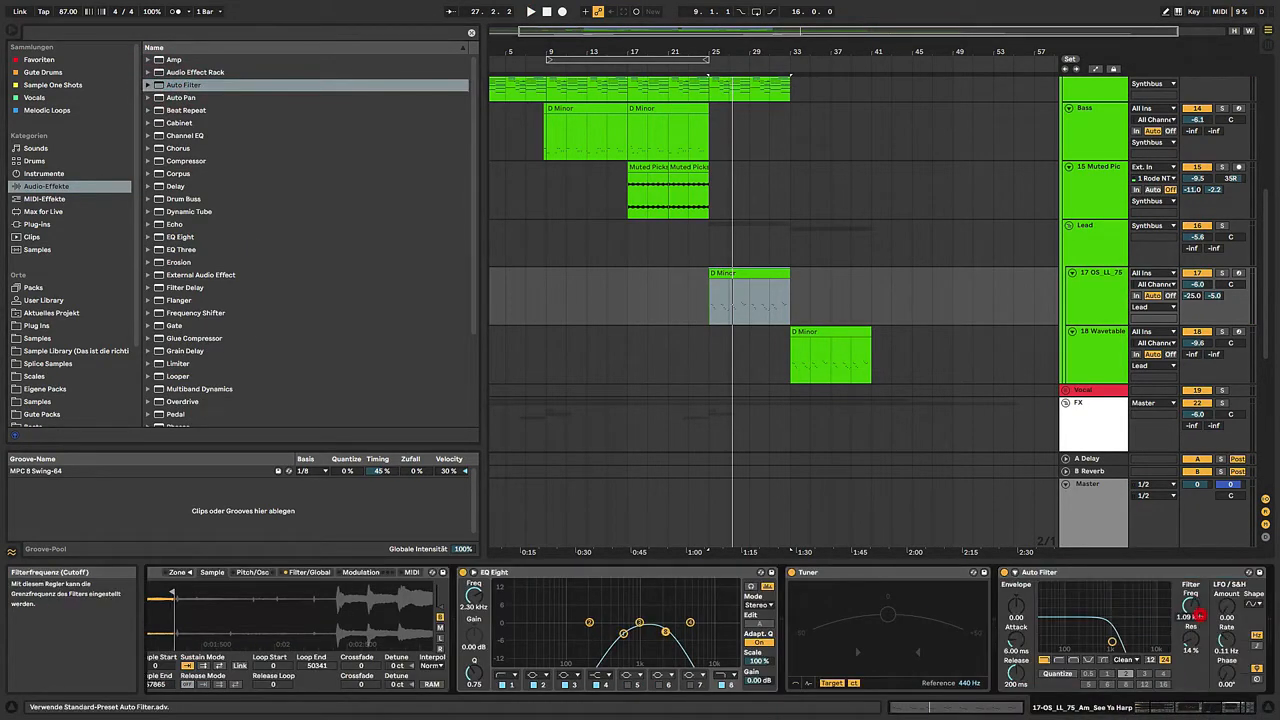
- Automate the Auto Filter's frequency as an upward-bent curve from 648 Hz at bar 25 to 19.9 kHz before bar 33
{"action": "key", "text": "a"}
{"action": "left_click", "coordinate": [708, 302]}
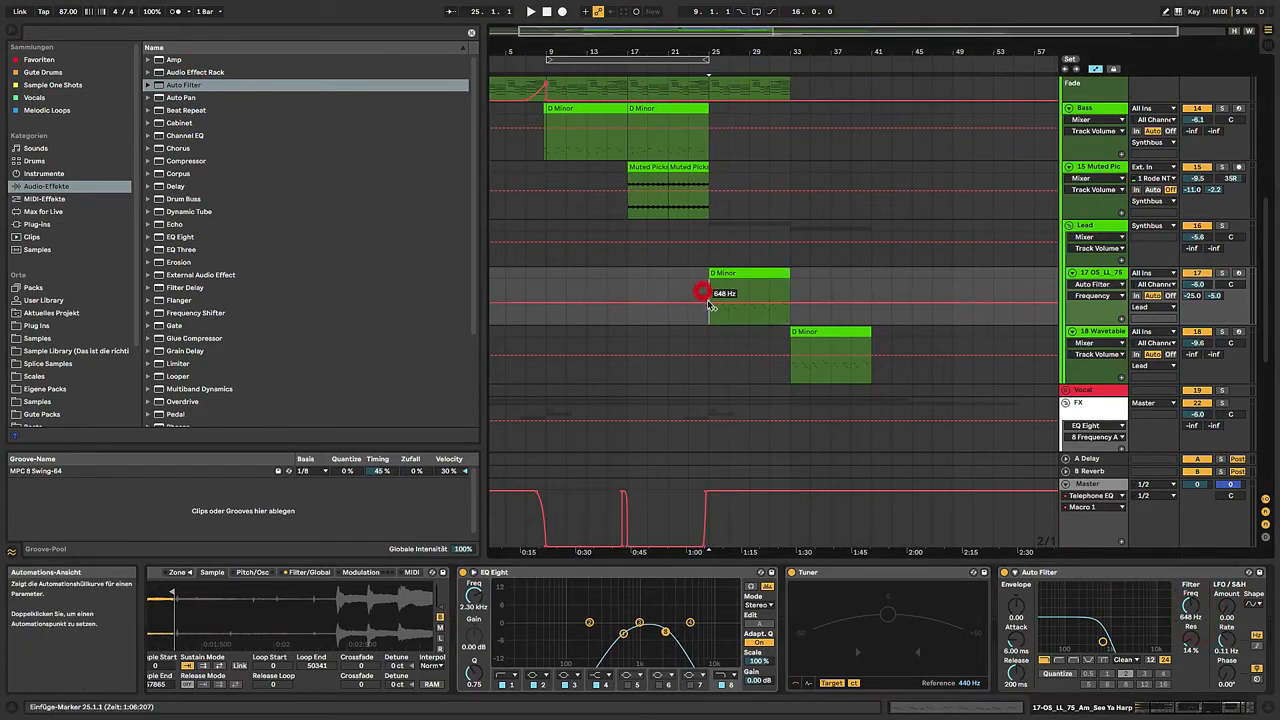
{"action": "left_click_drag", "start_coordinate": [708, 302], "coordinate": [729, 298]}
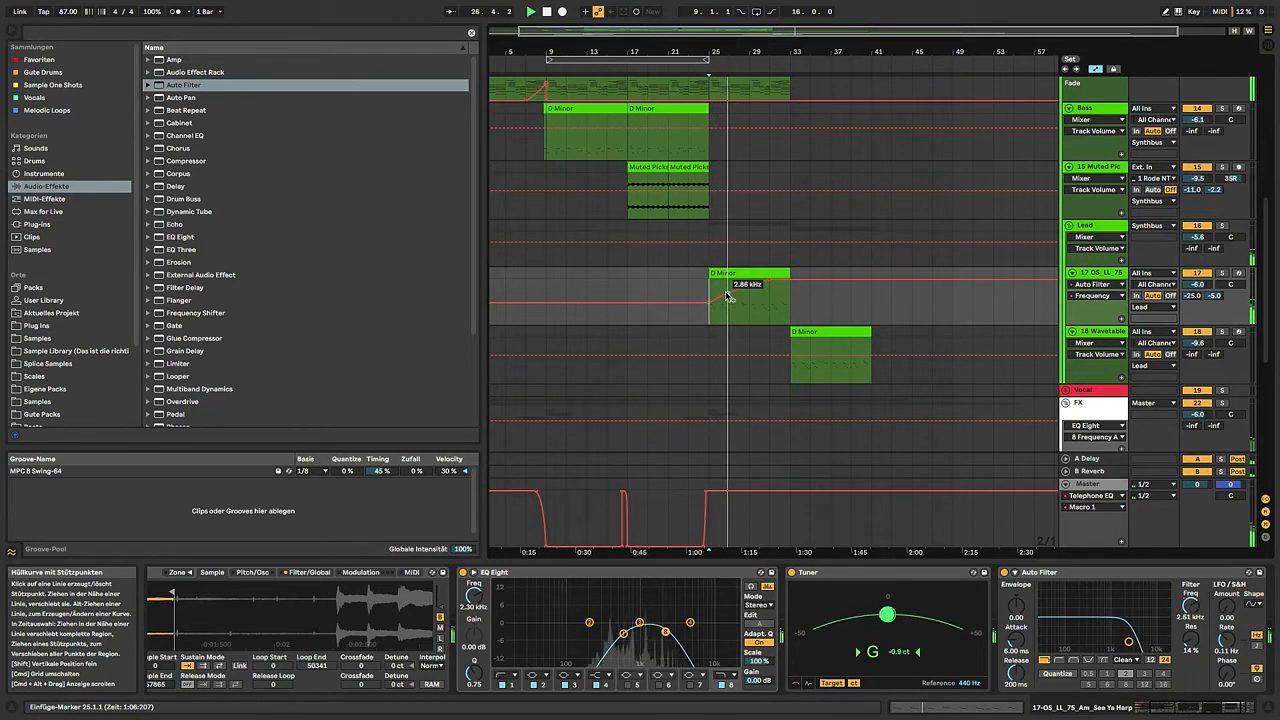
{"action": "left_click_drag", "start_coordinate": [731, 297], "coordinate": [755, 319]}
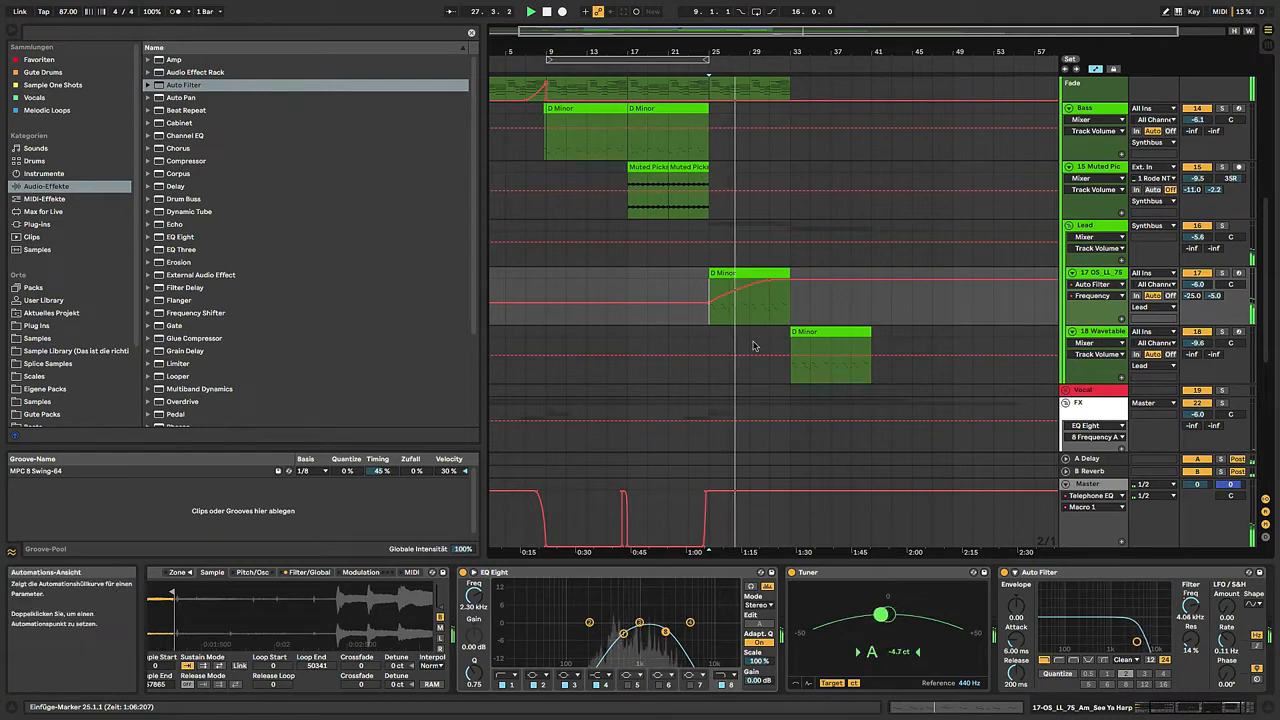
{"action": "key", "text": "a"}
- Listen to the new section up to bar 33 while looking over the arrangement's tracks
{"action": "scroll", "coordinate": [994, 319], "scroll_direction": "up", "scroll_amount": 2}
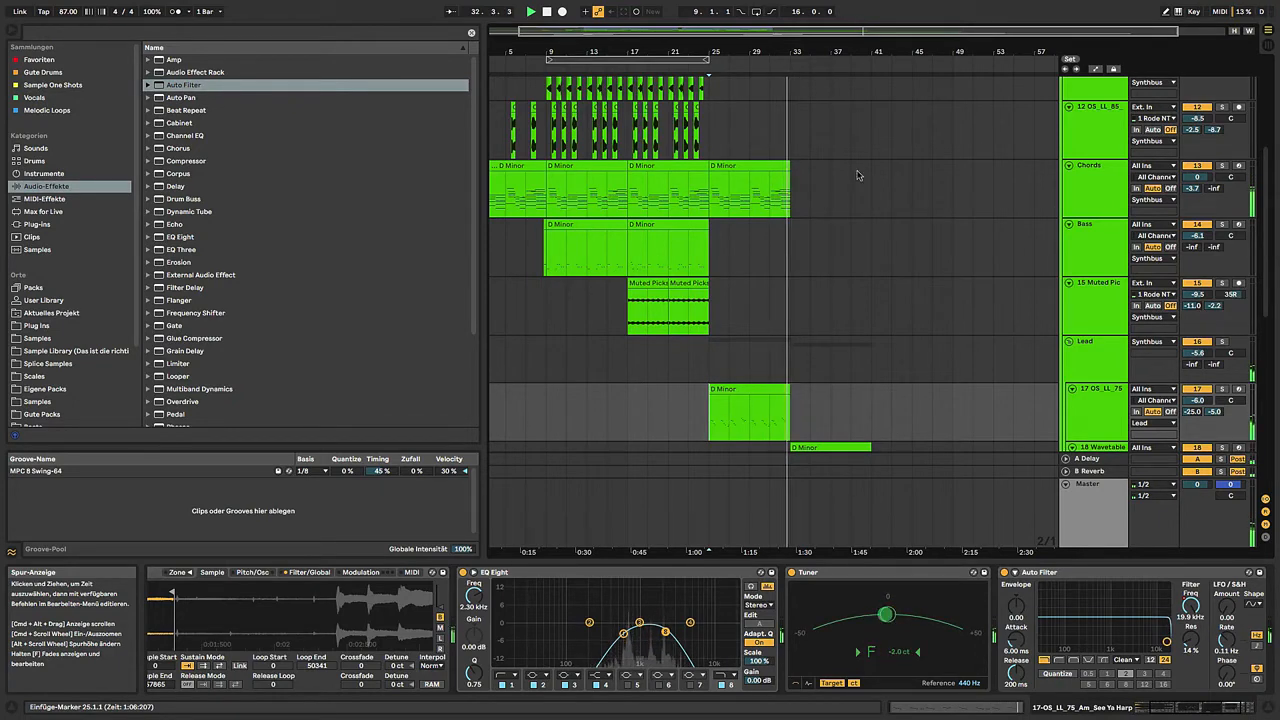
{"action": "scroll", "coordinate": [875, 222], "scroll_direction": "up", "scroll_amount": 3}
{"action": "scroll", "coordinate": [877, 260], "scroll_direction": "down", "scroll_amount": 8}
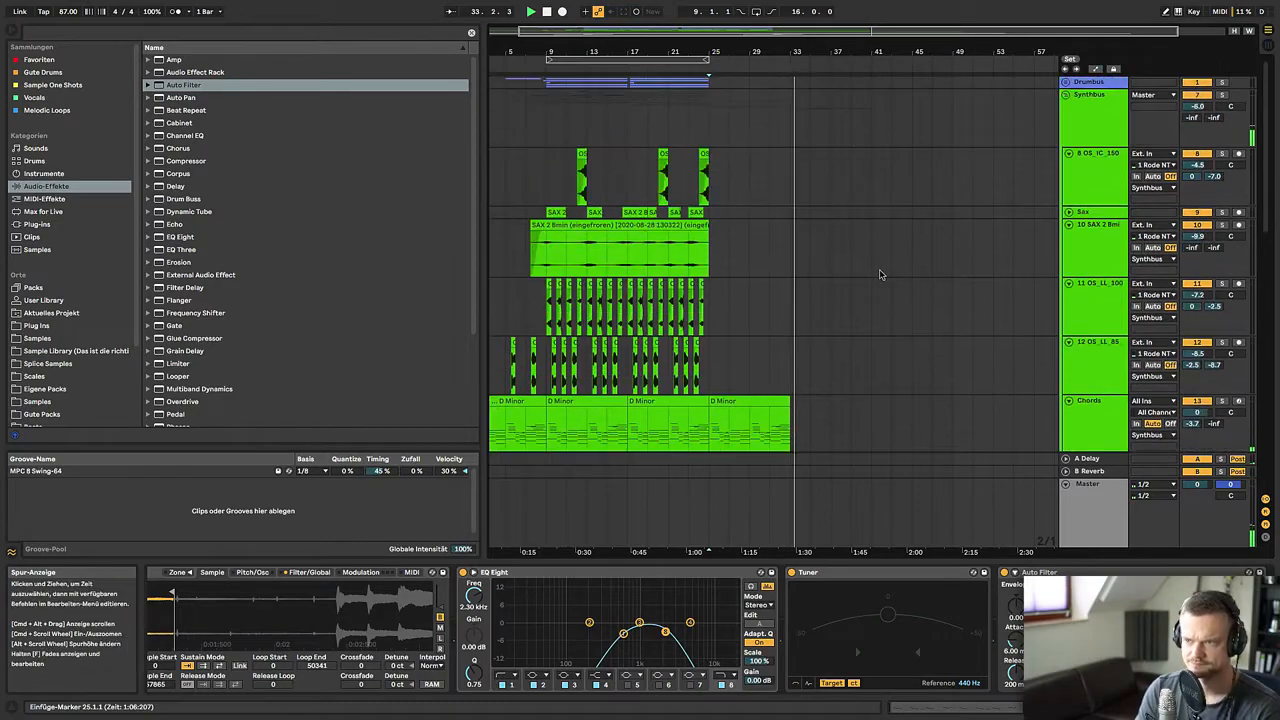
{"action": "scroll", "coordinate": [806, 244], "scroll_direction": "up", "scroll_amount": 8}
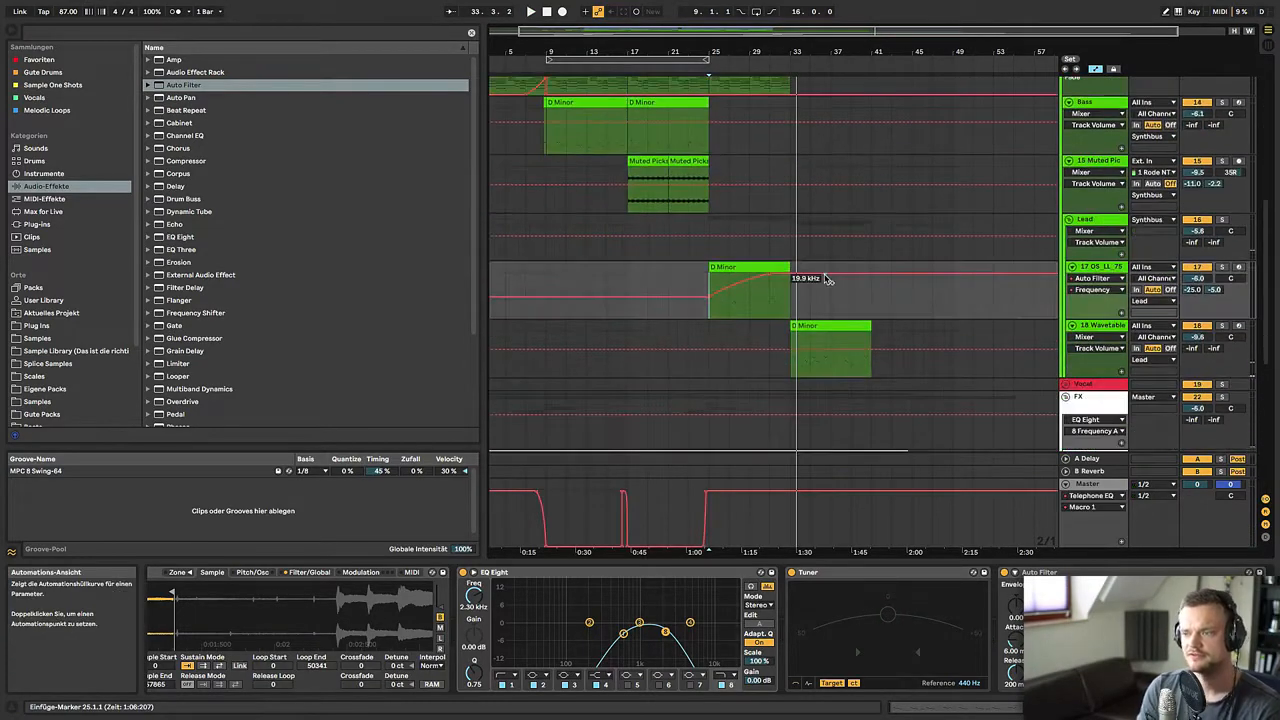
- Insert a new MIDI track directly below the Chords track
{"action": "left_click", "coordinate": [1076, 193]}
{"action": "scroll", "coordinate": [945, 311], "scroll_direction": "down", "scroll_amount": 3}
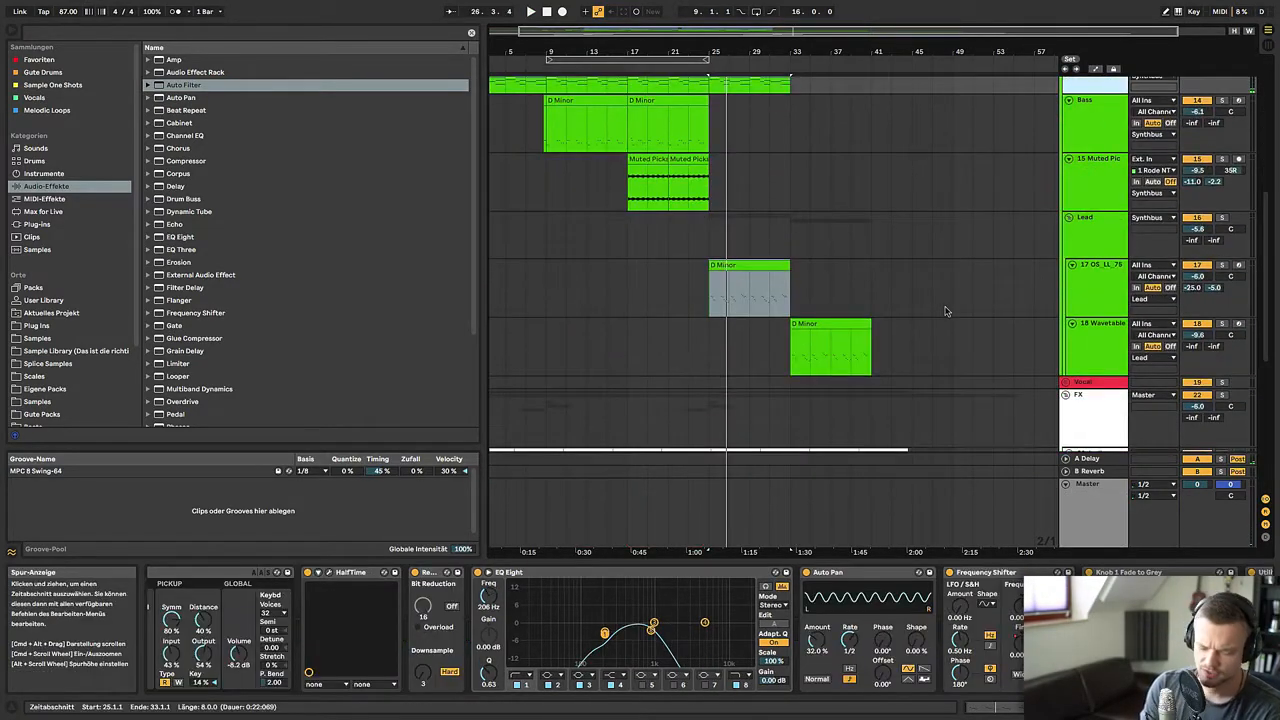
{"action": "scroll", "coordinate": [945, 311], "scroll_direction": "up", "scroll_amount": 4}
{"action": "left_click", "coordinate": [1075, 186]}
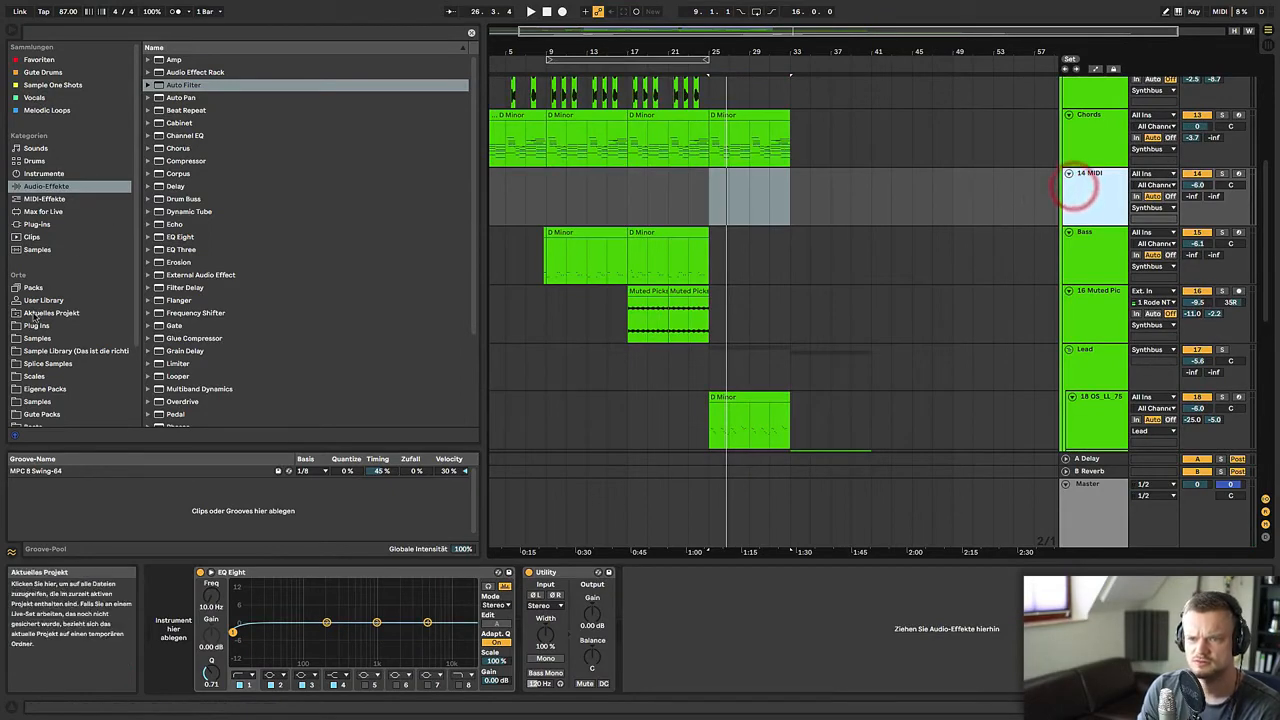
- Load the Ableton Wavetable.adv preset from the Plug Ins folder's Wavetable instruments onto the new MIDI track
{"action": "left_click", "coordinate": [31, 324]}
{"action": "left_click", "coordinate": [148, 97]}
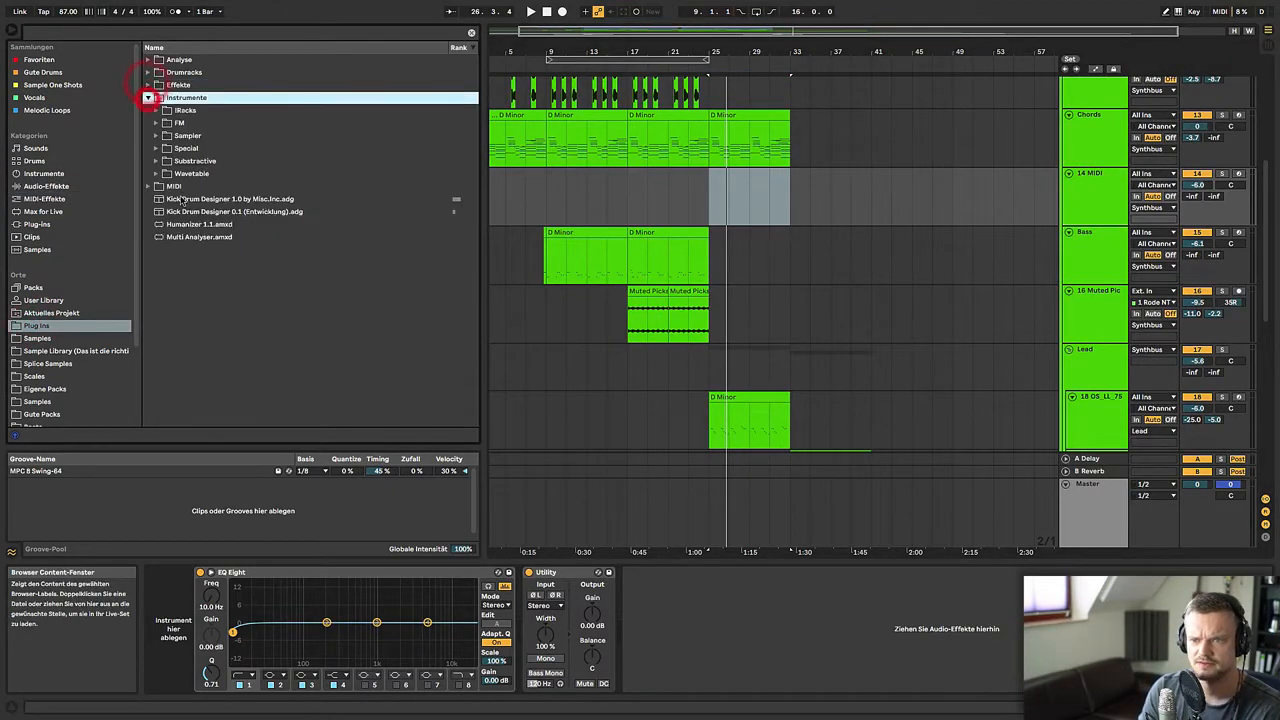
{"action": "left_click", "coordinate": [154, 173]}
{"action": "double_click", "coordinate": [222, 199]}
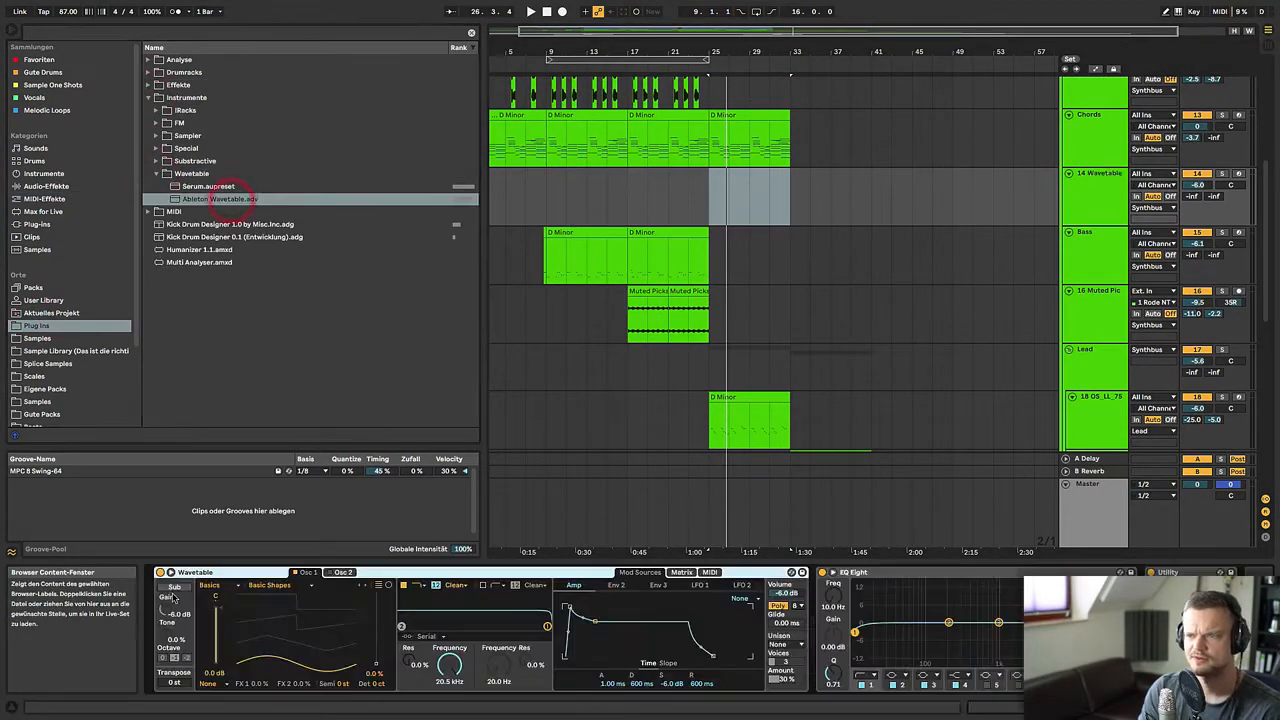
- Copy the Chords clip at bar 25 to the Wavetable track and solo that track
{"action": "left_click", "coordinate": [766, 117]}
{"action": "left_click_drag", "start_coordinate": [766, 117], "coordinate": [770, 195]}
{"action": "left_click", "coordinate": [1220, 175]}
{"action": "left_click", "coordinate": [741, 174]}
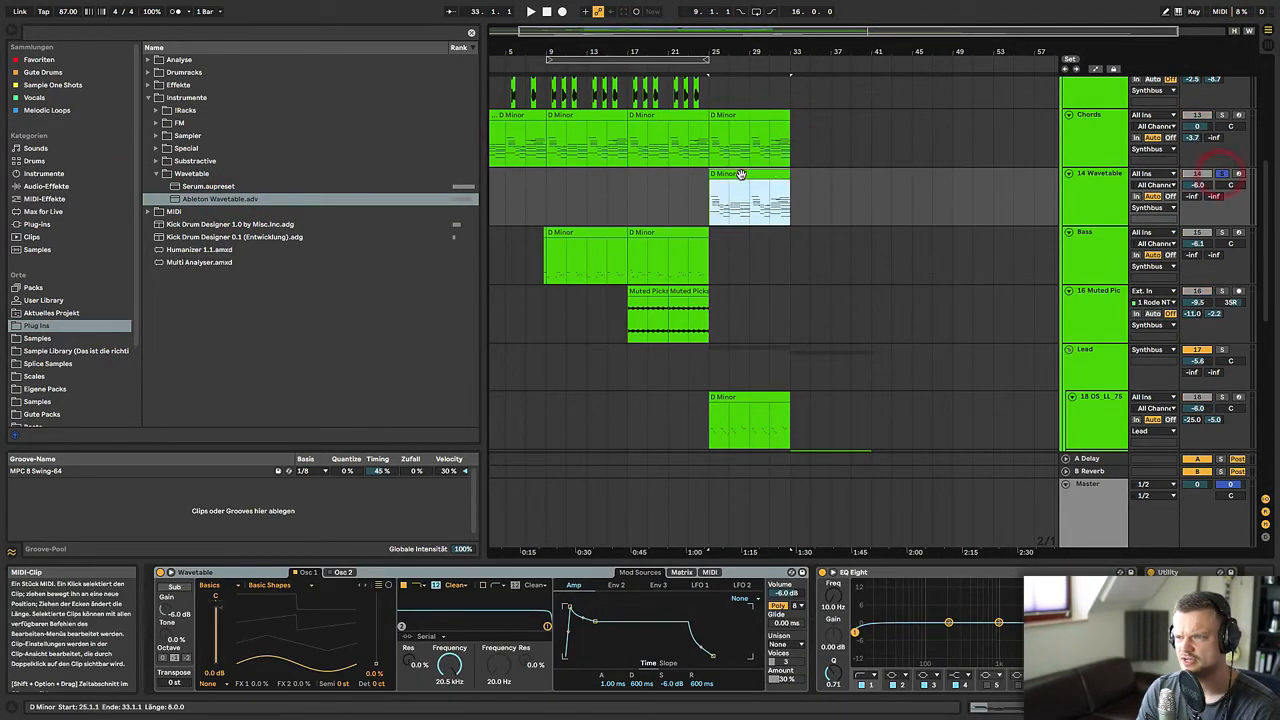
- Open the Wavetable clip's notes, move the first chord's F3, A3, C4 and E4 to the clip start, and remove its A4 and F2
{"action": "left_click_drag", "start_coordinate": [753, 47], "coordinate": [753, 50]}
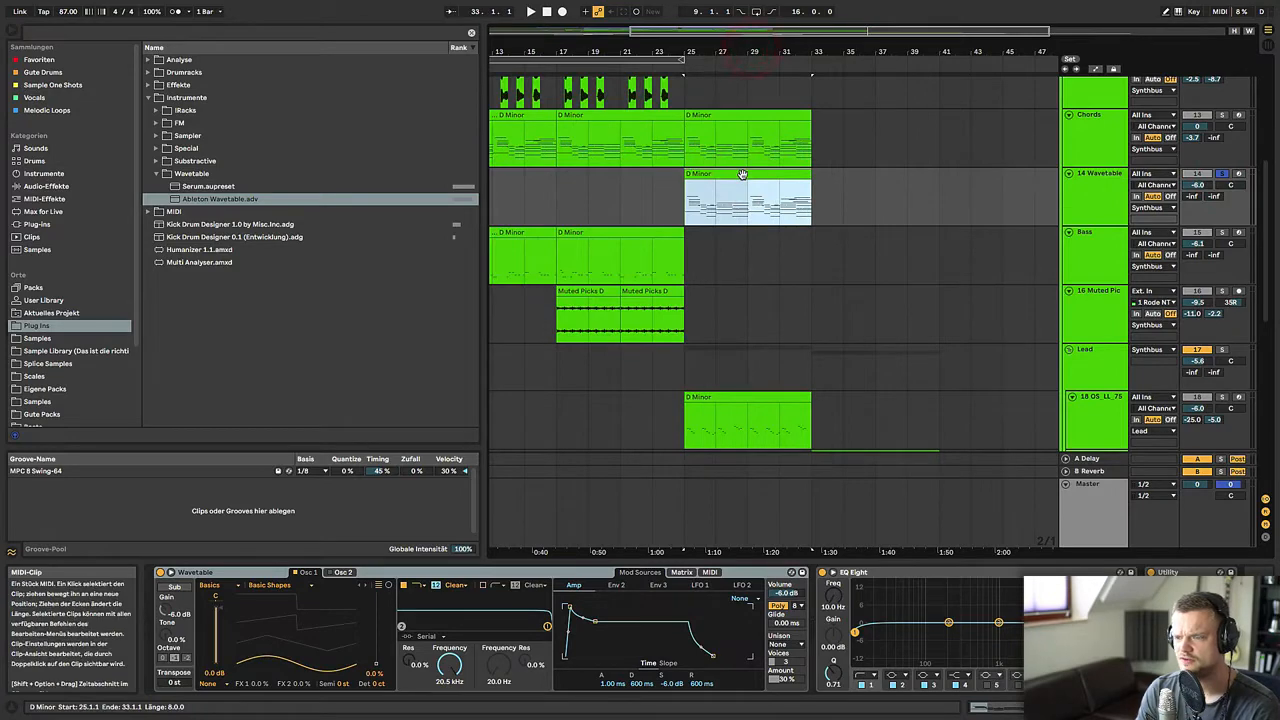
{"action": "key", "text": "space"}
{"action": "double_click", "coordinate": [752, 214]}
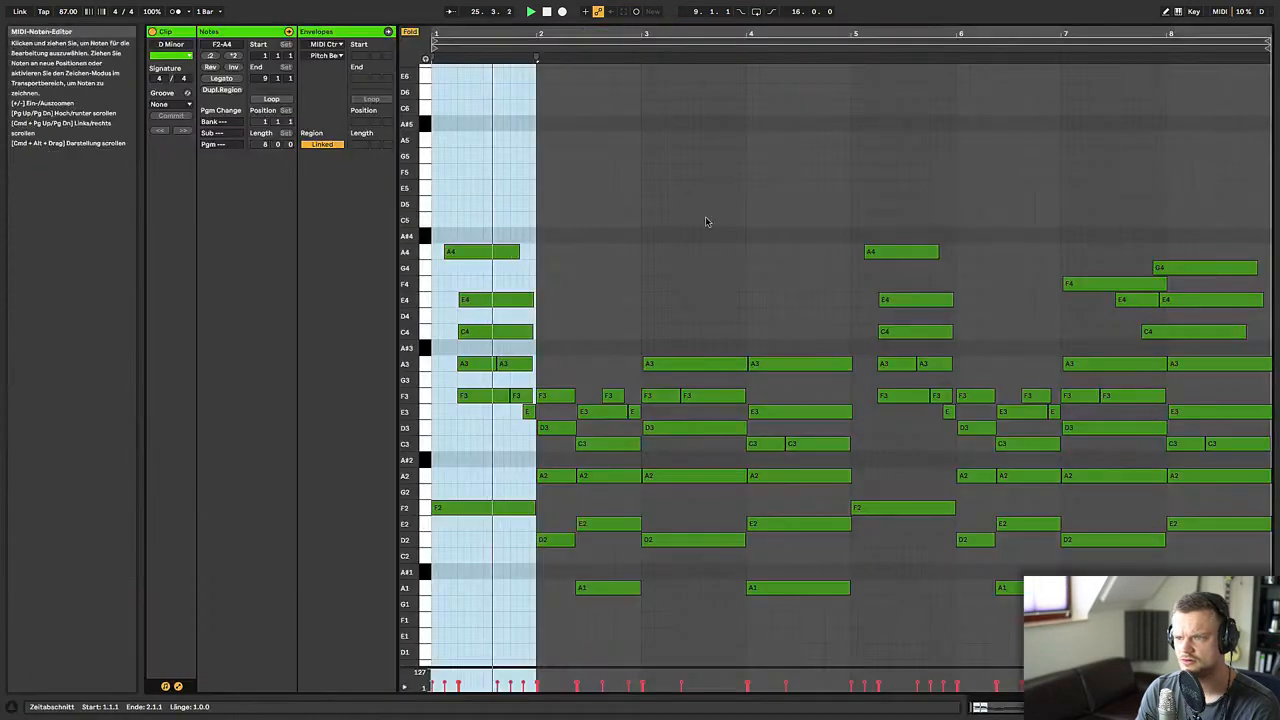
{"action": "key", "text": "space"}
{"action": "left_click", "coordinate": [472, 408]}
{"action": "left_click_drag", "start_coordinate": [472, 408], "coordinate": [474, 293]}
{"action": "key", "text": "Left"}
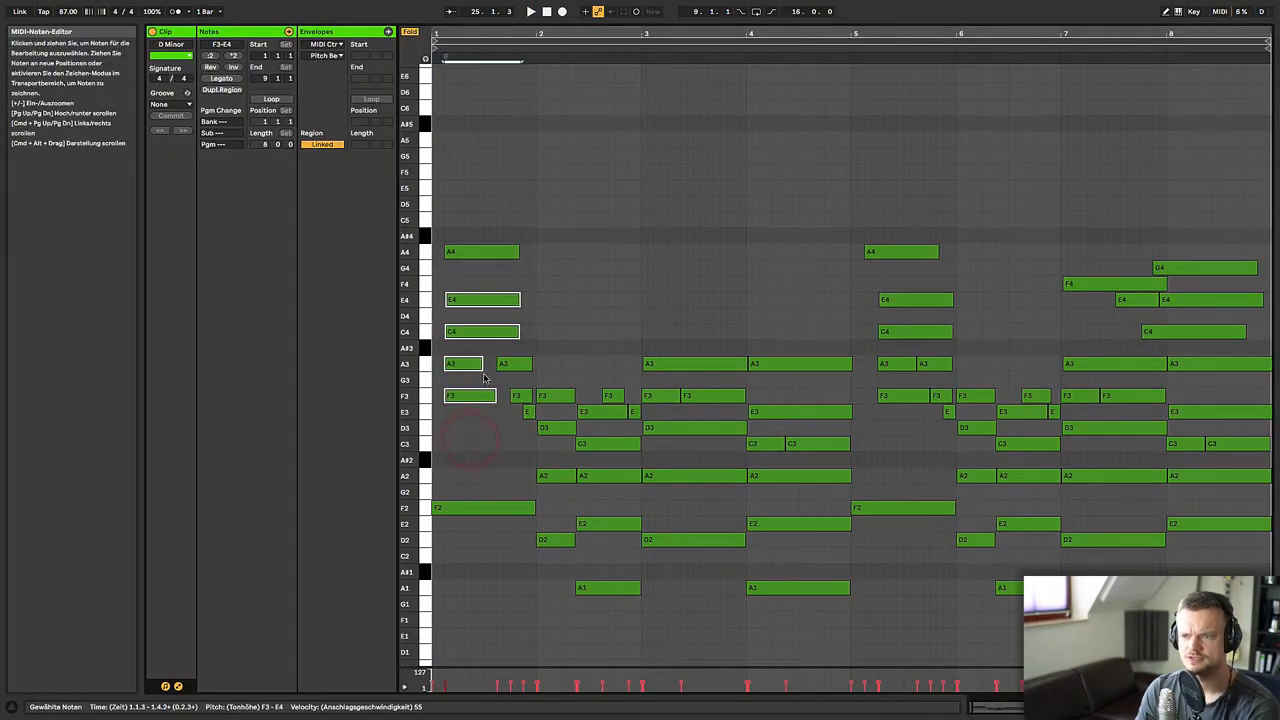
{"action": "double_click", "coordinate": [482, 250]}
{"action": "left_click", "coordinate": [479, 477]}
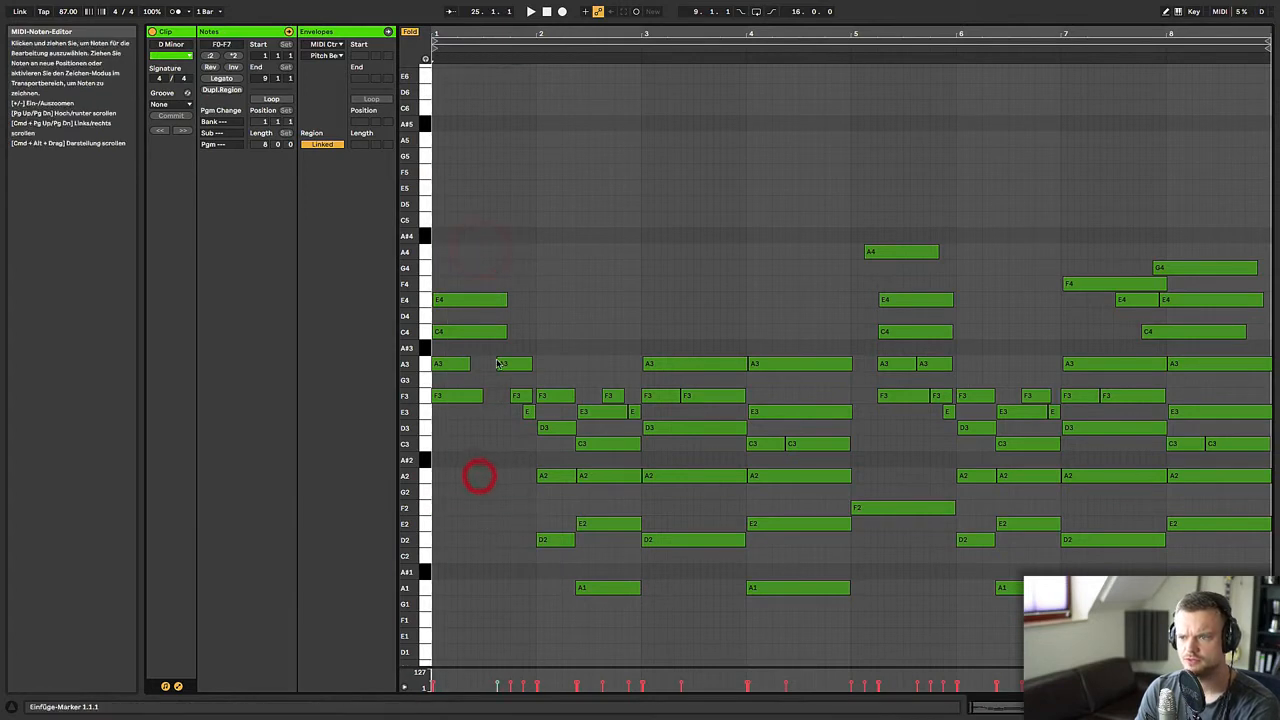
- Delete the short repeated notes late in the clip's first bar and lengthen the remaining chord notes toward the bar's end
{"action": "mouse_move", "coordinate": [504, 353]}
{"action": "left_mouse_down"}
{"action": "mouse_move", "coordinate": [530, 444]}
{"action": "mouse_move", "coordinate": [461, 361]}
{"action": "mouse_move", "coordinate": [519, 361]}
{"action": "left_mouse_up"}
{"action": "key", "text": "Delete"}
{"action": "left_click_drag", "start_coordinate": [492, 259], "coordinate": [503, 349]}
{"action": "left_click_drag", "start_coordinate": [505, 338], "coordinate": [534, 338]}
{"action": "left_click", "coordinate": [546, 374]}
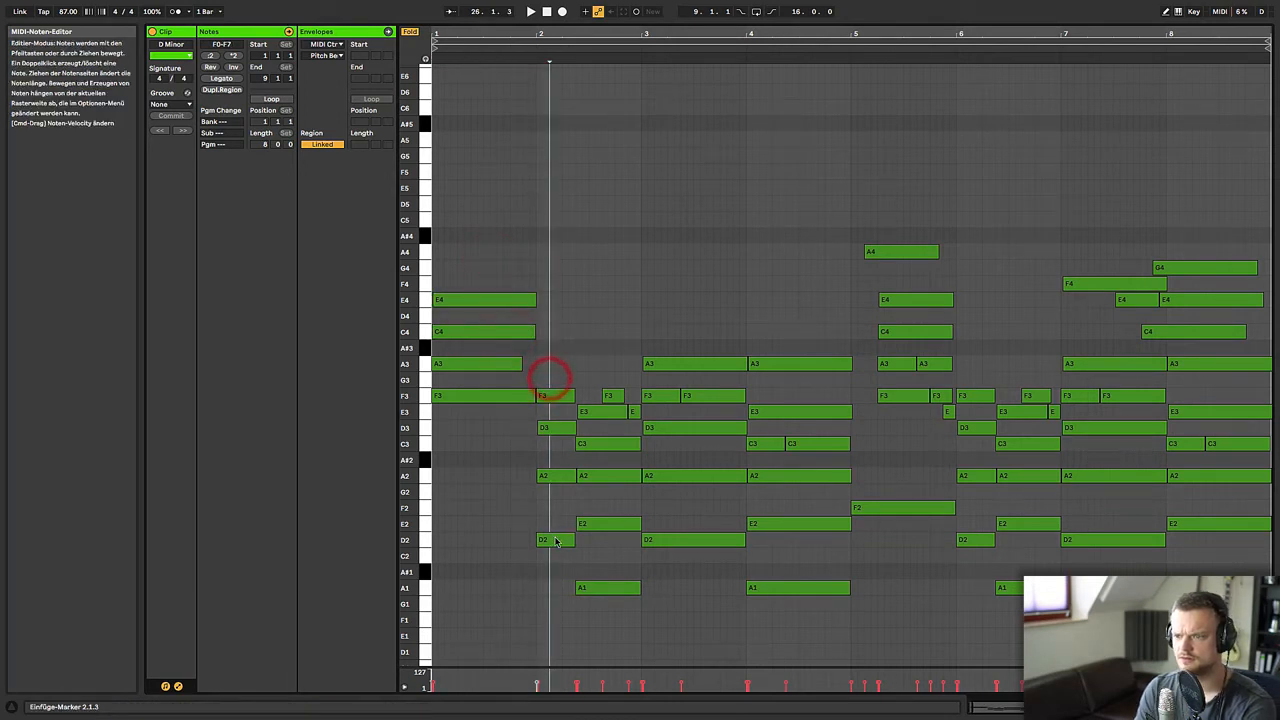
- Delete the low D2 and A1 notes in the clip's second bar and raise the first chord's A2 and D3 by an octave
{"action": "left_click", "coordinate": [555, 540]}
{"action": "double_click", "coordinate": [555, 540]}
{"action": "double_click", "coordinate": [590, 584]}
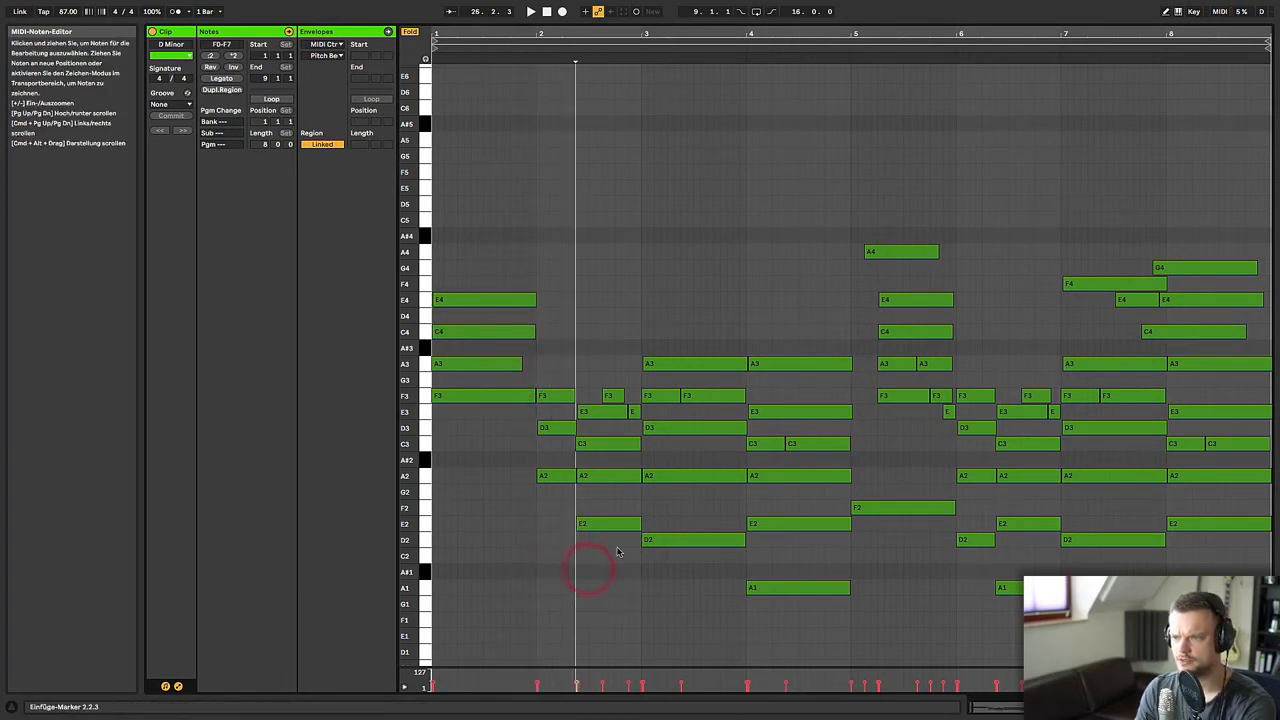
{"action": "left_click_drag", "start_coordinate": [546, 521], "coordinate": [557, 434]}
{"action": "key", "text": "shift+Up"}
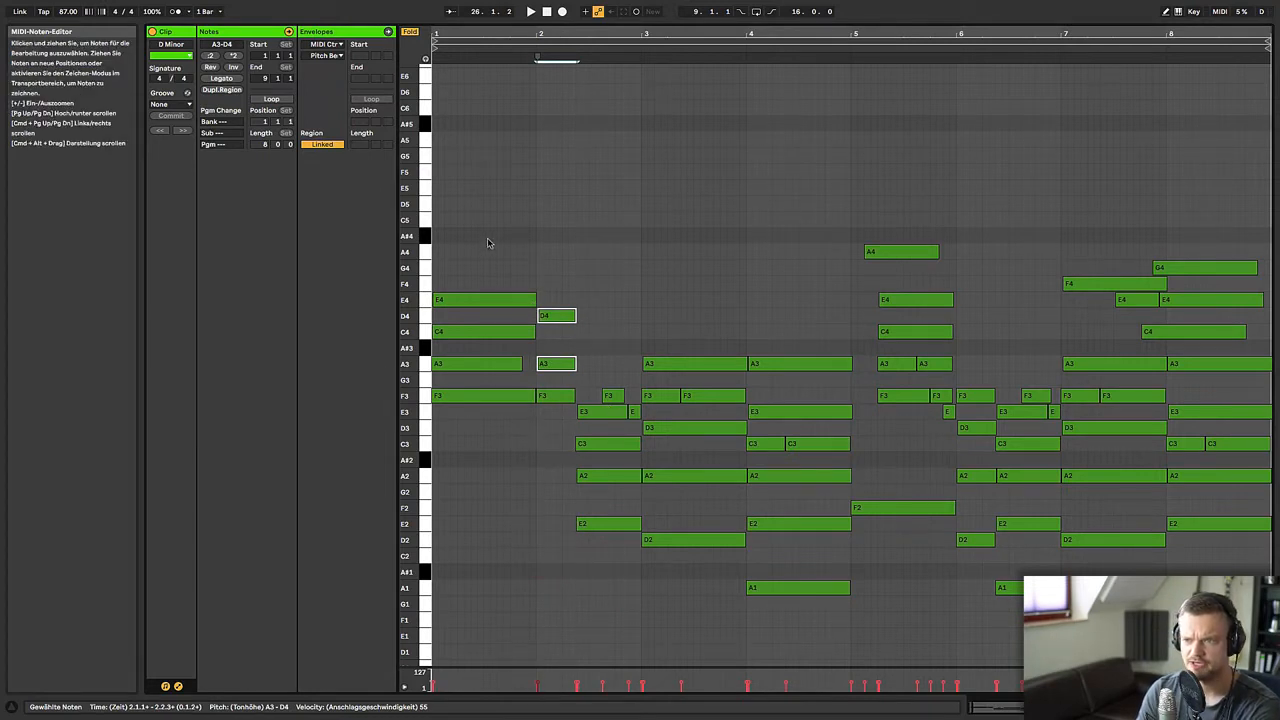
- Raise A2 and C3 of bar 2's second chord by an octave and delete its E2 and short extra notes
{"action": "left_click_drag", "start_coordinate": [609, 494], "coordinate": [609, 455]}
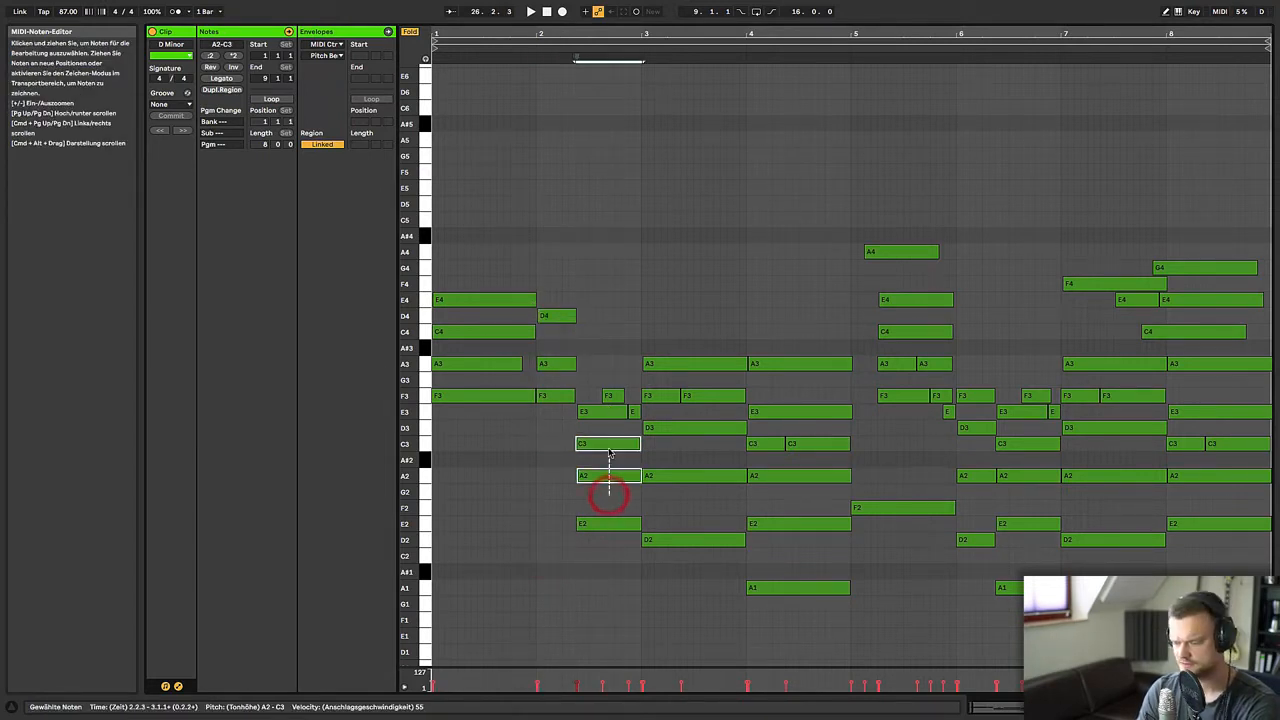
{"action": "key", "text": "shift+Up"}
{"action": "left_click", "coordinate": [608, 489]}
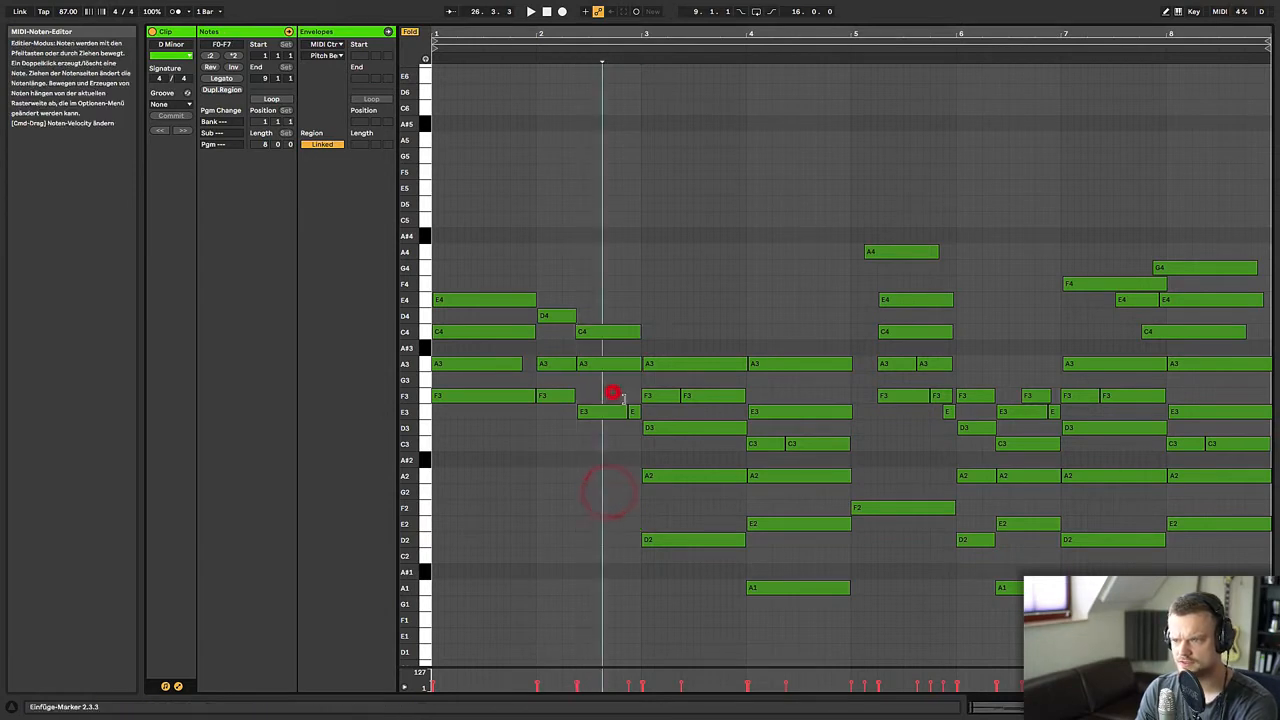
{"action": "left_click", "coordinate": [636, 411]}
{"action": "key", "text": "Delete"}
- Delete D2 and A1 in the clip's third and fourth bars, and raise their A2 and E2 notes by an octave
{"action": "left_click_drag", "start_coordinate": [676, 450], "coordinate": [696, 560]}
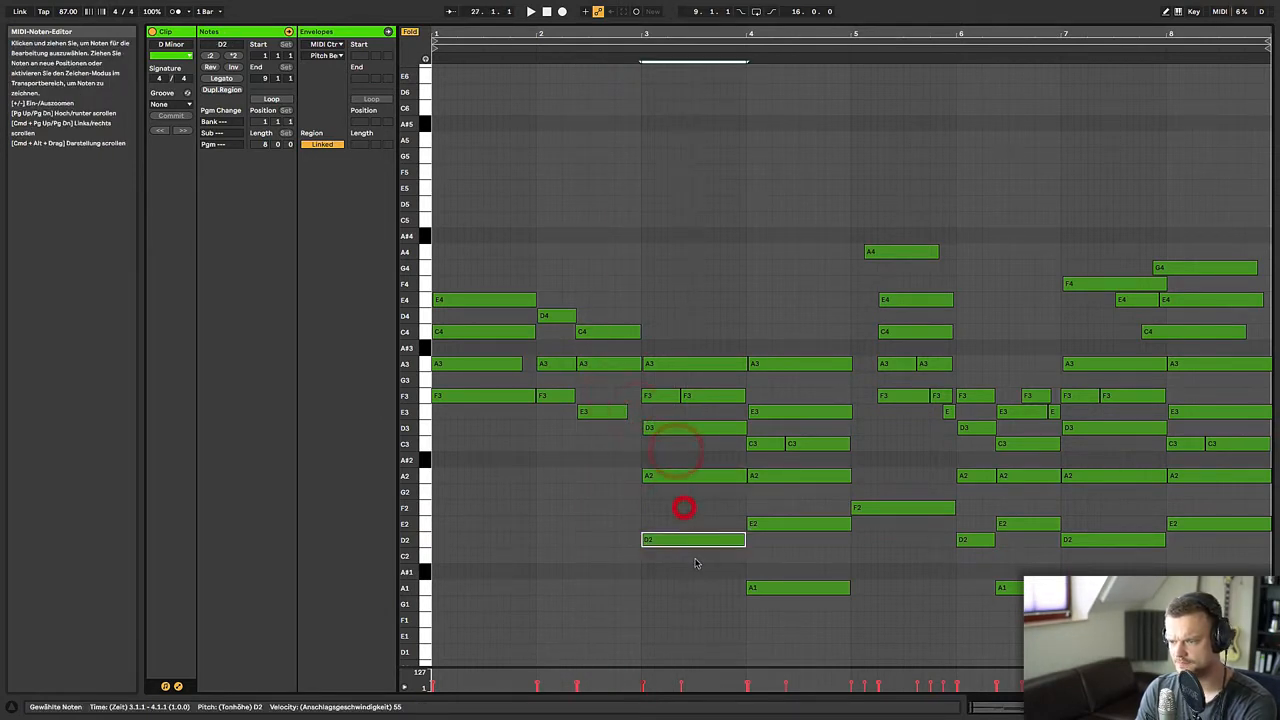
{"action": "key", "text": "Delete"}
{"action": "left_click", "coordinate": [755, 585]}
{"action": "key", "text": "Delete"}
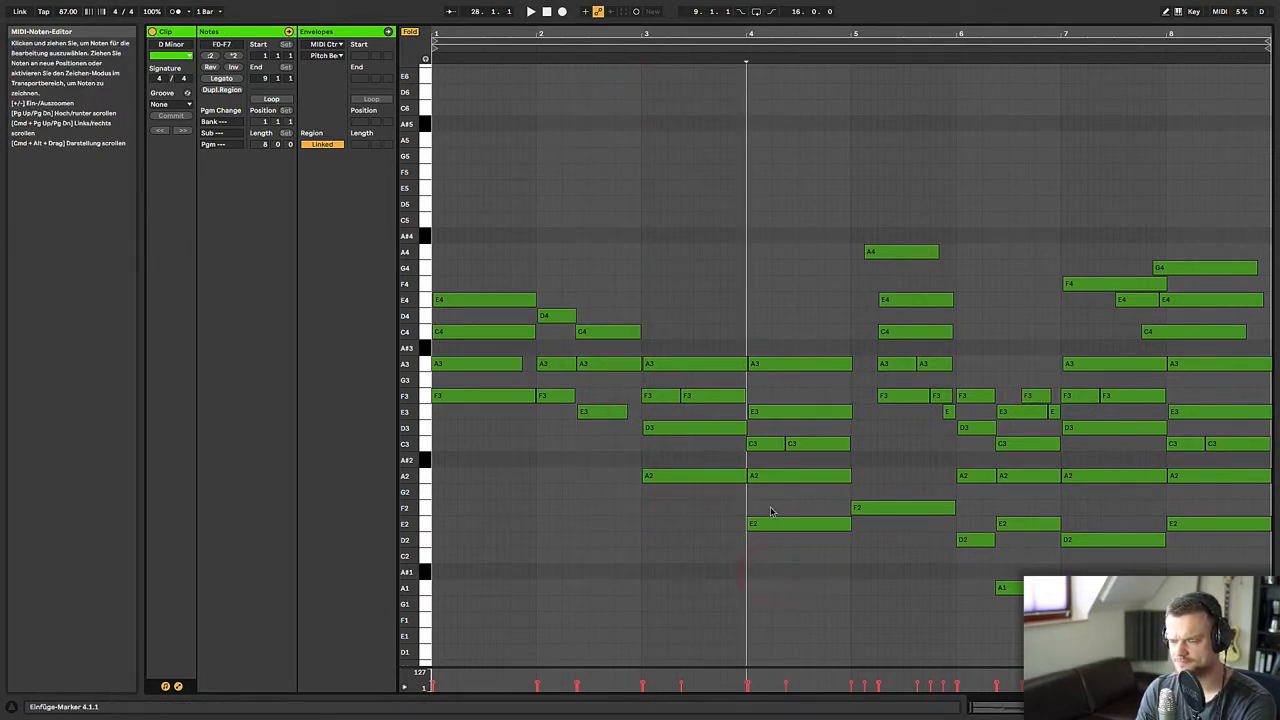
{"action": "left_click_drag", "start_coordinate": [742, 537], "coordinate": [694, 484]}
{"action": "key", "text": "shift+Up"}
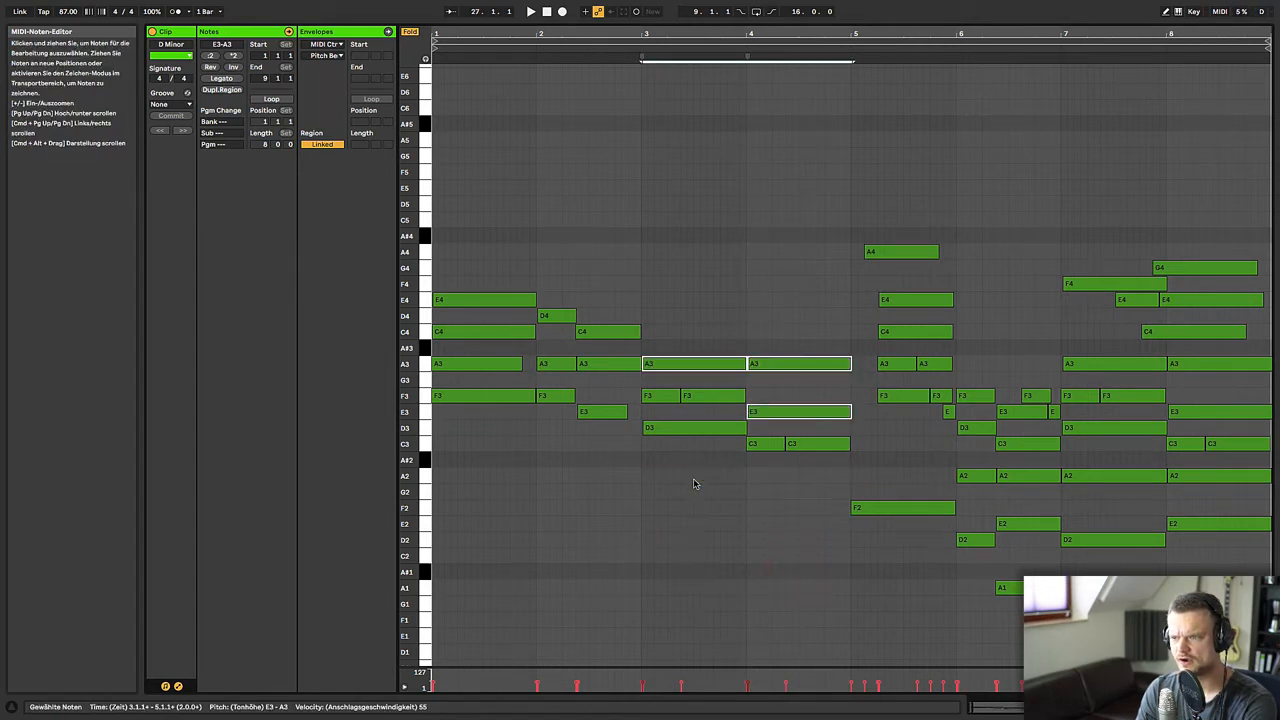
- Replace the notes in the clip's bars 5 to 8 with a copy of the edited chords from bars 1 to 4
{"action": "left_click", "coordinate": [594, 254]}
{"action": "key", "text": "space"}
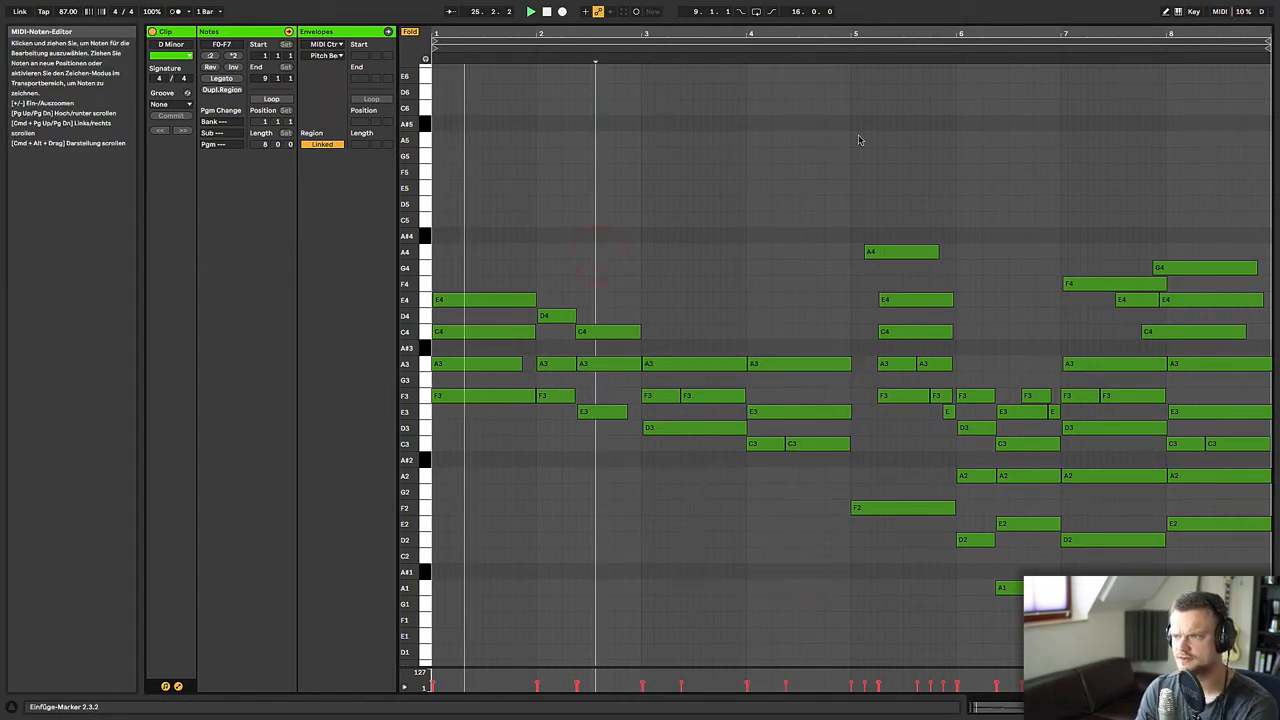
{"action": "left_click_drag", "start_coordinate": [861, 139], "coordinate": [1120, 557]}
{"action": "key", "text": "Delete"}
{"action": "left_click_drag", "start_coordinate": [846, 186], "coordinate": [568, 388]}
{"action": "key", "text": "super+a"}
{"action": "left_click_drag", "start_coordinate": [445, 397], "coordinate": [866, 407]}
- Set the Wavetable synth's oscillator position to 32%, filter frequency to 251 Hz, amp attack to 682 ms and unison mode to Noise
{"action": "key", "text": "Tab"}
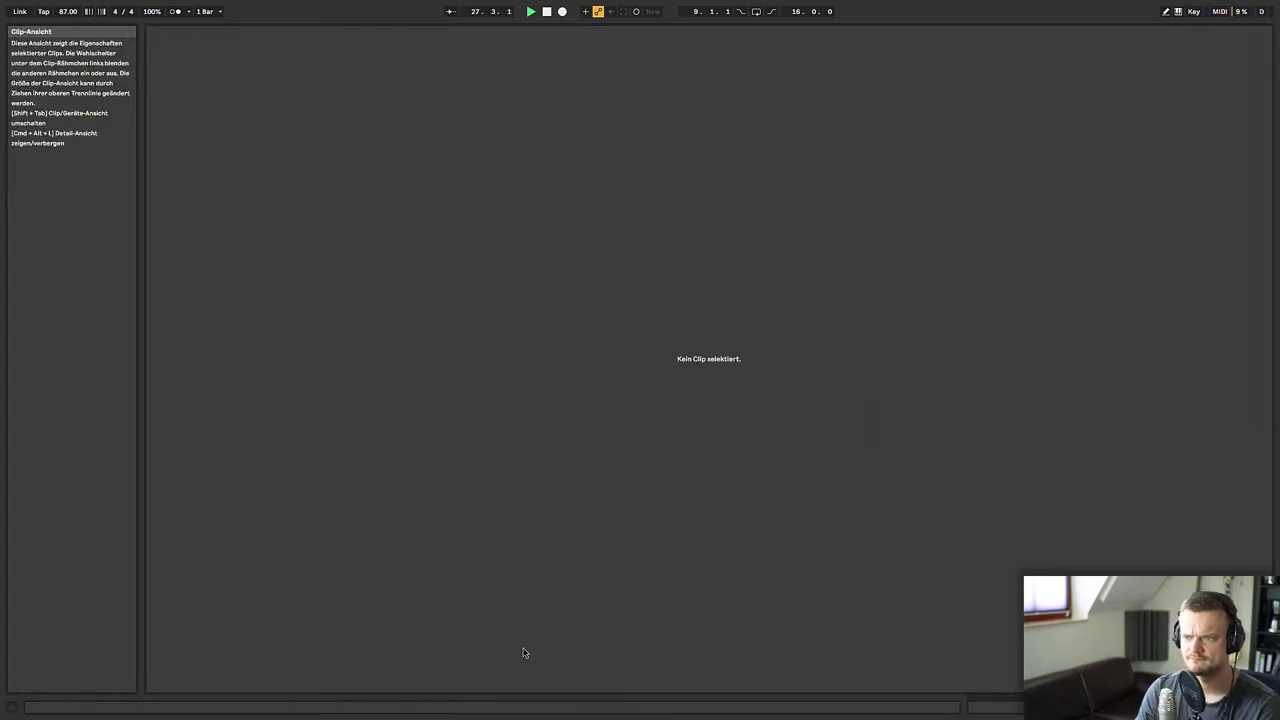
{"action": "key", "text": "Tab"}
{"action": "key", "text": "shift+Tab"}
{"action": "left_click", "coordinate": [765, 90]}
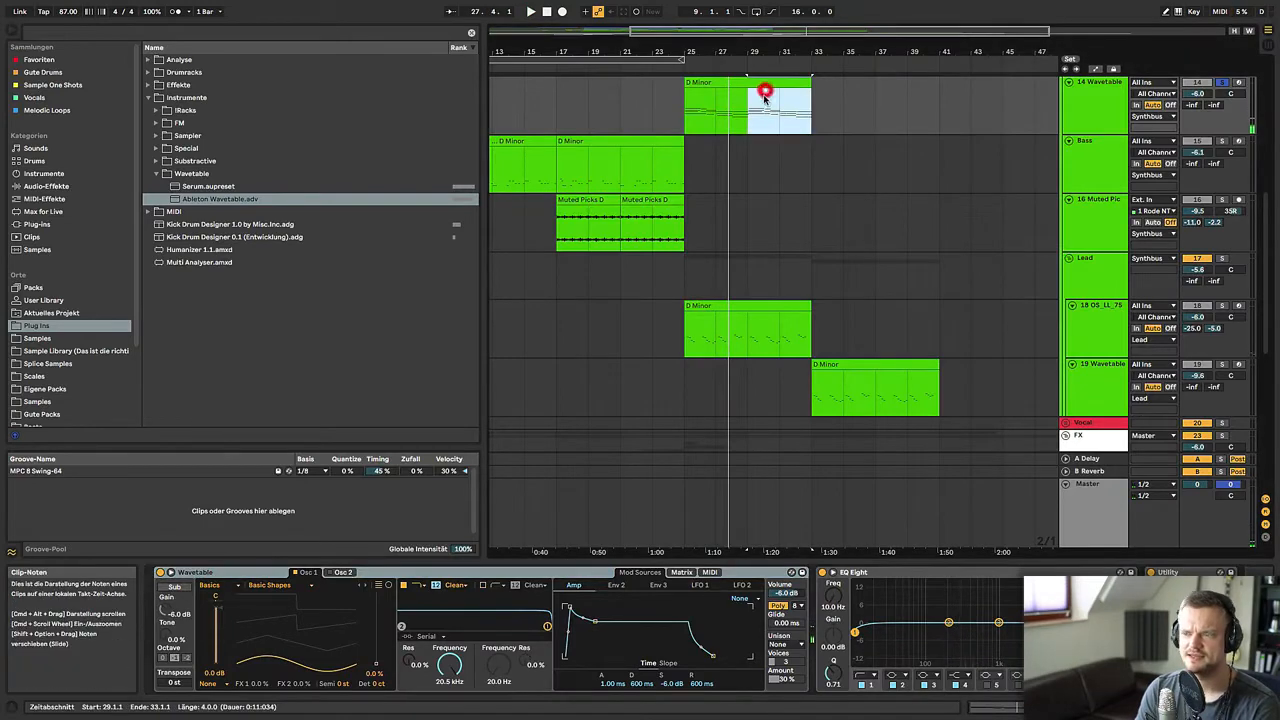
{"action": "left_click", "coordinate": [770, 82]}
{"action": "scroll", "coordinate": [723, 434], "scroll_direction": "up", "scroll_amount": 2}
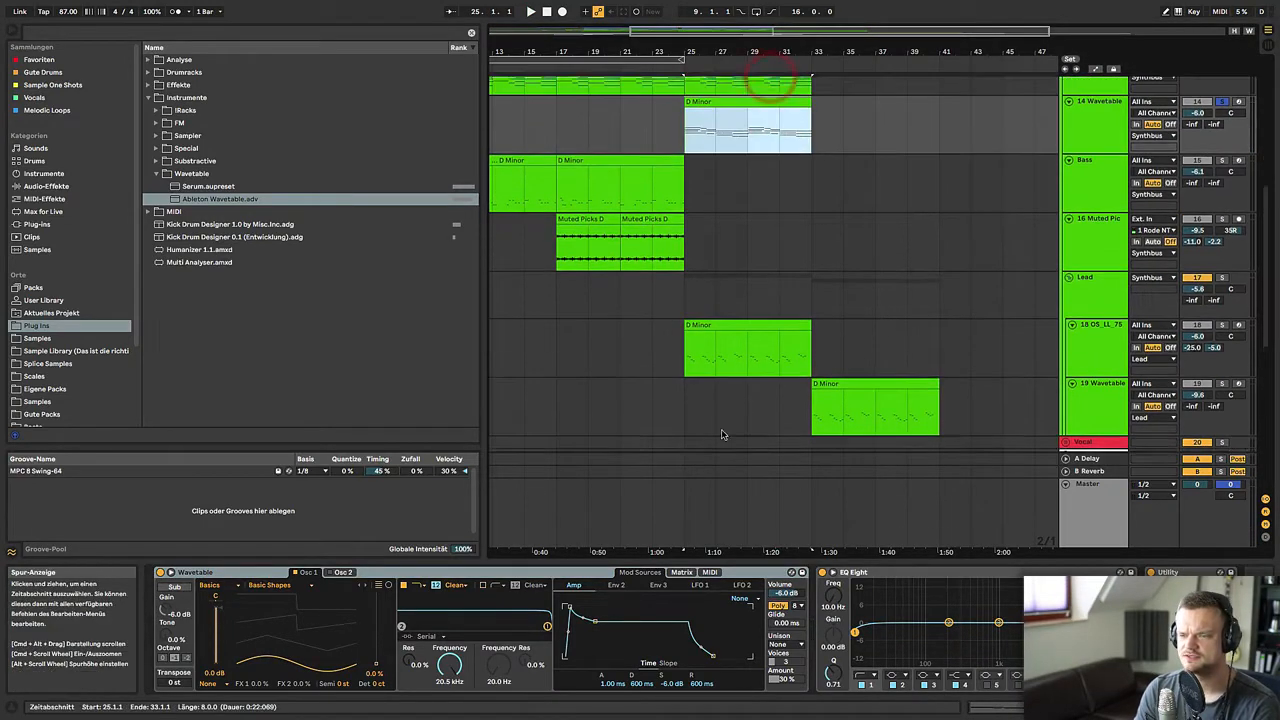
{"action": "scroll", "coordinate": [693, 512], "scroll_direction": "up", "scroll_amount": 1}
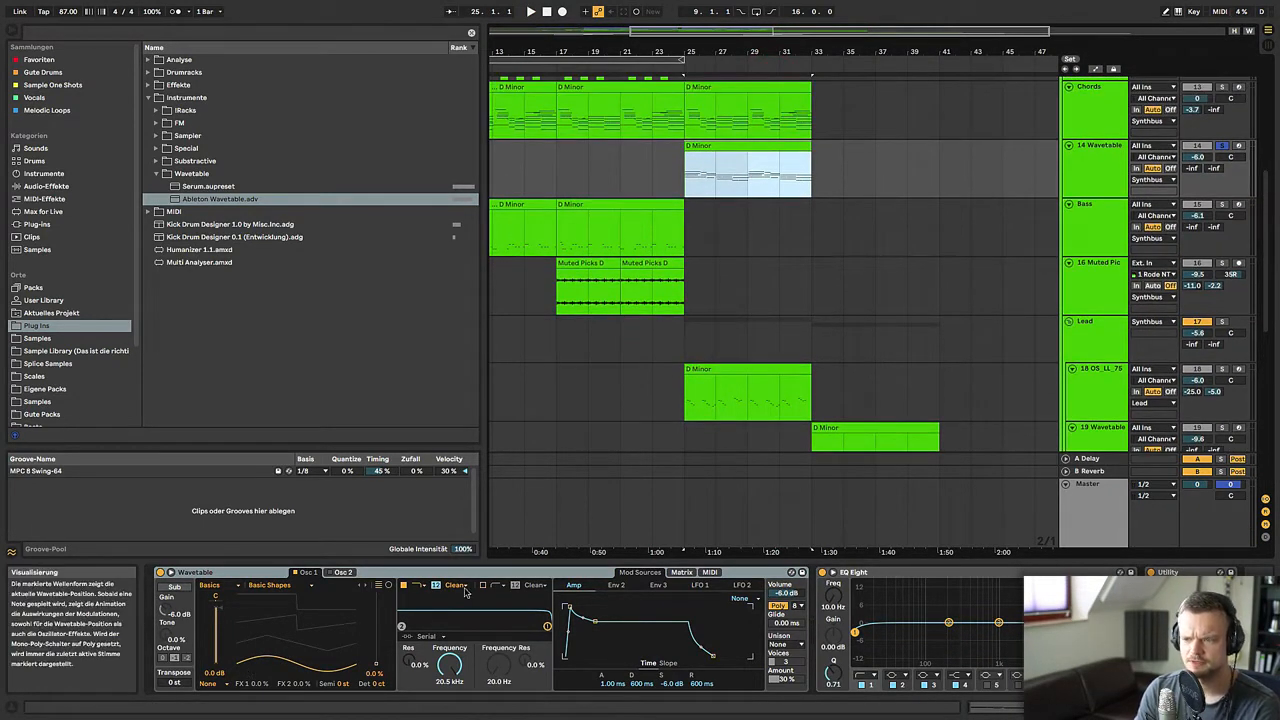
{"action": "left_click_drag", "start_coordinate": [281, 666], "coordinate": [281, 661]}
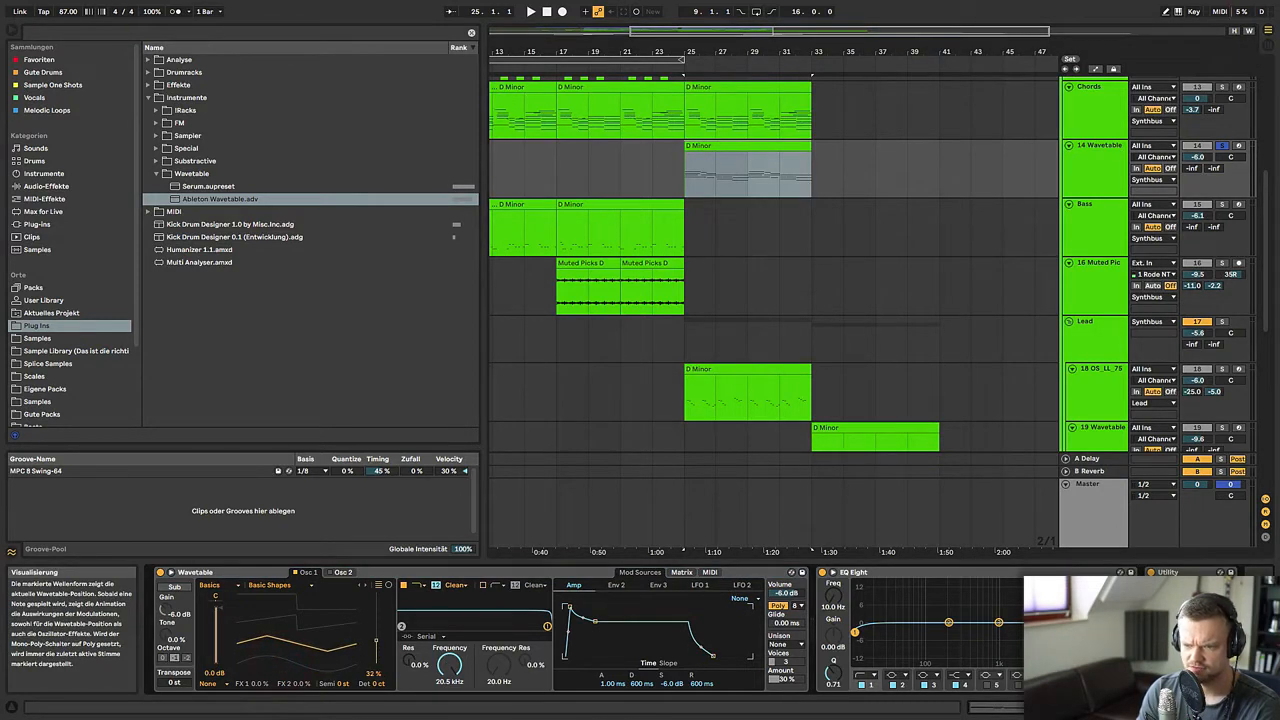
{"action": "left_click_drag", "start_coordinate": [447, 667], "coordinate": [447, 705]}
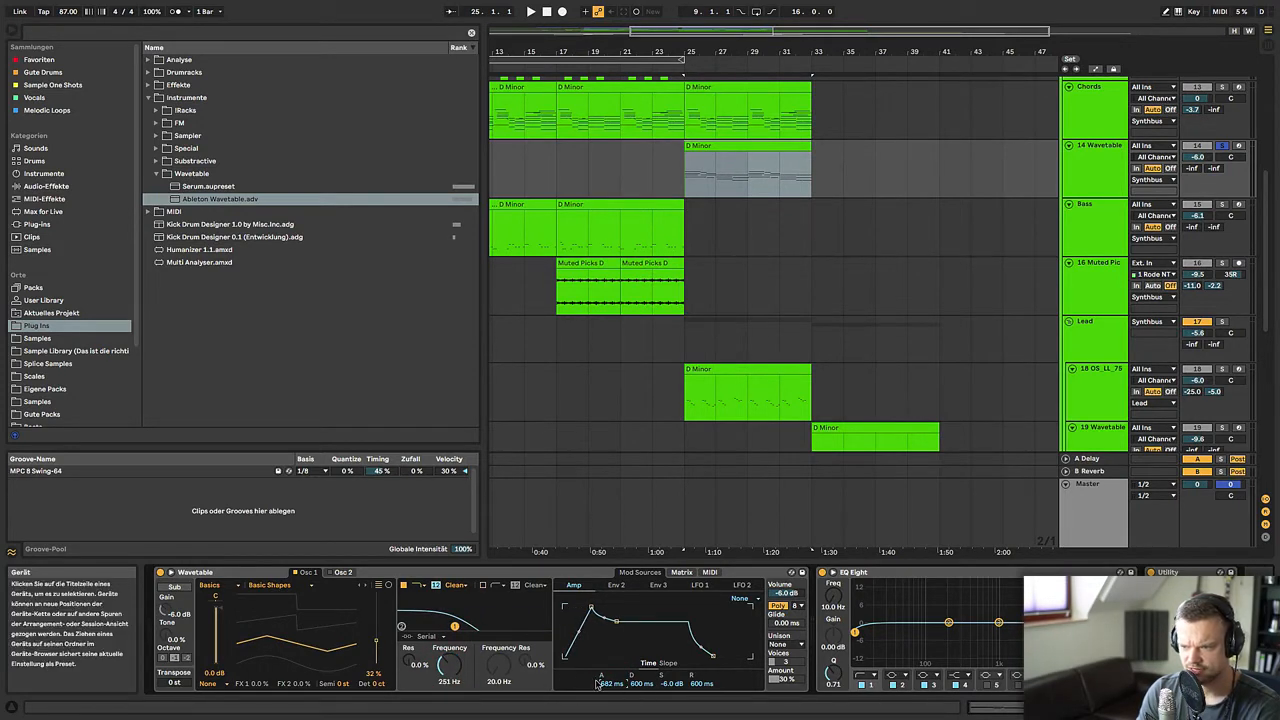
{"action": "left_click", "coordinate": [781, 646]}
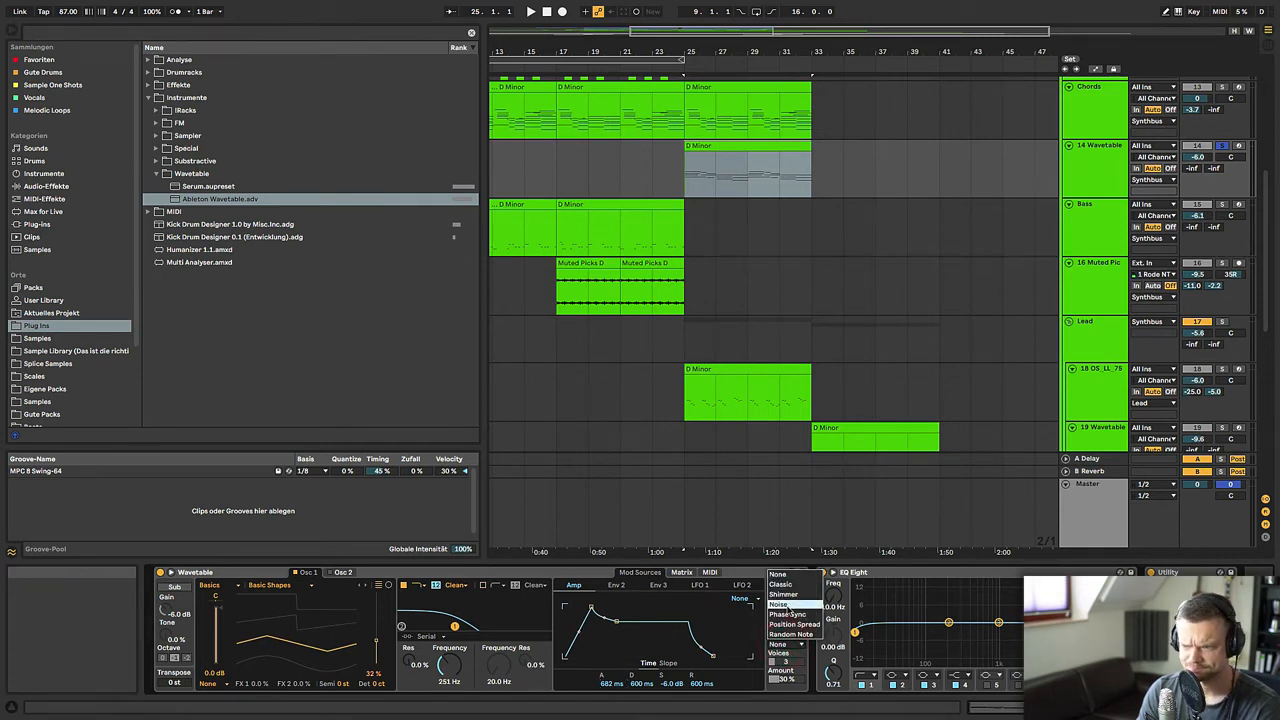
{"action": "left_click", "coordinate": [786, 606]}
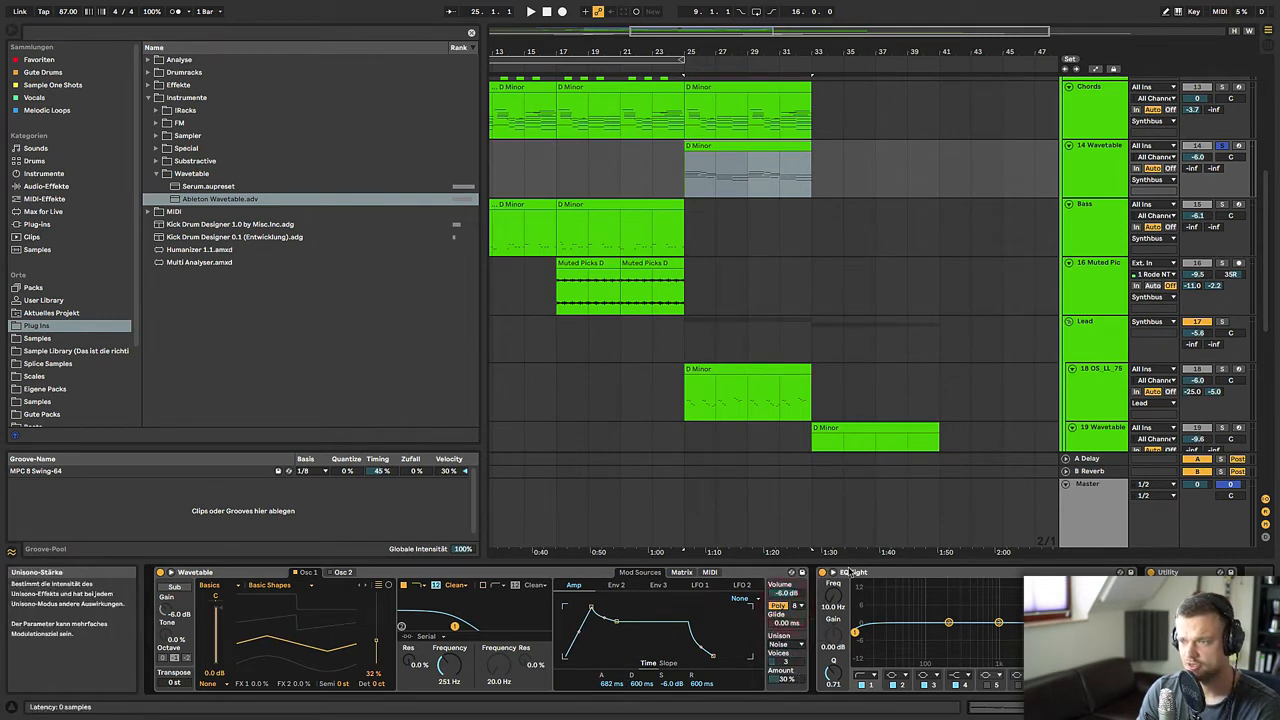
- While playing the Wavetable clip, set EQ Eight's low cut to 303 Hz with Q 0.53 and the delay and reverb sends to -7.0 and -8.0 dB
{"action": "left_click", "coordinate": [754, 170]}
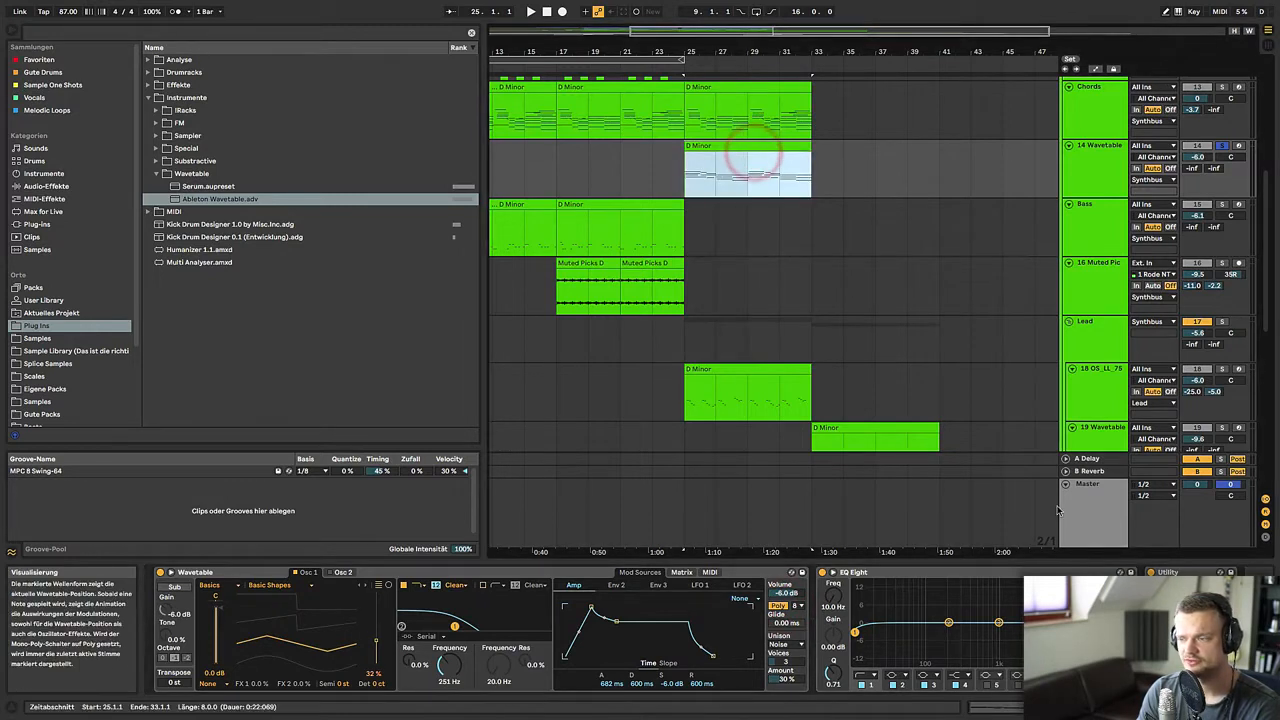
{"action": "key", "text": "space"}
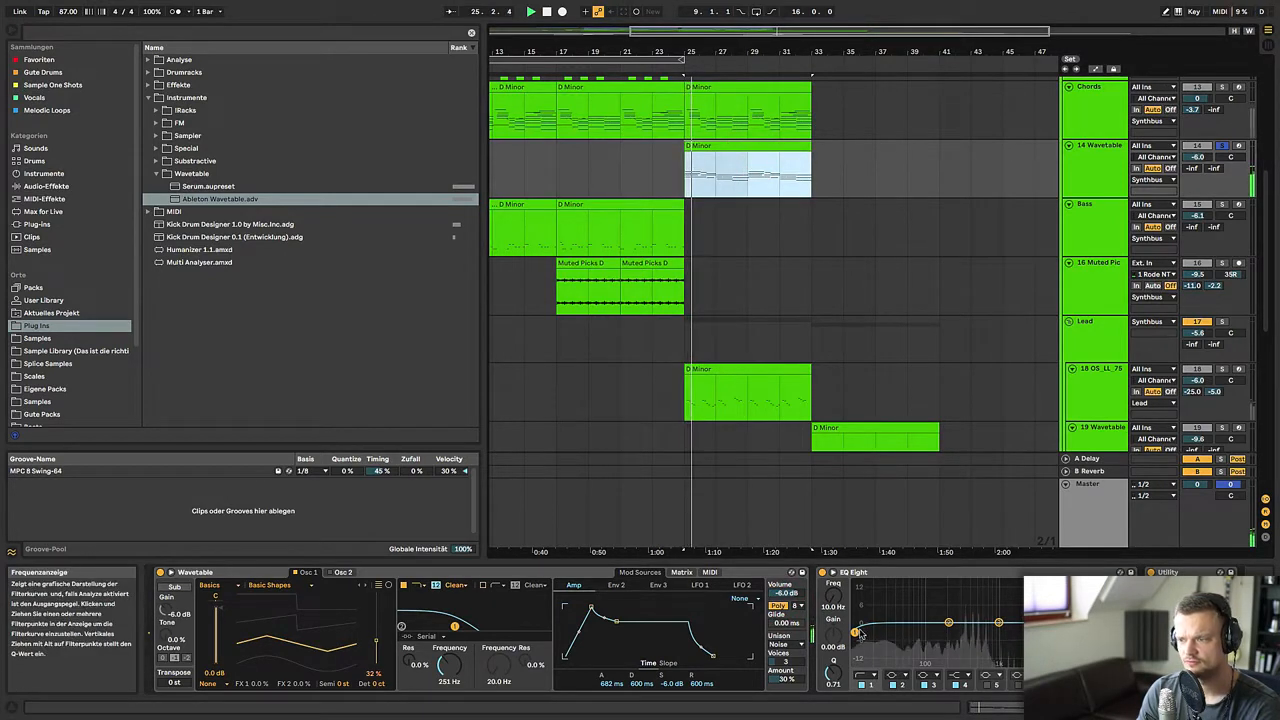
{"action": "left_click_drag", "start_coordinate": [856, 632], "coordinate": [958, 634]}
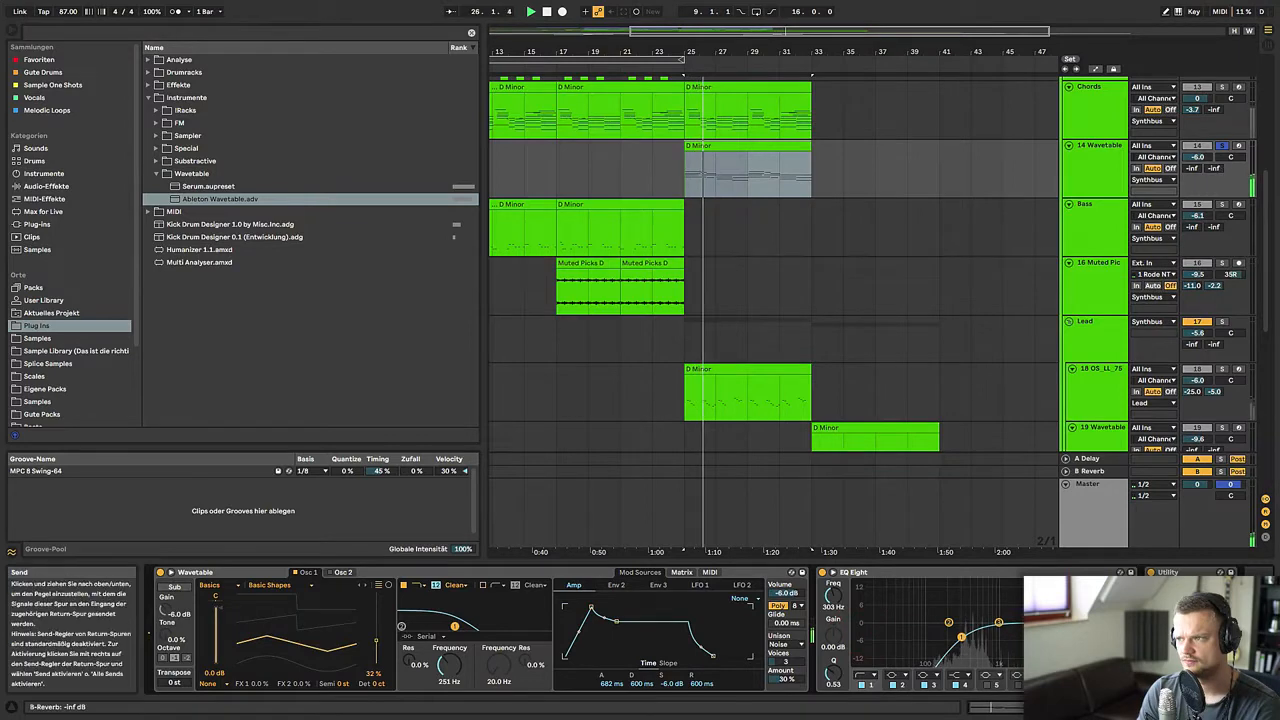
{"action": "left_click_drag", "start_coordinate": [1216, 172], "coordinate": [1194, 166]}
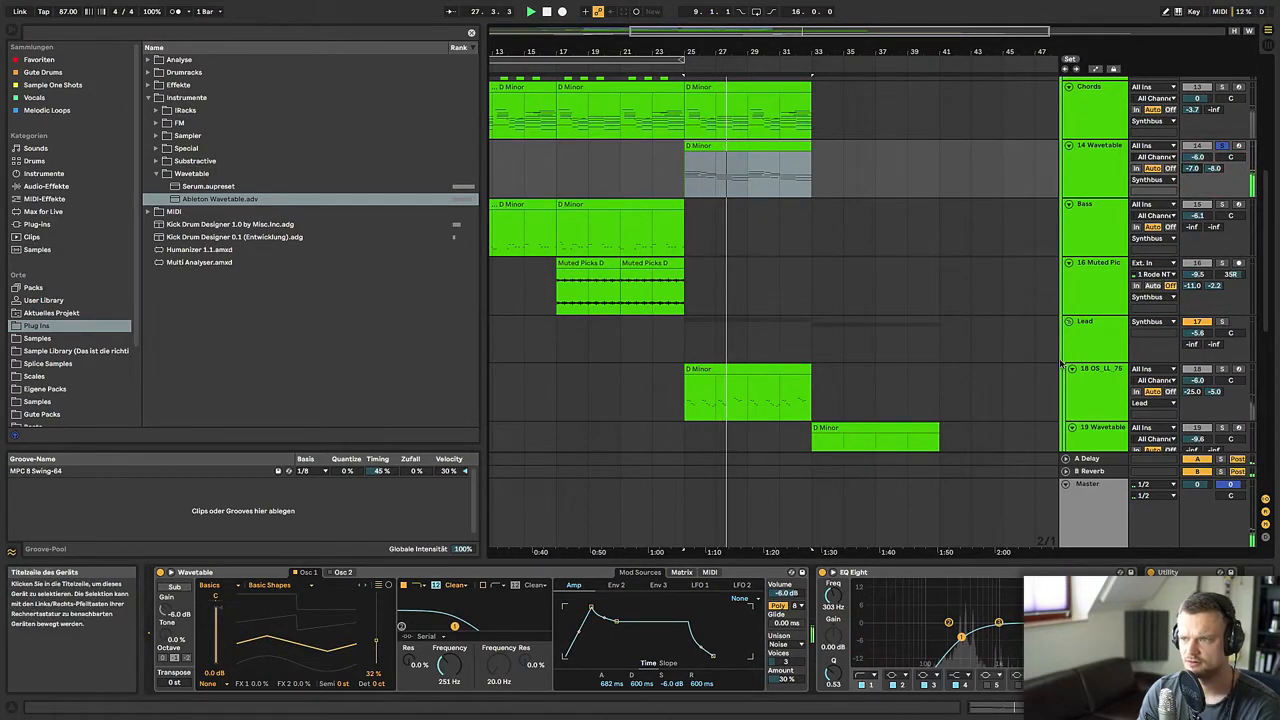
- Audition the Wavetable track soloed together with Chords, set its volume to -6.9 dB, and take both tracks out of solo
{"action": "scroll", "coordinate": [1108, 234], "scroll_direction": "up", "scroll_amount": 3}
{"action": "scroll", "coordinate": [1108, 234], "scroll_direction": "up", "scroll_amount": 1}
{"action": "left_click", "coordinate": [1221, 310]}
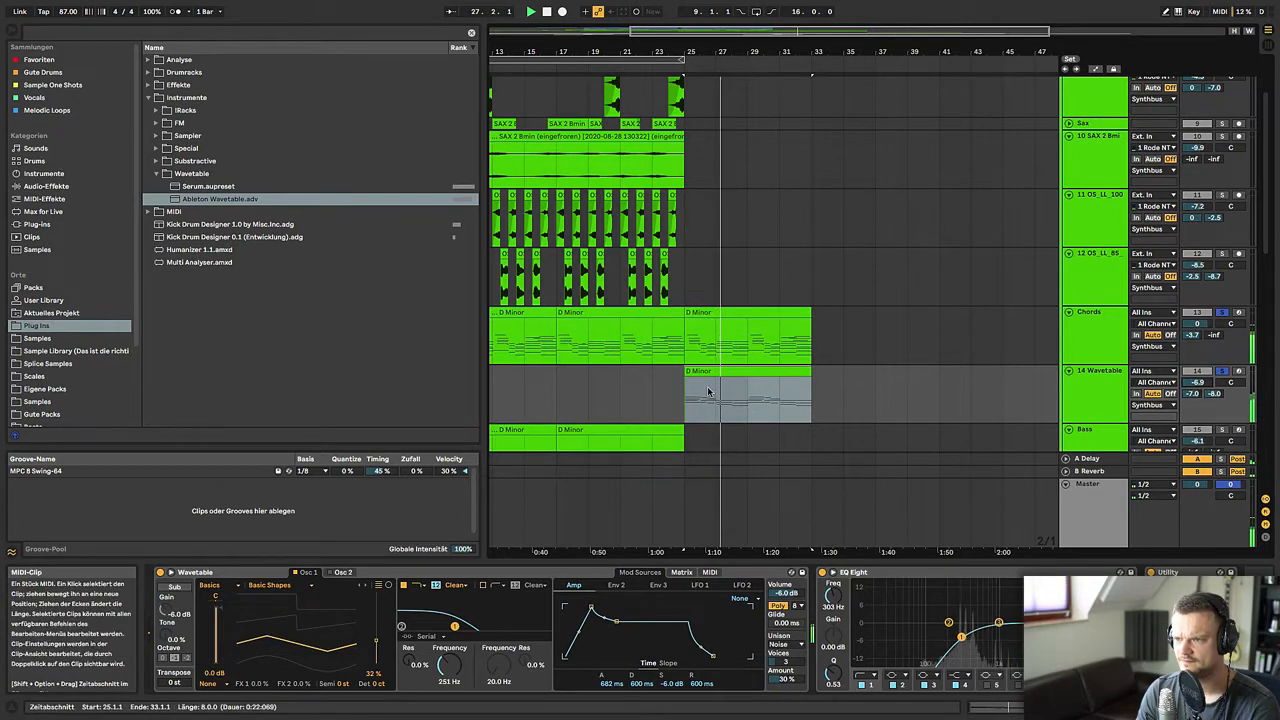
{"action": "left_click", "coordinate": [1222, 312]}
{"action": "left_click", "coordinate": [1222, 371]}
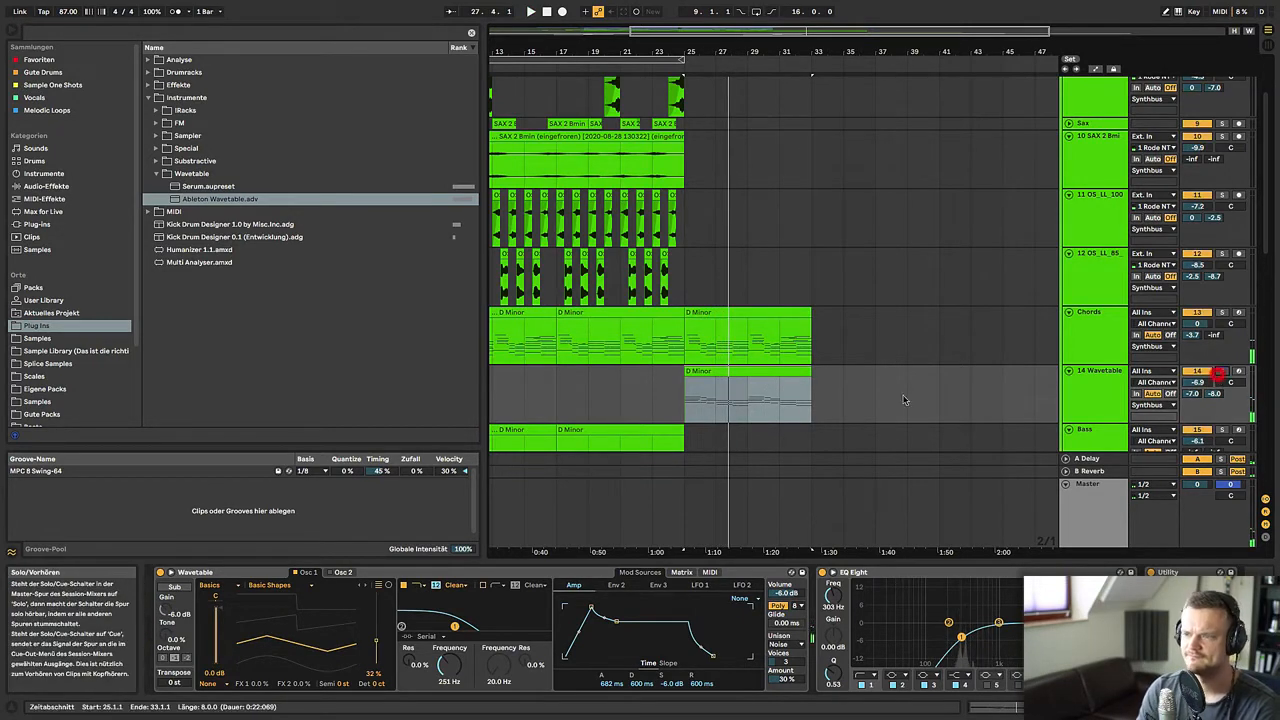
- Listen to the transition into the new section from bar 23 while looking over the arrangement's tracks
{"action": "key", "text": "space"}
{"action": "left_click", "coordinate": [655, 385]}
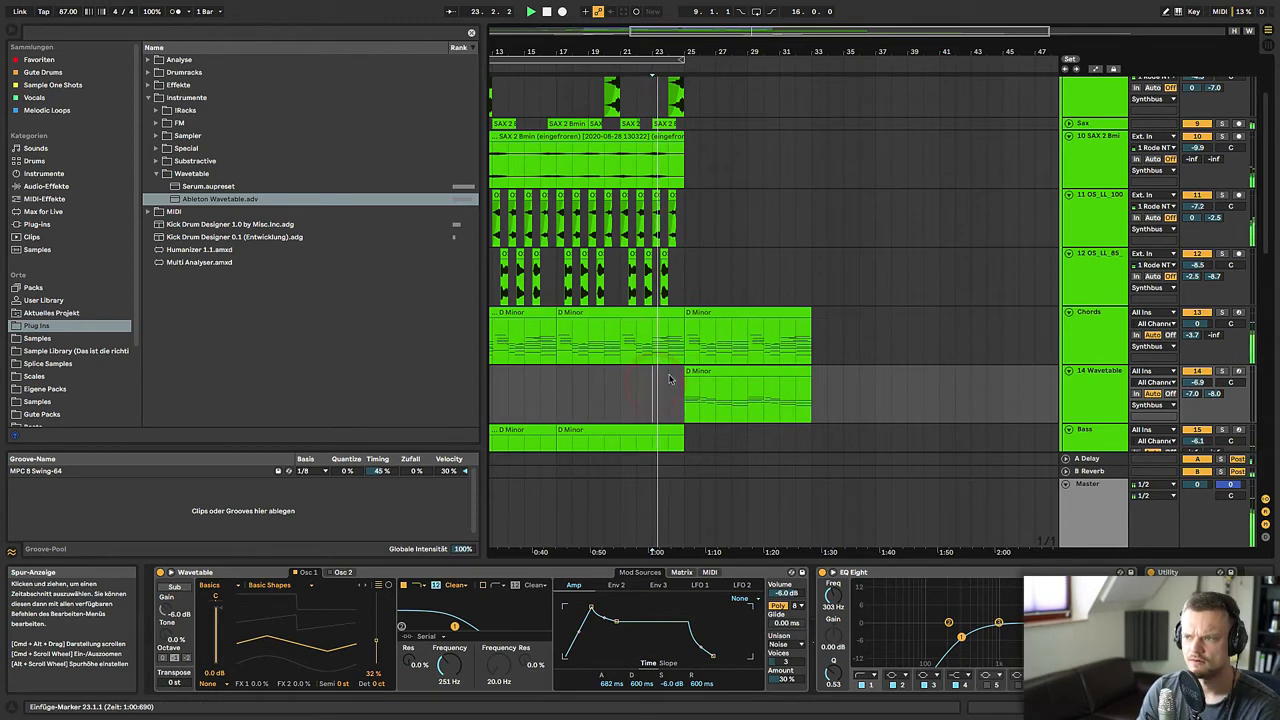
{"action": "double_click", "coordinate": [654, 51]}
{"action": "scroll", "coordinate": [775, 398], "scroll_direction": "up", "scroll_amount": 1}
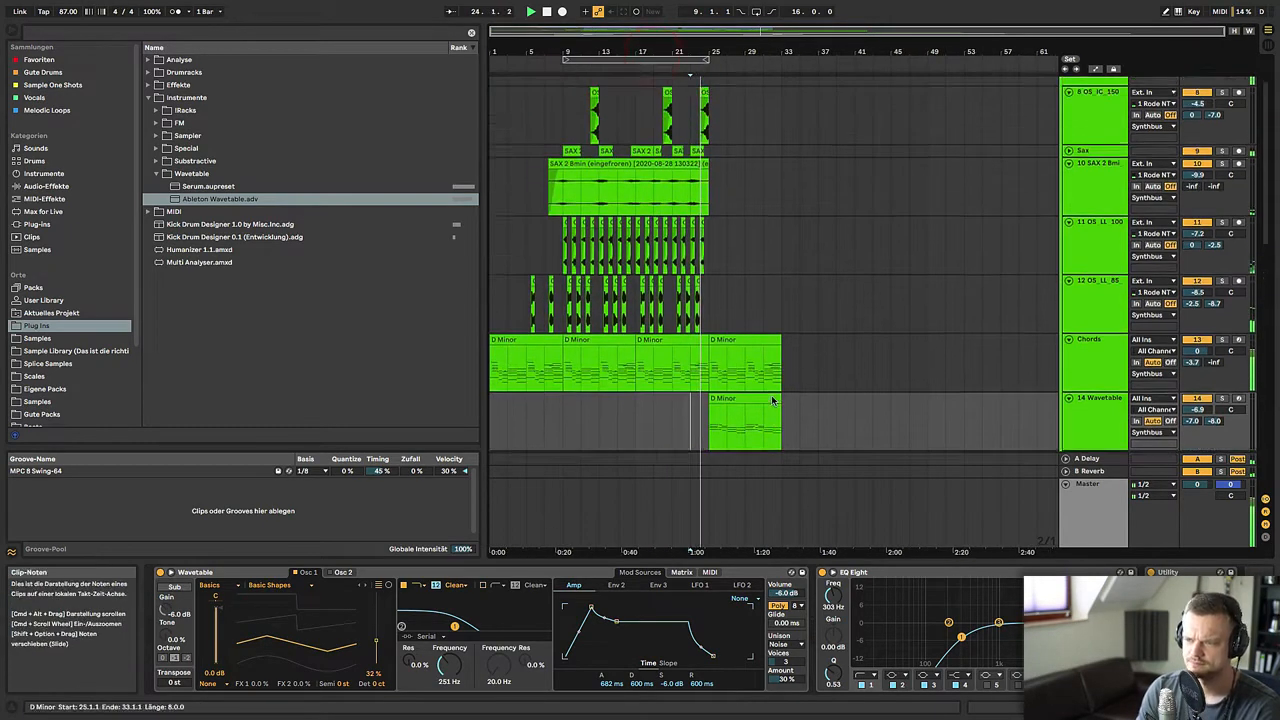
{"action": "scroll", "coordinate": [771, 400], "scroll_direction": "down", "scroll_amount": 5}
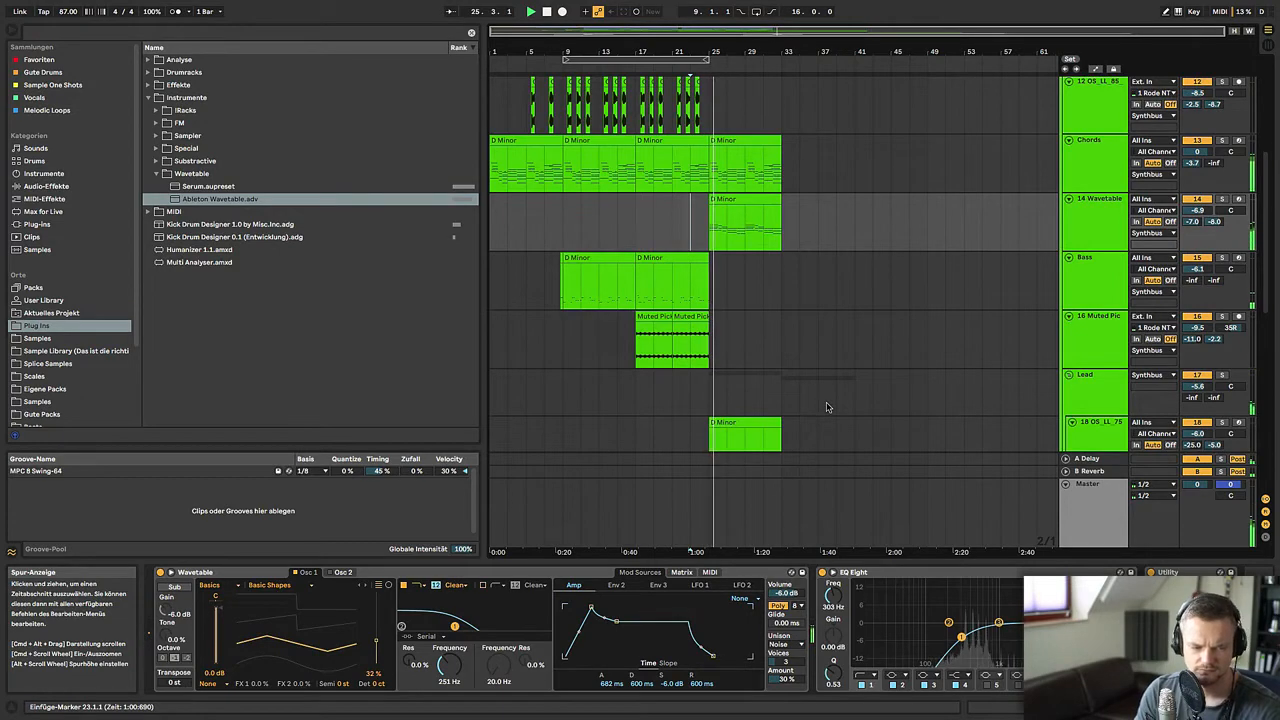
{"action": "scroll", "coordinate": [826, 407], "scroll_direction": "up", "scroll_amount": 6}
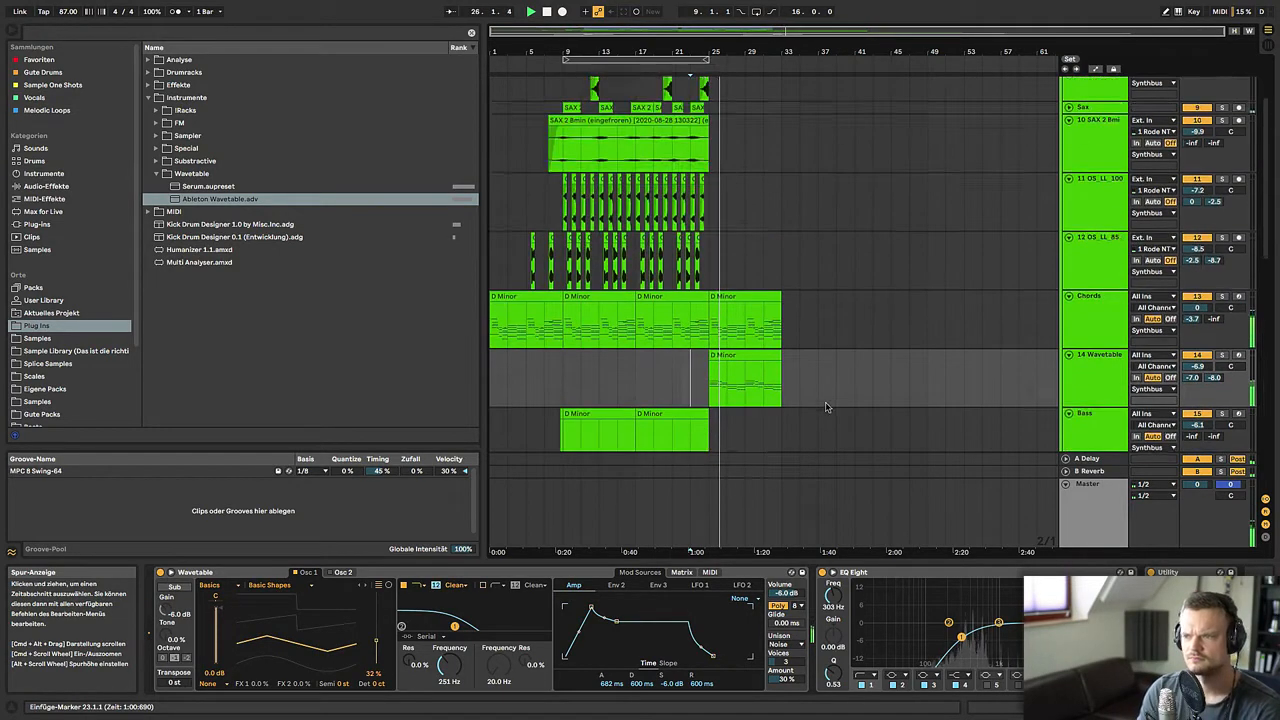
- Unfold the Drumbus group, insert an audio track directly below the 4 OS_LL_Chu track, and select bars 25 to 33 on it
{"action": "left_click", "coordinate": [1066, 81]}
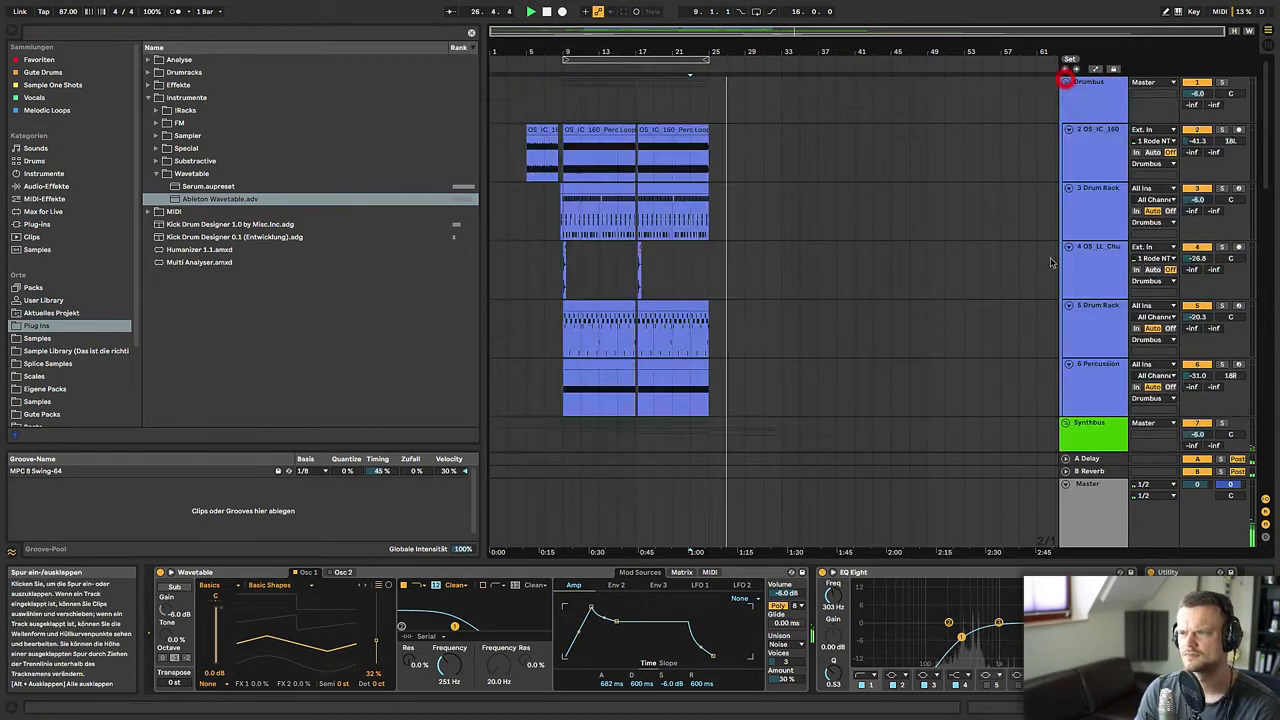
{"action": "left_click", "coordinate": [1083, 267]}
{"action": "scroll", "coordinate": [1043, 329], "scroll_direction": "down", "scroll_amount": 2}
{"action": "scroll", "coordinate": [1043, 329], "scroll_direction": "up", "scroll_amount": 2}
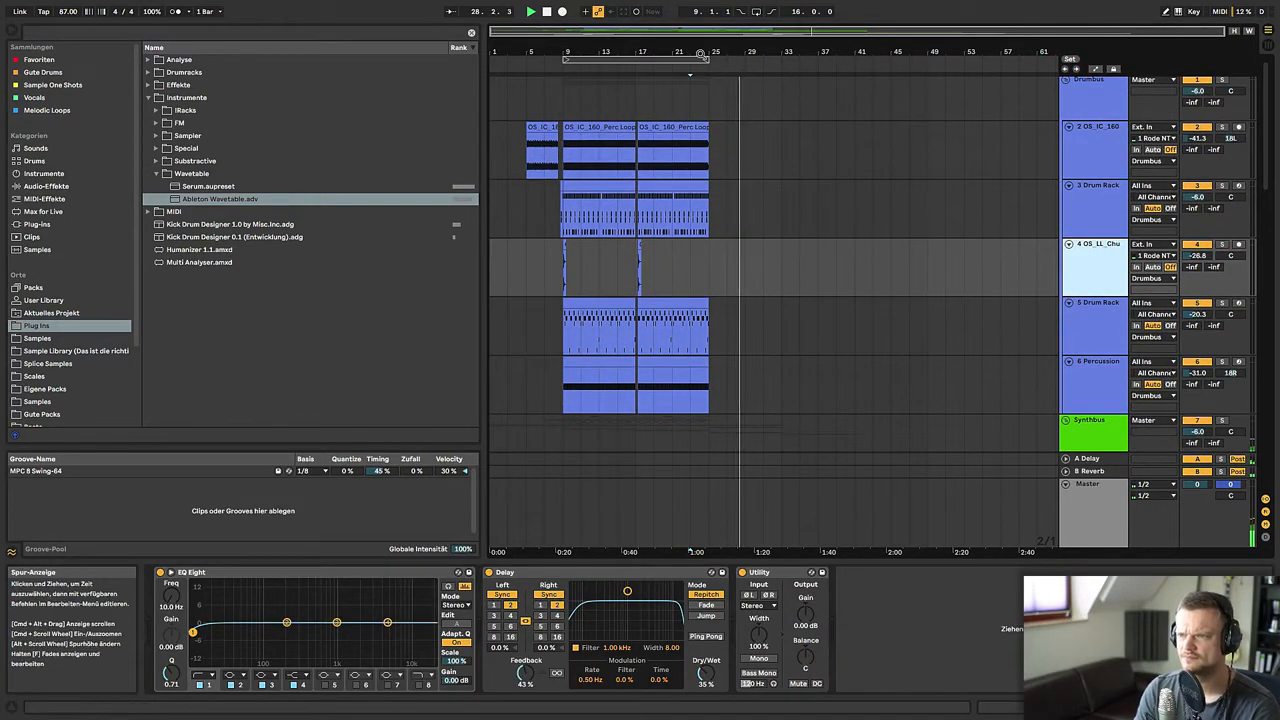
{"action": "left_click_drag", "start_coordinate": [700, 52], "coordinate": [700, 62]}
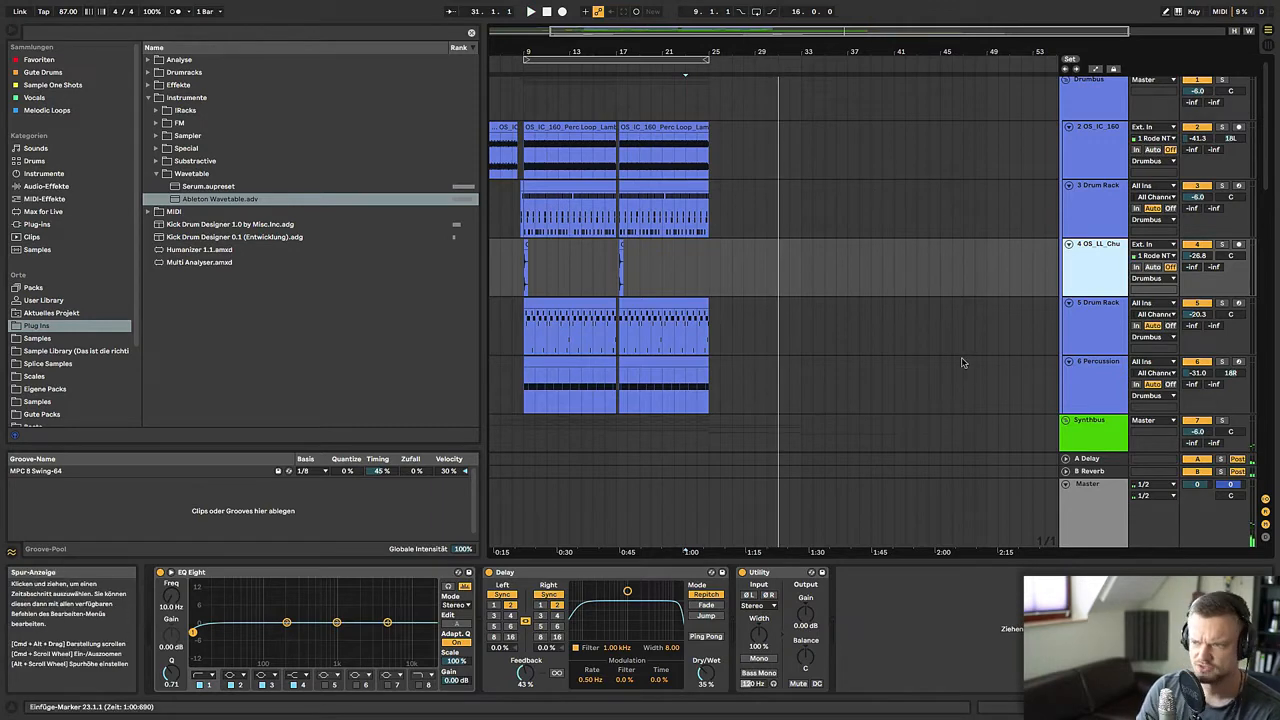
{"action": "key", "text": "super+t"}
{"action": "left_click_drag", "start_coordinate": [772, 52], "coordinate": [772, 64]}
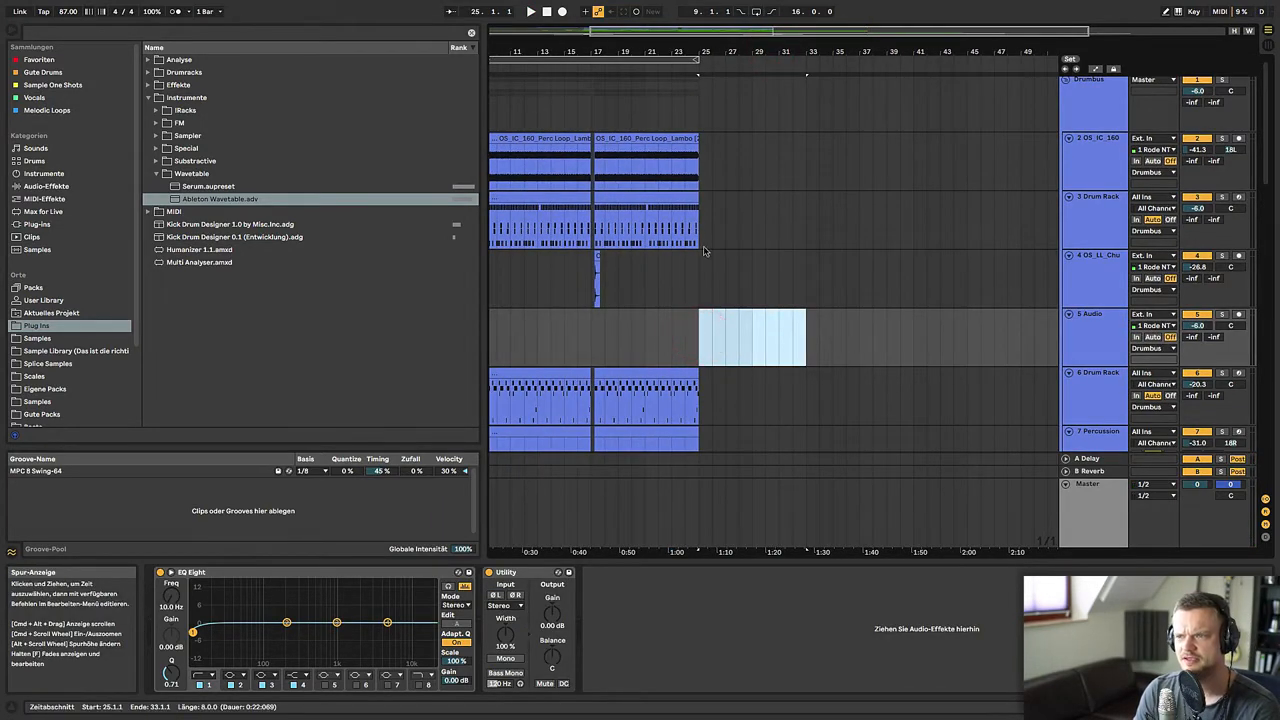
- Place the OS_LL_Softly Ride one-shot on the empty drum audio track at bar 25 and set the track's volume to -14.3 dB
{"action": "left_click_drag", "start_coordinate": [656, 51], "coordinate": [769, 51]}
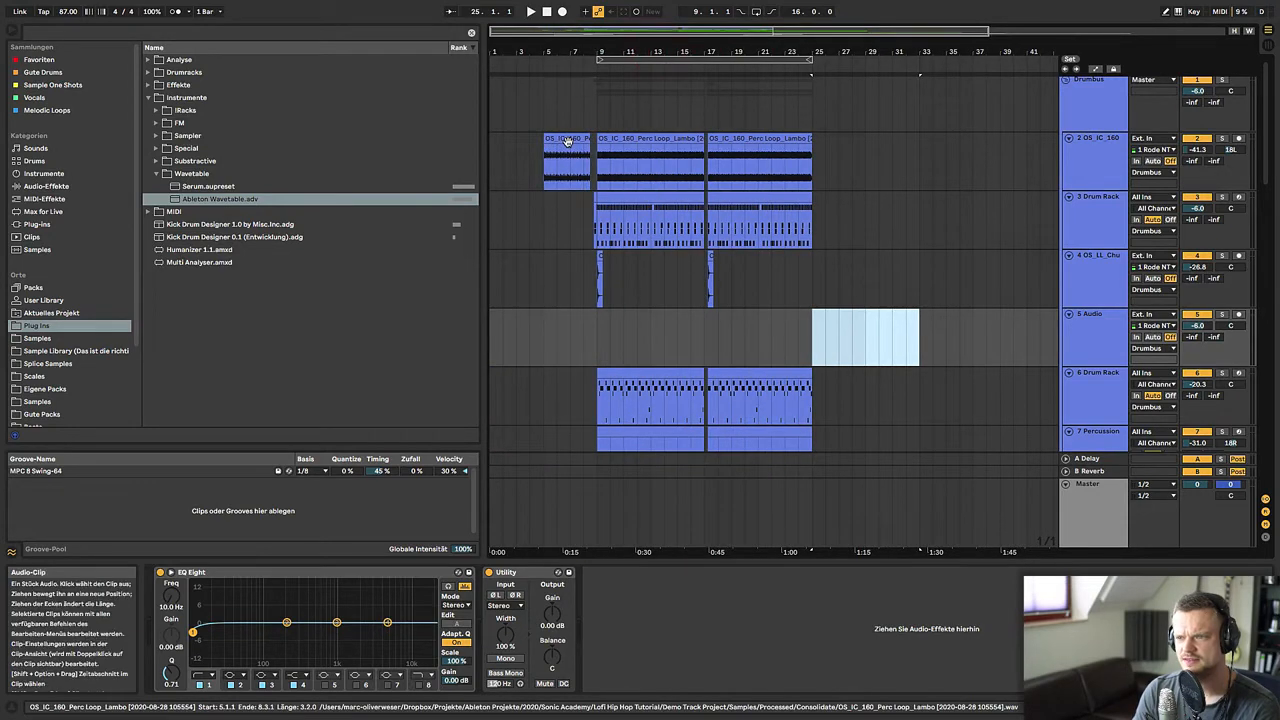
{"action": "left_click", "coordinate": [567, 142]}
{"action": "left_click", "coordinate": [84, 312]}
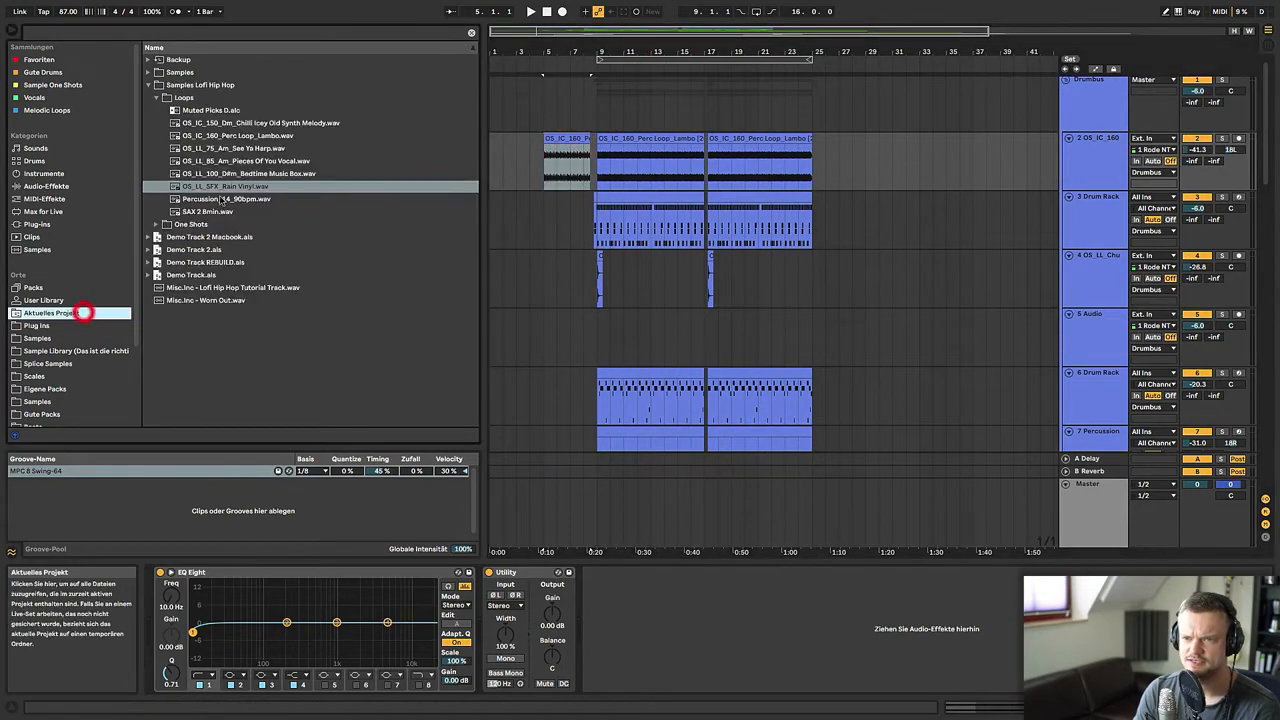
{"action": "left_click", "coordinate": [157, 225]}
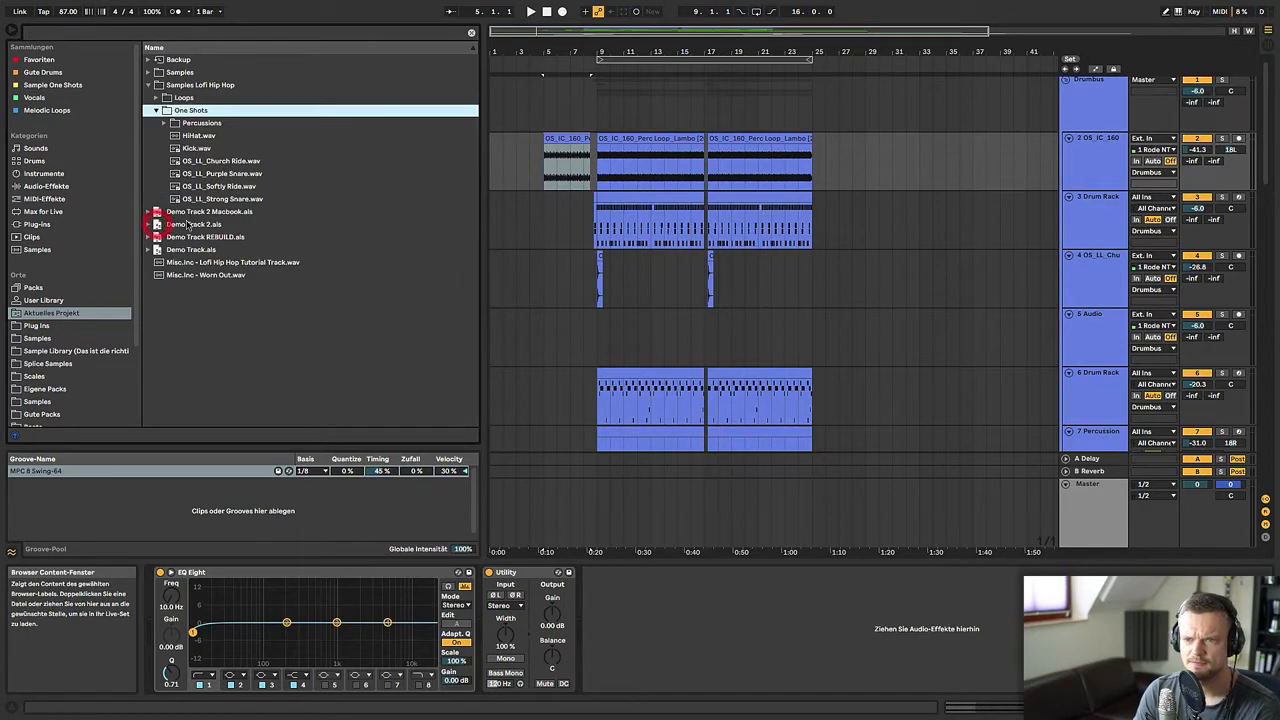
{"action": "left_click", "coordinate": [206, 187]}
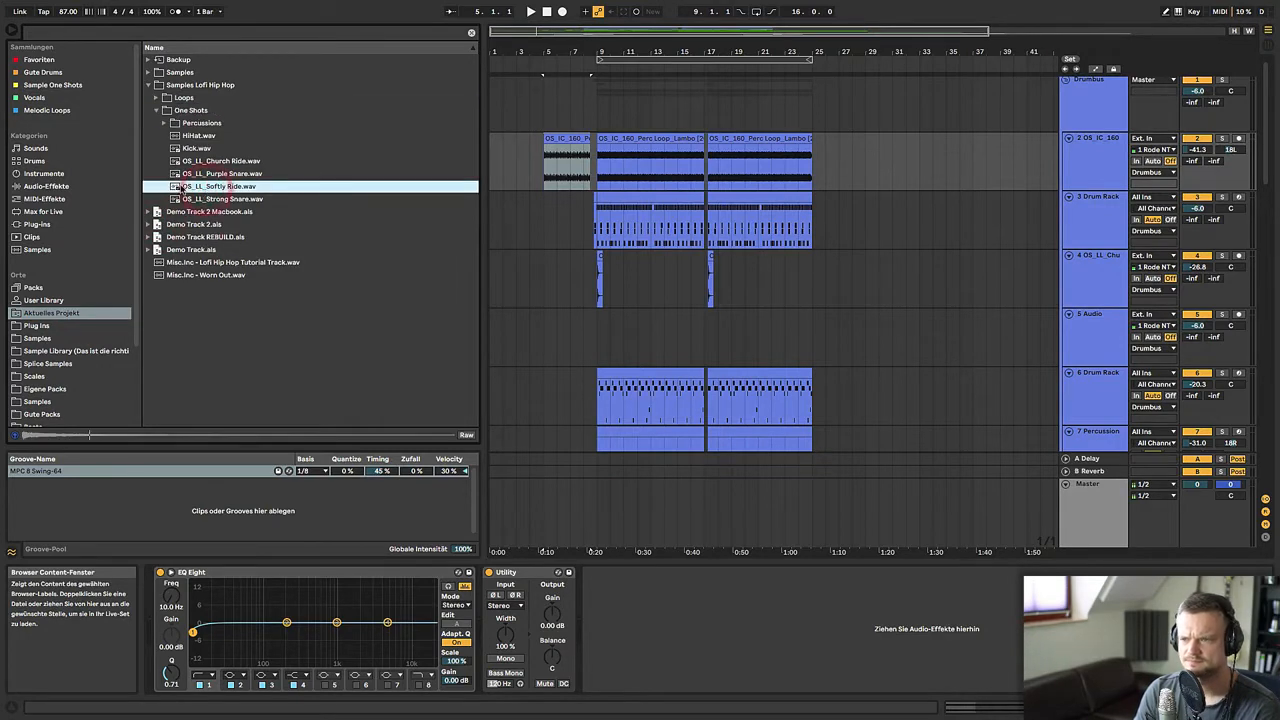
{"action": "left_click_drag", "start_coordinate": [178, 187], "coordinate": [823, 329]}
{"action": "mouse_move", "coordinate": [823, 51]}
{"action": "left_mouse_down"}
{"action": "mouse_move", "coordinate": [834, 86]}
{"action": "mouse_move", "coordinate": [823, 45]}
{"action": "left_mouse_up"}
{"action": "left_click_drag", "start_coordinate": [1200, 325], "coordinate": [1202, 329]}
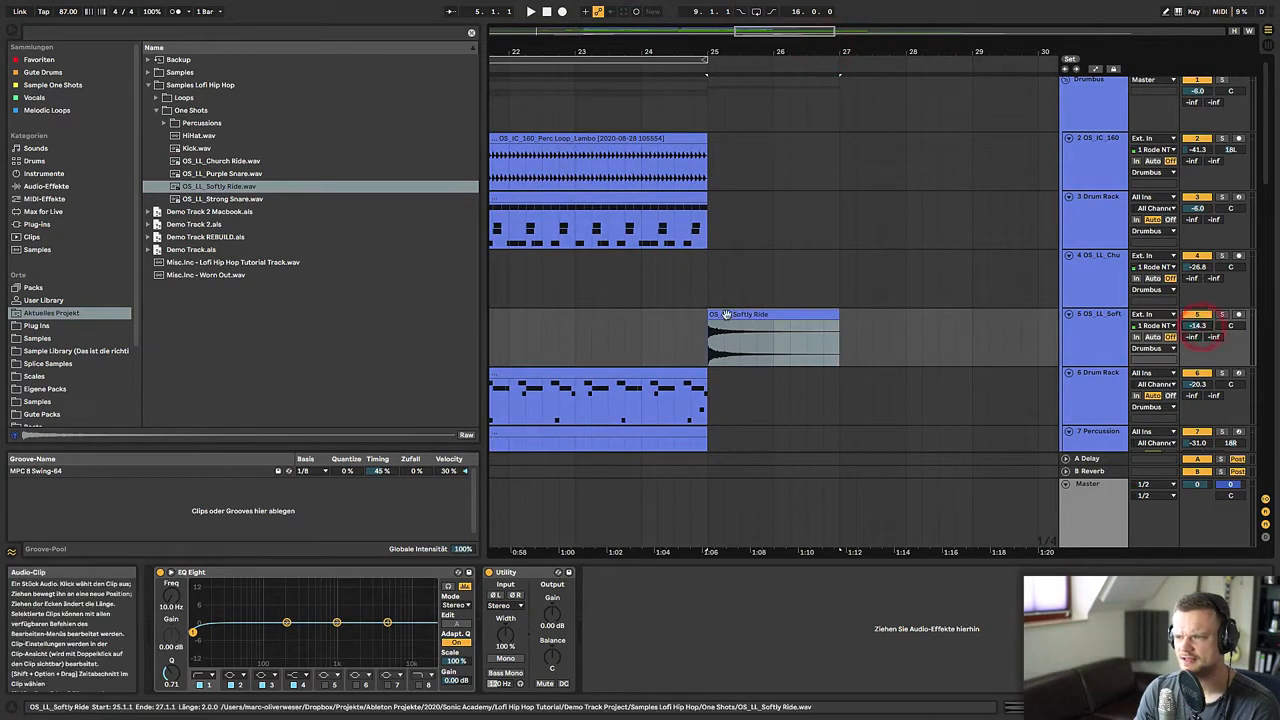
- Shorten the Softly Ride clip to end near 25.4.2 and set its track volume to -26.8 dB while auditioning from bar 25
{"action": "double_click", "coordinate": [779, 316]}
{"action": "left_click", "coordinate": [285, 44]}
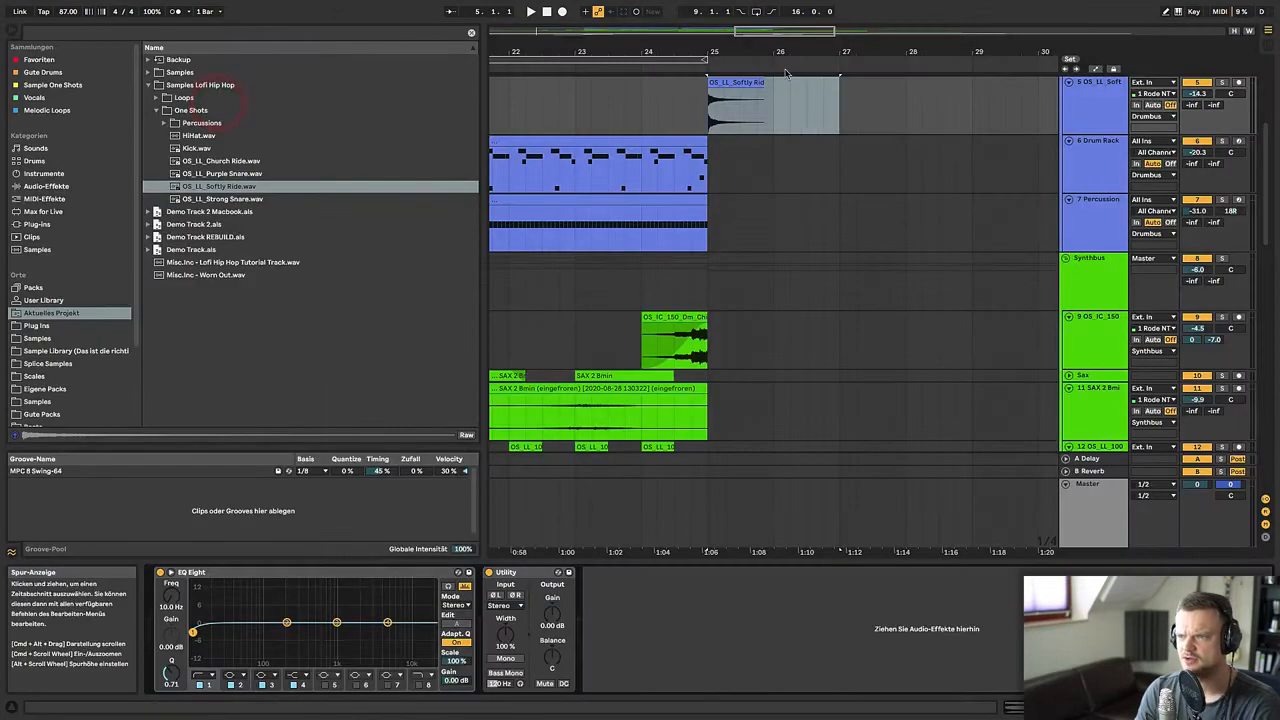
{"action": "left_click", "coordinate": [740, 83]}
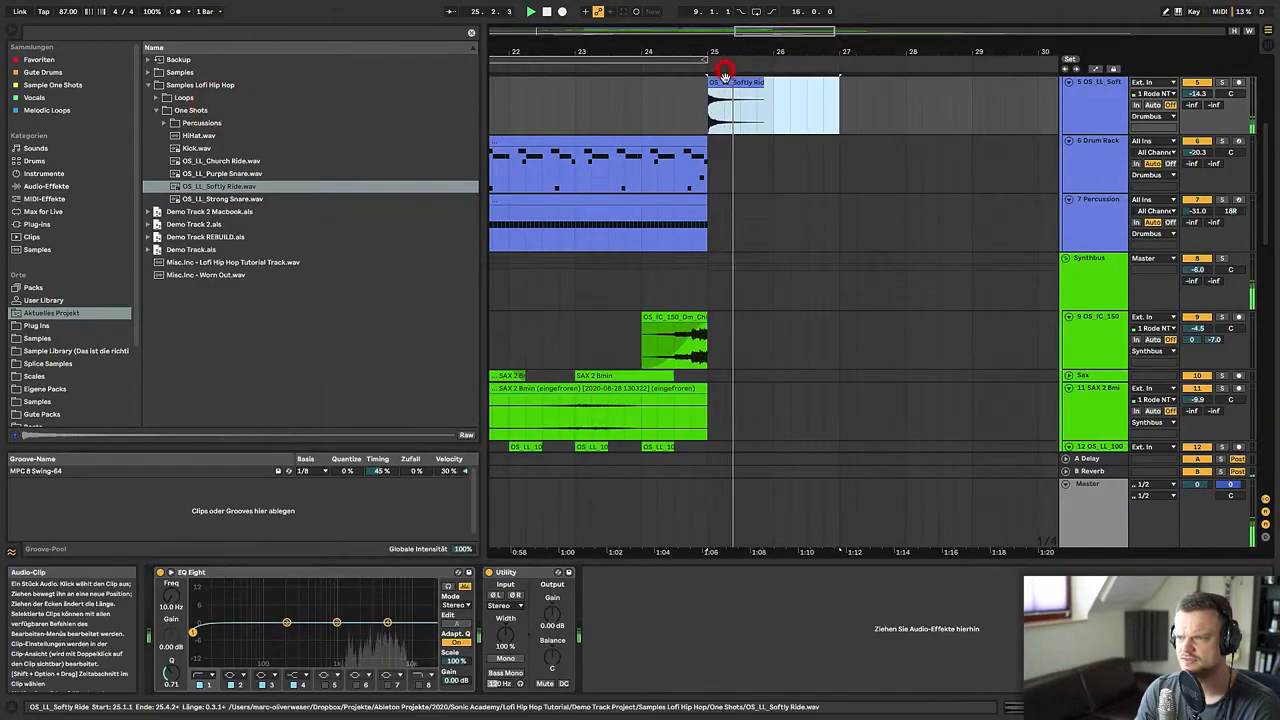
{"action": "key", "text": "space"}
{"action": "key", "text": "space"}
{"action": "scroll", "coordinate": [846, 217], "scroll_direction": "up", "scroll_amount": 3}
{"action": "key", "text": "space"}
{"action": "key", "text": "space"}
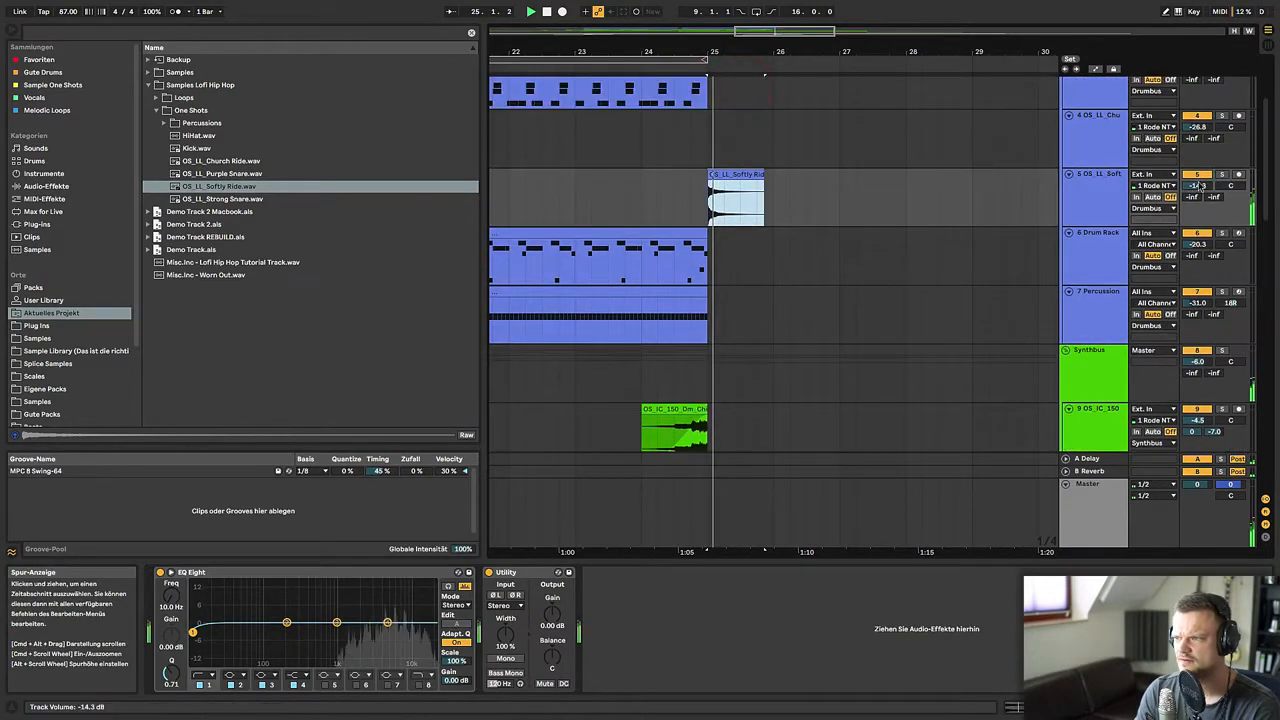
{"action": "left_click_drag", "start_coordinate": [1199, 185], "coordinate": [1199, 215]}
{"action": "key", "text": "space"}
{"action": "key", "text": "space"}
- Copy the Softly Ride clip one beat on to 25.2, leaving a one-beat hit at bar 25, and play it back
{"action": "left_click_drag", "start_coordinate": [731, 49], "coordinate": [728, 75]}
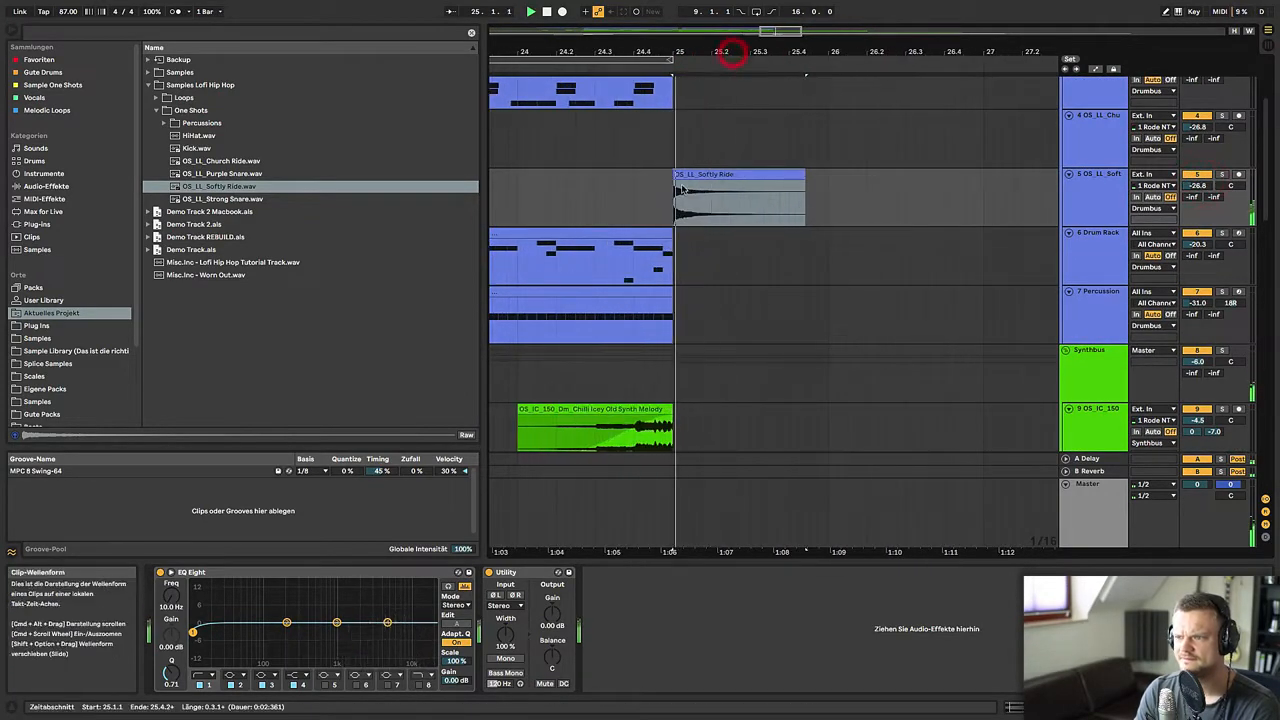
{"action": "left_click", "coordinate": [703, 176]}
{"action": "left_click_drag", "start_coordinate": [738, 184], "coordinate": [743, 180]}
{"action": "left_click", "coordinate": [703, 178]}
{"action": "key", "text": "space"}
{"action": "key", "text": "space"}
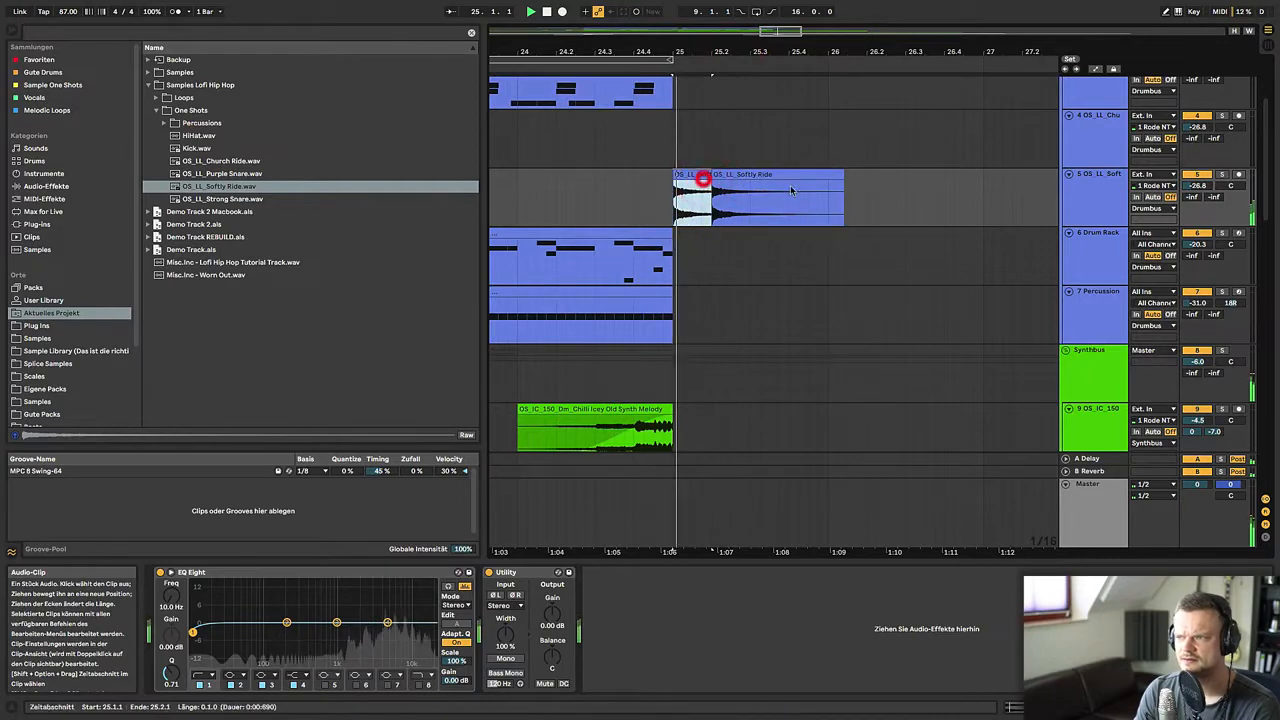
- Set the ride track's panning to 3L and its volume to -32.0 dB while auditioning the hits
{"action": "left_click_drag", "start_coordinate": [1217, 186], "coordinate": [1202, 207]}
{"action": "key", "text": "space"}
{"action": "key", "text": "space"}
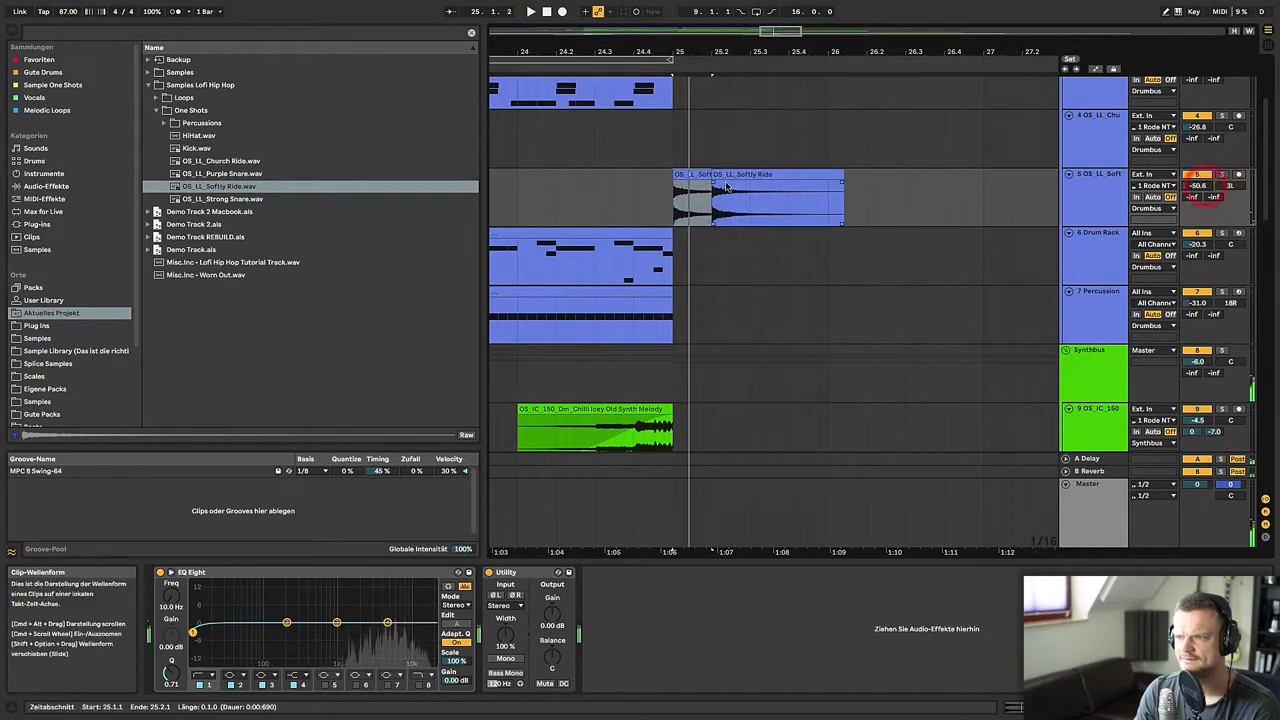
{"action": "key", "text": "space"}
{"action": "left_click", "coordinate": [666, 183]}
{"action": "left_click", "coordinate": [680, 181]}
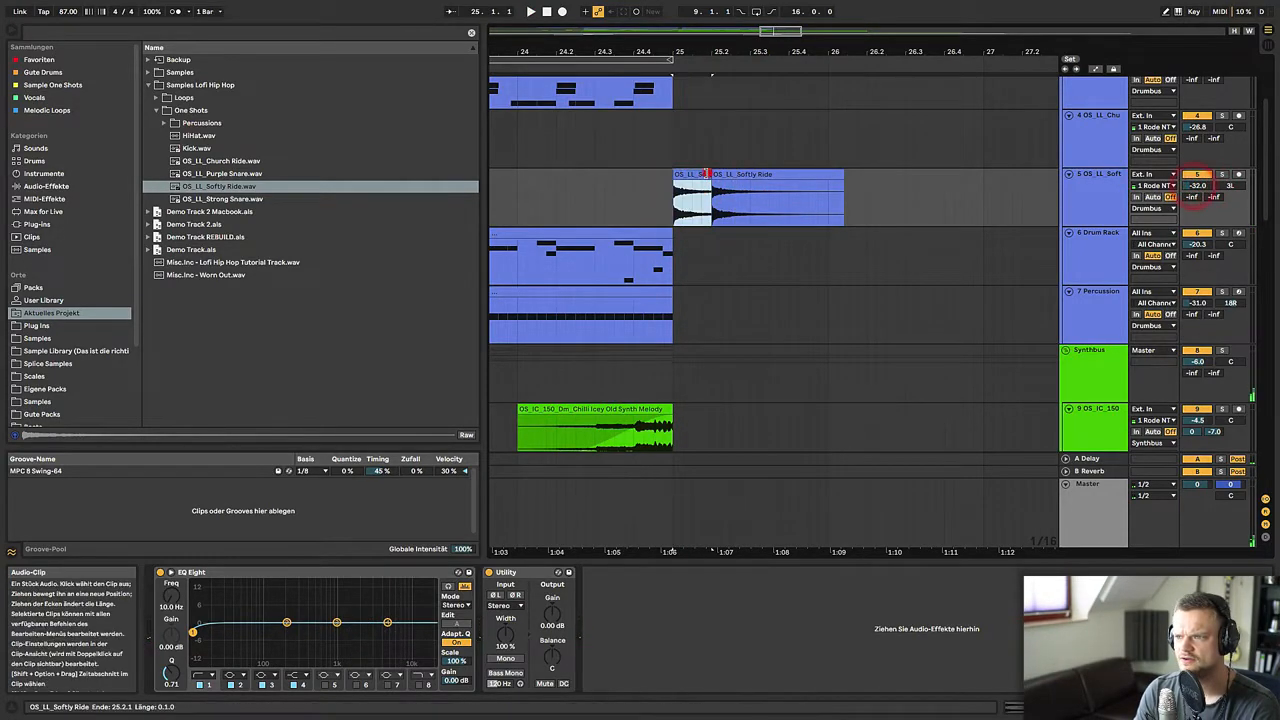
- Adjust the first ride hit in its clip settings and extend the clip's end to 25.2.1
{"action": "double_click", "coordinate": [706, 174]}
{"action": "left_click_drag", "start_coordinate": [221, 120], "coordinate": [218, 118]}
{"action": "key", "text": "space"}
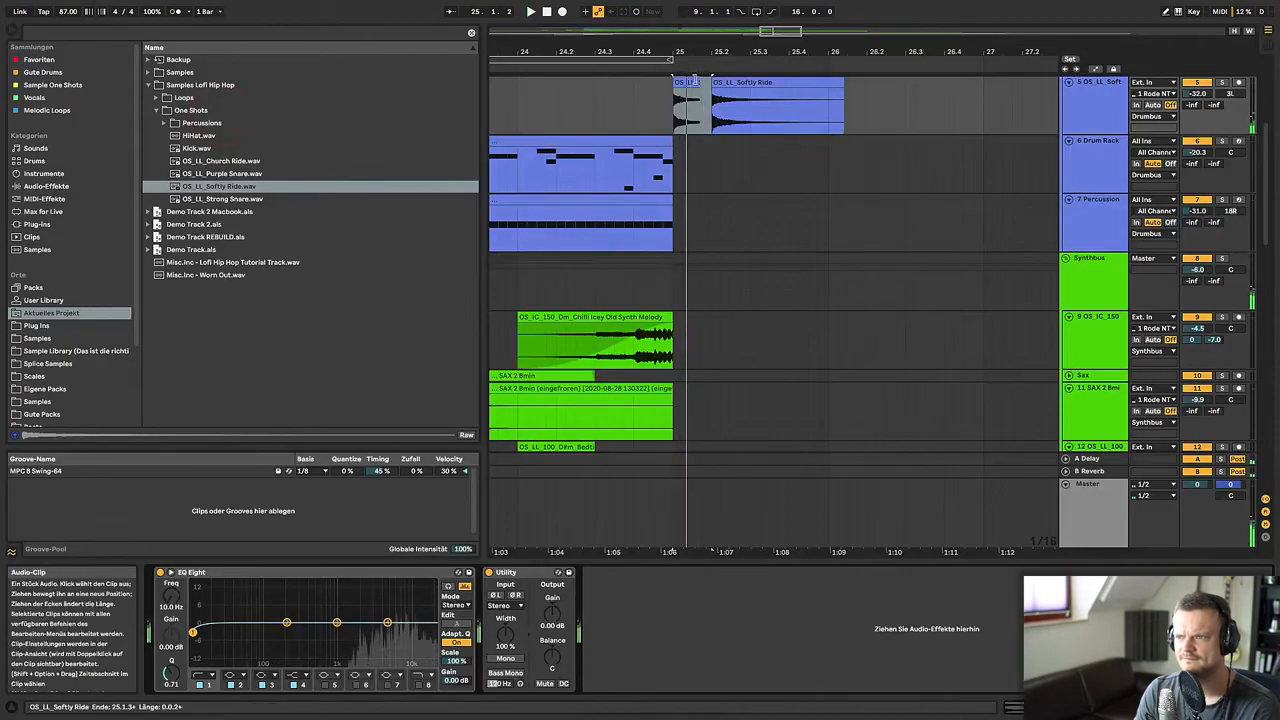
{"action": "left_click_drag", "start_coordinate": [711, 85], "coordinate": [673, 78]}
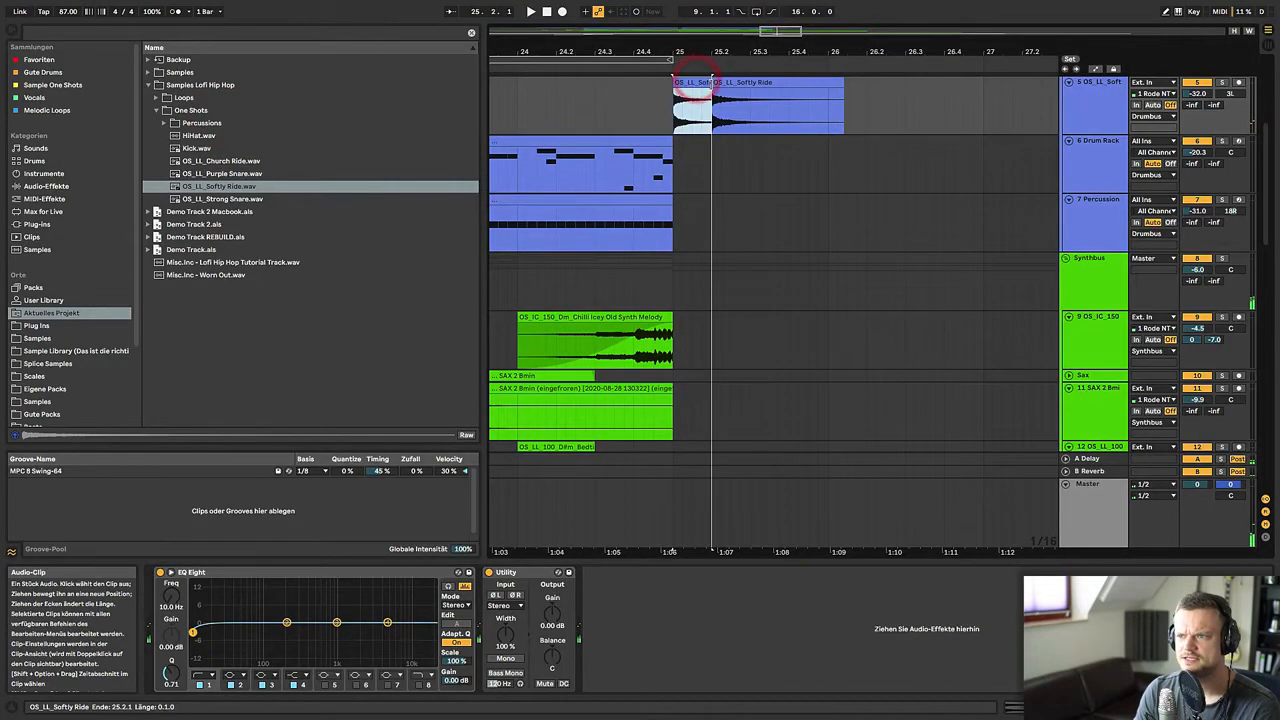
- Duplicate the ride hit three times to fill bar 25 and set the track's volume to -36.0 dB while playing from bar 24
{"action": "key", "text": "ctrl+d"}
{"action": "key", "text": "ctrl+d"}
{"action": "key", "text": "ctrl+d"}
{"action": "left_click", "coordinate": [573, 106]}
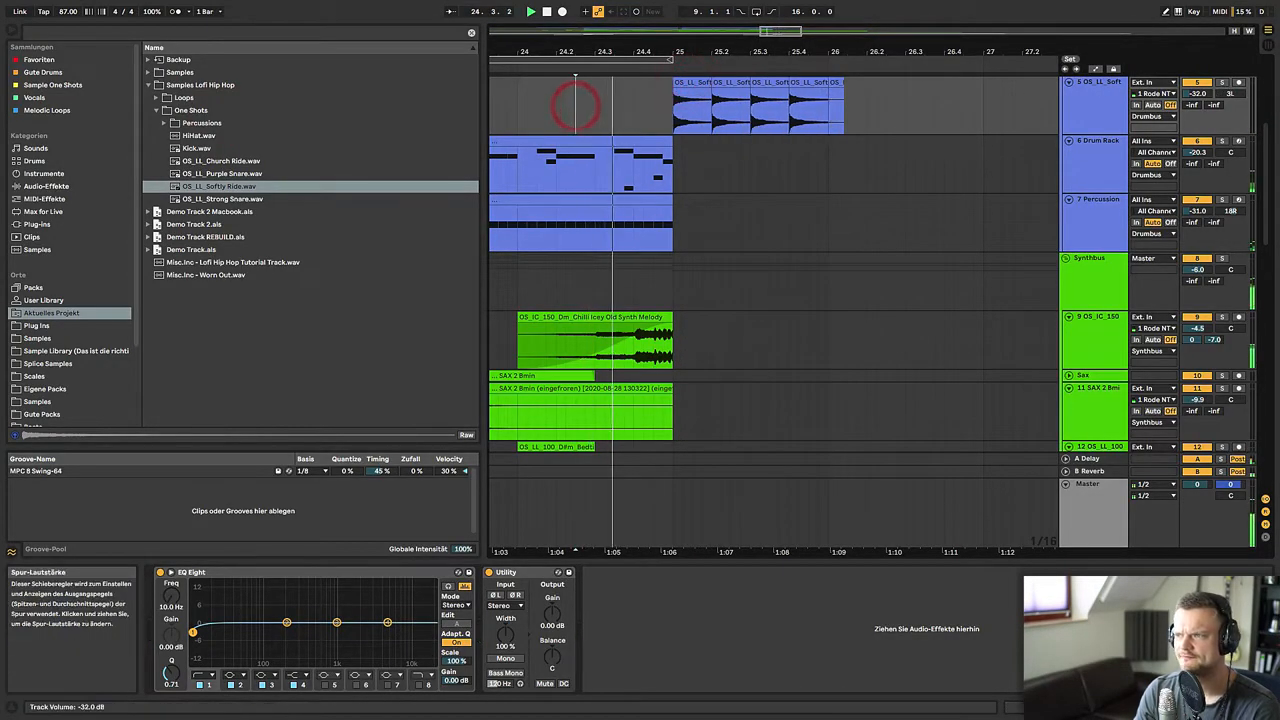
{"action": "left_click_drag", "start_coordinate": [1200, 92], "coordinate": [1206, 94]}
{"action": "left_click_drag", "start_coordinate": [799, 46], "coordinate": [803, 41]}
{"action": "scroll", "coordinate": [843, 243], "scroll_direction": "down", "scroll_amount": 6}
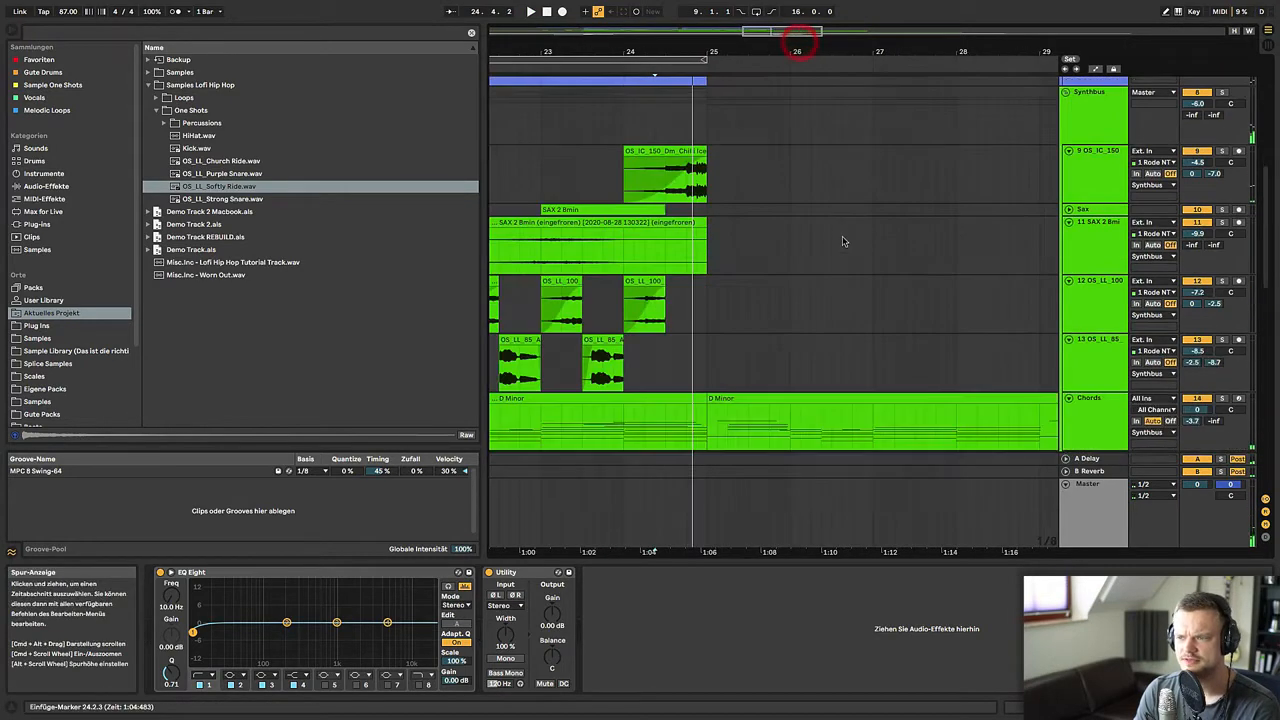
{"action": "scroll", "coordinate": [835, 361], "scroll_direction": "up", "scroll_amount": 8}
{"action": "scroll", "coordinate": [835, 361], "scroll_direction": "up", "scroll_amount": 5}
{"action": "left_click", "coordinate": [651, 346]}
{"action": "key", "text": "space"}
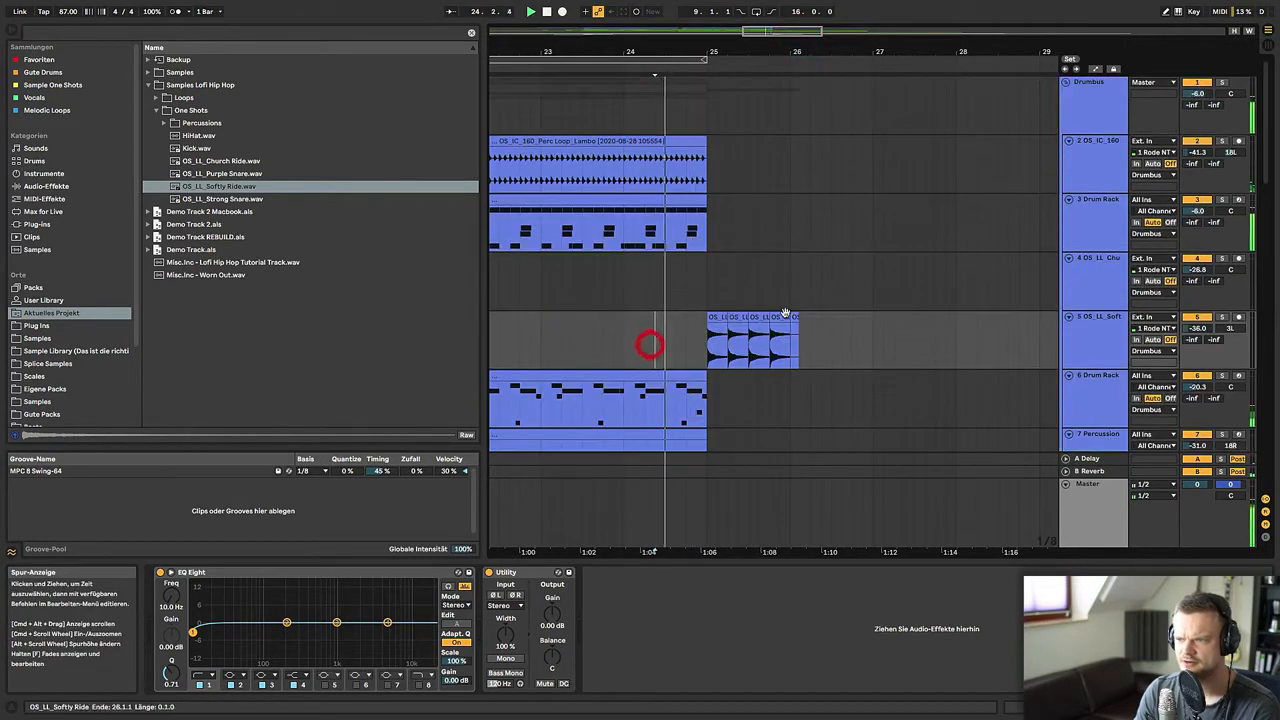
- Duplicate the last full ride hit of bar 25 beat by beat up to 28.2
{"action": "left_click", "coordinate": [785, 314]}
{"action": "key", "text": "super+d"}
{"action": "key", "text": "super+d"}
{"action": "key", "text": "super+d"}
{"action": "key", "text": "super+d"}
{"action": "key", "text": "super+d"}
{"action": "key", "text": "super+d"}
{"action": "key", "text": "super+d"}
{"action": "key", "text": "super+d"}
{"action": "key", "text": "super+d"}
{"action": "key", "text": "super+d"}
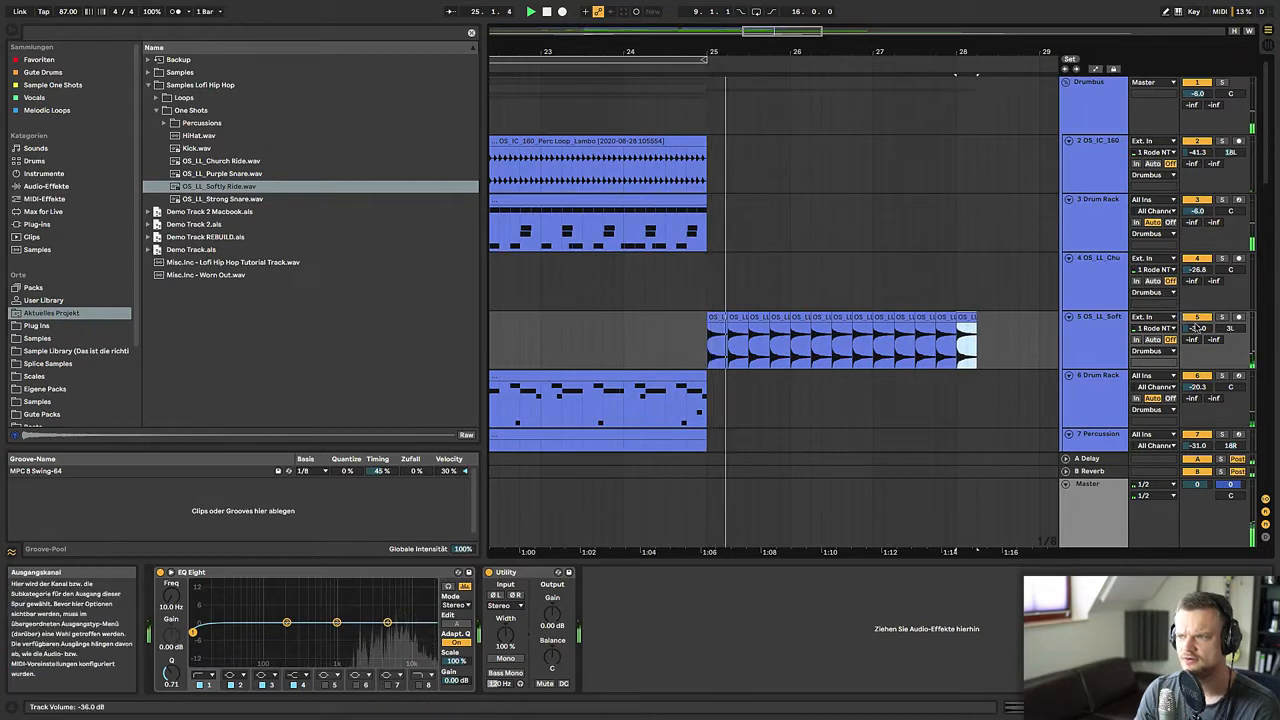
- Try a short extra ride hit ending at 26.2.1, adjust it in its clip settings and audition it
{"action": "left_click_drag", "start_coordinate": [930, 54], "coordinate": [926, 58]}
{"action": "key", "text": "space"}
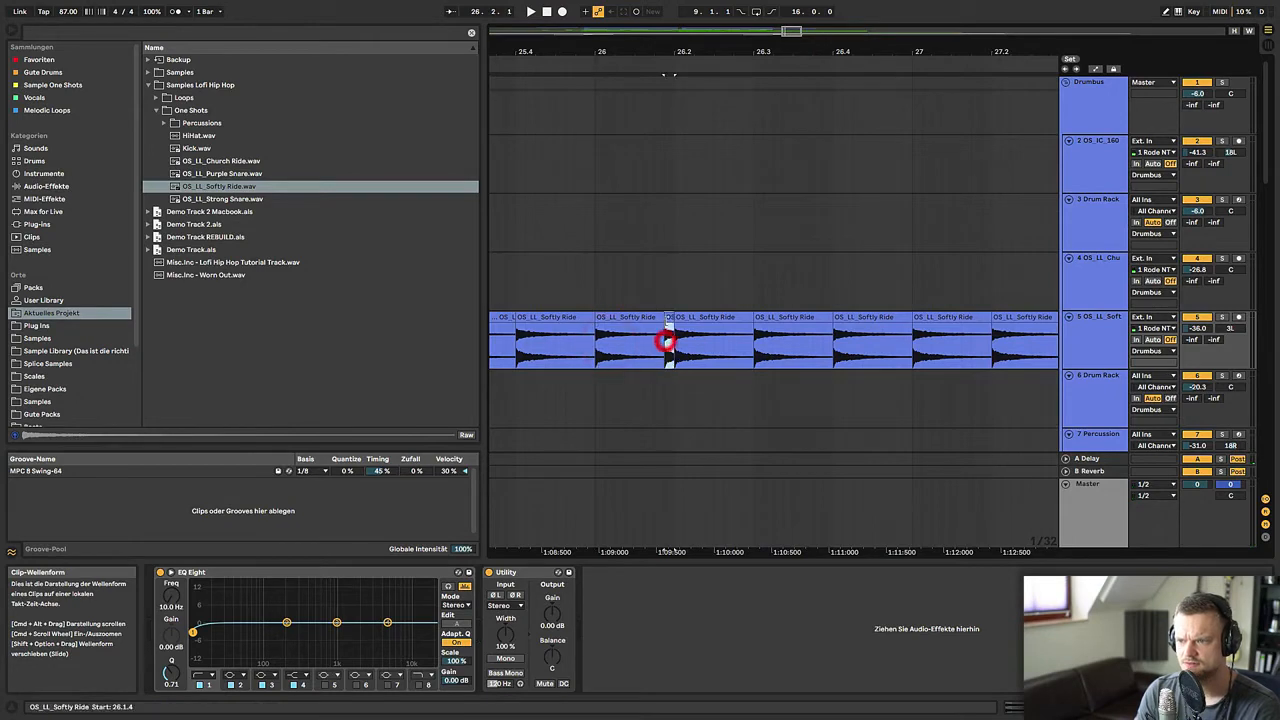
{"action": "double_click", "coordinate": [668, 319]}
{"action": "left_click_drag", "start_coordinate": [246, 107], "coordinate": [242, 119]}
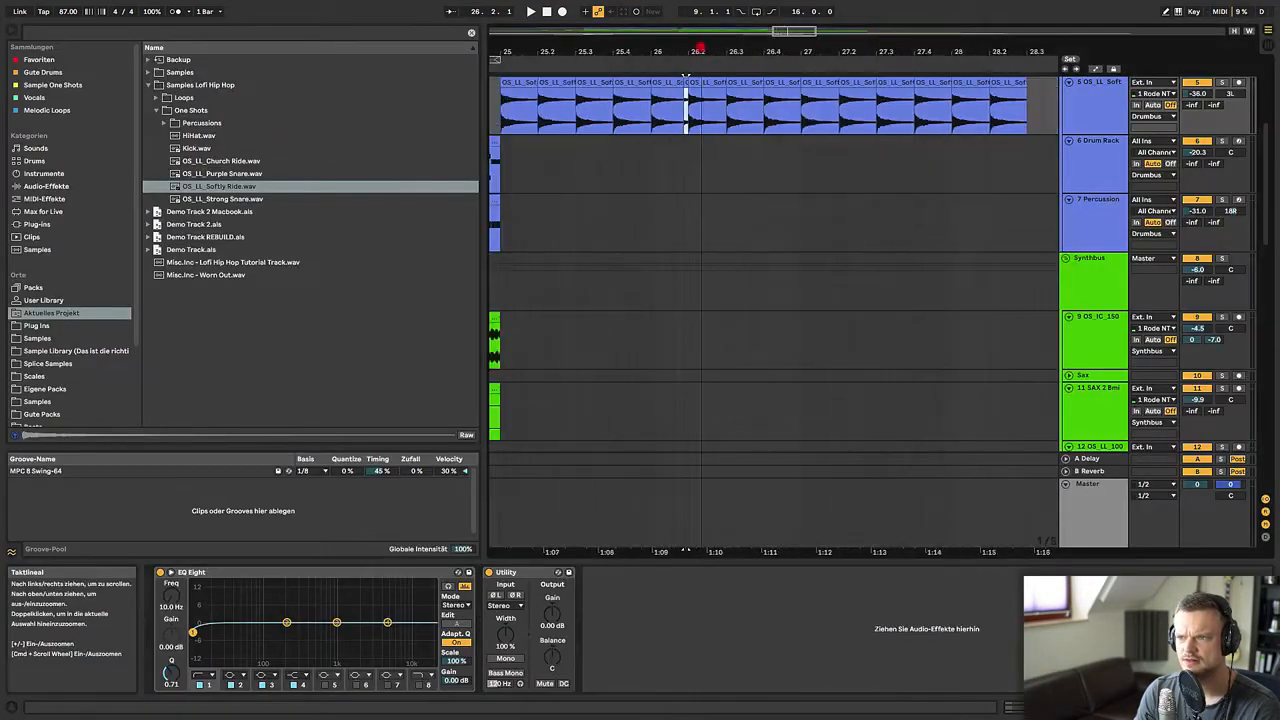
{"action": "left_click_drag", "start_coordinate": [686, 45], "coordinate": [692, 48]}
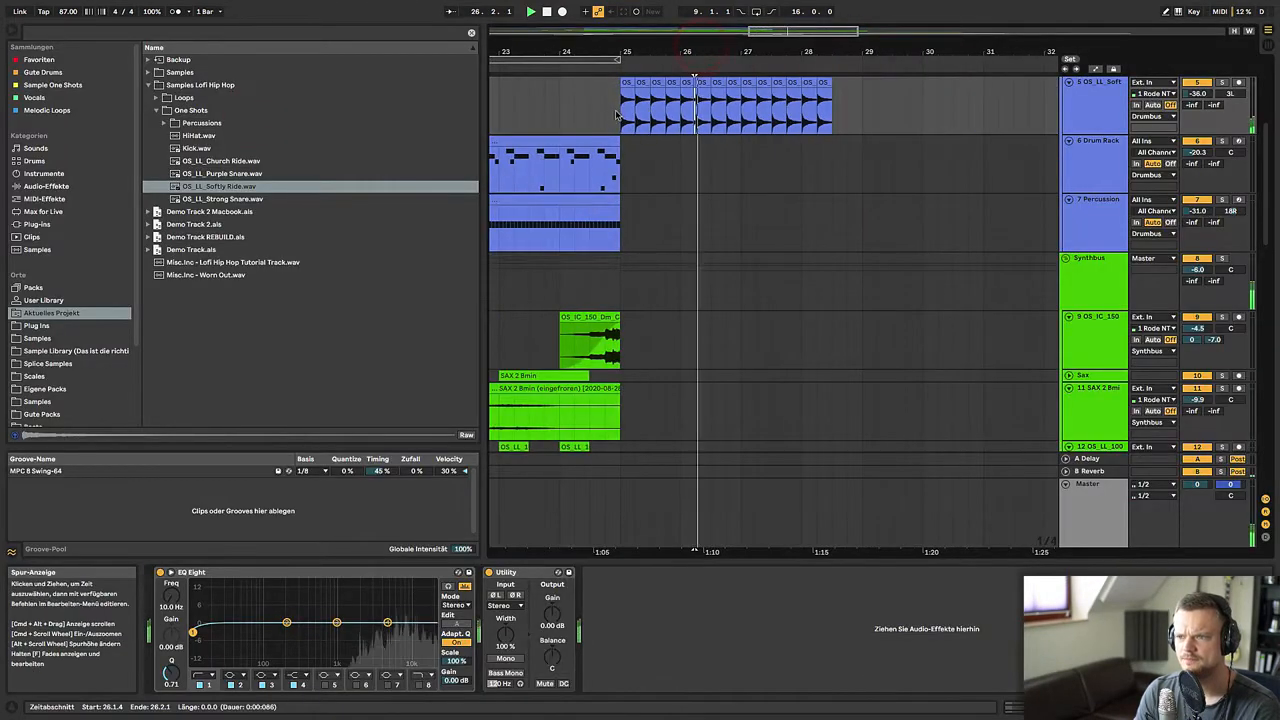
{"action": "left_click_drag", "start_coordinate": [617, 115], "coordinate": [698, 120]}
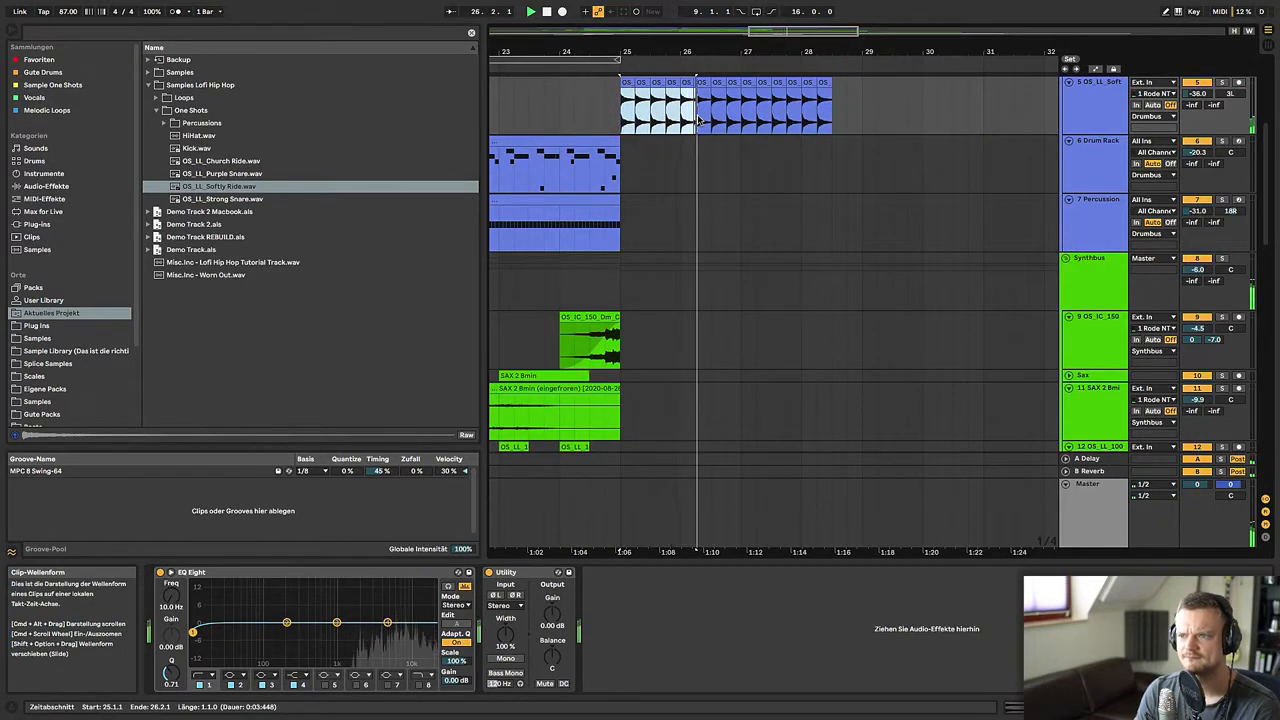
{"action": "left_click", "coordinate": [691, 89]}
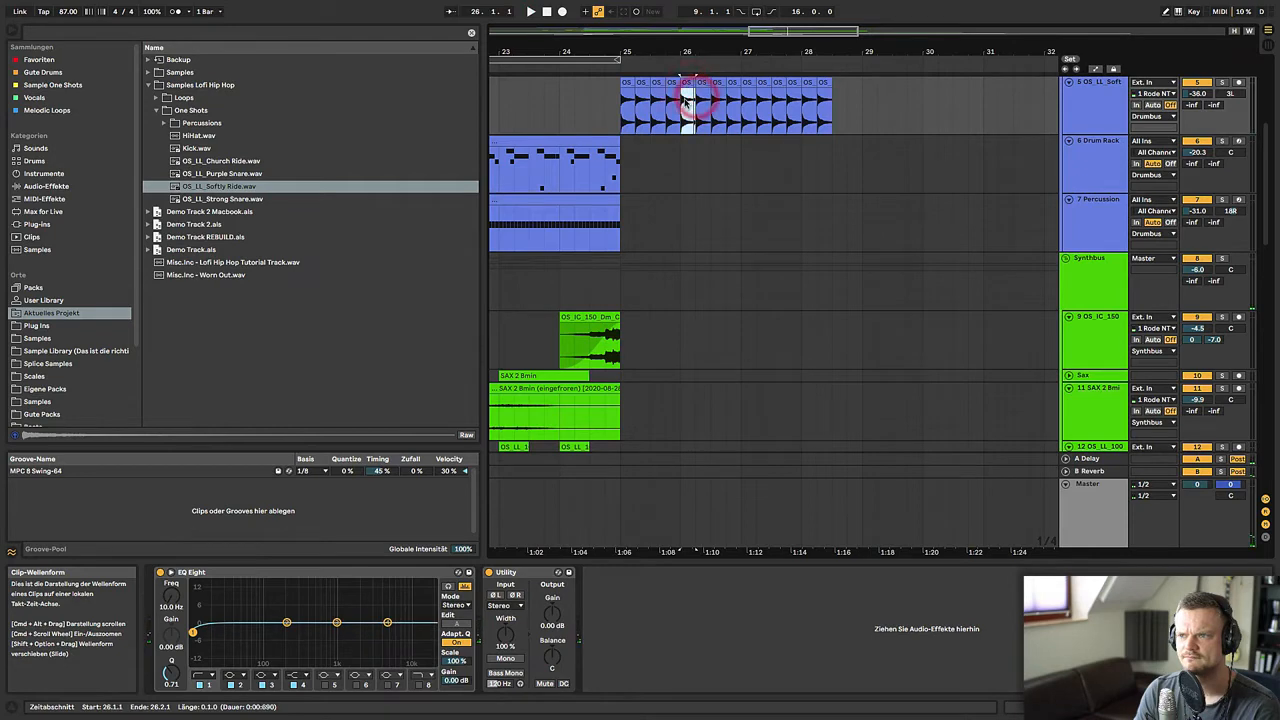
{"action": "mouse_move", "coordinate": [686, 83]}
{"action": "left_mouse_down"}
{"action": "mouse_move", "coordinate": [639, 89]}
{"action": "mouse_move", "coordinate": [670, 88]}
{"action": "mouse_move", "coordinate": [668, 128]}
{"action": "mouse_move", "coordinate": [688, 129]}
{"action": "left_mouse_up"}
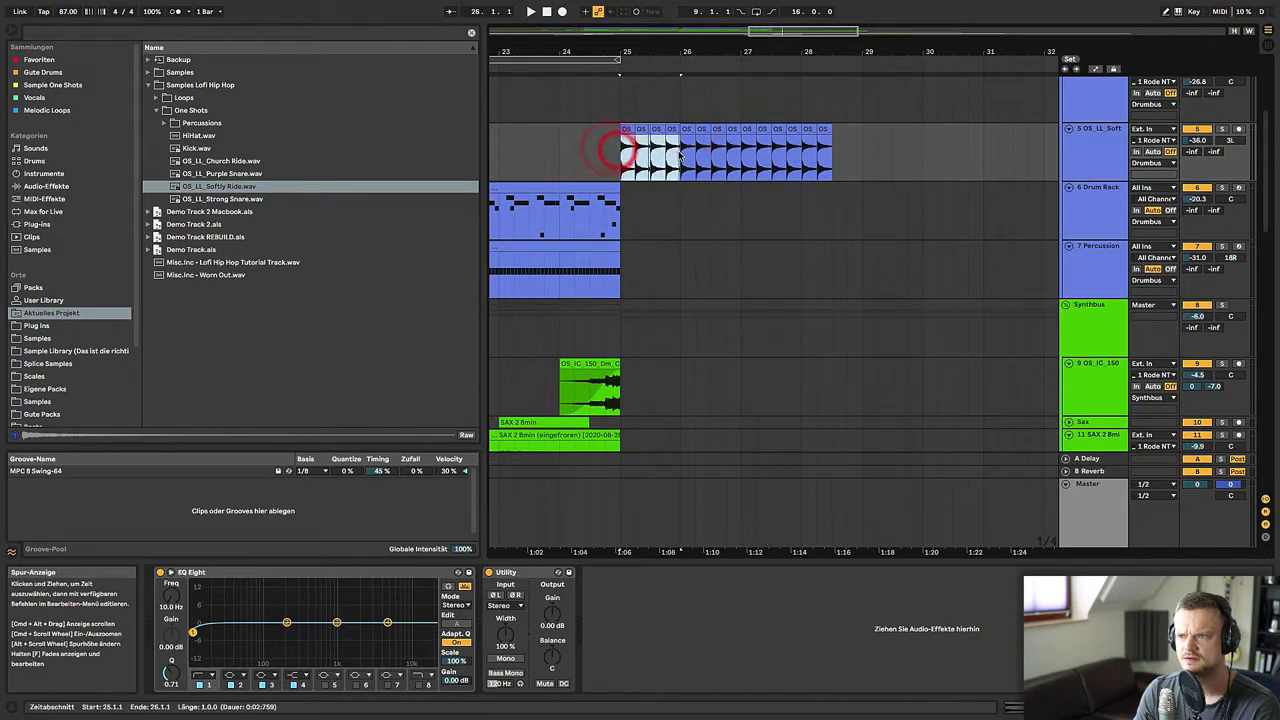
- Repeat bar 25's four ride hits up to bar 29, then duplicate that four-bar pattern up to bar 37
{"action": "key", "text": "super+d"}
{"action": "key", "text": "super+d"}
{"action": "key", "text": "super+d"}
{"action": "left_click", "coordinate": [610, 160]}
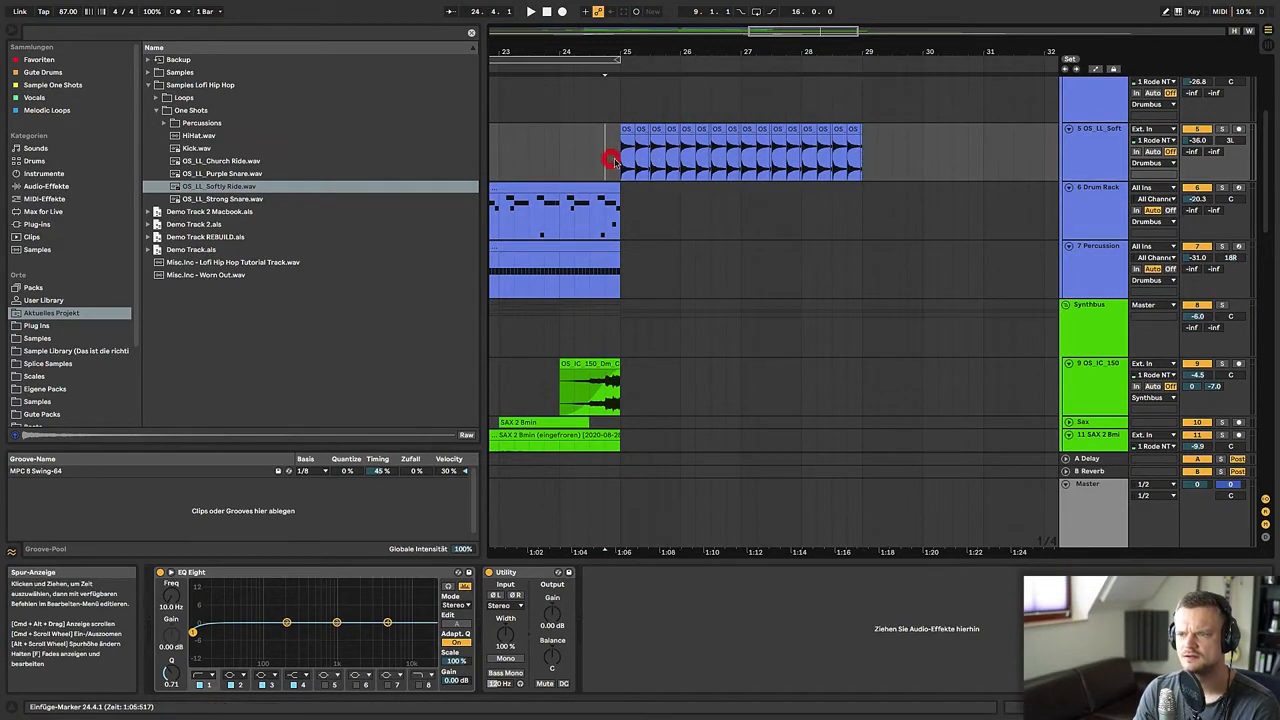
{"action": "key", "text": "space"}
{"action": "left_click_drag", "start_coordinate": [684, 44], "coordinate": [681, 46]}
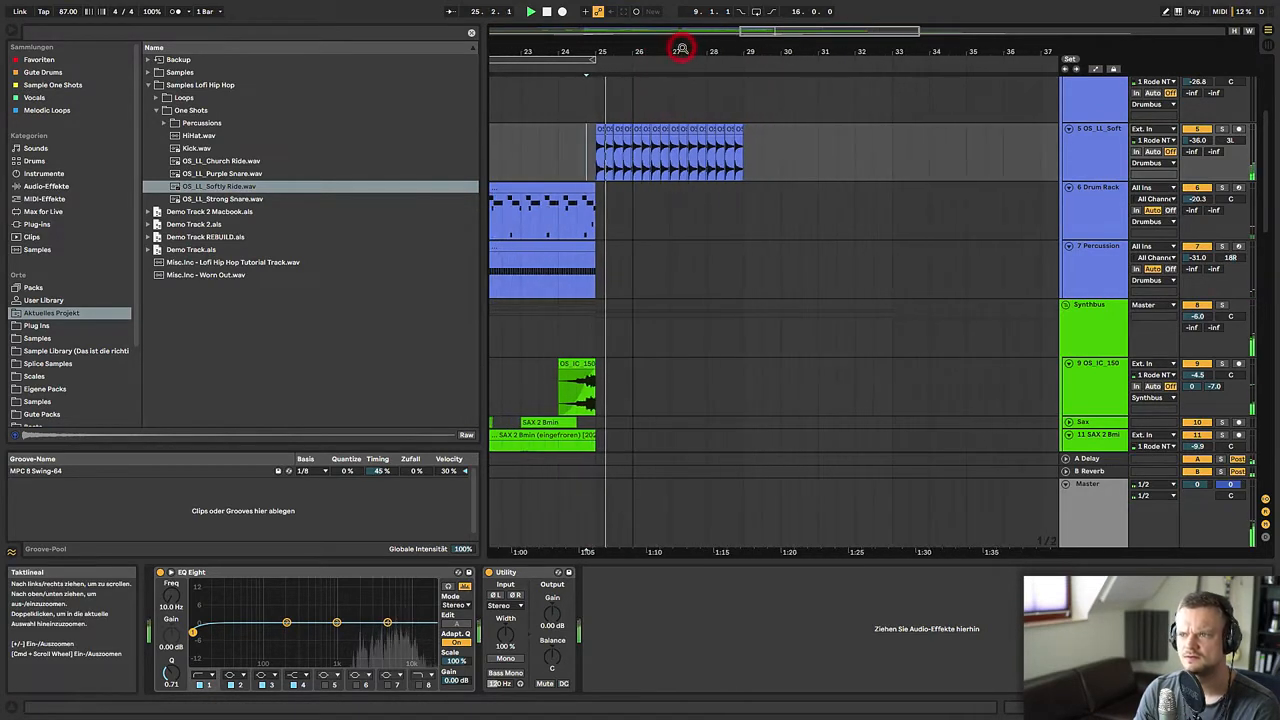
{"action": "left_click", "coordinate": [745, 151]}
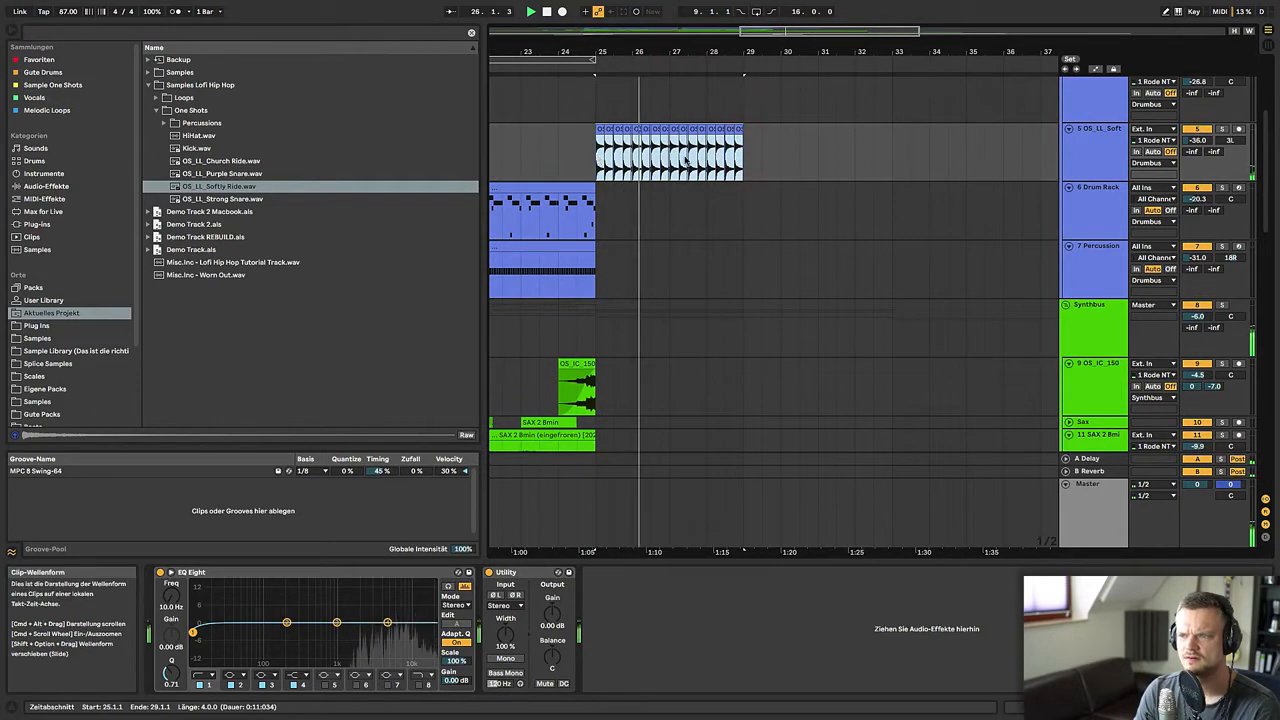
{"action": "key", "text": "super+d"}
{"action": "left_click_drag", "start_coordinate": [895, 55], "coordinate": [820, 46]}
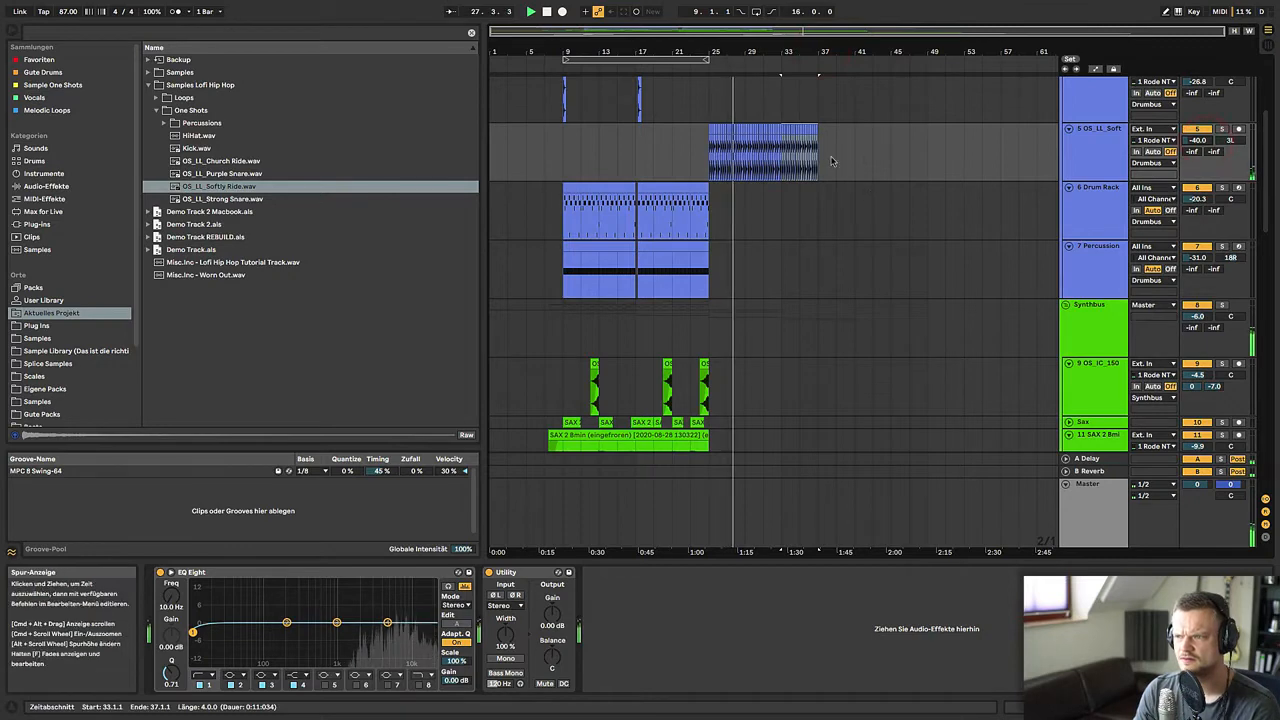
- Remove the ride hits after bar 33 and set the ride track's volume to -44.0 dB
{"action": "scroll", "coordinate": [925, 250], "scroll_direction": "up", "scroll_amount": 3}
{"action": "scroll", "coordinate": [895, 345], "scroll_direction": "down", "scroll_amount": 3}
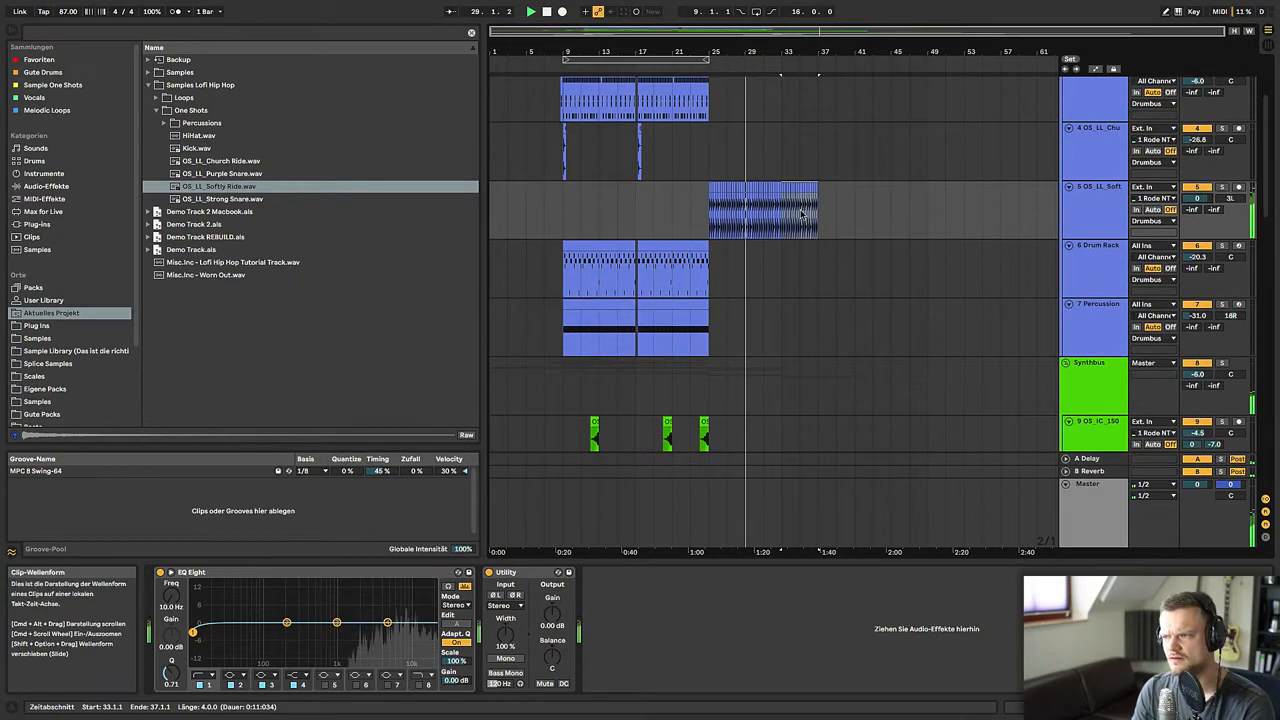
{"action": "key", "text": "super+z"}
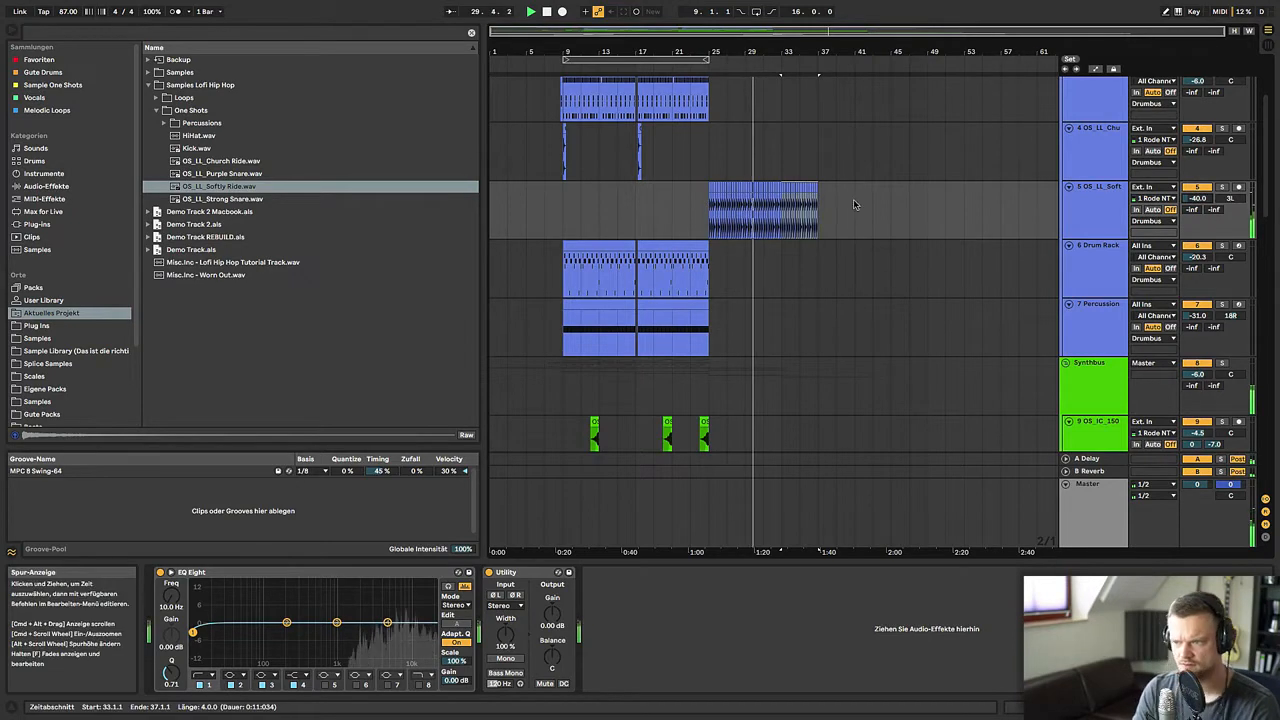
{"action": "left_click_drag", "start_coordinate": [853, 205], "coordinate": [776, 220]}
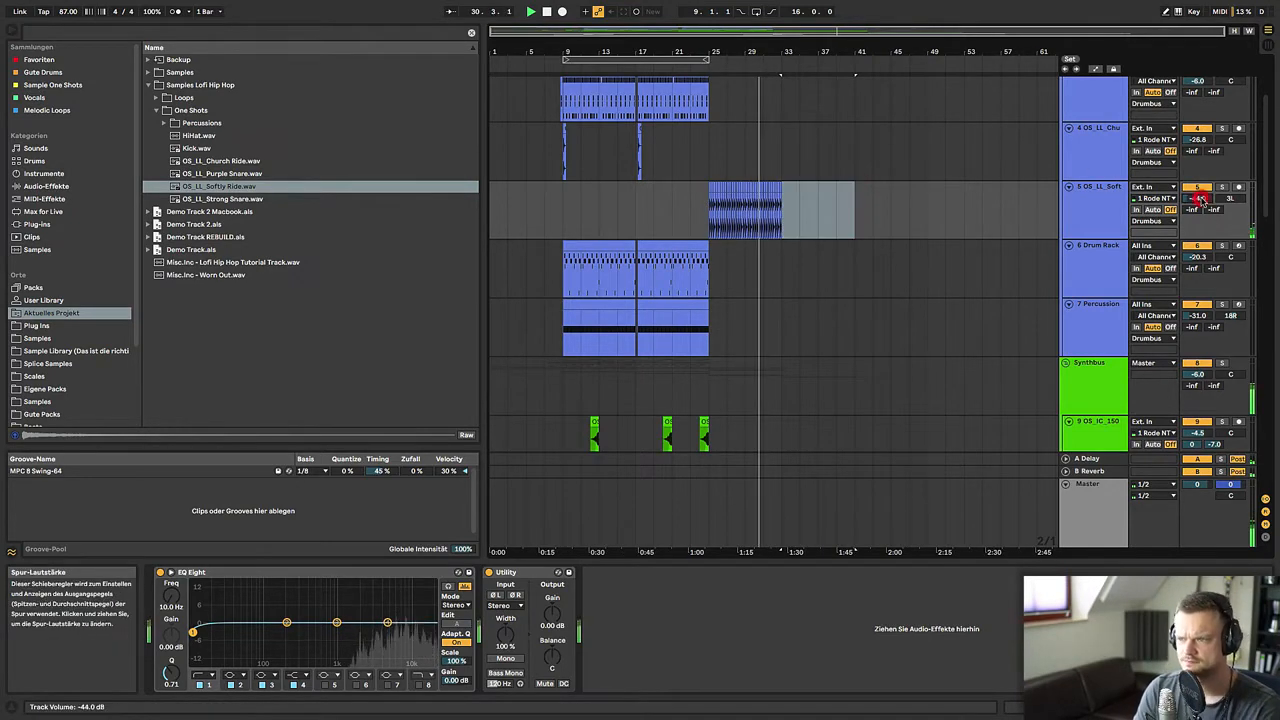
- Copy the Noise Up clip to 30.3.1 so it ends at bar 33 and set the Noise Up track's volume to -44.3 dB
{"action": "scroll", "coordinate": [869, 285], "scroll_direction": "down", "scroll_amount": 10}
{"action": "scroll", "coordinate": [869, 285], "scroll_direction": "down", "scroll_amount": 5}
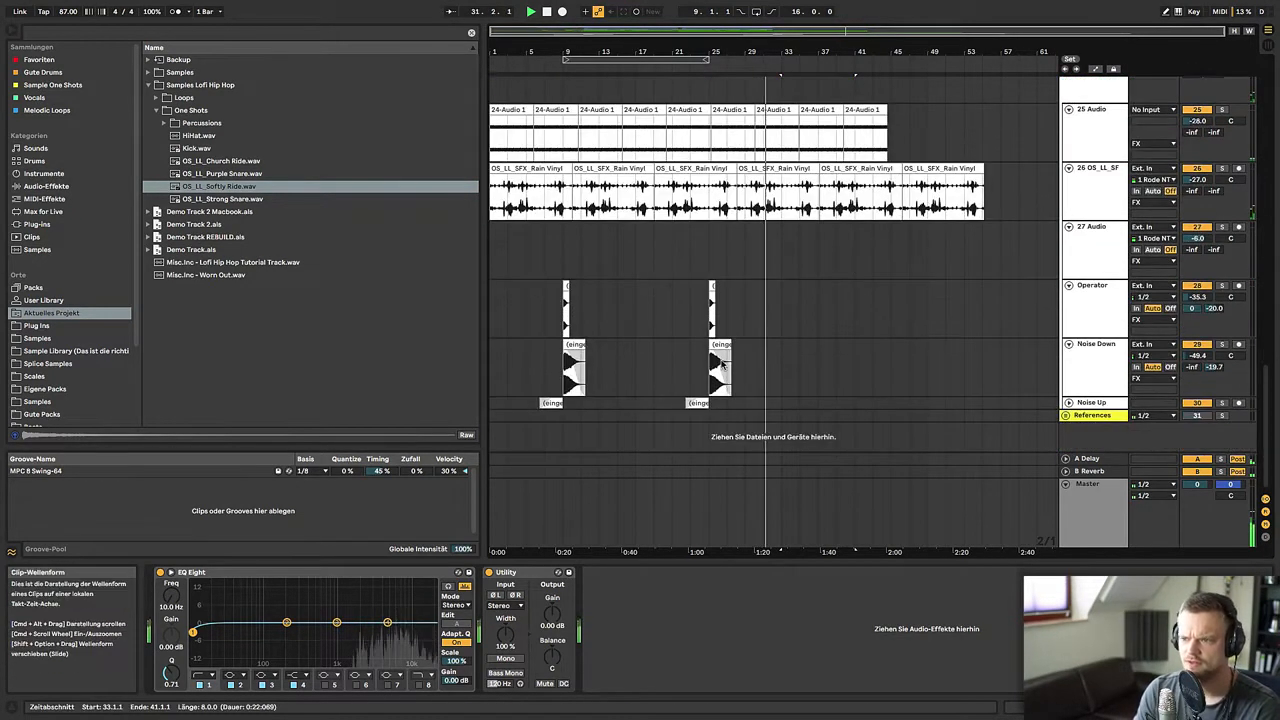
{"action": "left_click_drag", "start_coordinate": [697, 402], "coordinate": [769, 406]}
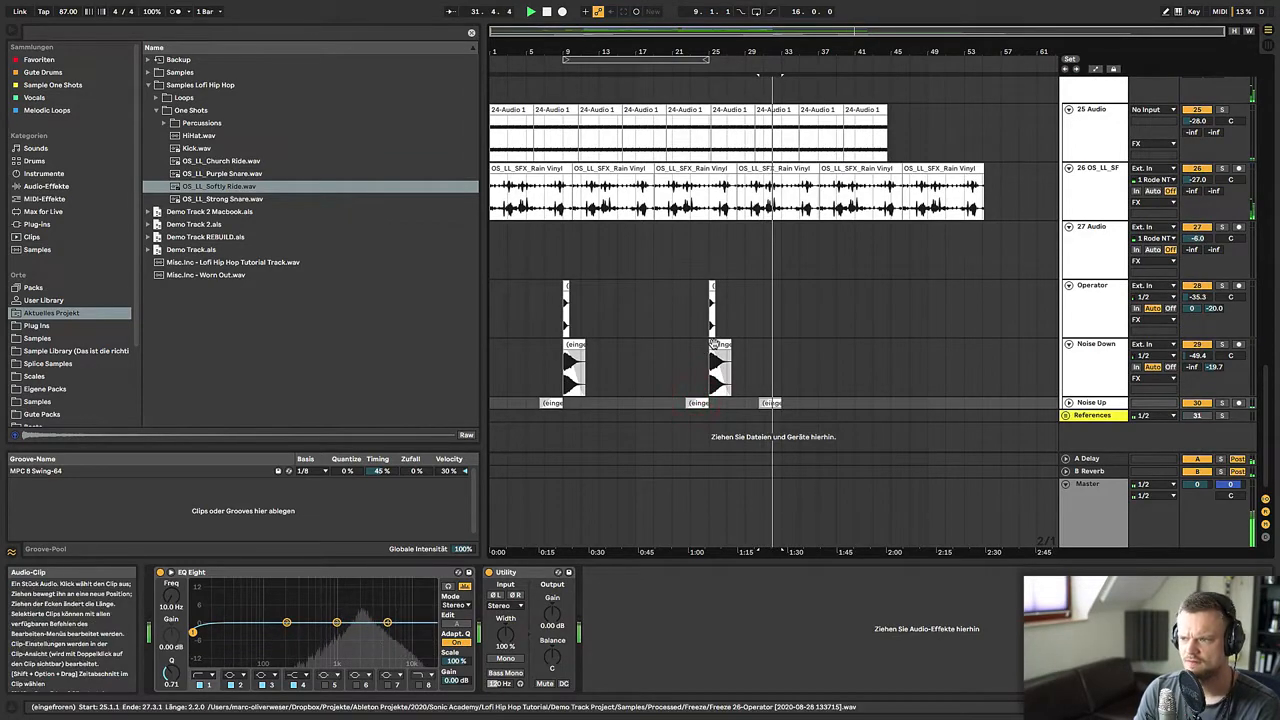
{"action": "left_click", "coordinate": [1067, 402]}
{"action": "left_click_drag", "start_coordinate": [1190, 411], "coordinate": [1190, 403]}
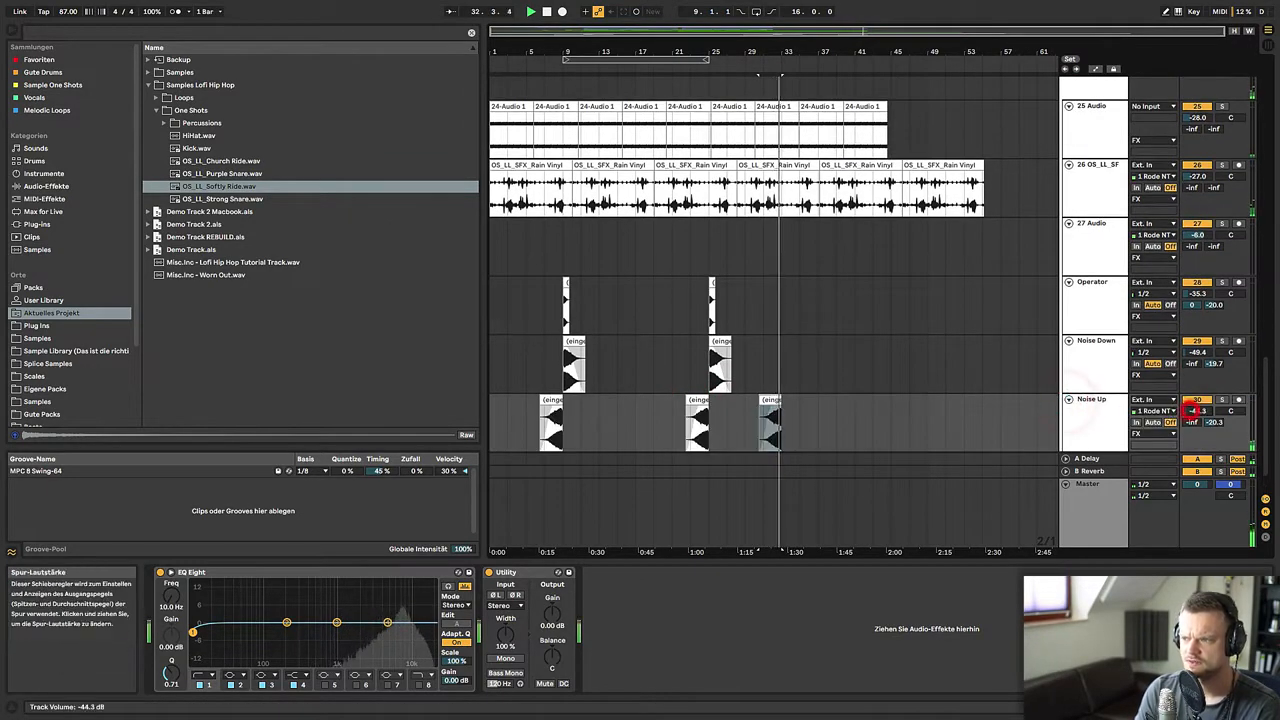
{"action": "scroll", "coordinate": [751, 251], "scroll_direction": "up", "scroll_amount": 5}
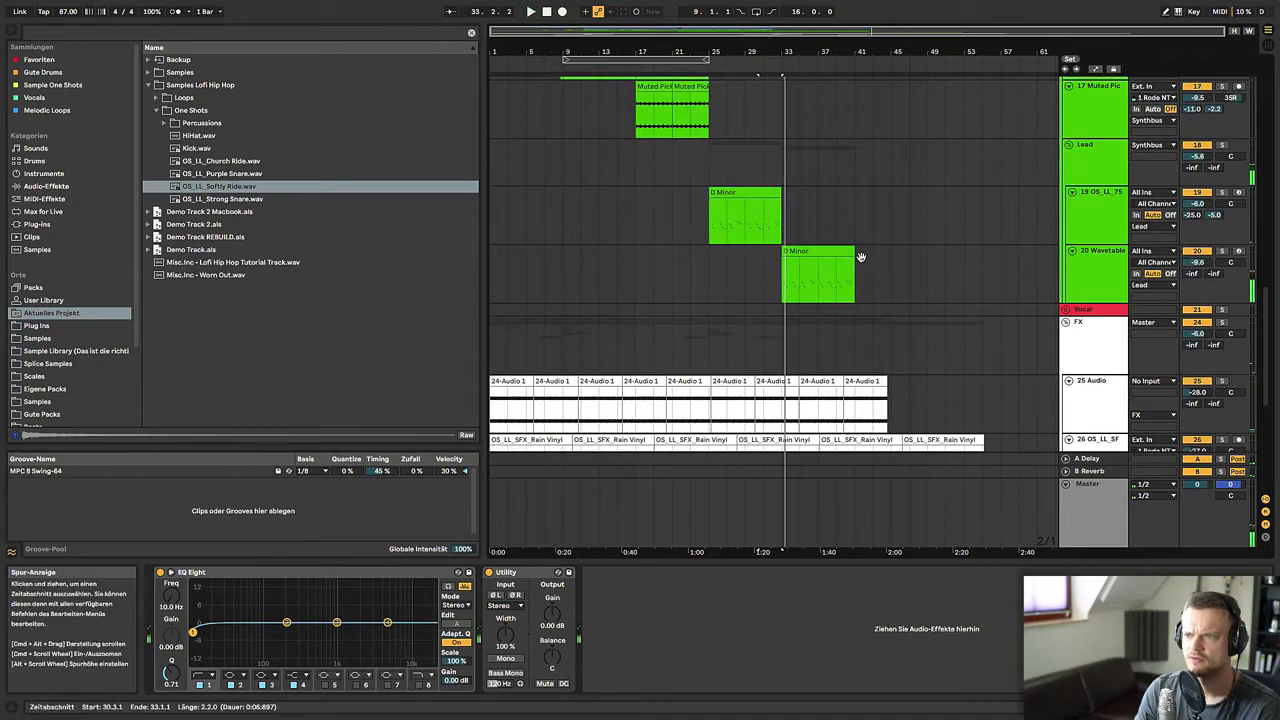
- Audition the bars leading up to bar 33 and bring the drum tracks into view
{"action": "left_click_drag", "start_coordinate": [793, 52], "coordinate": [791, 95]}
{"action": "left_click", "coordinate": [647, 147]}
{"action": "key", "text": "space"}
{"action": "left_click_drag", "start_coordinate": [655, 52], "coordinate": [757, 51]}
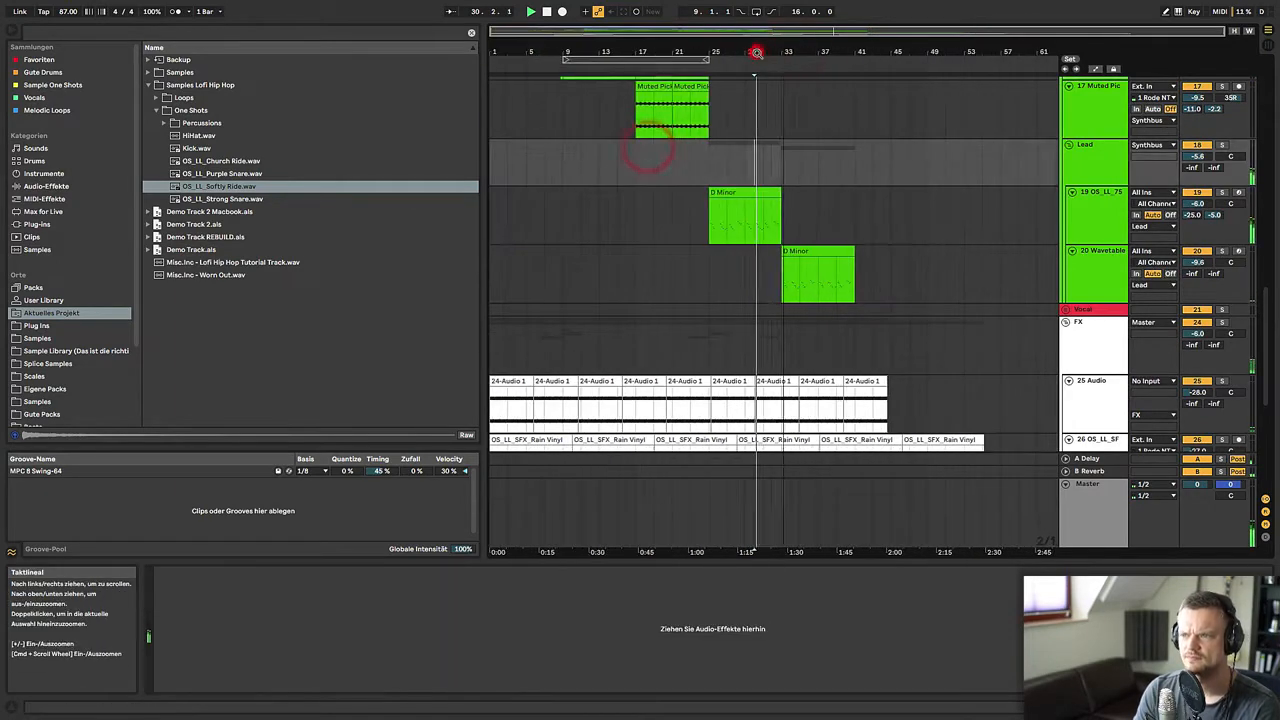
{"action": "scroll", "coordinate": [777, 229], "scroll_direction": "up", "scroll_amount": 5}
{"action": "scroll", "coordinate": [777, 229], "scroll_direction": "up", "scroll_amount": 10}
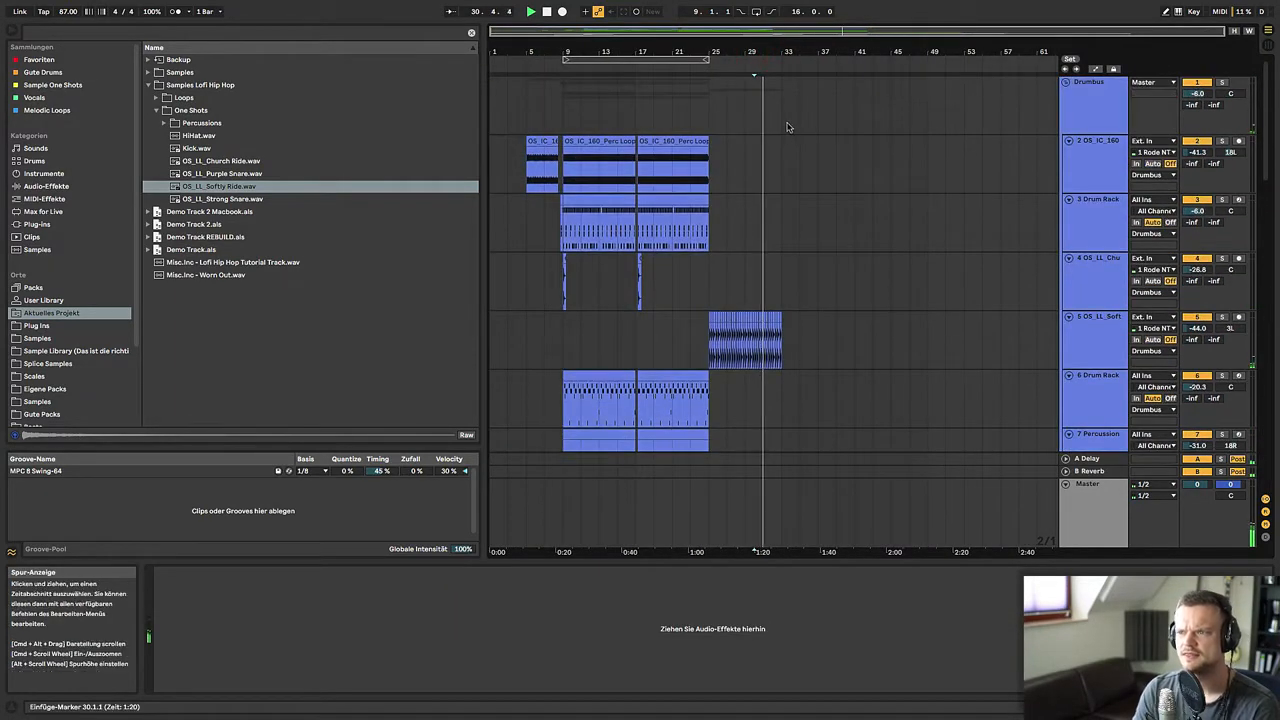
- Copy the content of all tracks from bars 9 to 25 and paste it at bar 33
{"action": "left_click_drag", "start_coordinate": [781, 121], "coordinate": [701, 120]}
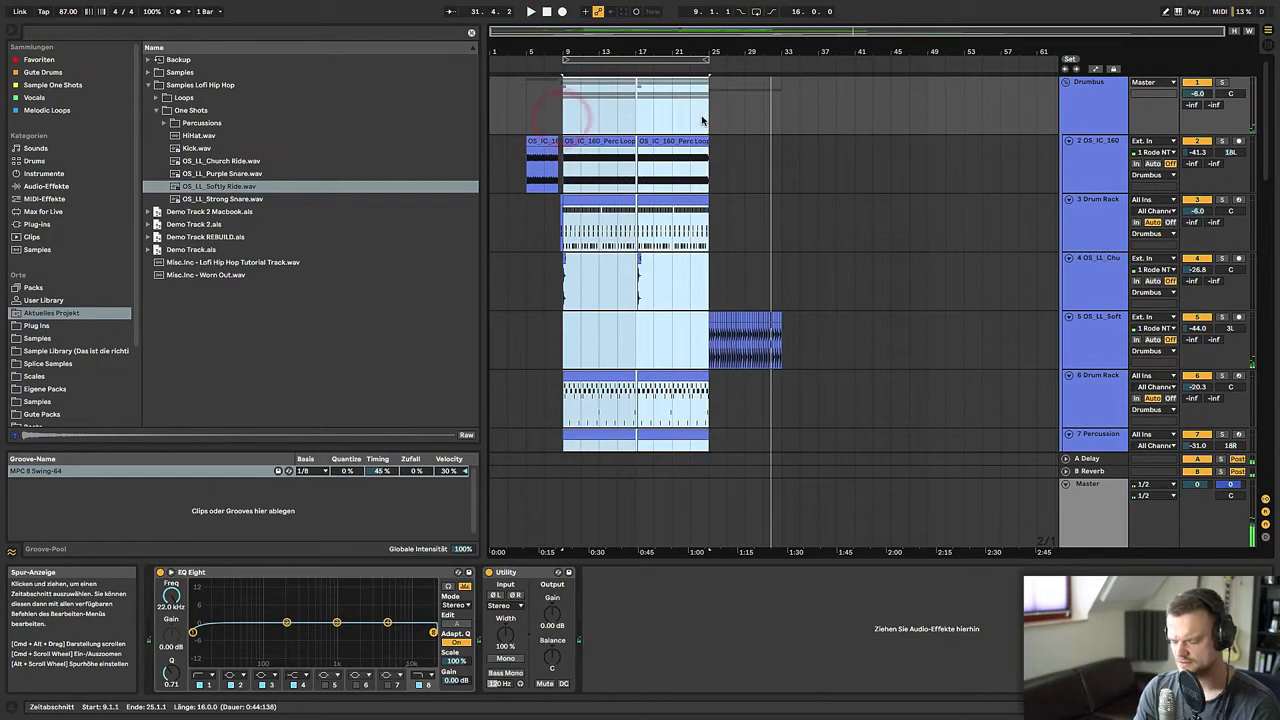
{"action": "left_click", "coordinate": [658, 64]}
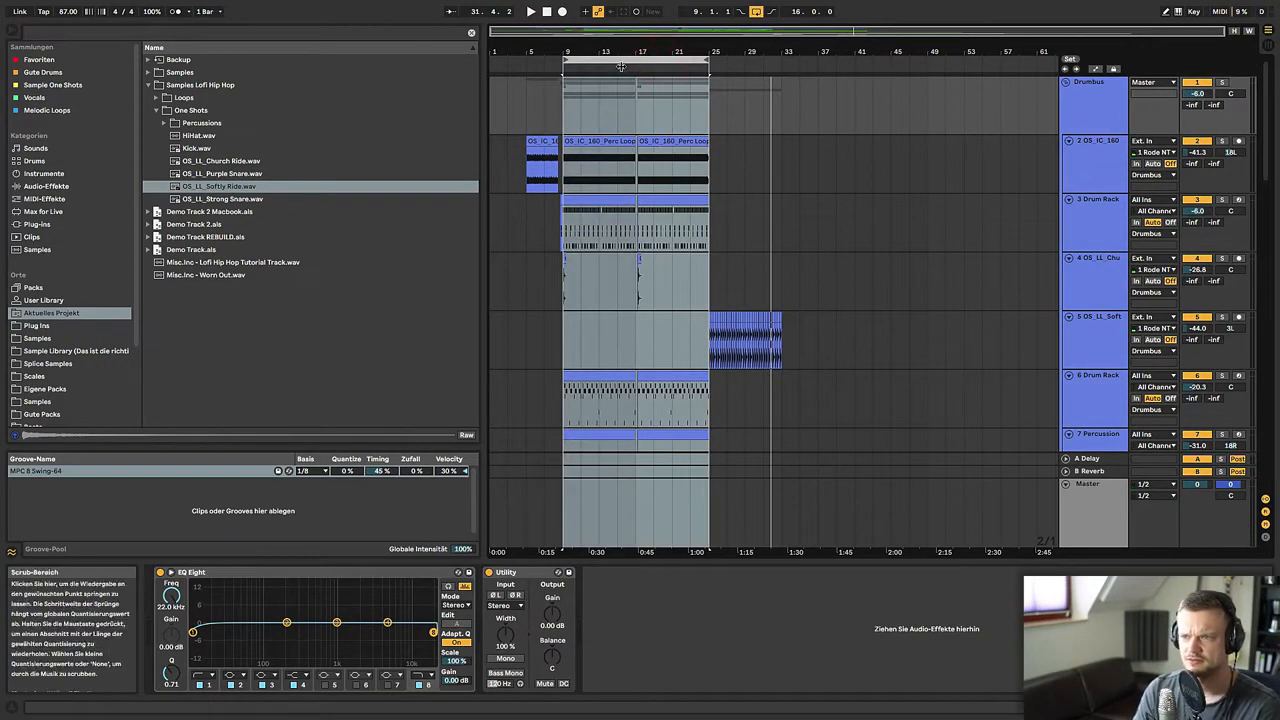
{"action": "left_click", "coordinate": [618, 60]}
{"action": "left_click", "coordinate": [629, 60]}
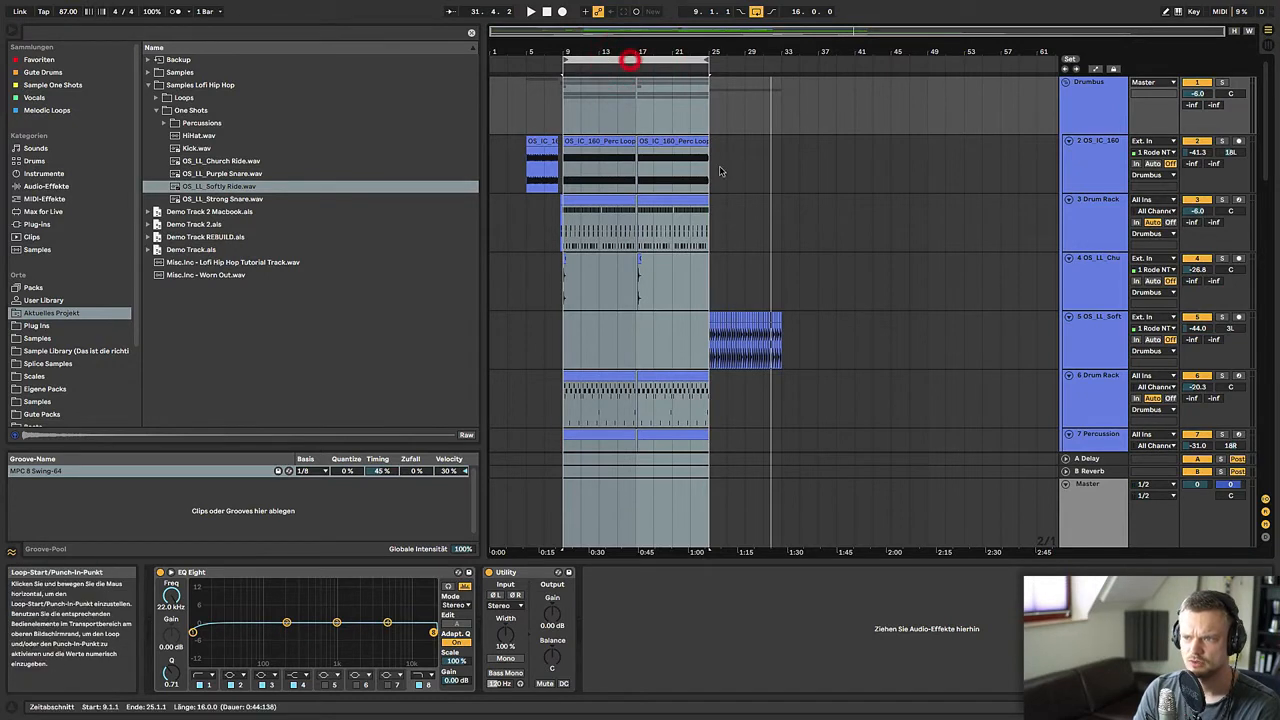
{"action": "left_click", "coordinate": [784, 97]}
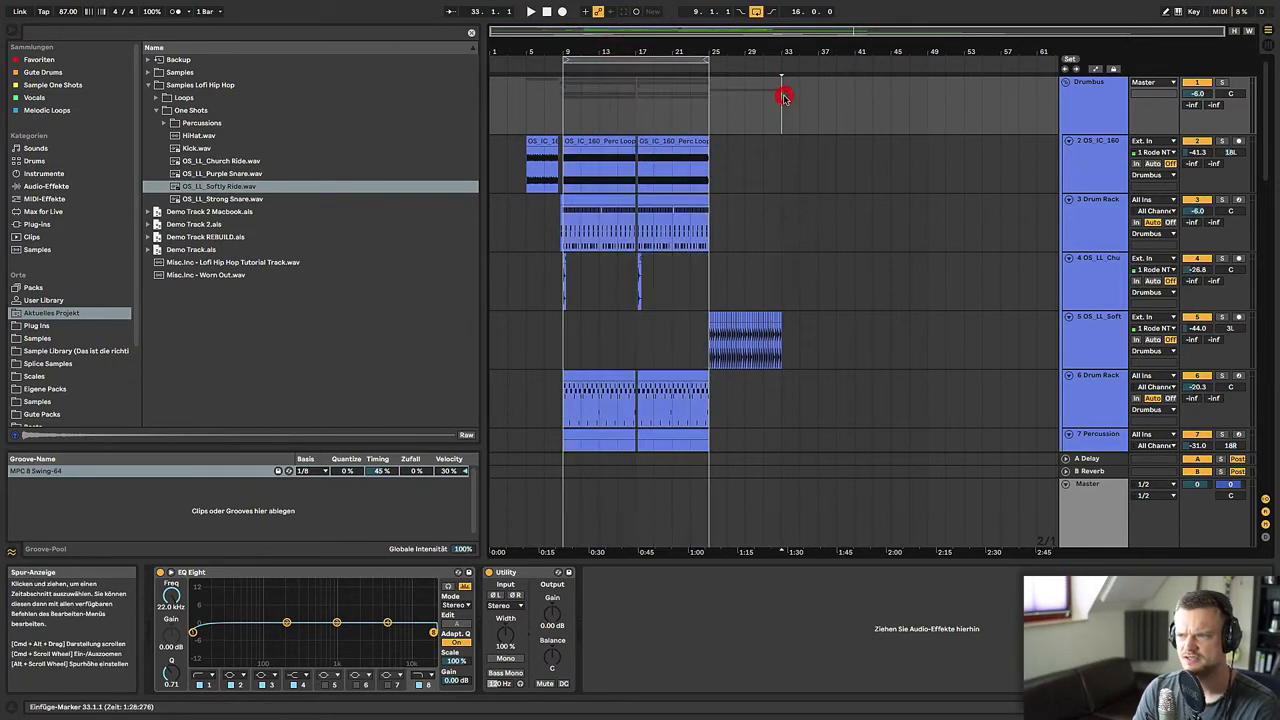
{"action": "key", "text": "super+v"}
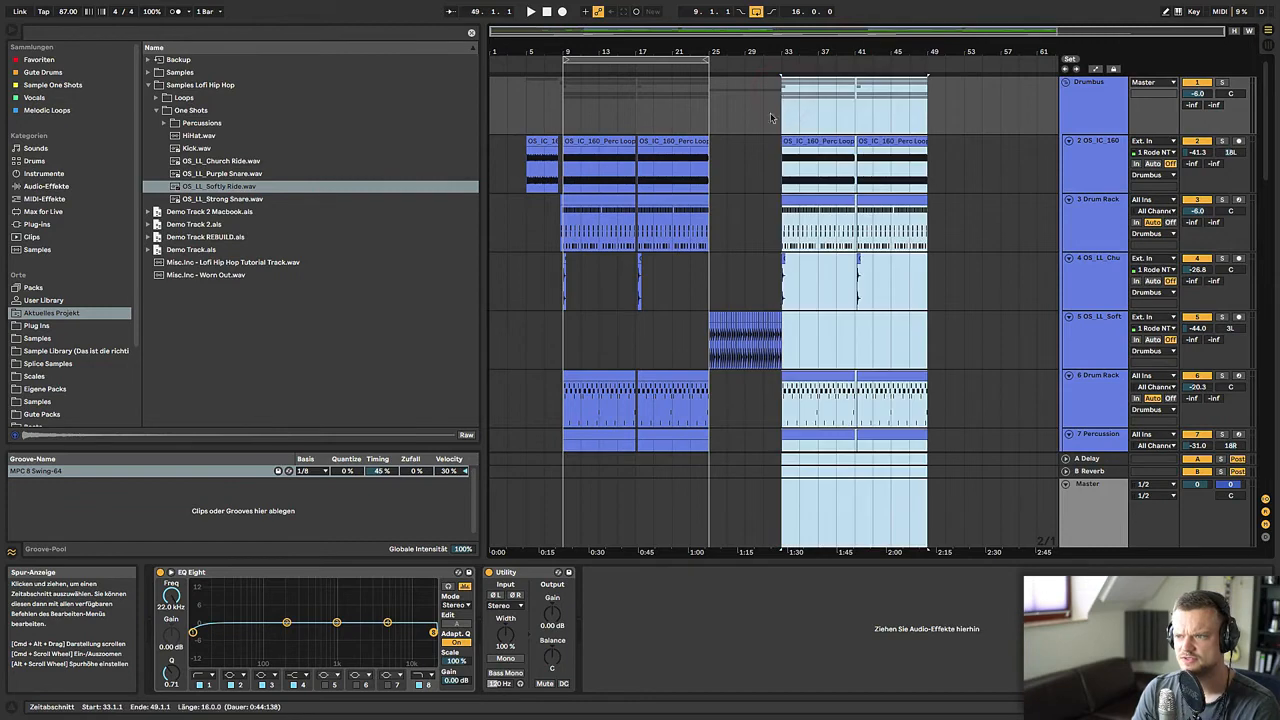
- Copy the D Minor clip on lead track 19 from bar 25 to bar 33
{"action": "left_click", "coordinate": [757, 114]}
{"action": "left_click_drag", "start_coordinate": [783, 46], "coordinate": [779, 224]}
{"action": "scroll", "coordinate": [779, 224], "scroll_direction": "down", "scroll_amount": 2}
{"action": "scroll", "coordinate": [779, 224], "scroll_direction": "down", "scroll_amount": 6}
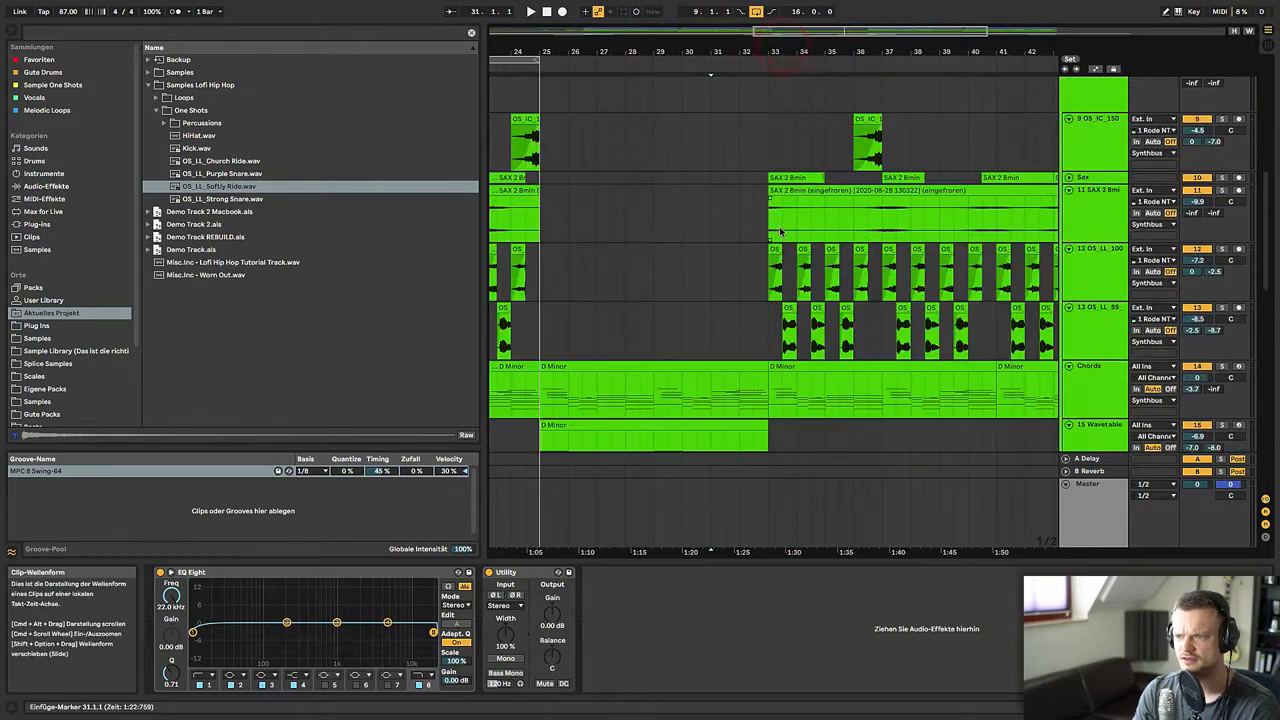
{"action": "left_click", "coordinate": [729, 251]}
{"action": "scroll", "coordinate": [700, 240], "scroll_direction": "down", "scroll_amount": 1}
{"action": "left_click_drag", "start_coordinate": [607, 215], "coordinate": [840, 256]}
- Play the transition from bar 31 into the new section at bar 33
{"action": "left_click", "coordinate": [712, 173]}
{"action": "key", "text": "space"}
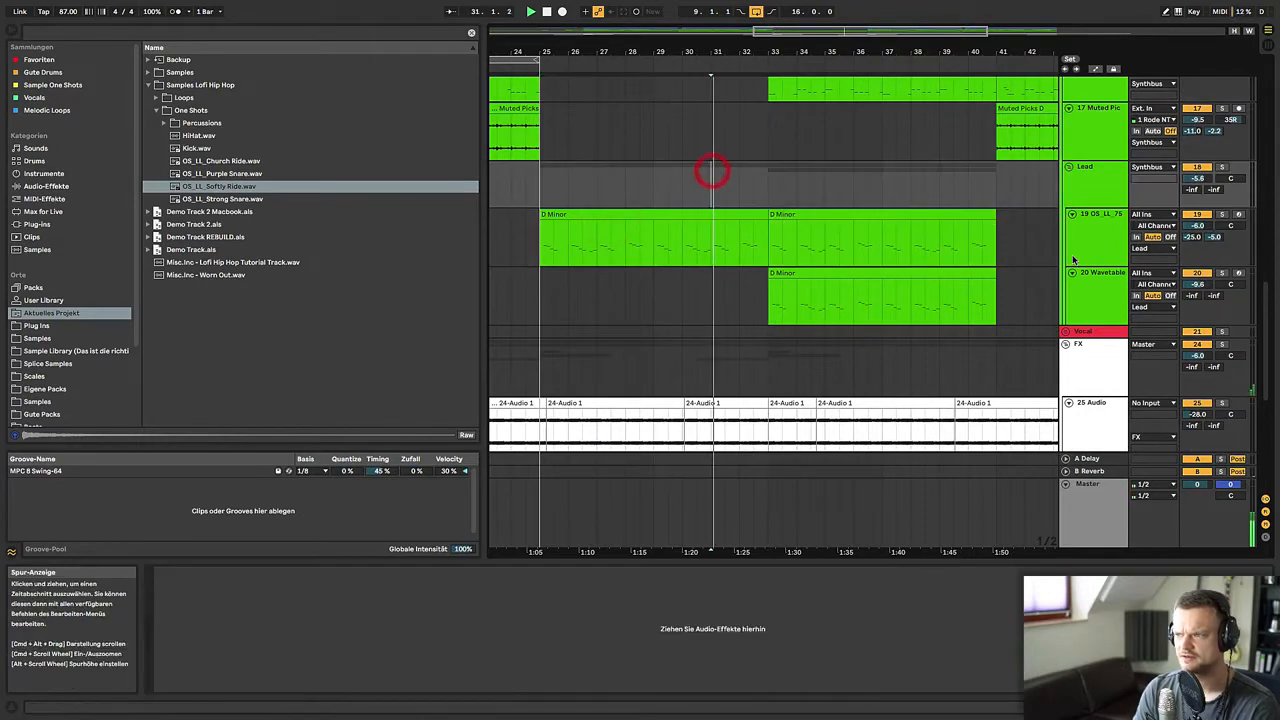
{"action": "scroll", "coordinate": [710, 172], "scroll_direction": "up", "scroll_amount": 3}
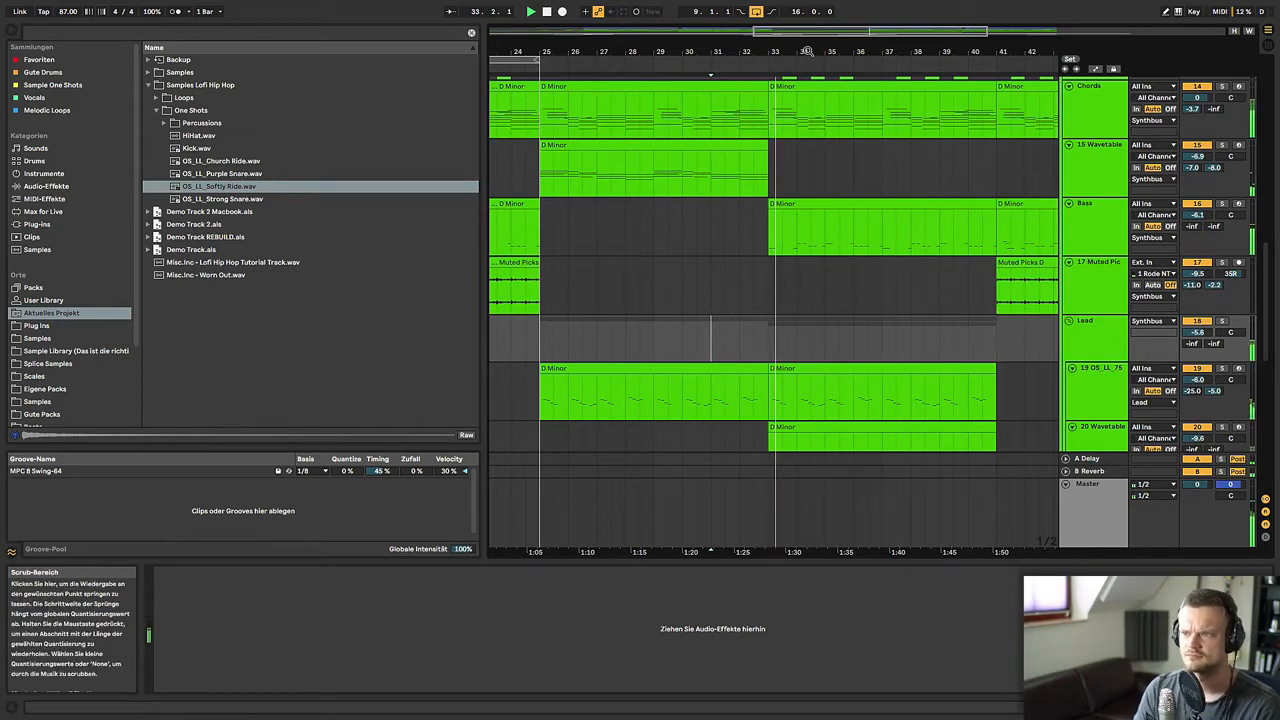
{"action": "left_click_drag", "start_coordinate": [806, 56], "coordinate": [771, 102]}
{"action": "key", "text": "space"}
- Insert two beats of silence across all tracks from 33.1.1 to 33.3.1
{"action": "left_click", "coordinate": [737, 217]}
{"action": "scroll", "coordinate": [737, 210], "scroll_direction": "up", "scroll_amount": 5}
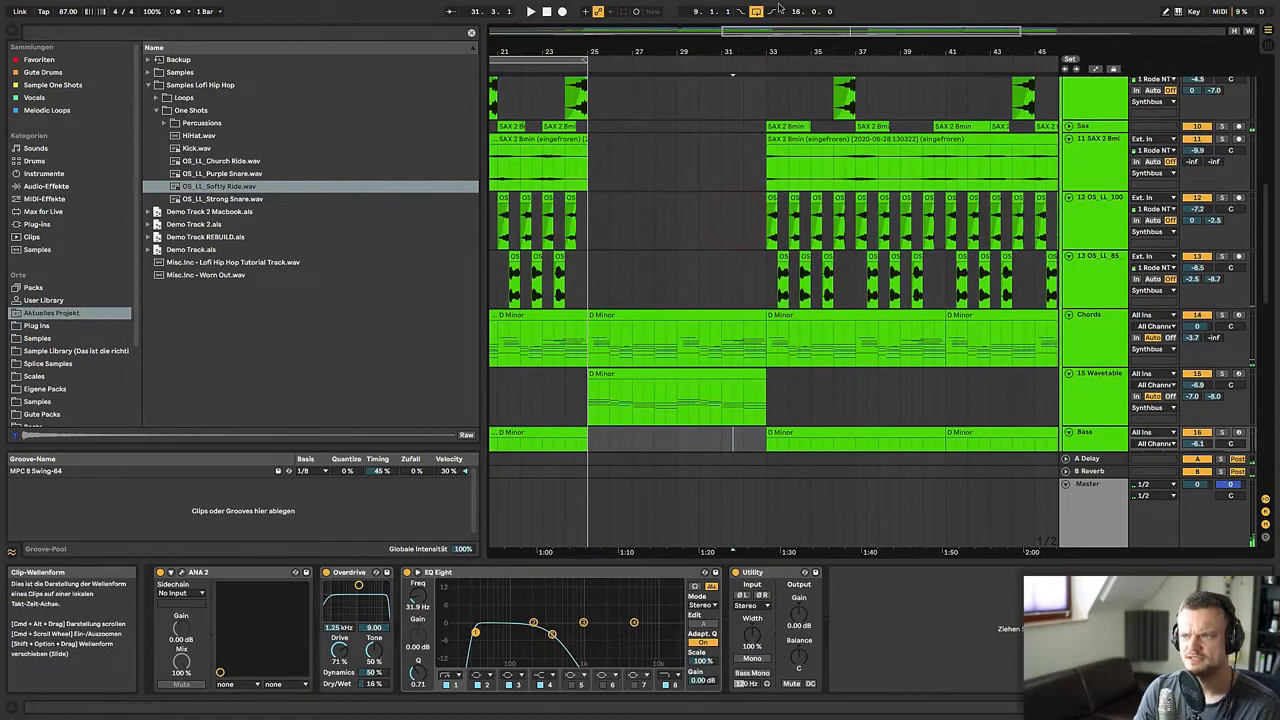
{"action": "left_click_drag", "start_coordinate": [779, 48], "coordinate": [764, 286]}
{"action": "left_click_drag", "start_coordinate": [612, 284], "coordinate": [898, 290]}
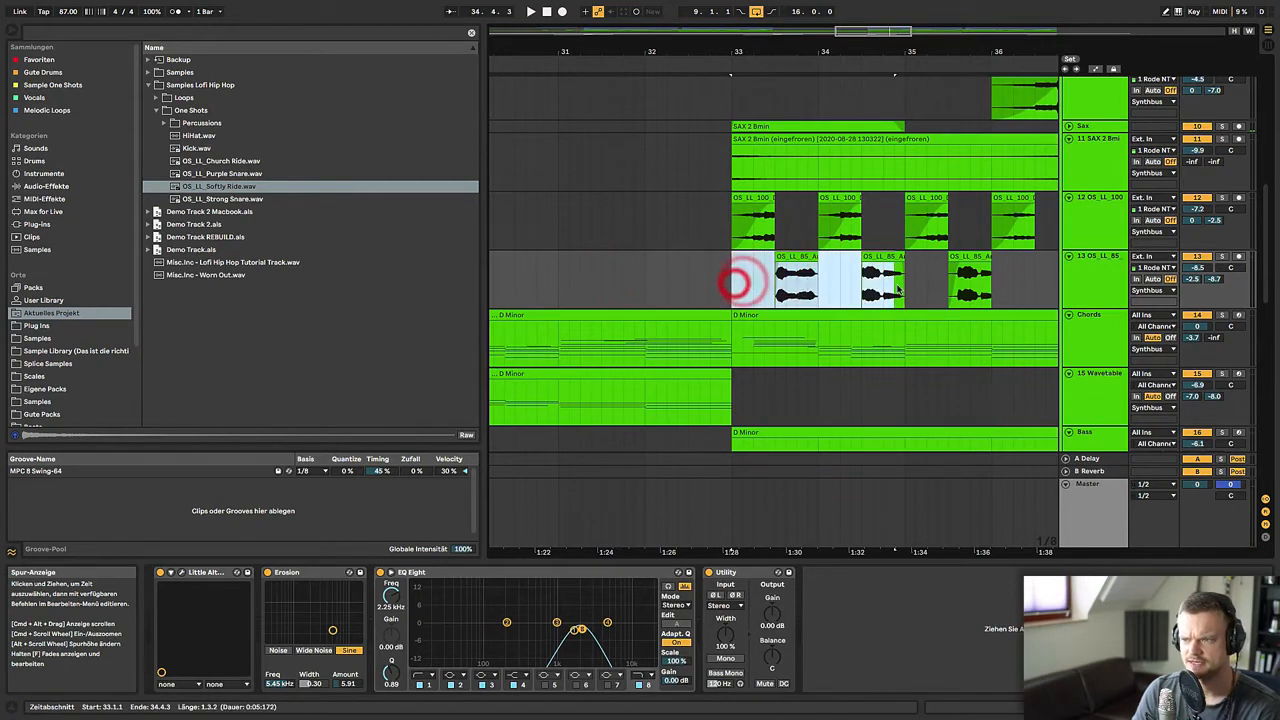
{"action": "left_click_drag", "start_coordinate": [731, 286], "coordinate": [775, 290]}
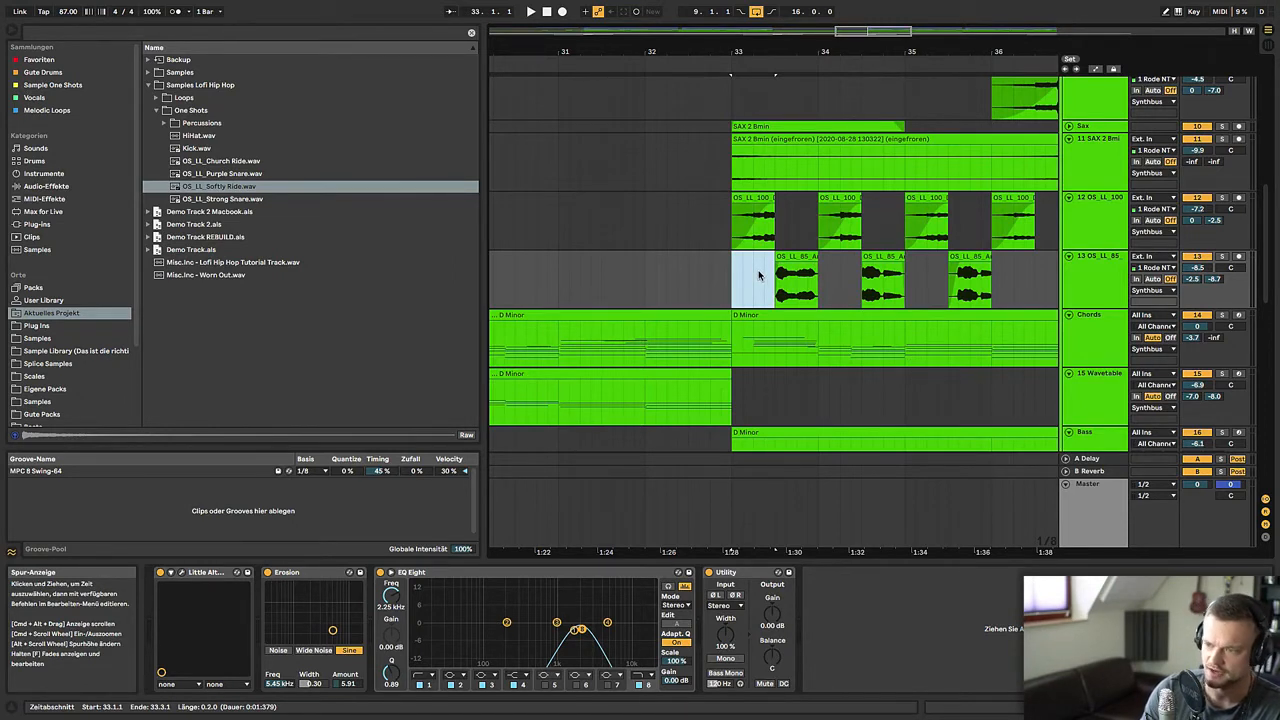
{"action": "key", "text": "super+i"}
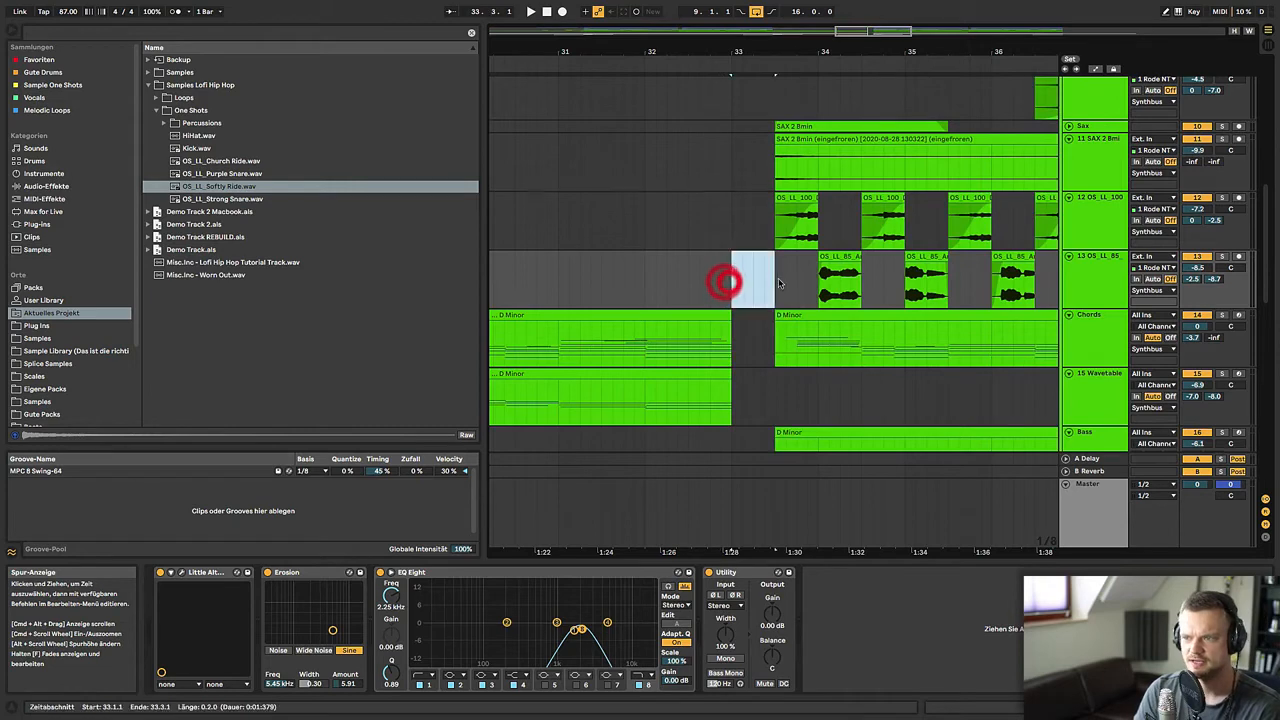
{"action": "left_click", "coordinate": [569, 285]}
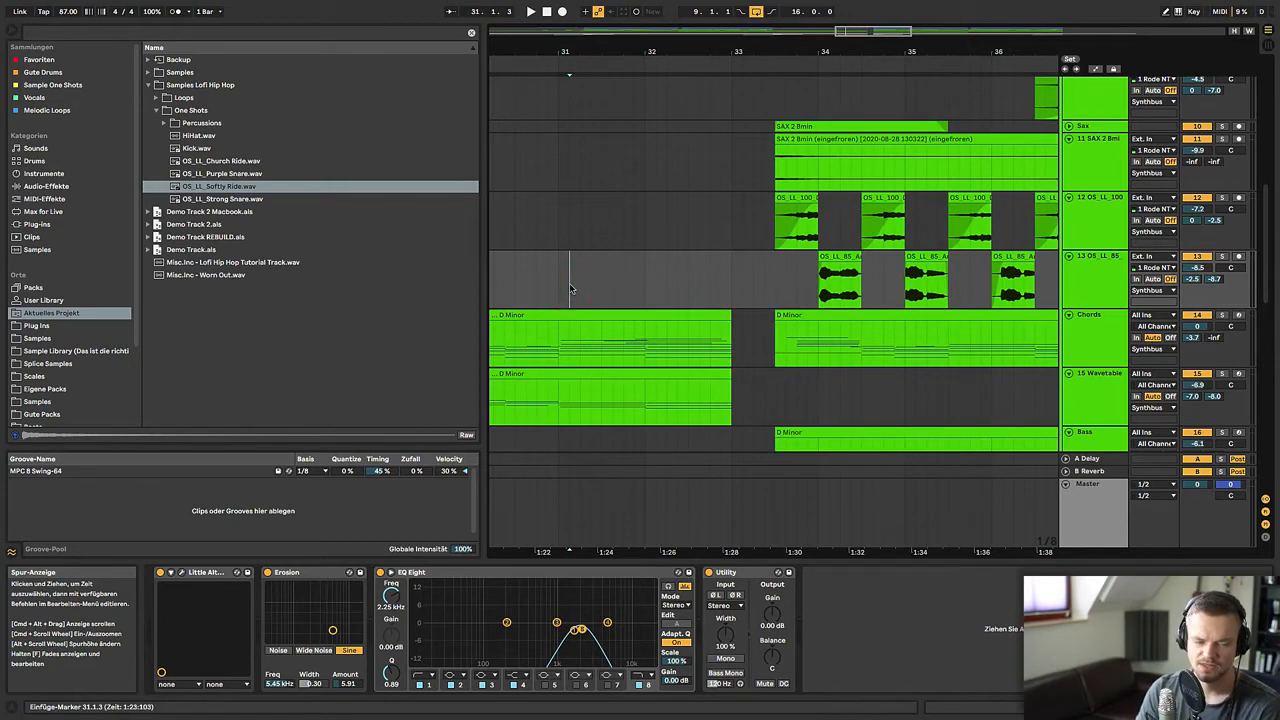
- Automate the Synthbus Fade macro to rise to about 74 at bar 33, hold until 33.3.1 and drop back to 0
{"action": "scroll", "coordinate": [571, 289], "scroll_direction": "up", "scroll_amount": 3}
{"action": "left_click", "coordinate": [1094, 151]}
{"action": "left_click", "coordinate": [669, 151]}
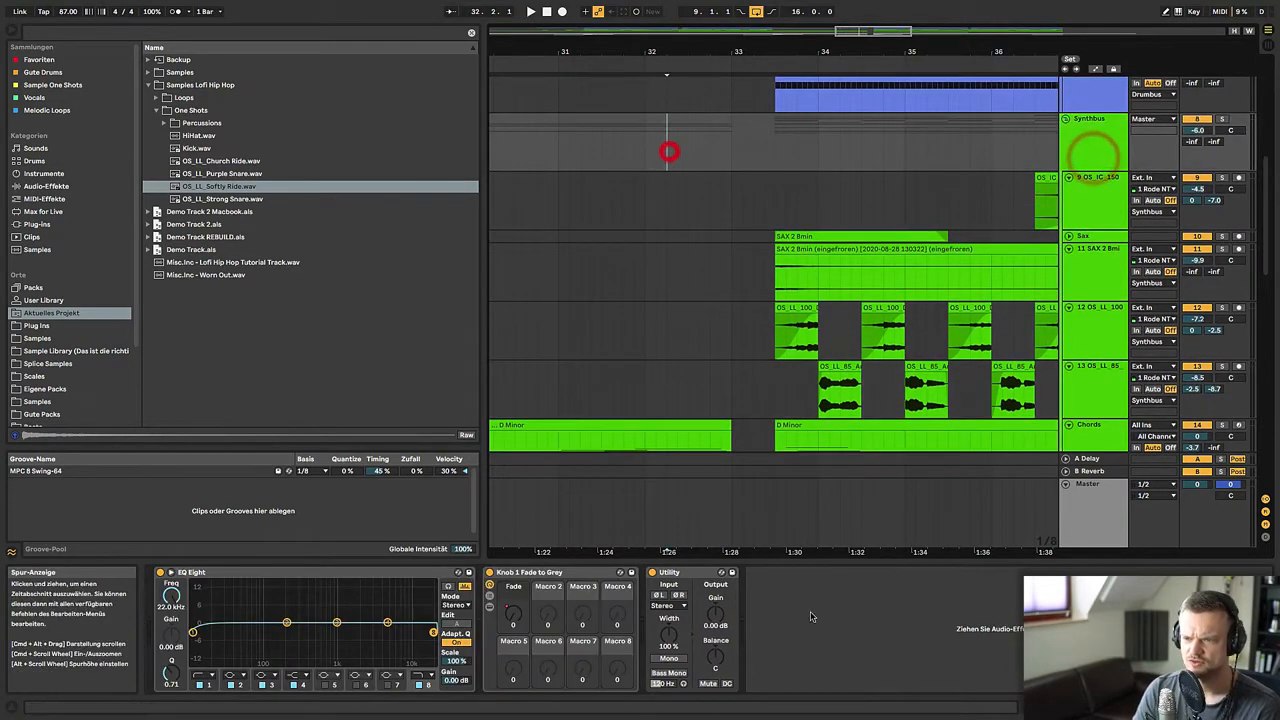
{"action": "key", "text": "a"}
{"action": "left_click", "coordinate": [512, 622]}
{"action": "left_click", "coordinate": [681, 167]}
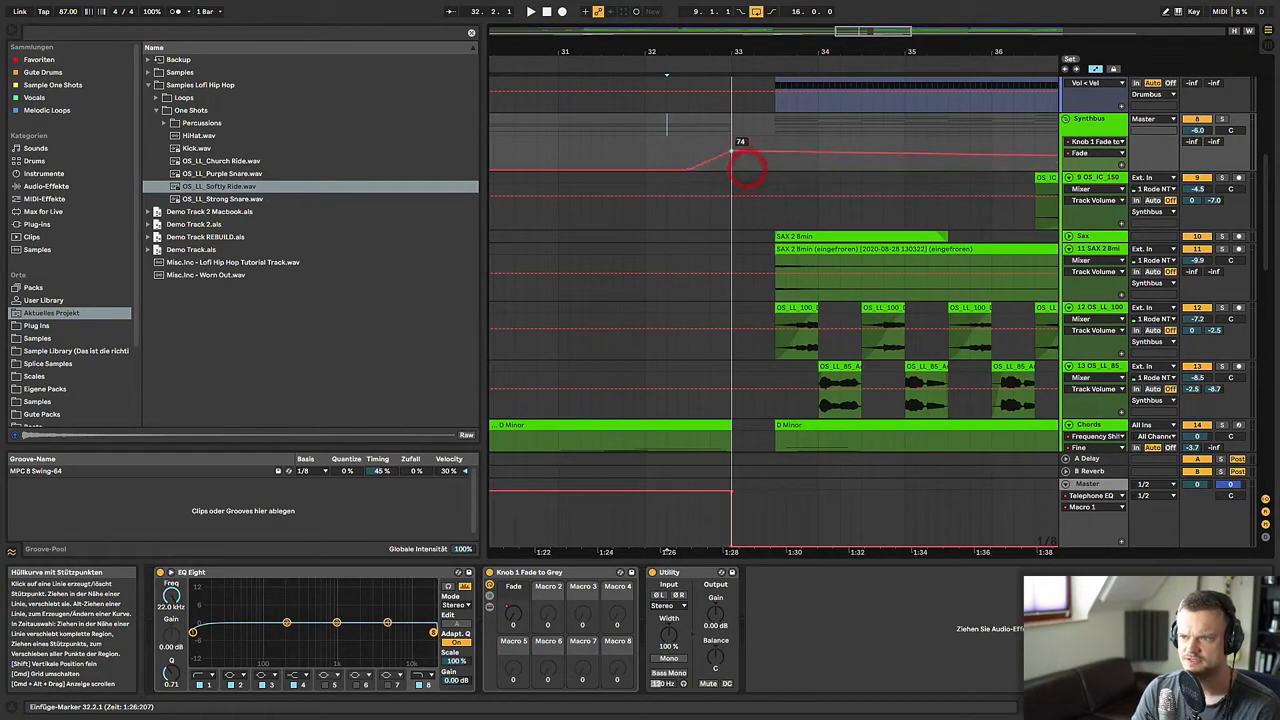
{"action": "left_click", "coordinate": [675, 140]}
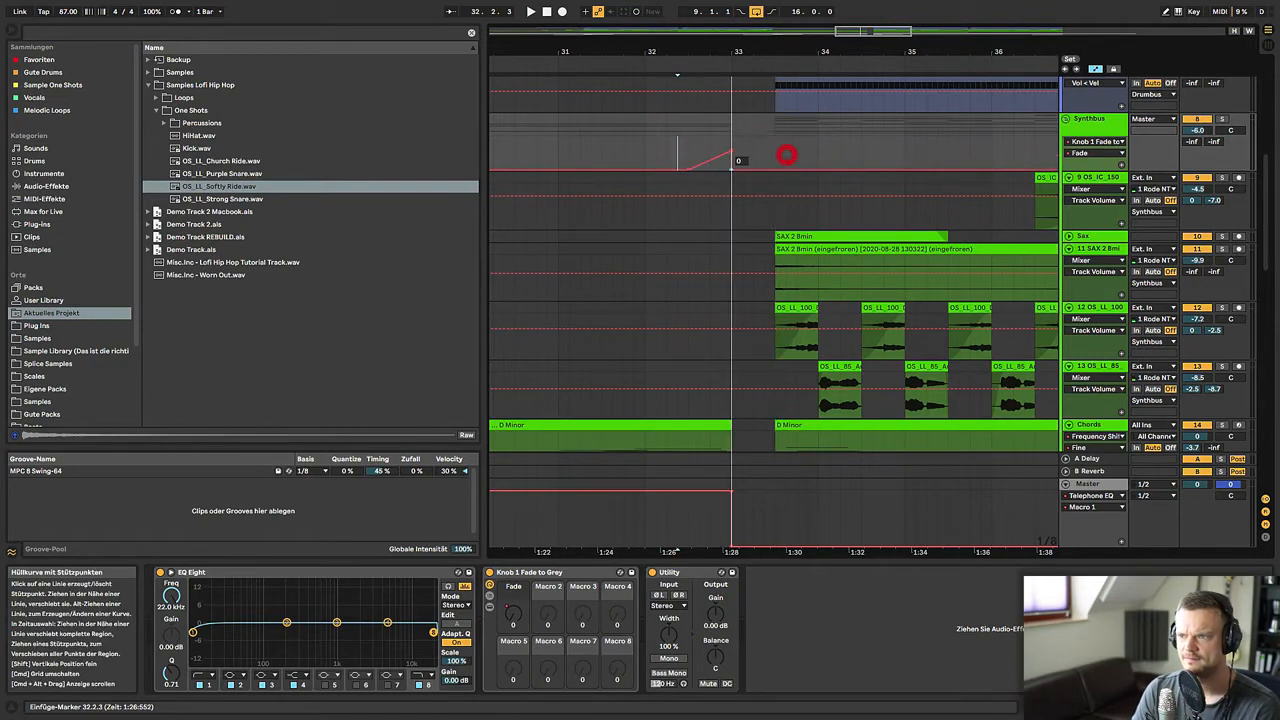
{"action": "left_click_drag", "start_coordinate": [765, 167], "coordinate": [773, 155]}
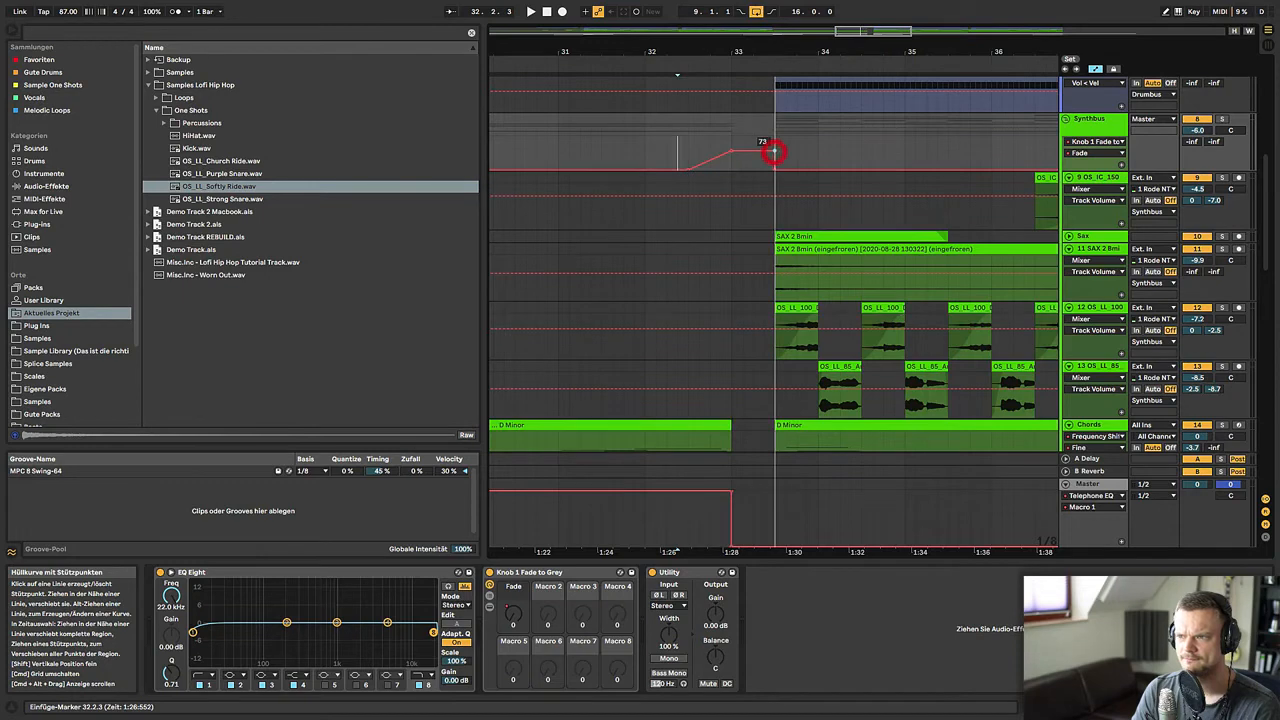
- Show the Synthbus Fade automation in its own lane and curve the Master's Telephone EQ Macro 1 automation down to 0 at 33.3.1
{"action": "left_click", "coordinate": [614, 140]}
{"action": "key", "text": "space"}
{"action": "scroll", "coordinate": [1098, 150], "scroll_direction": "up", "scroll_amount": 1}
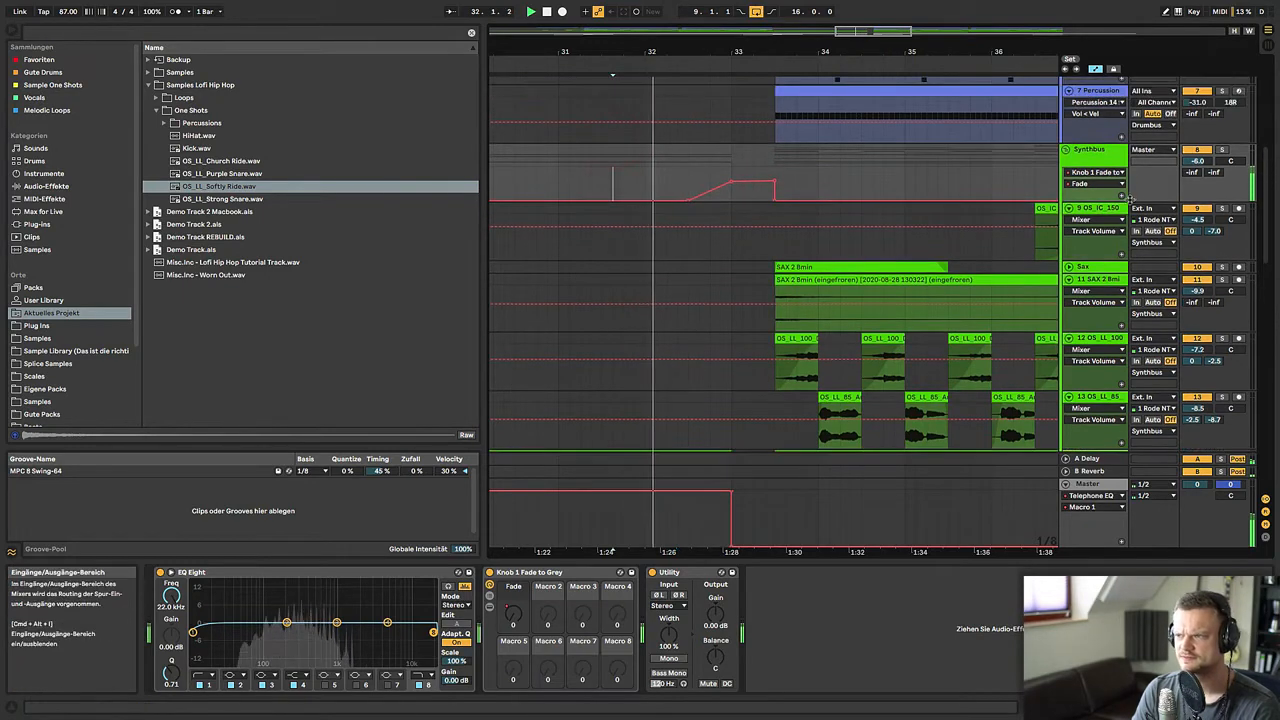
{"action": "left_click", "coordinate": [1121, 197]}
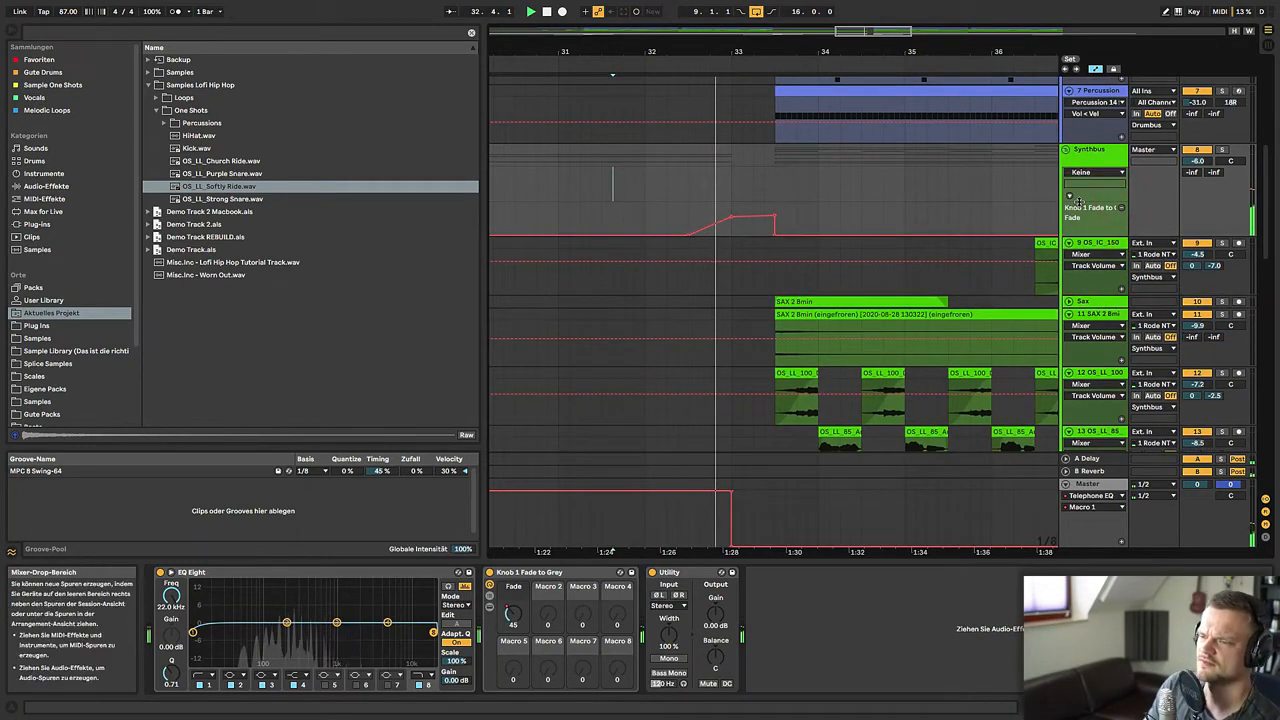
{"action": "left_click", "coordinate": [731, 543]}
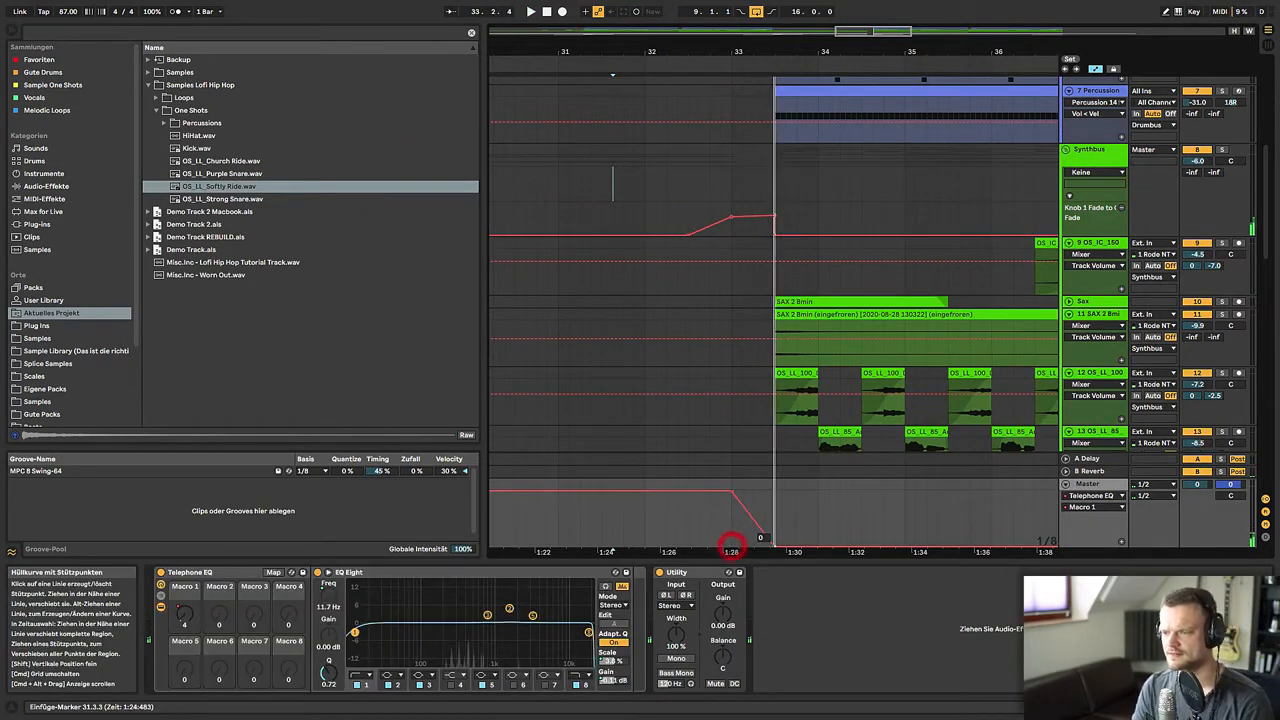
{"action": "left_click", "coordinate": [677, 509]}
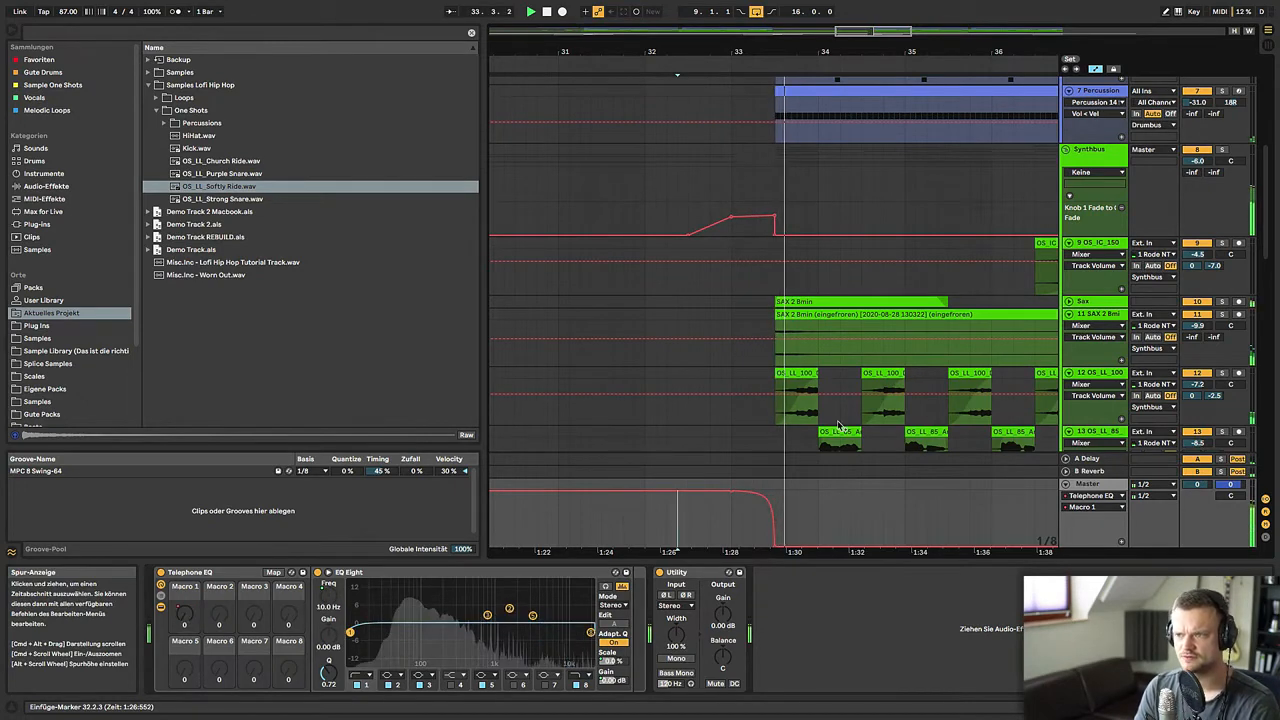
- Add a Frequency Shifter to the Synthbus between the Fade to Grey rack and the Utility
{"action": "left_click", "coordinate": [1090, 150]}
{"action": "left_click", "coordinate": [62, 187]}
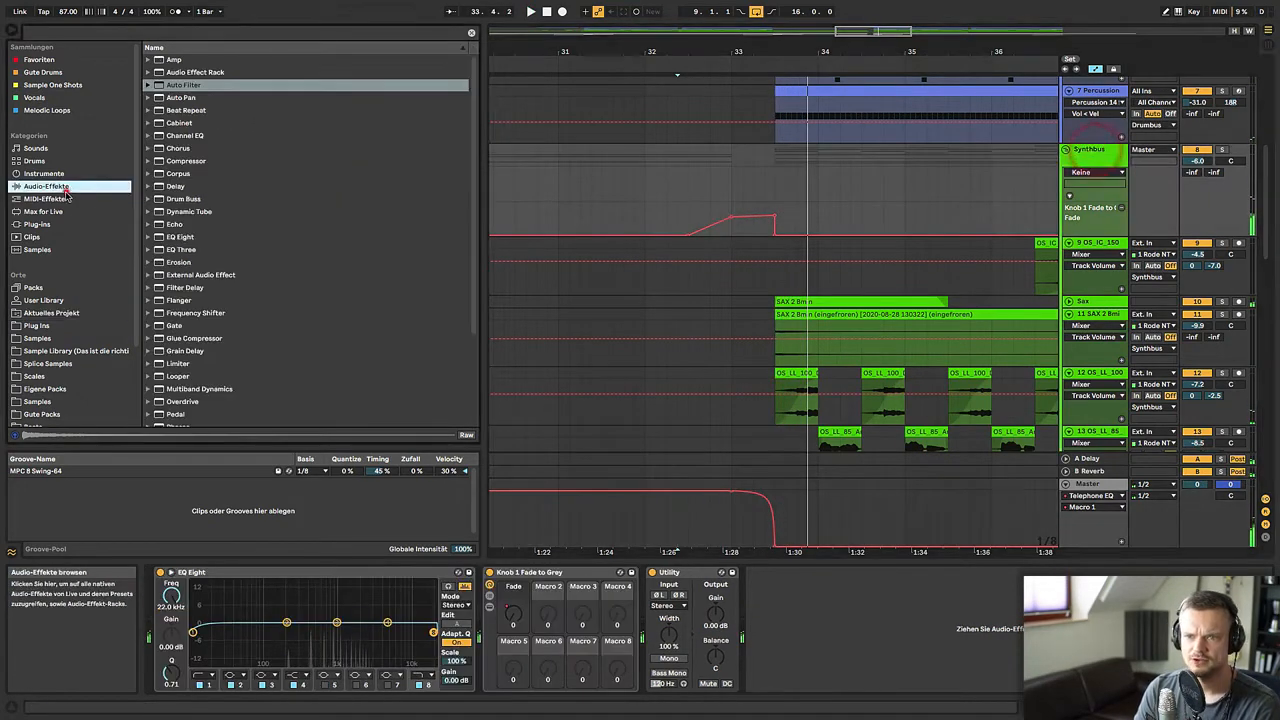
{"action": "left_click_drag", "start_coordinate": [188, 315], "coordinate": [643, 588]}
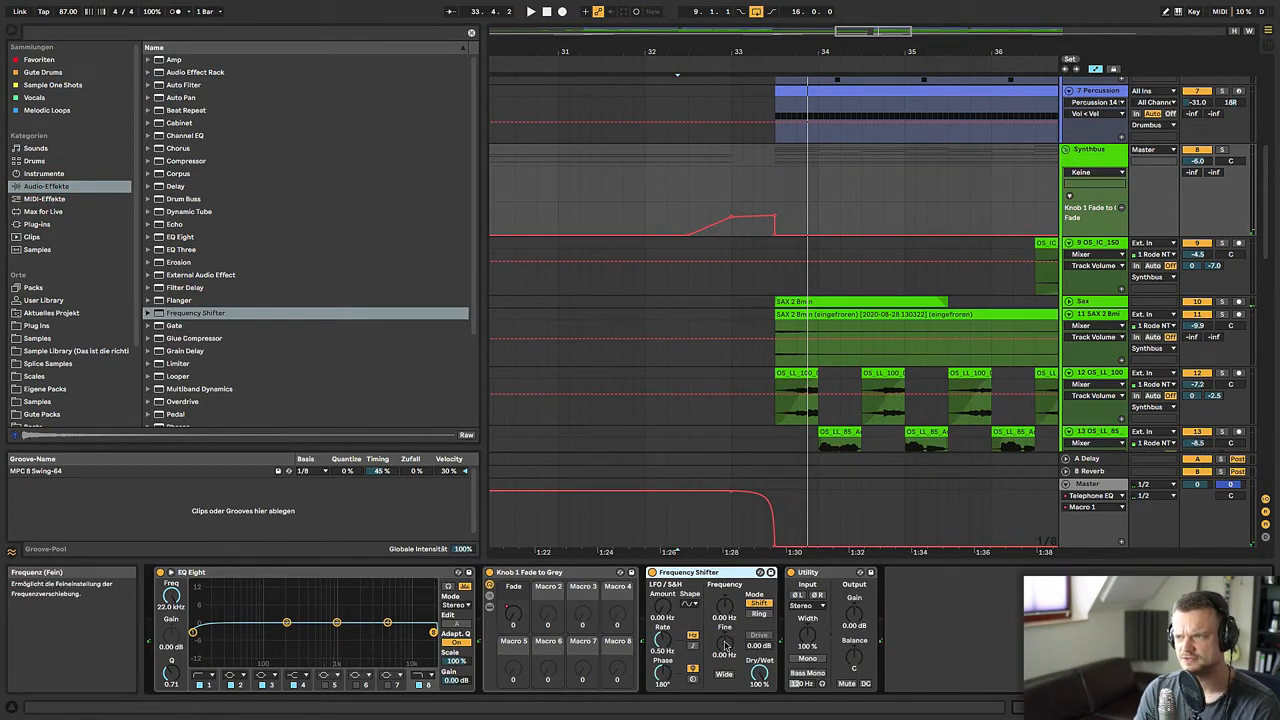
- Automate the Frequency Shifter's Fine value to slide down from 0 Hz until 33.3.1 and return to 0 Hz, and audition it
{"action": "scroll", "coordinate": [740, 250], "scroll_direction": "down", "scroll_amount": 2}
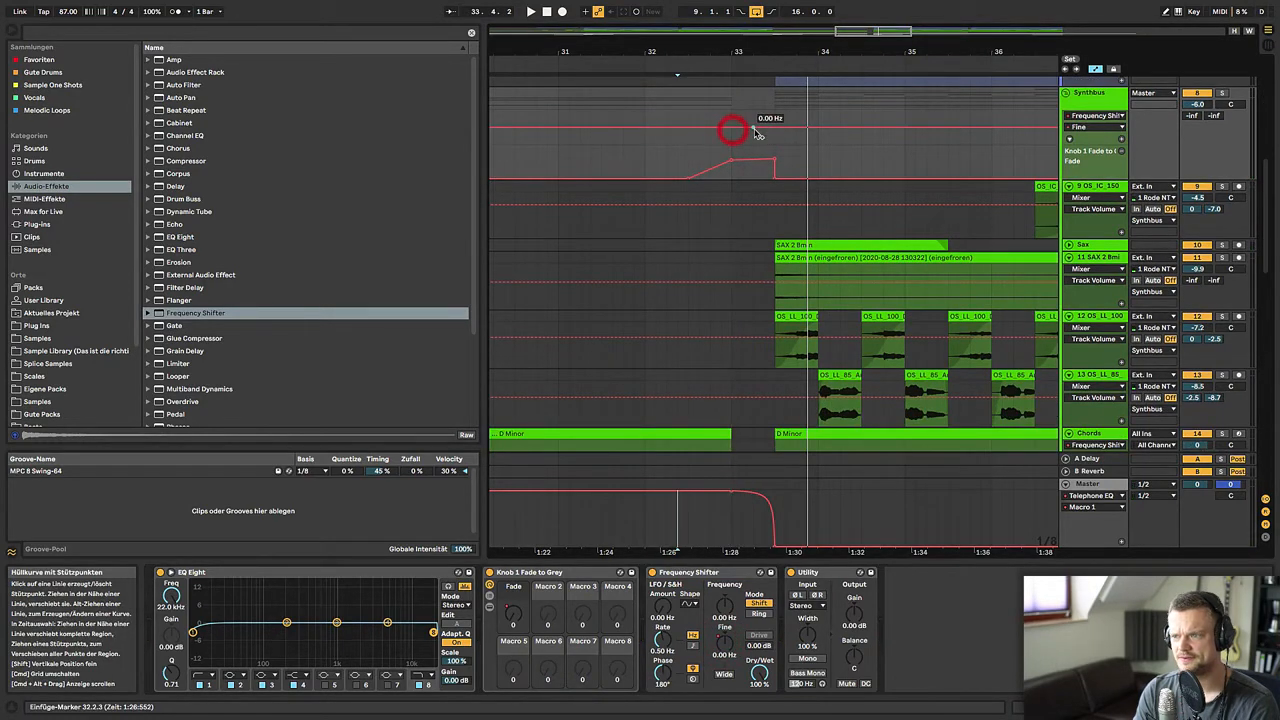
{"action": "left_click_drag", "start_coordinate": [770, 133], "coordinate": [772, 140]}
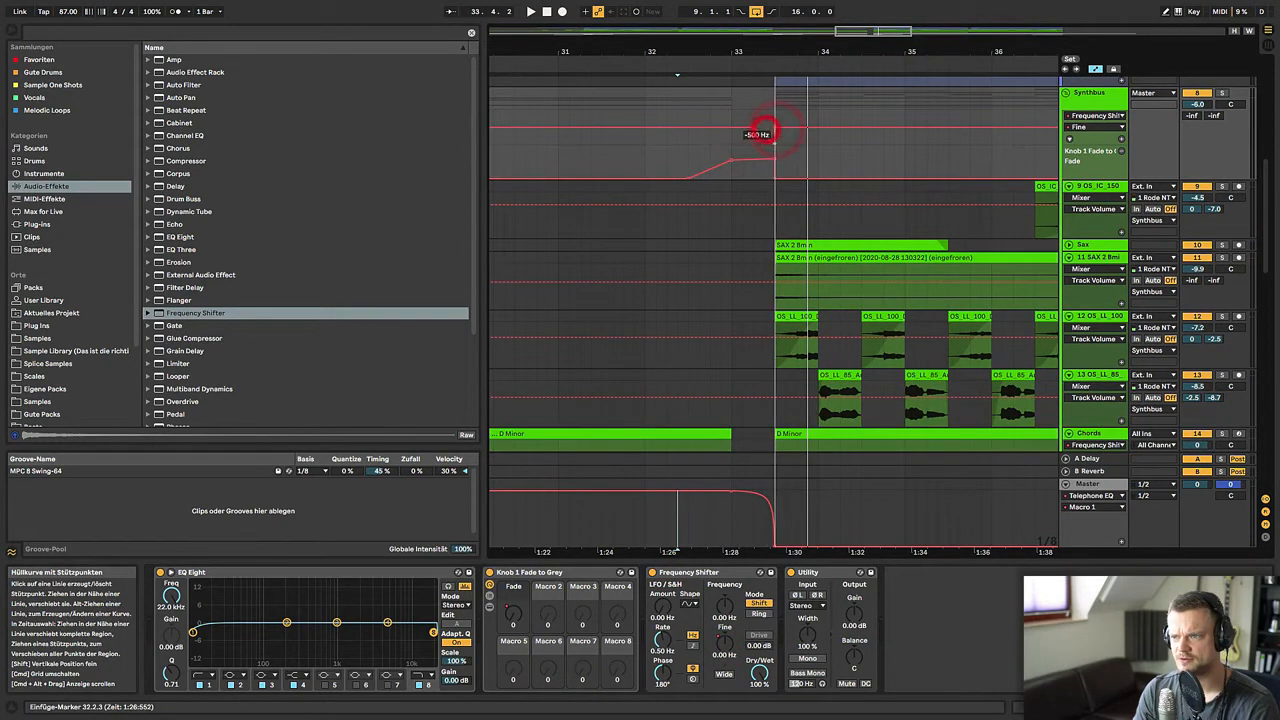
{"action": "left_click", "coordinate": [640, 140]}
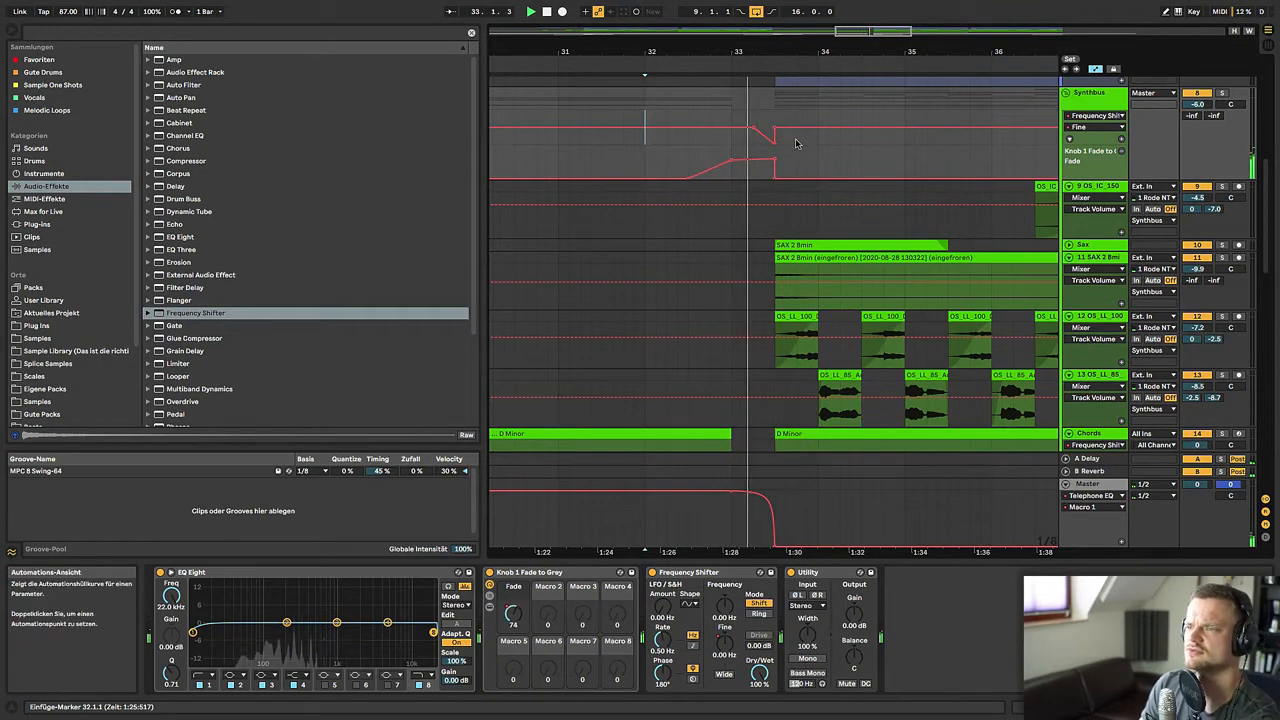
- Leave automation view and listen through the section up to bar 41 while examining its drum, synth and lead tracks
{"action": "left_click_drag", "start_coordinate": [796, 54], "coordinate": [798, 42]}
{"action": "key", "text": "a"}
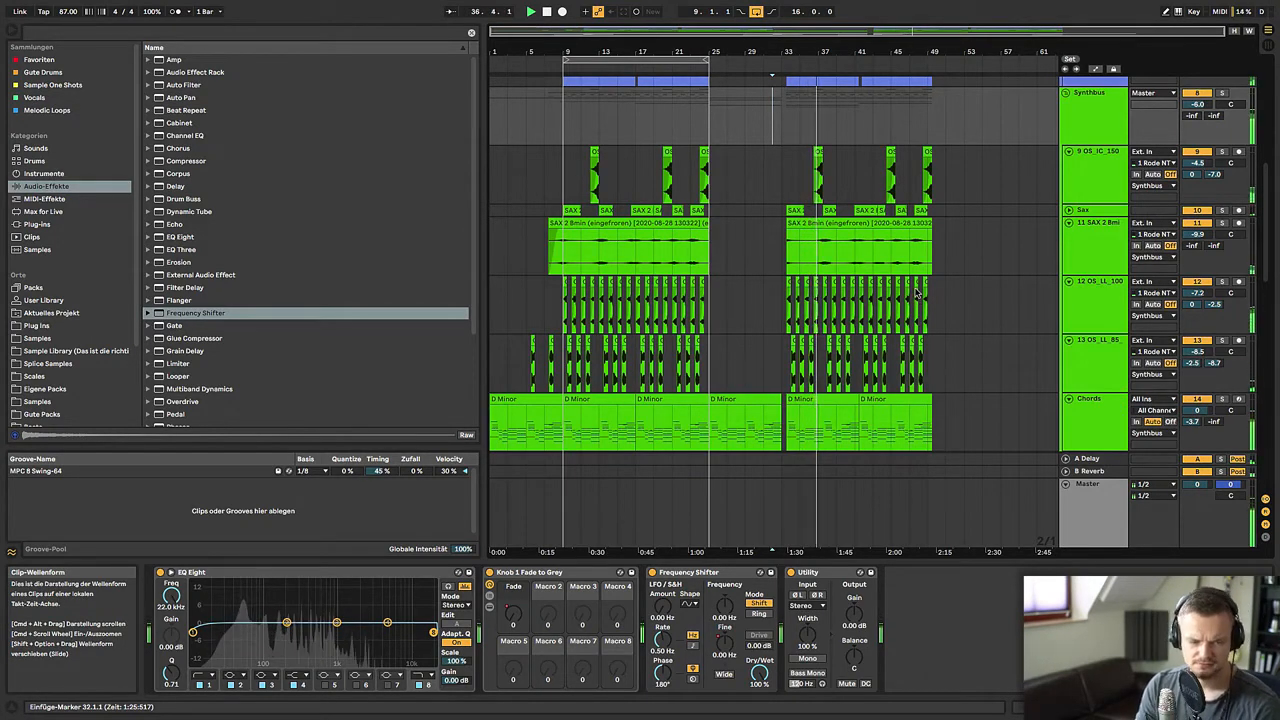
{"action": "scroll", "coordinate": [1104, 245], "scroll_direction": "down", "scroll_amount": 10}
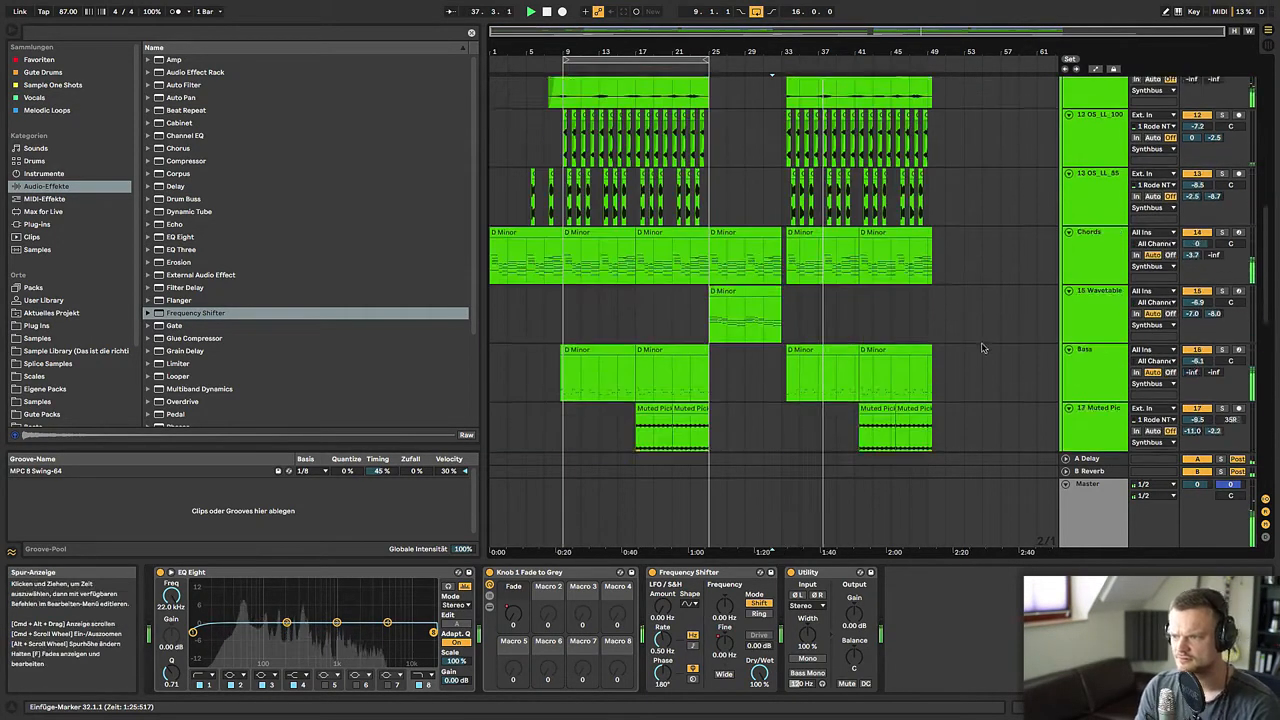
{"action": "left_click", "coordinate": [1101, 220]}
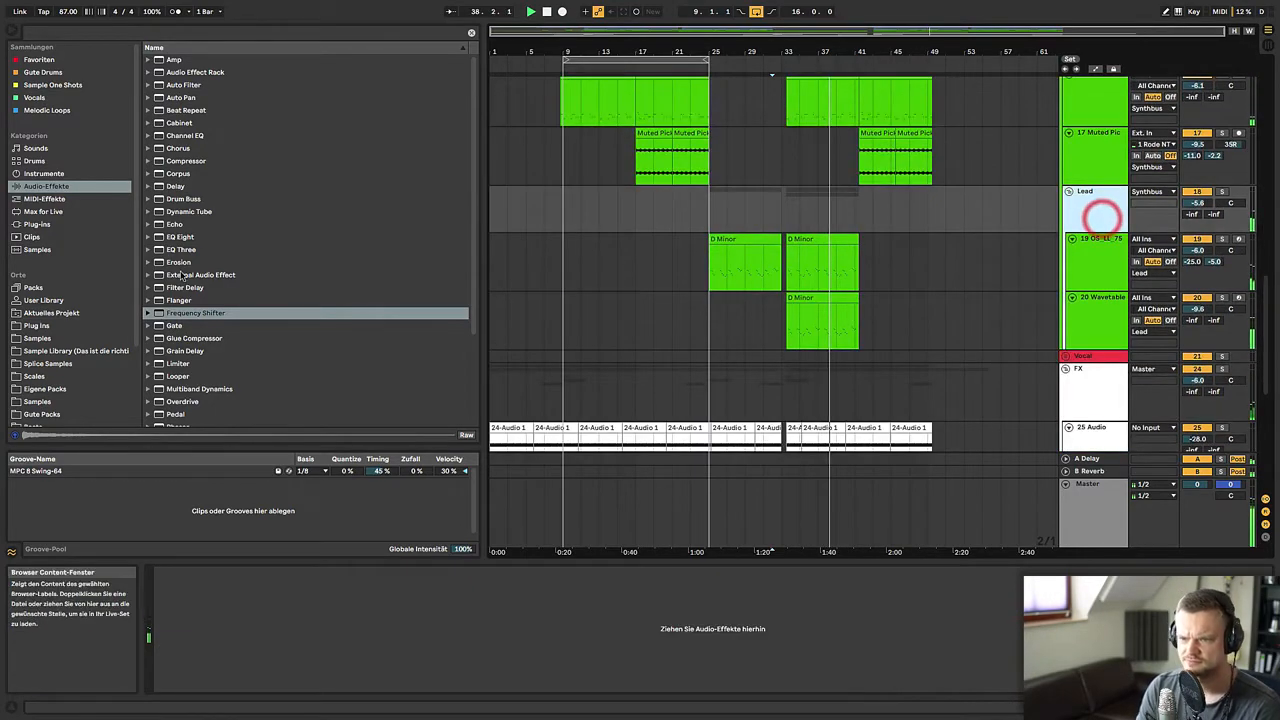
{"action": "scroll", "coordinate": [1023, 286], "scroll_direction": "up", "scroll_amount": 10}
{"action": "left_click", "coordinate": [1091, 185]}
{"action": "scroll", "coordinate": [752, 390], "scroll_direction": "down", "scroll_amount": 5}
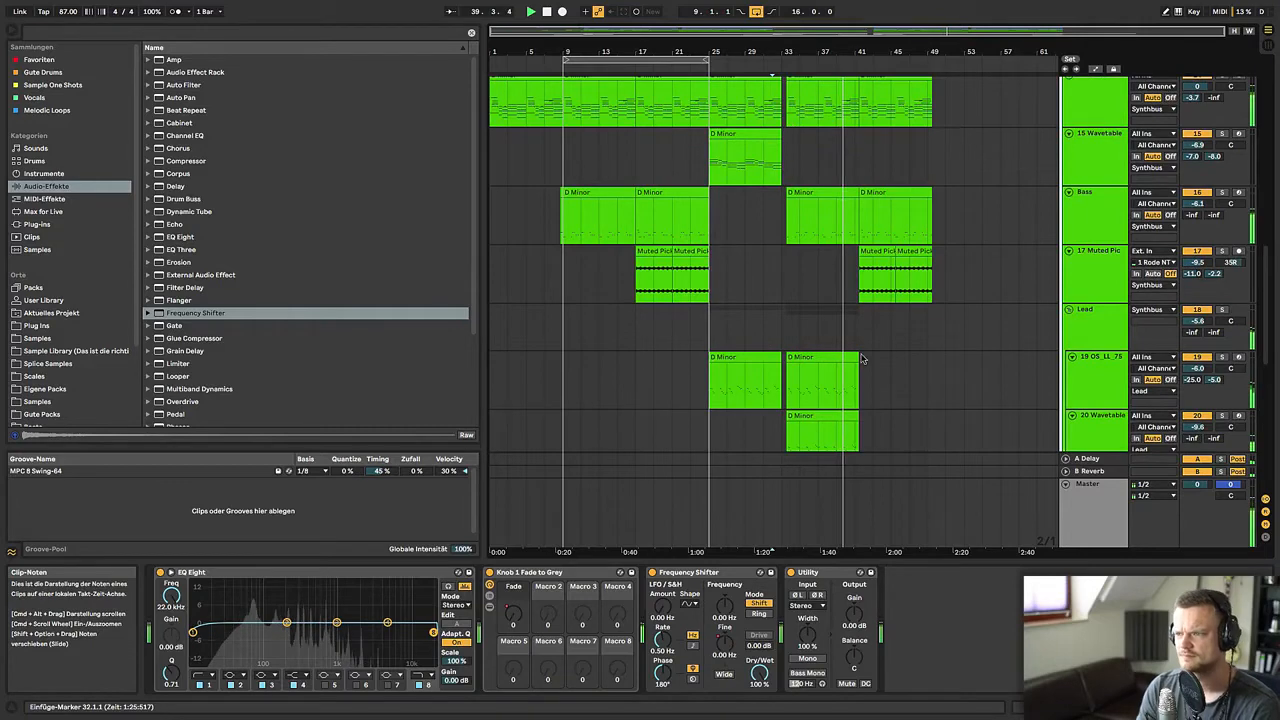
{"action": "scroll", "coordinate": [882, 378], "scroll_direction": "up", "scroll_amount": 1}
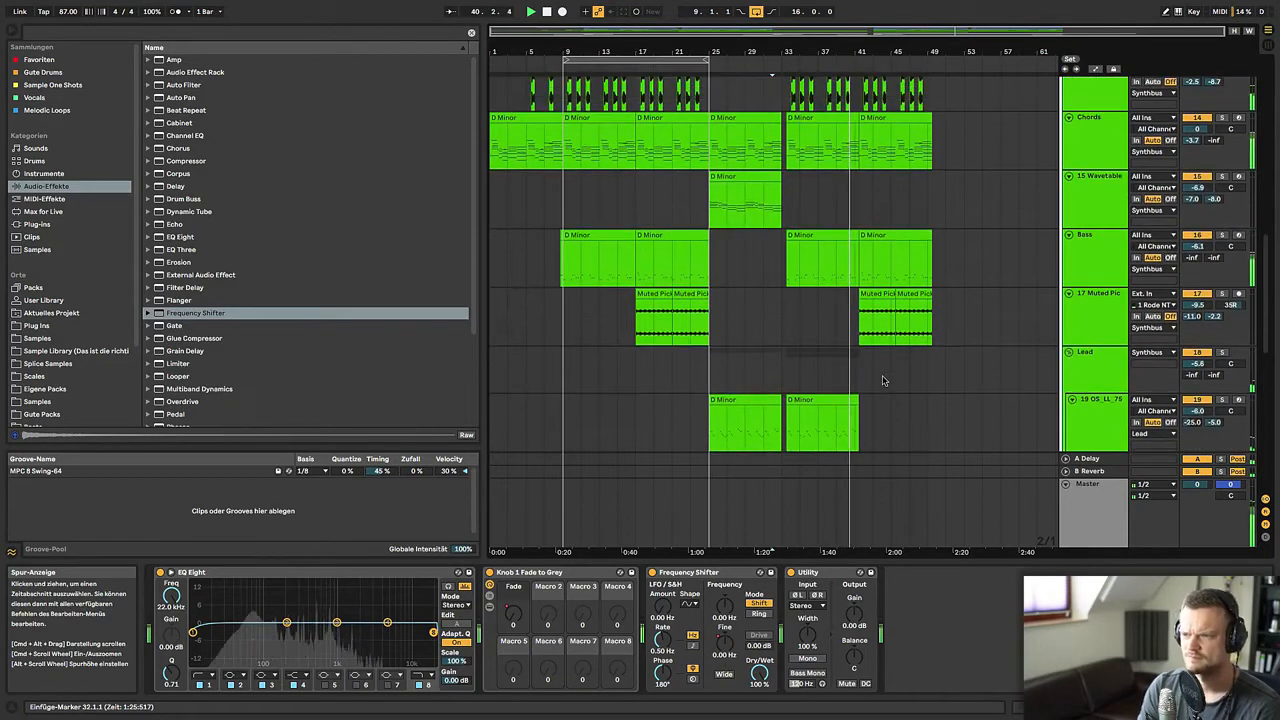
{"action": "scroll", "coordinate": [882, 378], "scroll_direction": "up", "scroll_amount": 10}
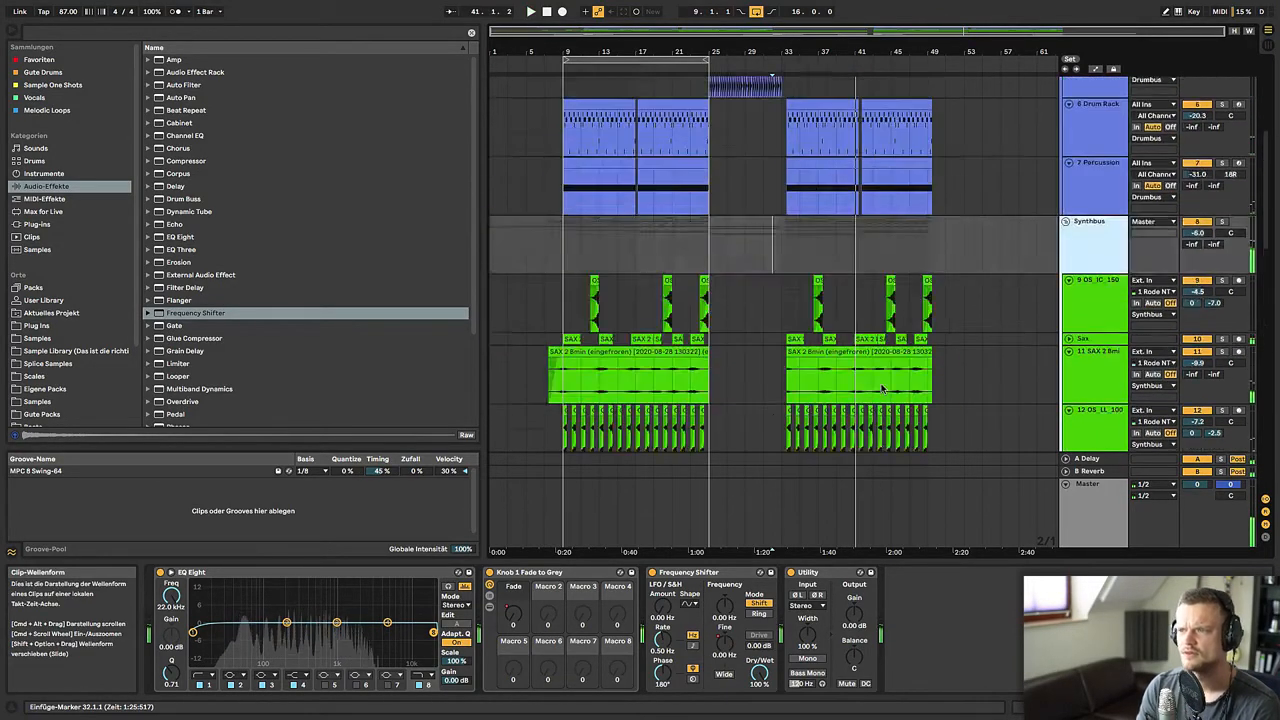
- Insert a 4/4 time-signature change at 33.3.1, where the repeated main section begins
{"action": "left_click_drag", "start_coordinate": [850, 52], "coordinate": [803, 49]}
{"action": "right_click", "coordinate": [740, 60]}
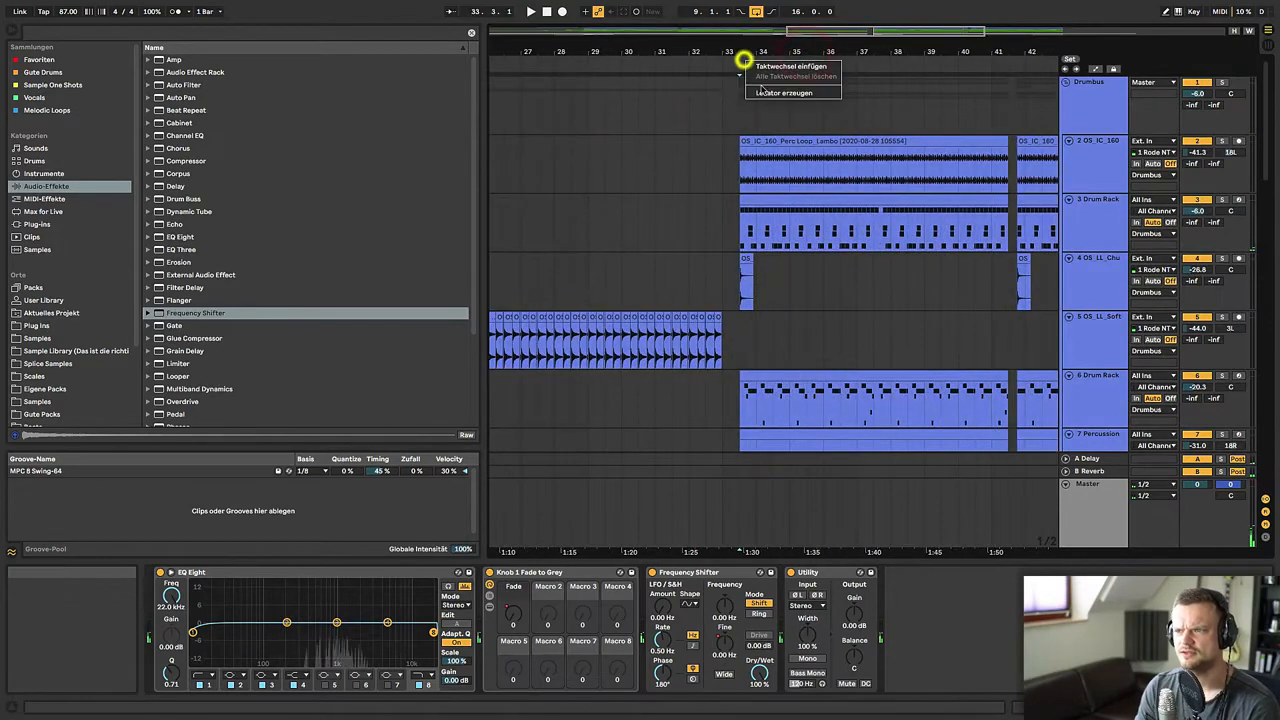
{"action": "left_click", "coordinate": [783, 67]}
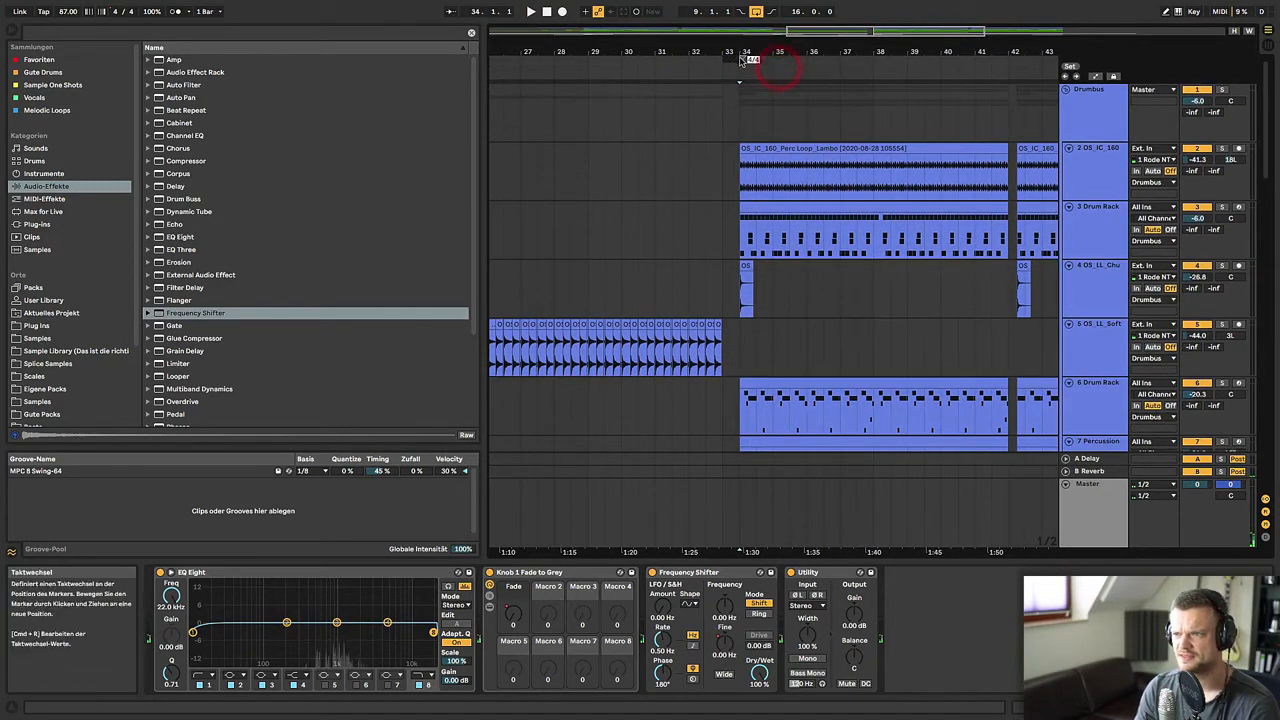
{"action": "mouse_move", "coordinate": [740, 61]}
{"action": "left_mouse_down"}
{"action": "mouse_move", "coordinate": [714, 60]}
{"action": "mouse_move", "coordinate": [785, 60]}
{"action": "mouse_move", "coordinate": [790, 43]}
{"action": "mouse_move", "coordinate": [637, 45]}
{"action": "left_mouse_up"}
- Look through the synth, bass and lead tracks of the repeated main section after bar 34
{"action": "left_click", "coordinate": [717, 157]}
{"action": "left_click_drag", "start_coordinate": [810, 51], "coordinate": [814, 54]}
{"action": "scroll", "coordinate": [729, 354], "scroll_direction": "down", "scroll_amount": 10}
{"action": "scroll", "coordinate": [735, 362], "scroll_direction": "up", "scroll_amount": 5}
{"action": "scroll", "coordinate": [840, 360], "scroll_direction": "down", "scroll_amount": 5}
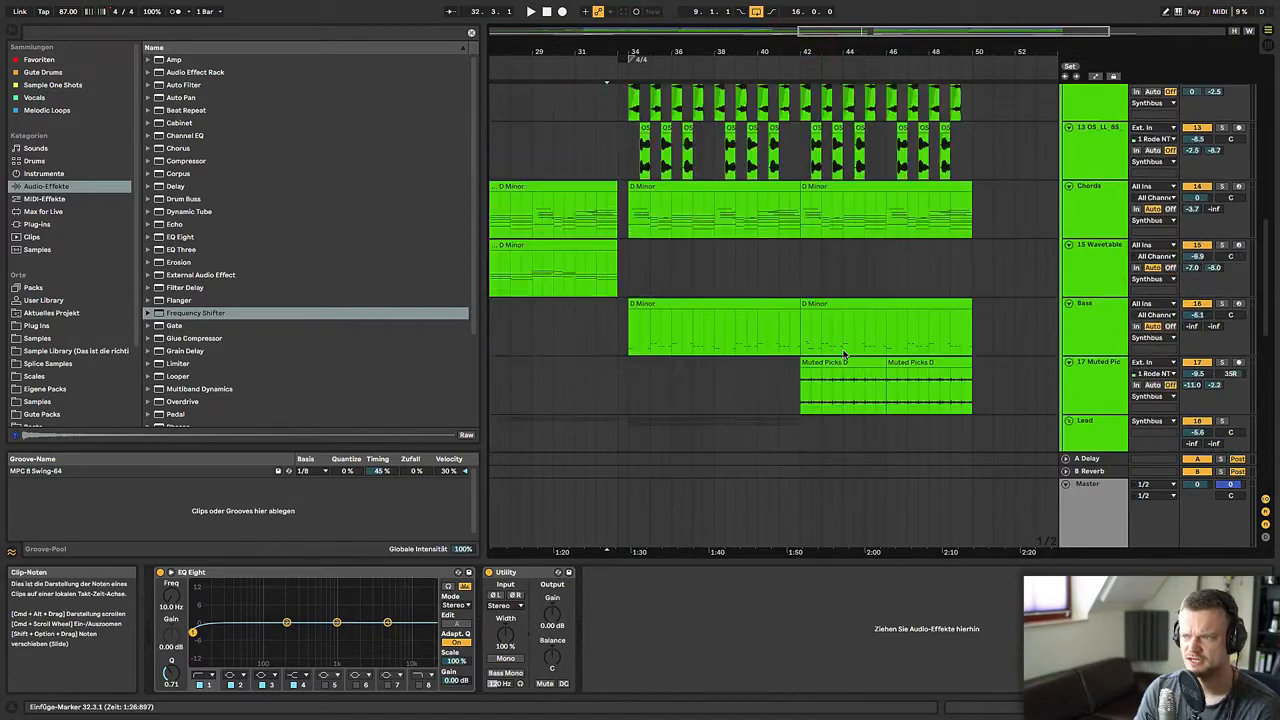
{"action": "scroll", "coordinate": [1000, 380], "scroll_direction": "up", "scroll_amount": 5}
{"action": "scroll", "coordinate": [1040, 395], "scroll_direction": "down", "scroll_amount": 5}
{"action": "scroll", "coordinate": [1096, 300], "scroll_direction": "down", "scroll_amount": 3}
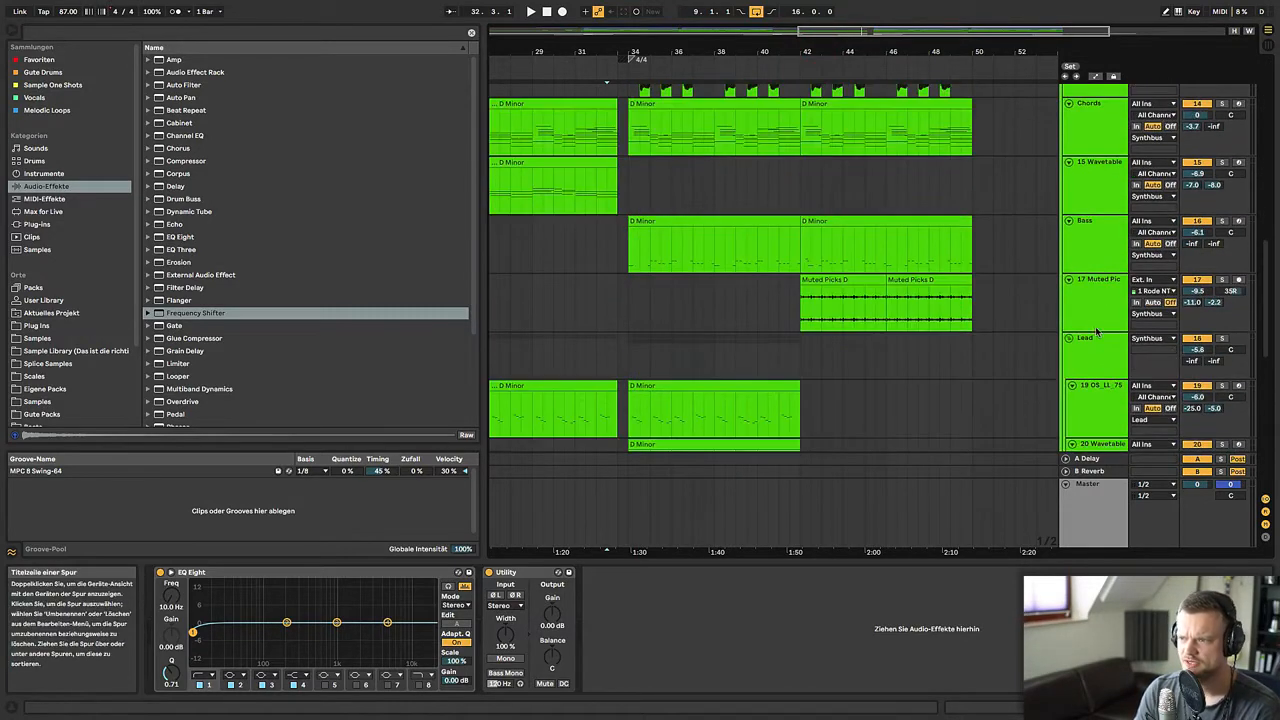
- Copy the Synthbus's Knob 1 Fade to Grey rack onto the Lead group
{"action": "left_click", "coordinate": [1095, 354]}
{"action": "scroll", "coordinate": [1095, 354], "scroll_direction": "up", "scroll_amount": 5}
{"action": "left_click", "coordinate": [1083, 128]}
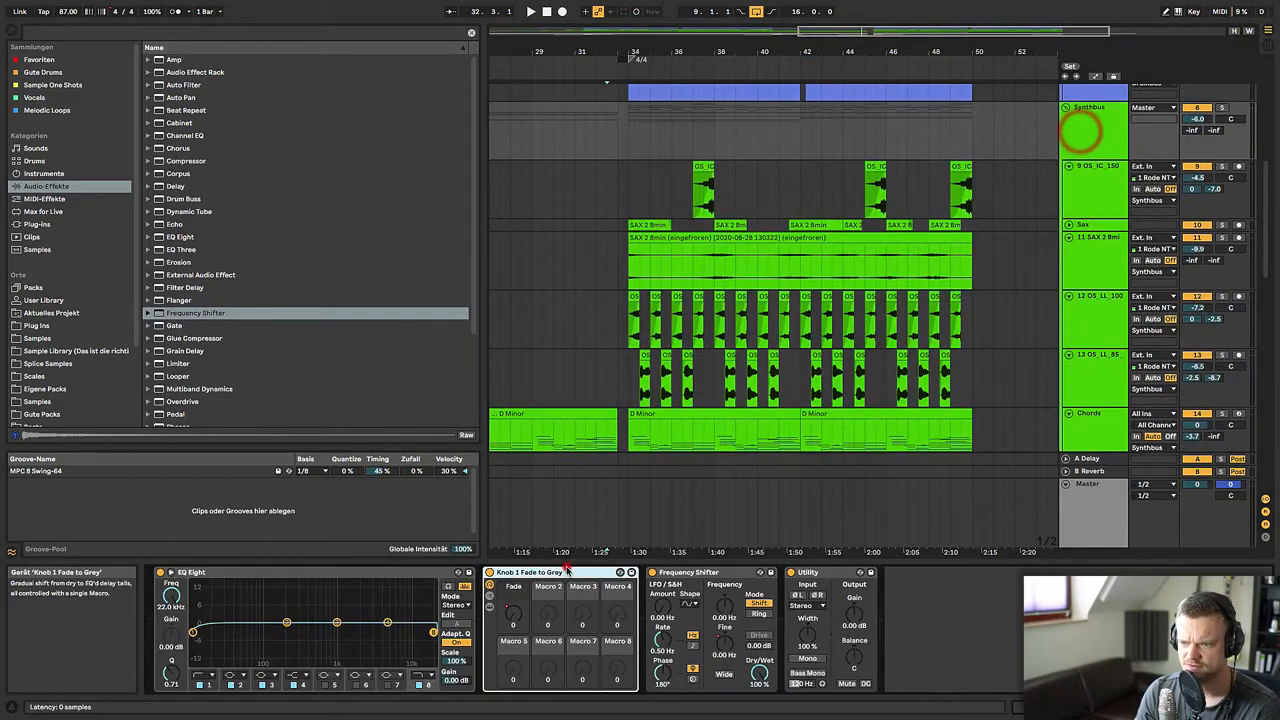
{"action": "scroll", "coordinate": [815, 384], "scroll_direction": "down", "scroll_amount": 8}
{"action": "left_click", "coordinate": [1086, 230]}
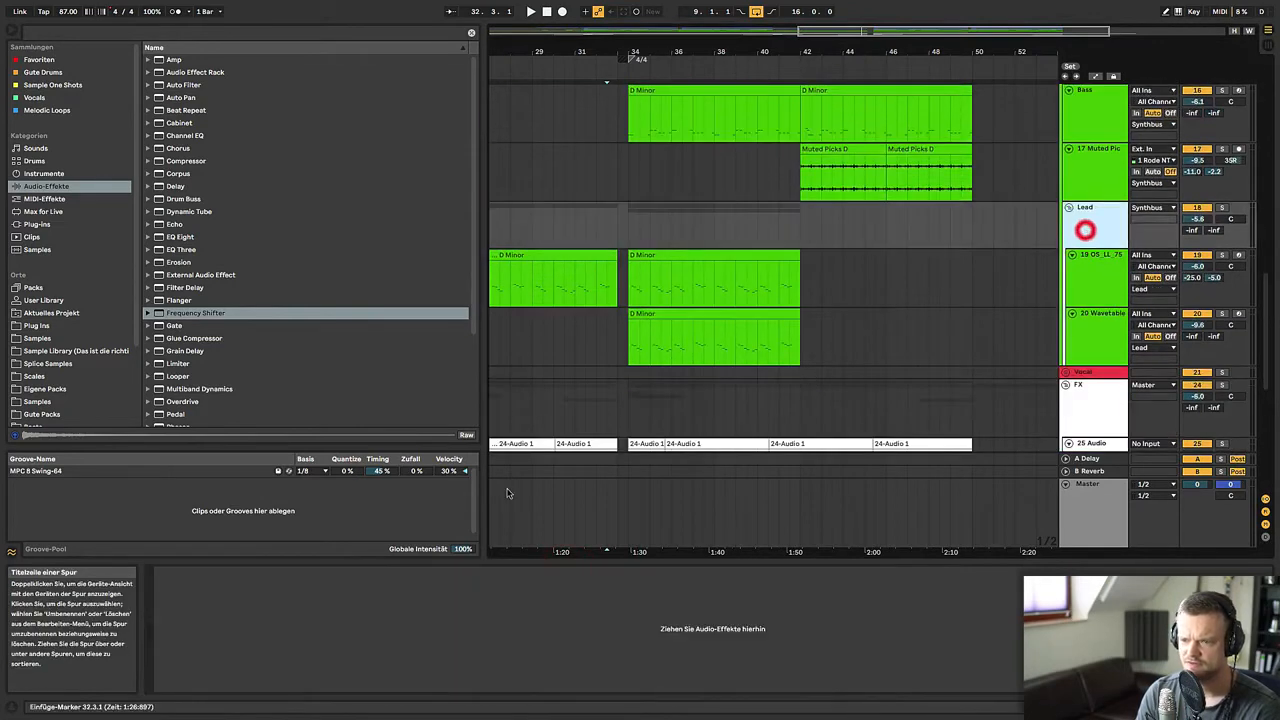
{"action": "left_click", "coordinate": [495, 495]}
{"action": "left_click", "coordinate": [1084, 221]}
{"action": "left_click", "coordinate": [420, 603]}
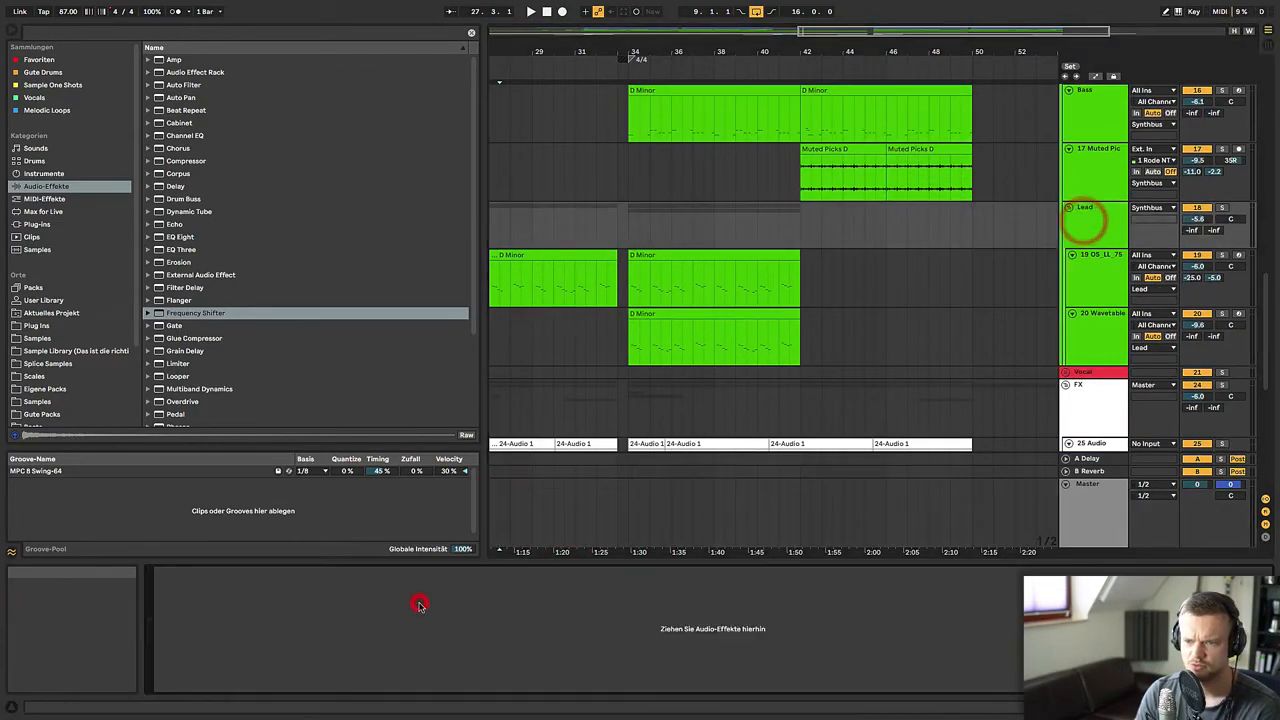
{"action": "key", "text": "super+v"}
- Clear the Lead rack's Fade automation and draw it rising from 0 to 53 at 42.1.1, starting shortly after bar 40
{"action": "right_click", "coordinate": [185, 612]}
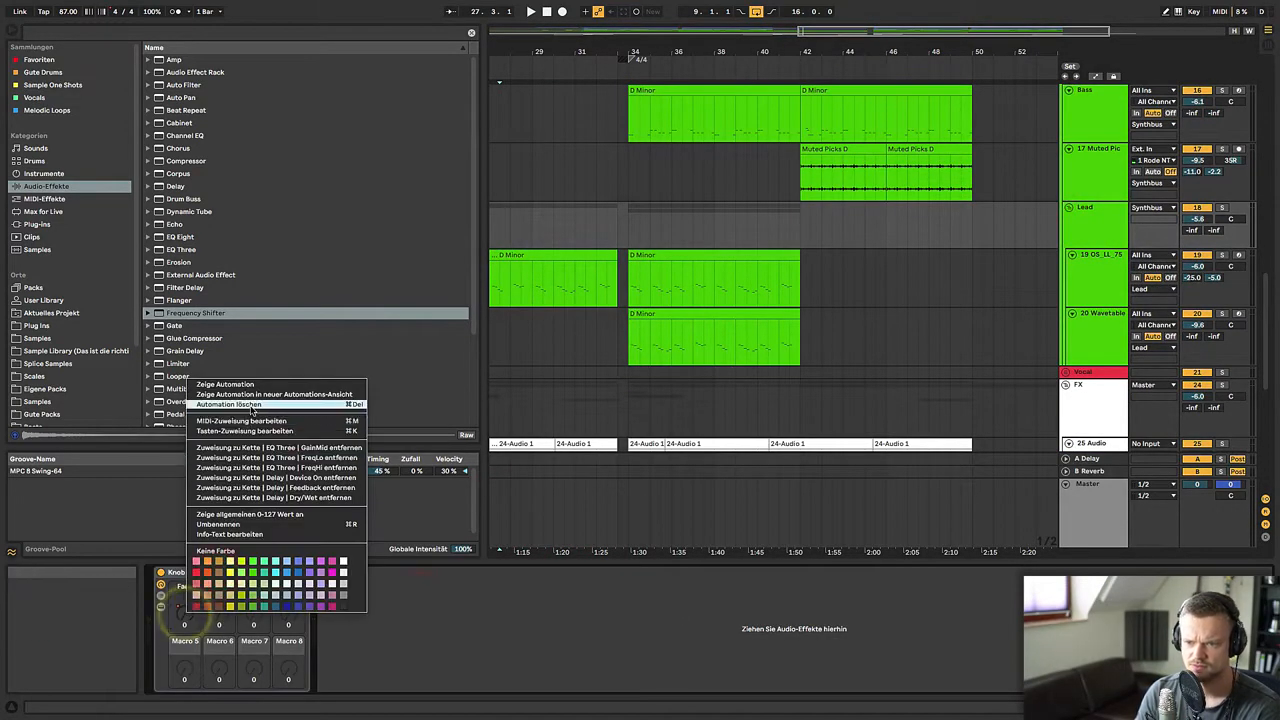
{"action": "left_click", "coordinate": [250, 406]}
{"action": "key", "text": "a"}
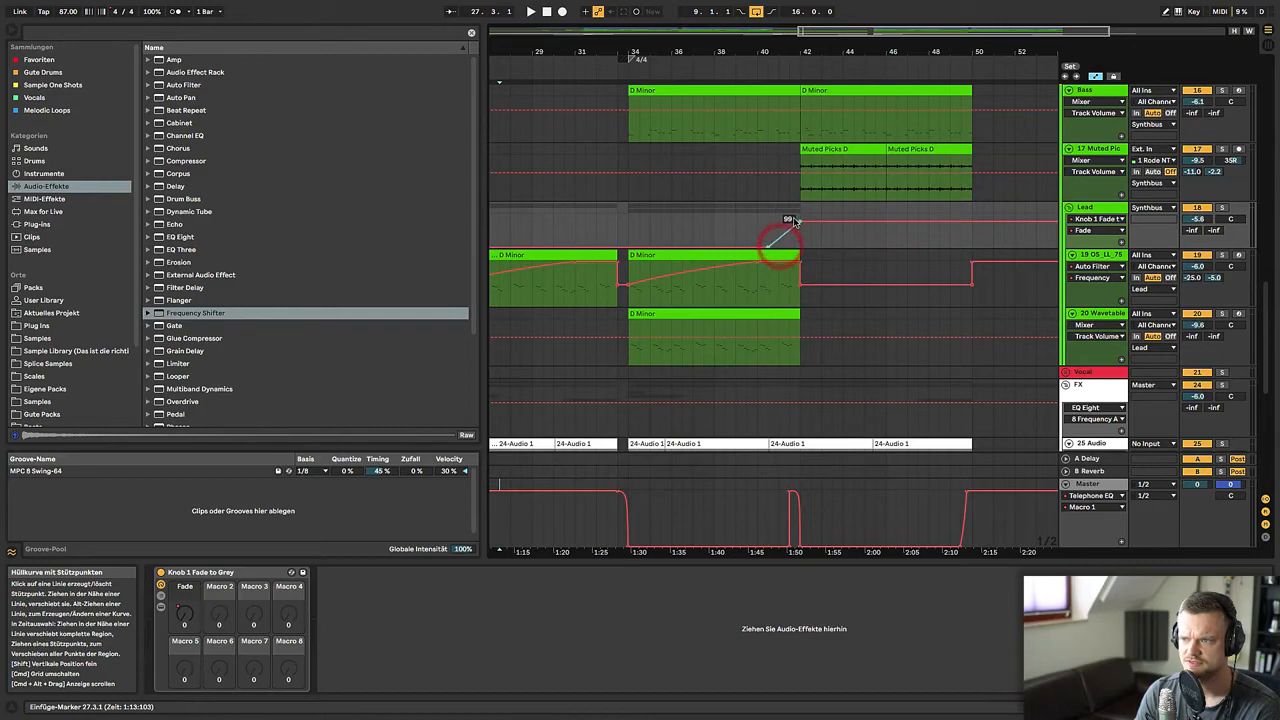
{"action": "left_click_drag", "start_coordinate": [797, 233], "coordinate": [800, 234]}
{"action": "left_click", "coordinate": [777, 222]}
{"action": "left_click", "coordinate": [800, 209]}
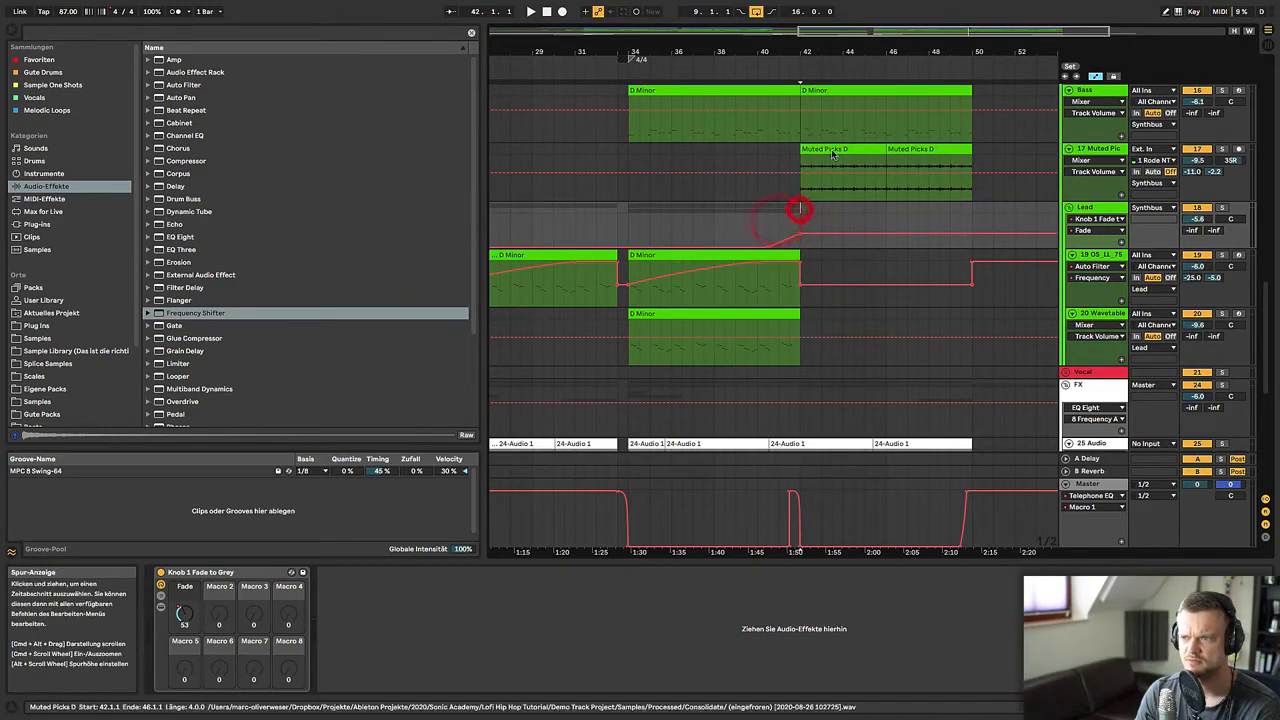
- Curve track 19's Auto Filter Frequency automation down from 19.9 kHz over the last half bar before 42.1.1 and audition from 40.1.1
{"action": "scroll", "coordinate": [790, 390], "scroll_direction": "up", "scroll_amount": 2}
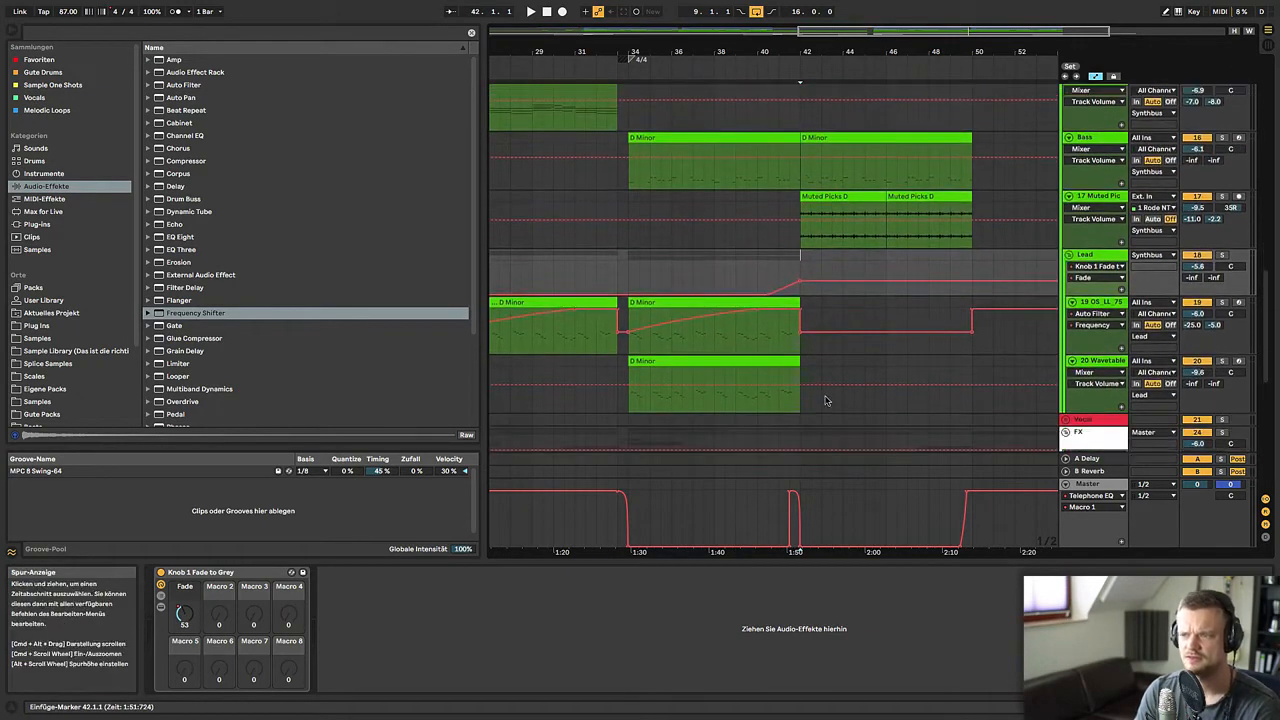
{"action": "left_click", "coordinate": [801, 312]}
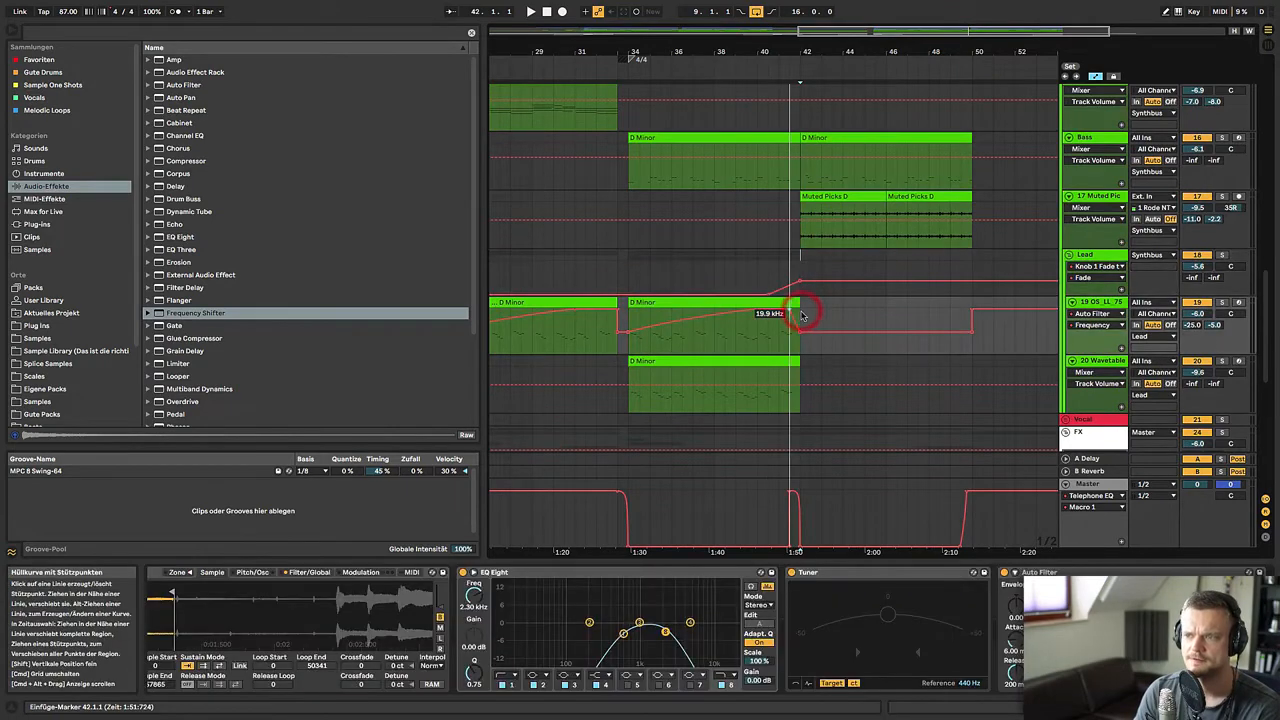
{"action": "left_click", "coordinate": [761, 261]}
{"action": "key", "text": "space"}
{"action": "left_click", "coordinate": [799, 322]}
{"action": "scroll", "coordinate": [804, 350], "scroll_direction": "down", "scroll_amount": 6}
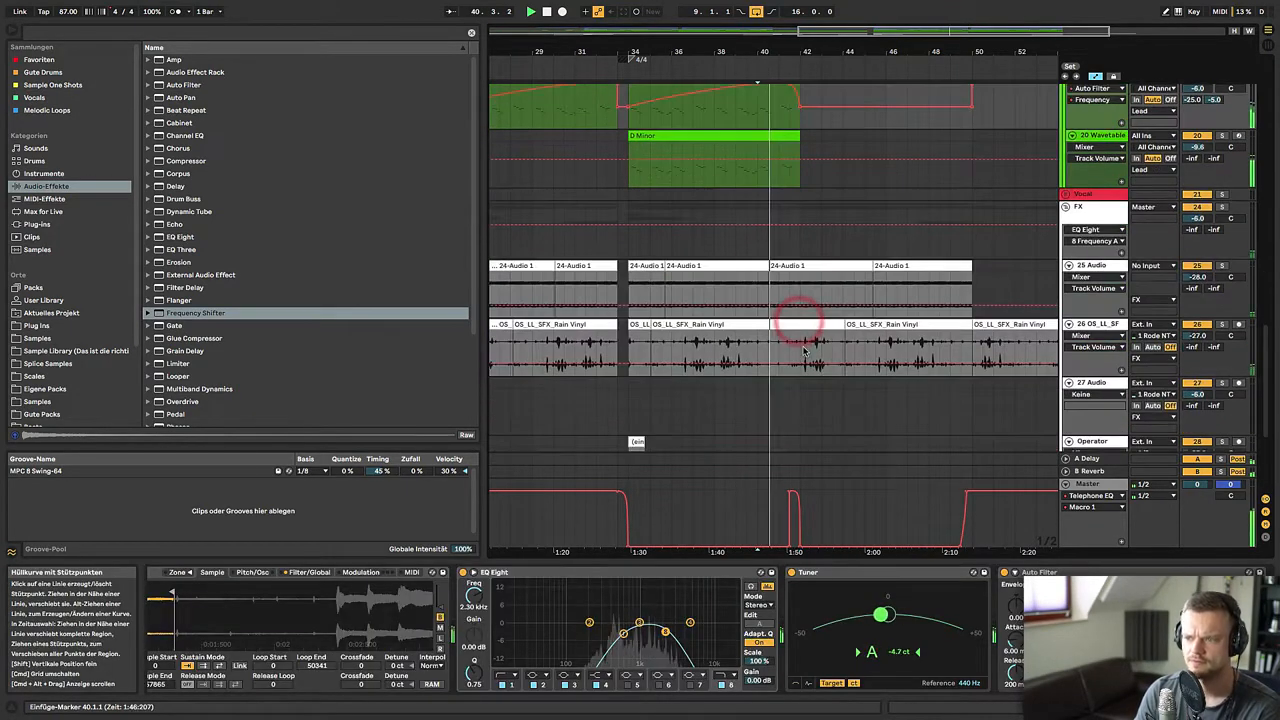
- Leave automation view and fold the tracks inside the Synthbus while listening on past bar 42
{"action": "scroll", "coordinate": [806, 353], "scroll_direction": "down", "scroll_amount": 8}
{"action": "scroll", "coordinate": [860, 315], "scroll_direction": "up", "scroll_amount": 9}
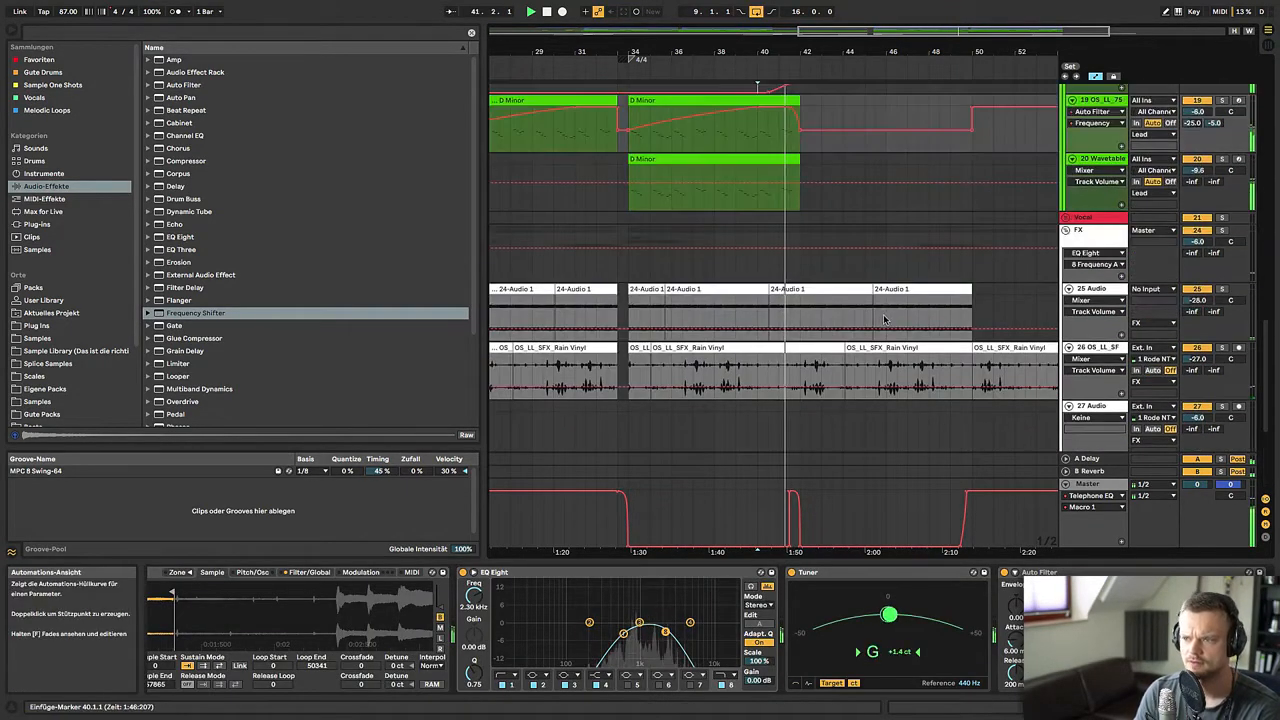
{"action": "scroll", "coordinate": [878, 320], "scroll_direction": "up", "scroll_amount": 4}
{"action": "left_click_drag", "start_coordinate": [818, 50], "coordinate": [818, 47]}
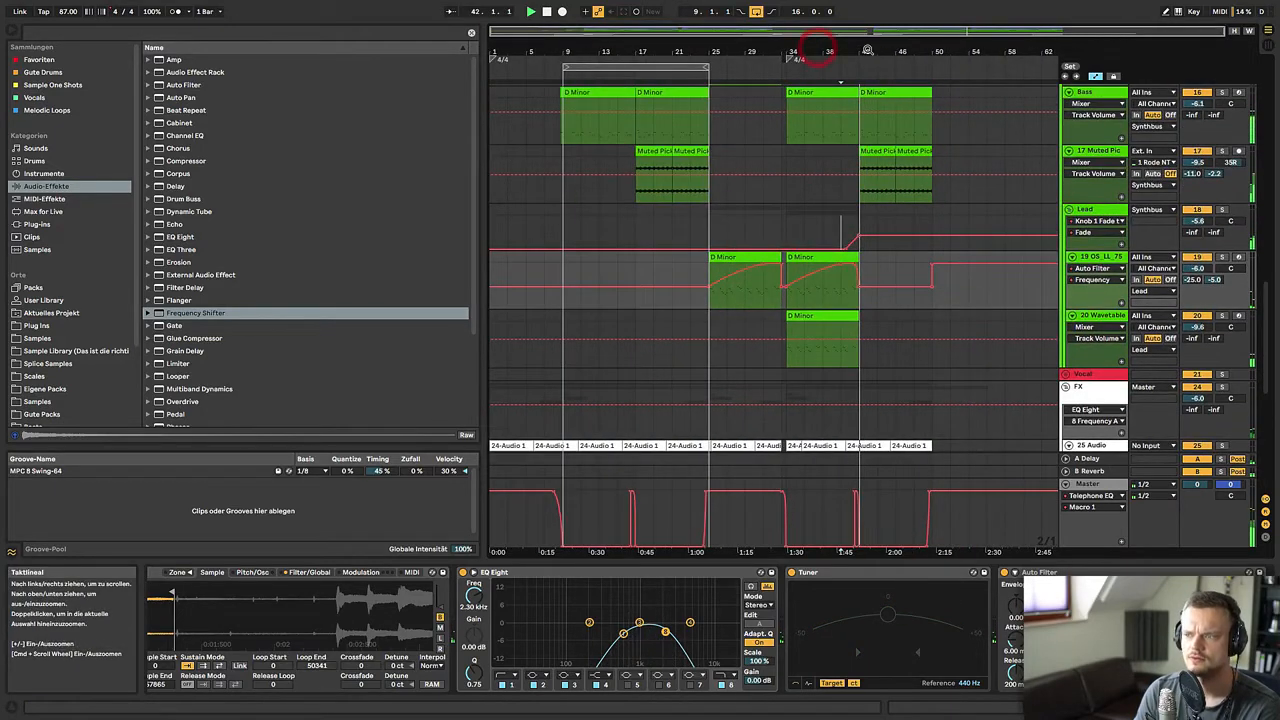
{"action": "left_click", "coordinate": [1100, 214]}
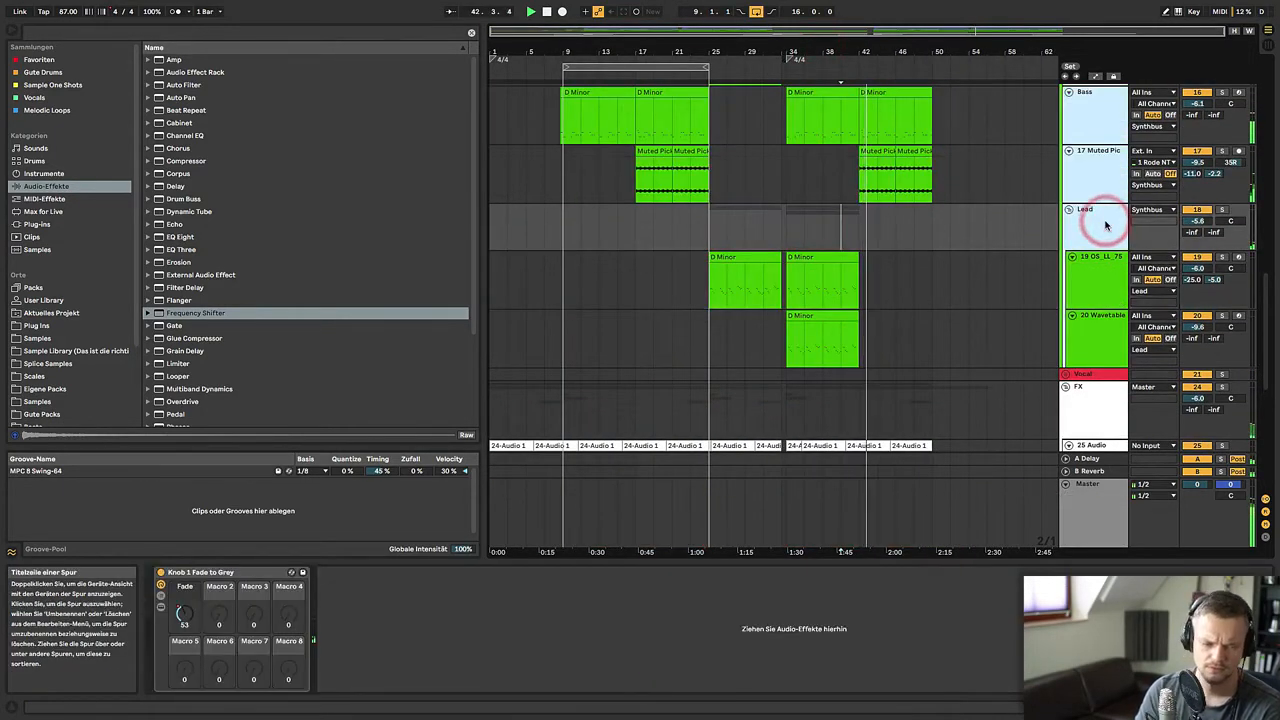
{"action": "scroll", "coordinate": [1105, 225], "scroll_direction": "down", "scroll_amount": 10}
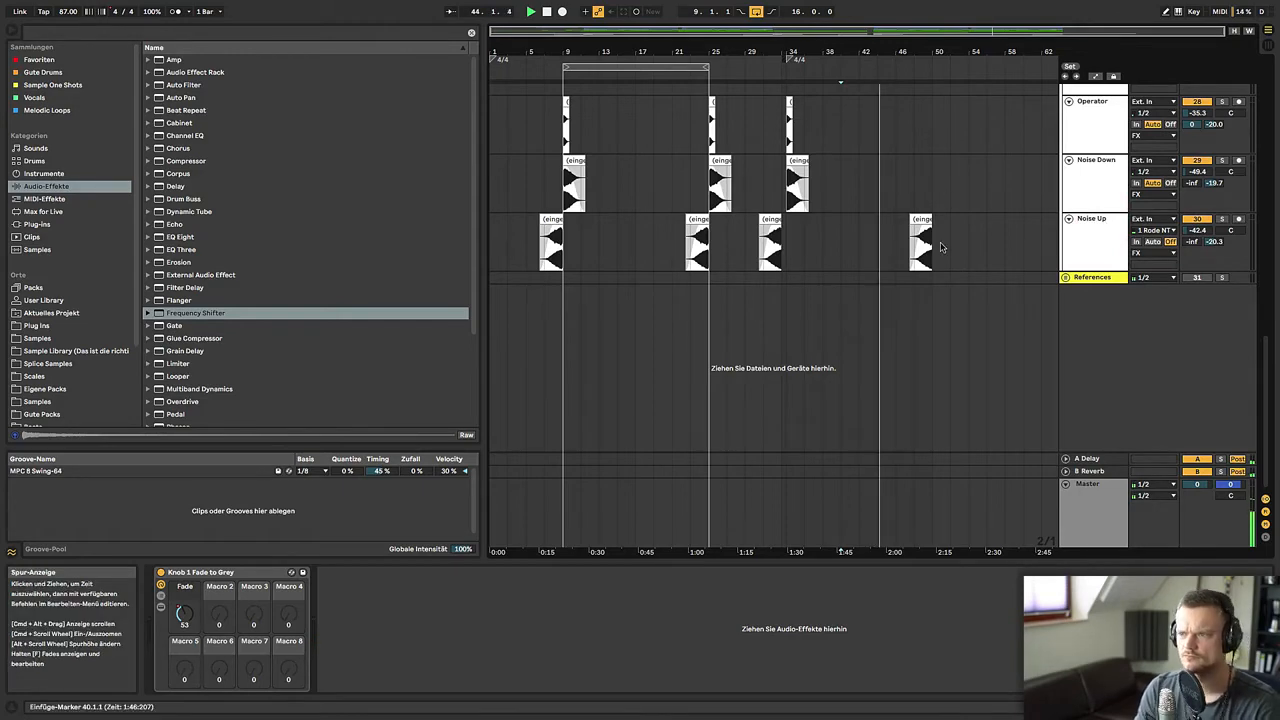
{"action": "scroll", "coordinate": [950, 245], "scroll_direction": "up", "scroll_amount": 8}
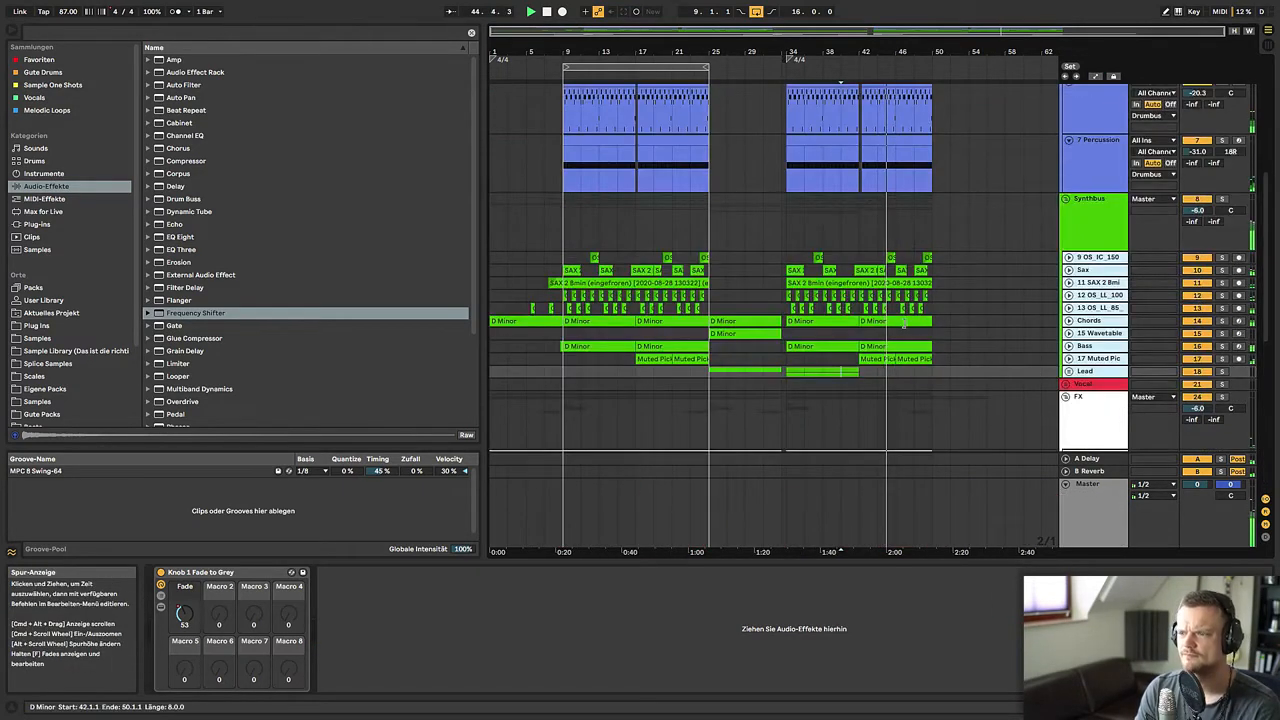
- Audition the end of the repeated section around 49.3.1 on the Synthbus
{"action": "left_click", "coordinate": [892, 226]}
{"action": "left_click", "coordinate": [918, 217]}
{"action": "key", "text": "space"}
{"action": "key", "text": "space"}
{"action": "left_click_drag", "start_coordinate": [955, 49], "coordinate": [951, 50]}
{"action": "left_click", "coordinate": [864, 206]}
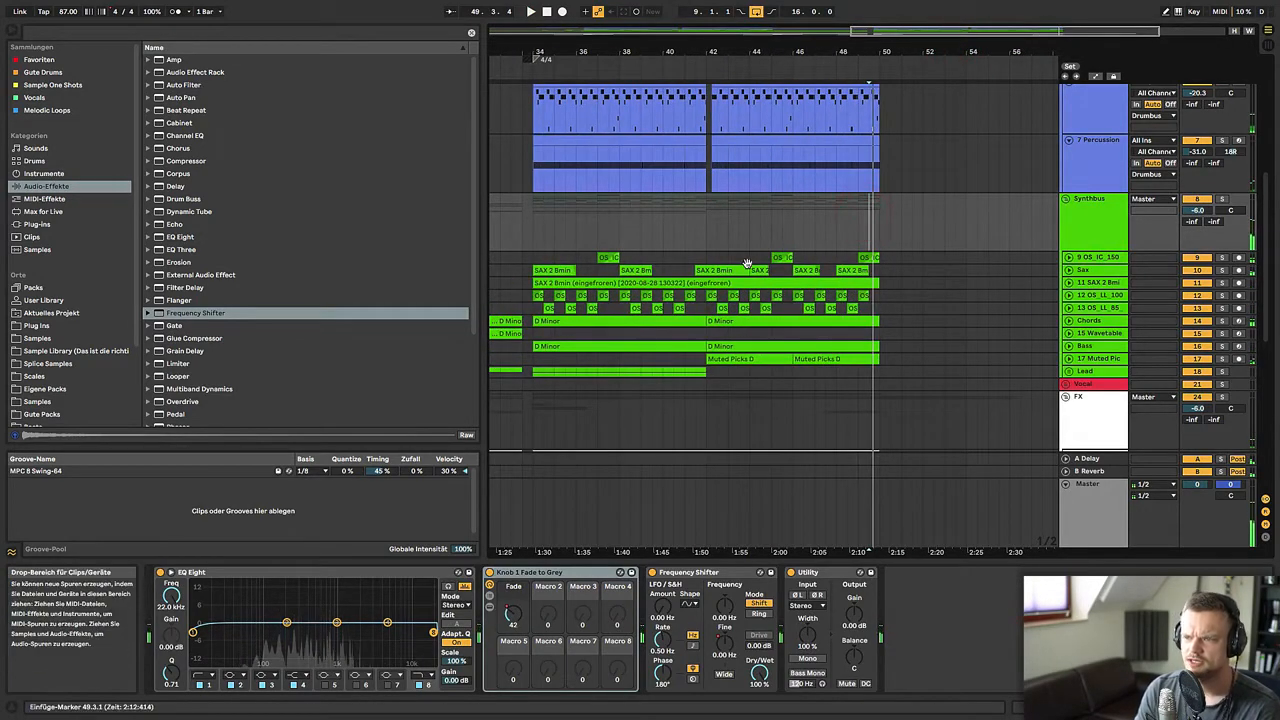
- Unfold the Chords track and duplicate its eight-bar clip at 42.1.1 to bar 50
{"action": "scroll", "coordinate": [952, 321], "scroll_direction": "down", "scroll_amount": 3}
{"action": "left_click", "coordinate": [1068, 258]}
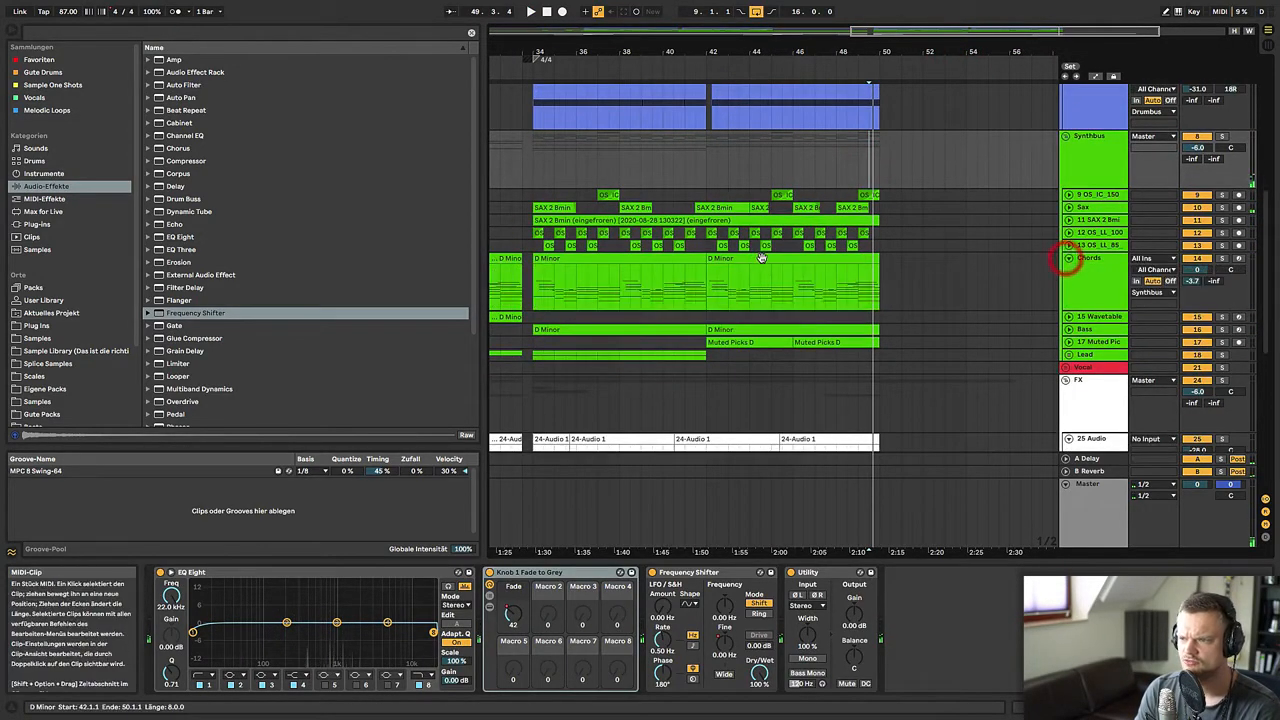
{"action": "left_click", "coordinate": [762, 262]}
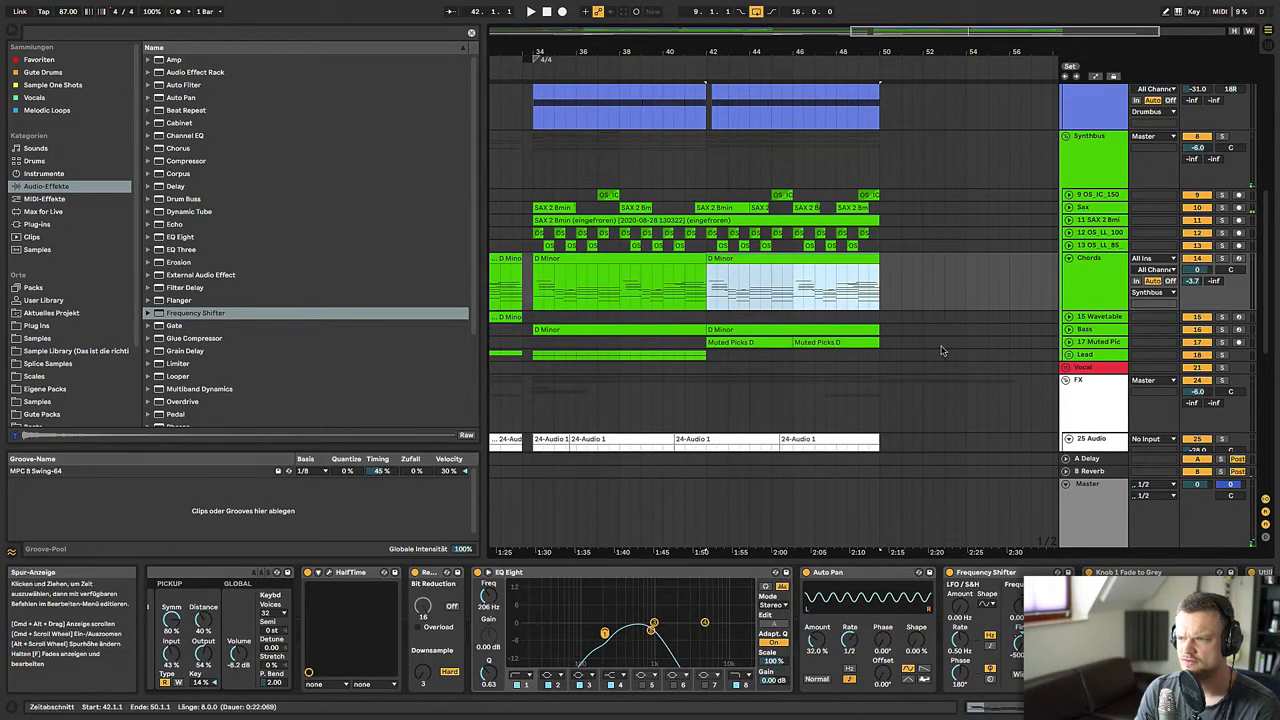
{"action": "key", "text": "super+d"}
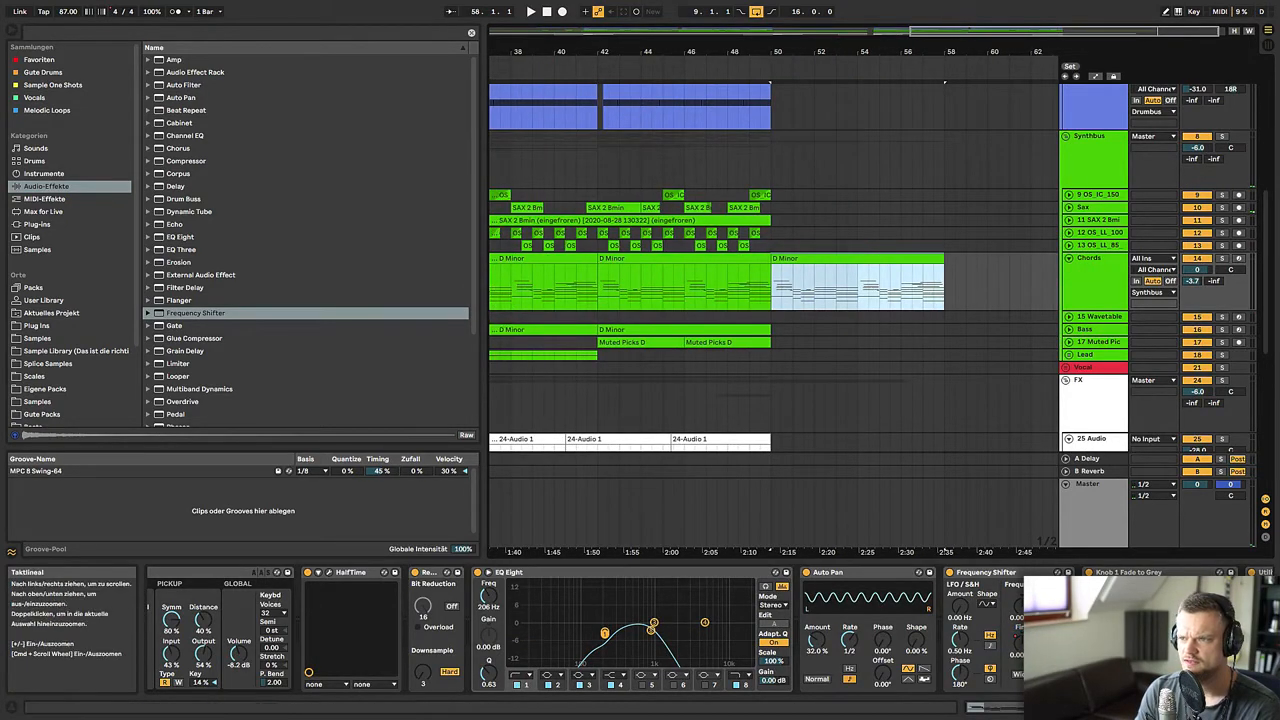
- Copy the bar 25 clips of the 15 Wavetable track and the Lead group's track 19 to bar 50
{"action": "left_click_drag", "start_coordinate": [834, 48], "coordinate": [834, 16]}
{"action": "left_click_drag", "start_coordinate": [754, 314], "coordinate": [974, 312]}
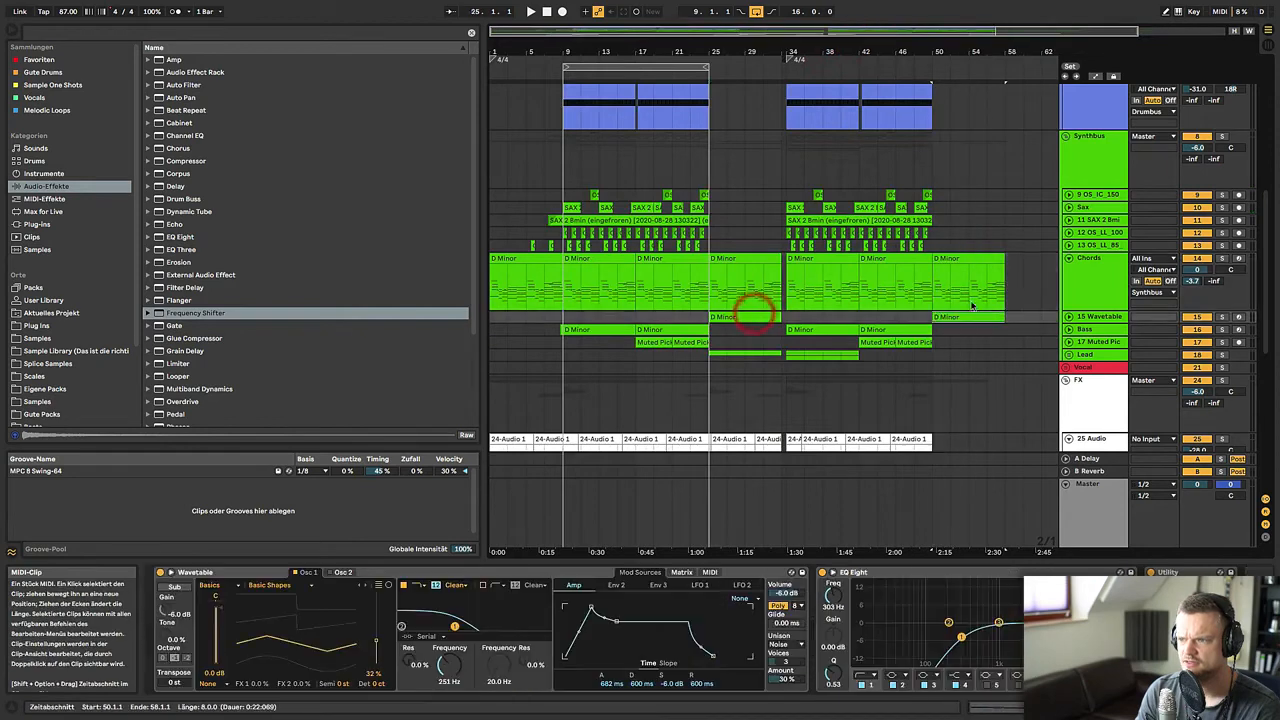
{"action": "key", "text": "space"}
{"action": "left_click_drag", "start_coordinate": [955, 50], "coordinate": [866, 55]}
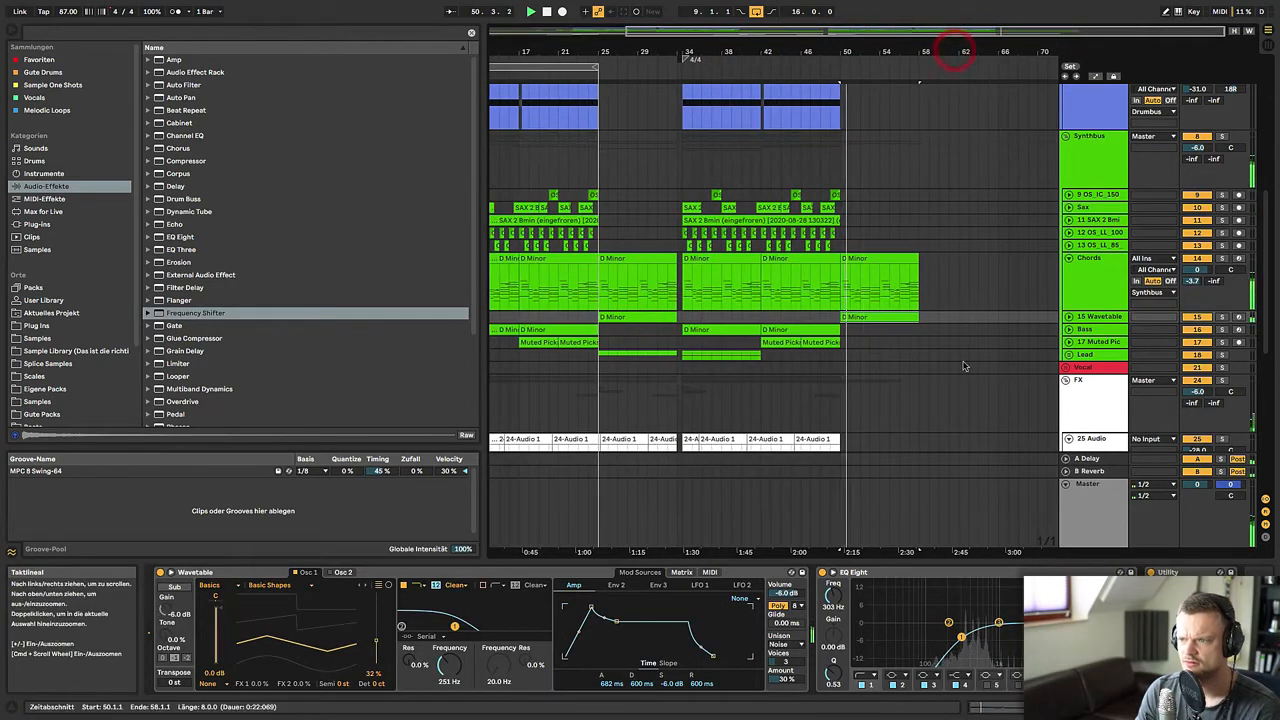
{"action": "left_click", "coordinate": [1068, 354]}
{"action": "left_click_drag", "start_coordinate": [708, 342], "coordinate": [865, 345]}
- Bring the Lead's Fade automation back to 0 just before bar 50 and make track 19's Frequency ramp up from bar 42 to 50
{"action": "left_click", "coordinate": [790, 308]}
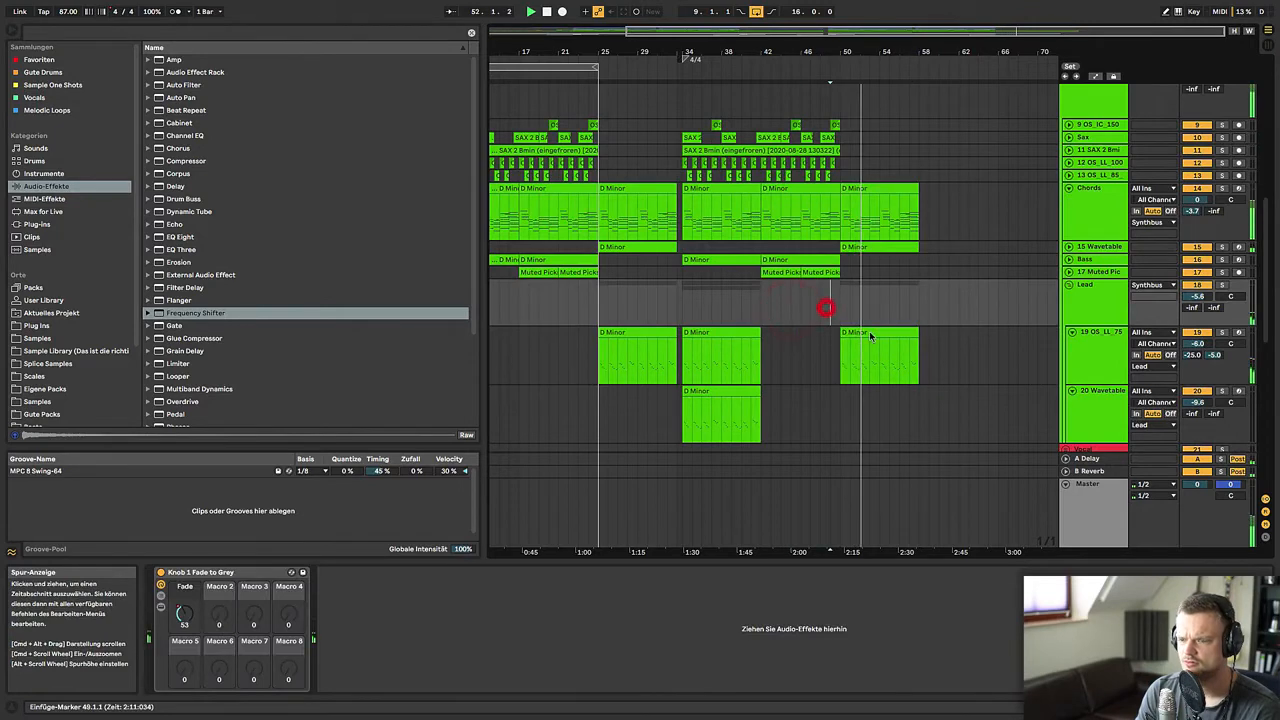
{"action": "key", "text": "a"}
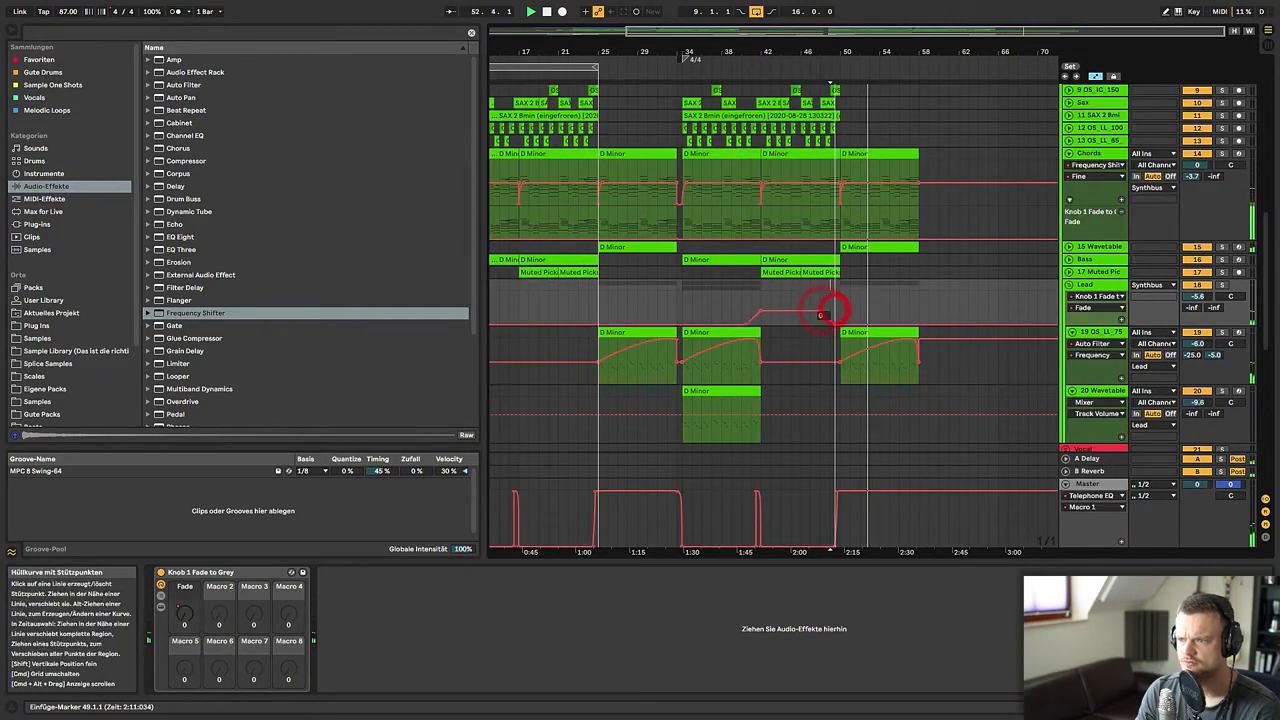
{"action": "left_click", "coordinate": [838, 363]}
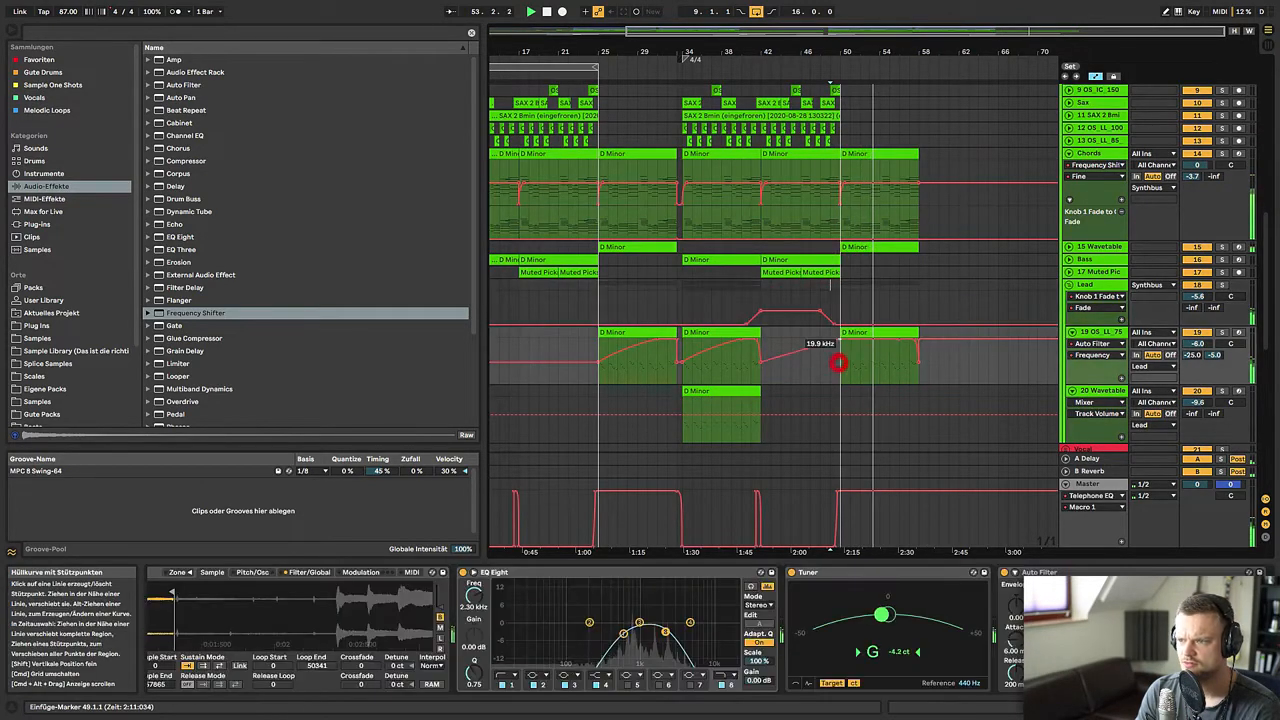
{"action": "left_click", "coordinate": [830, 300]}
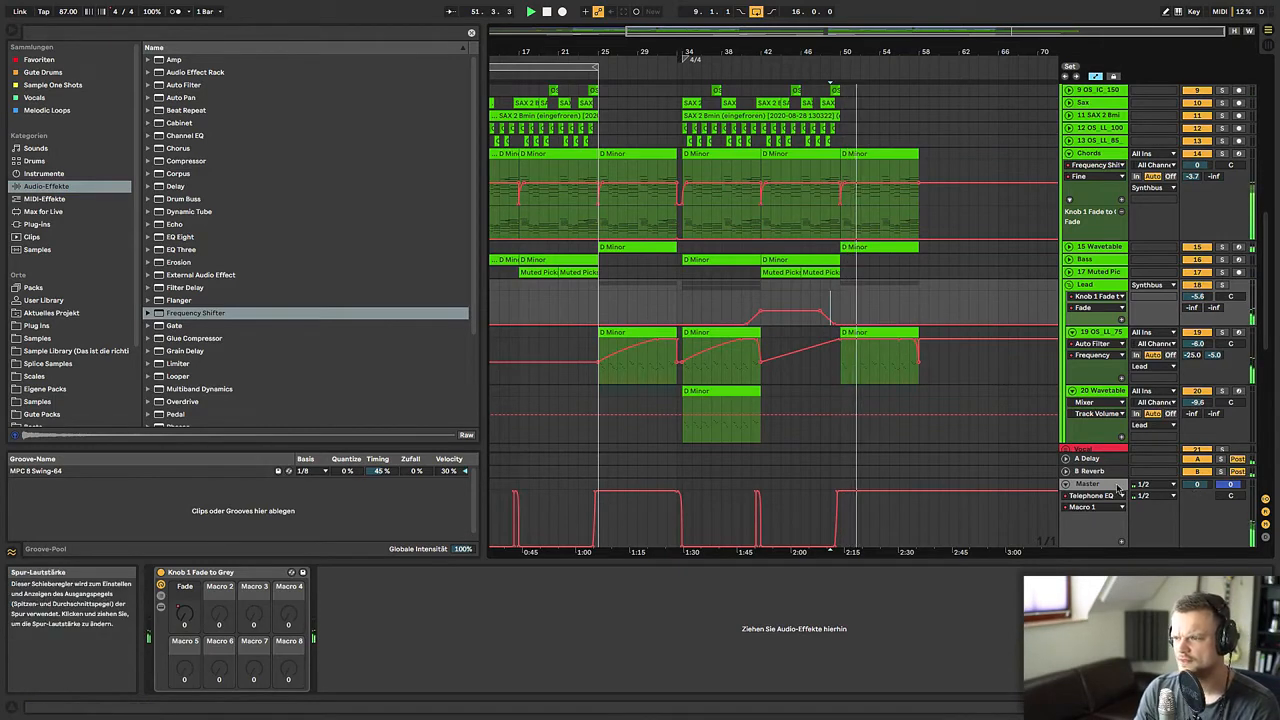
- Show the Master's Track Volume automation and draw a fade-out from 0 dB at bar 50 to -inf dB at about bar 55
{"action": "right_click", "coordinate": [1196, 485]}
{"action": "left_click", "coordinate": [1166, 500]}
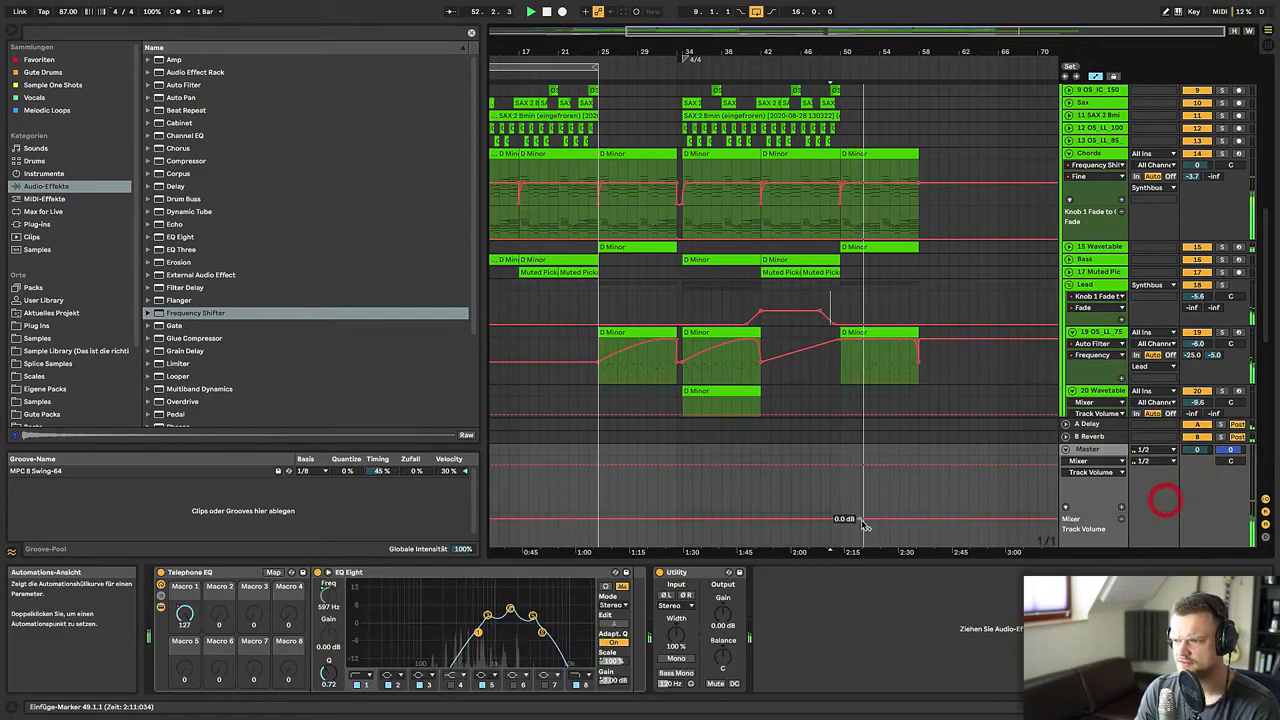
{"action": "left_click_drag", "start_coordinate": [837, 518], "coordinate": [862, 526]}
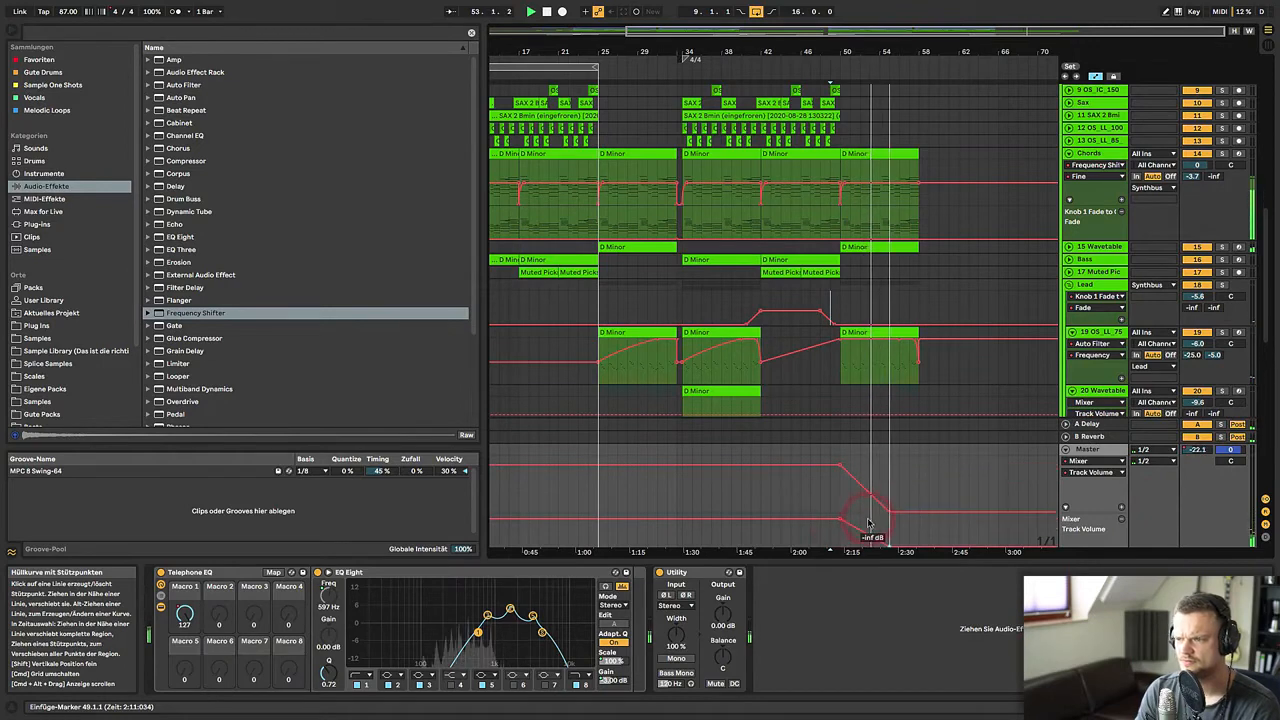
{"action": "left_click_drag", "start_coordinate": [832, 53], "coordinate": [832, 49]}
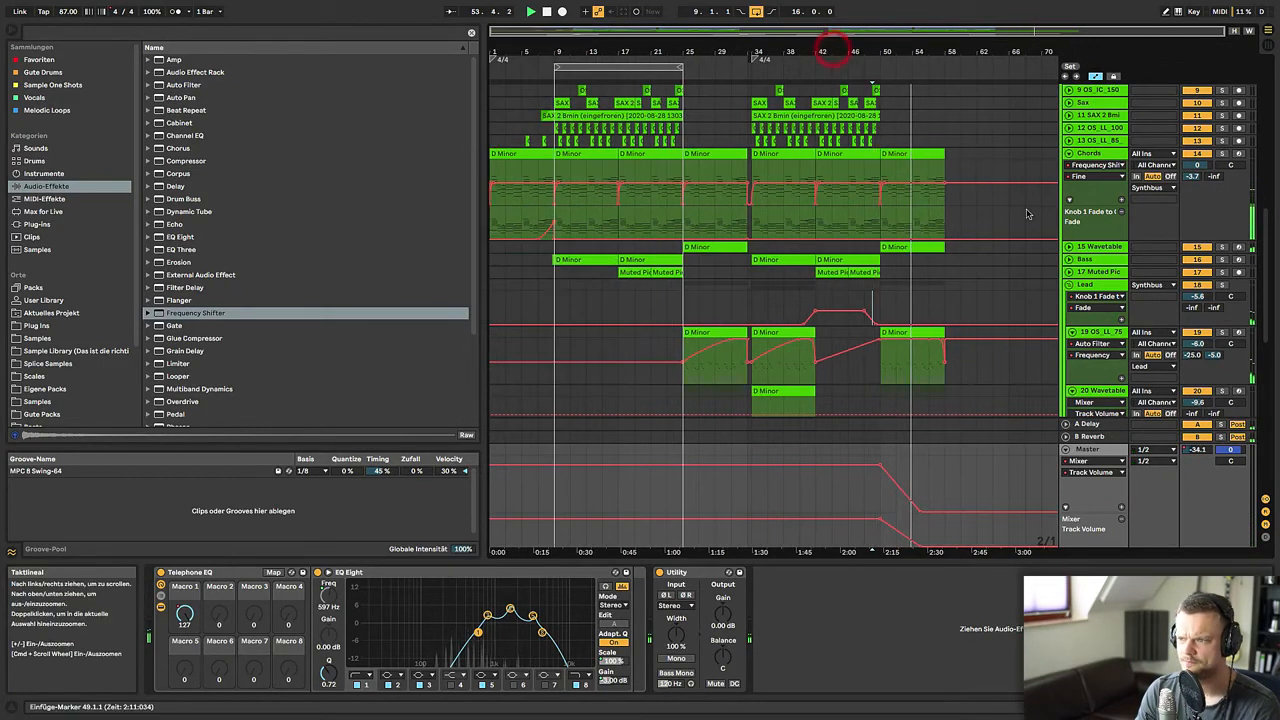
- Fold the Lead group, leave automation view and stop playback
{"action": "left_click", "coordinate": [1088, 287]}
{"action": "key", "text": "a"}
{"action": "key", "text": "u"}
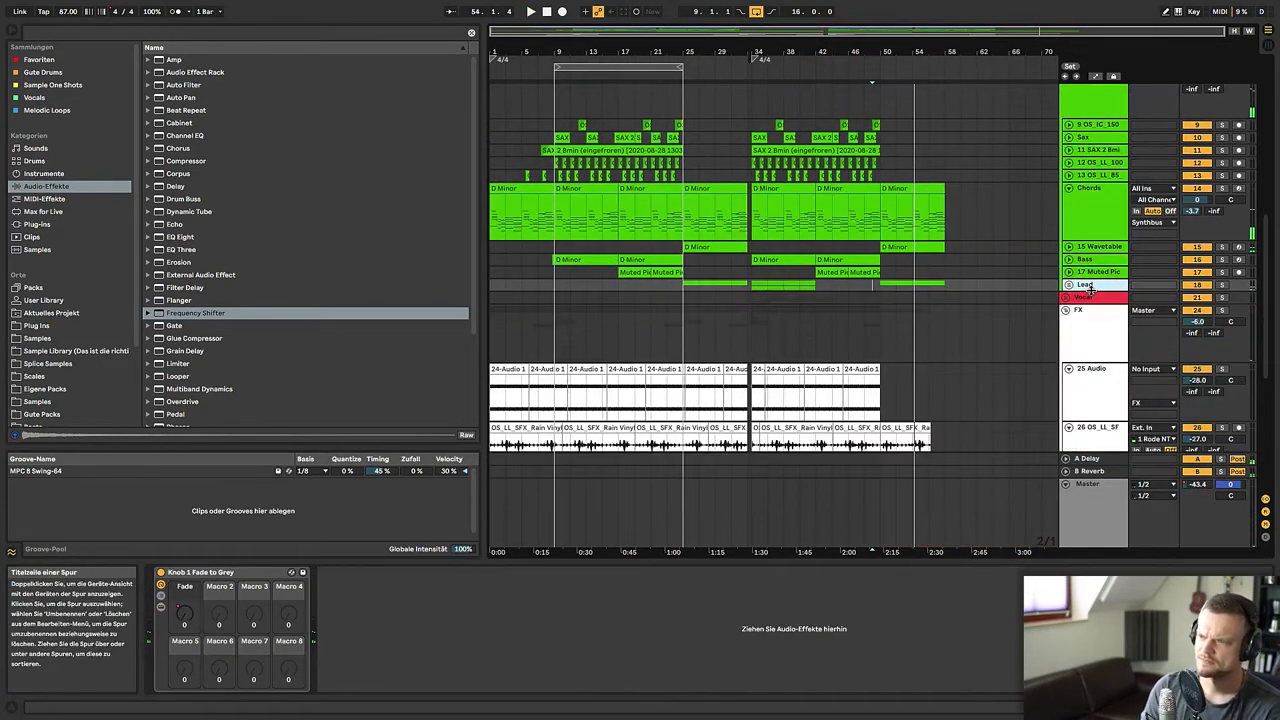
{"action": "scroll", "coordinate": [1090, 288], "scroll_direction": "up", "scroll_amount": 5}
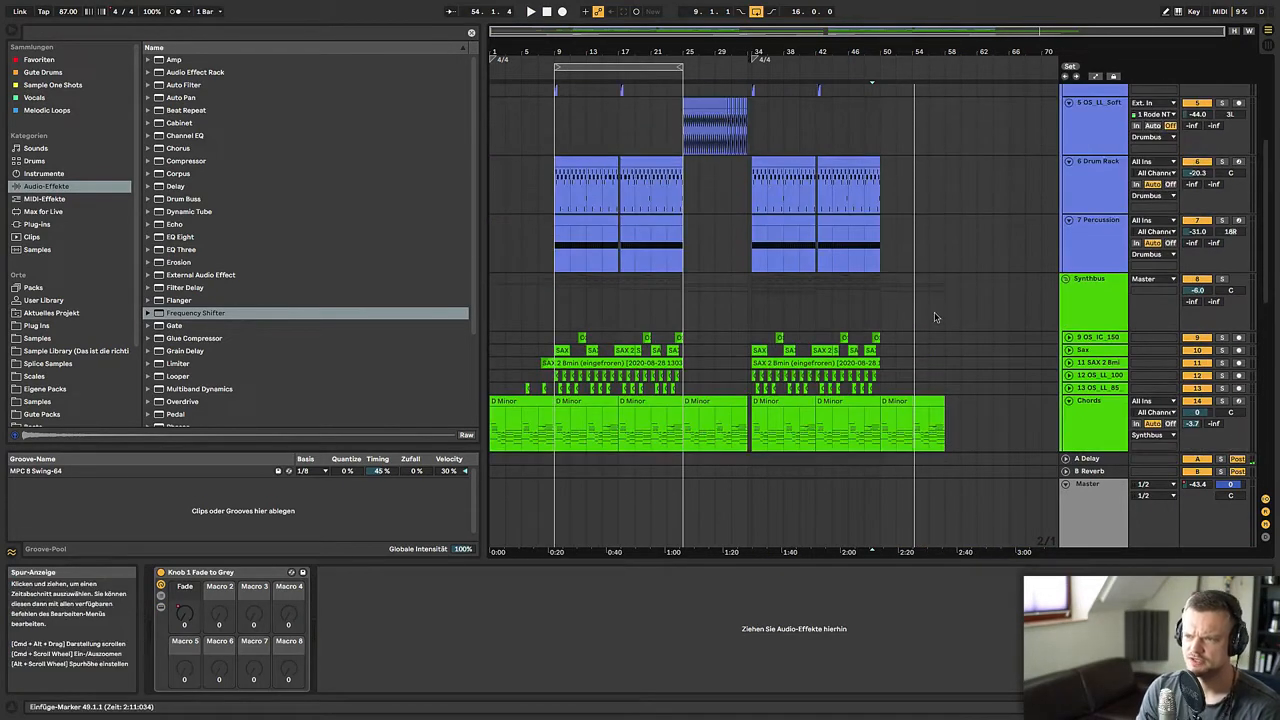
- Show the automation again, fold the Master track and place the insert marker at 9.1.1 on the Lead group
{"action": "key", "text": "a"}
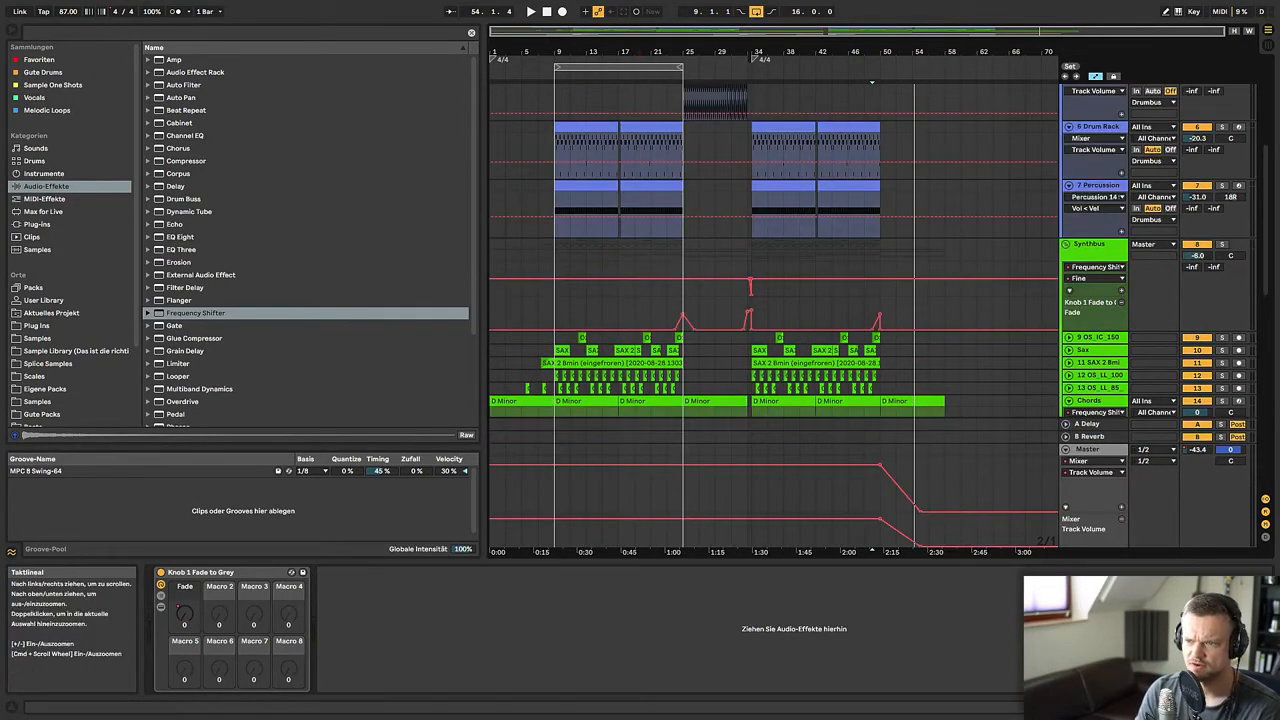
{"action": "left_click", "coordinate": [1066, 449]}
{"action": "scroll", "coordinate": [780, 410], "scroll_direction": "down", "scroll_amount": 5}
{"action": "left_click", "coordinate": [557, 307]}
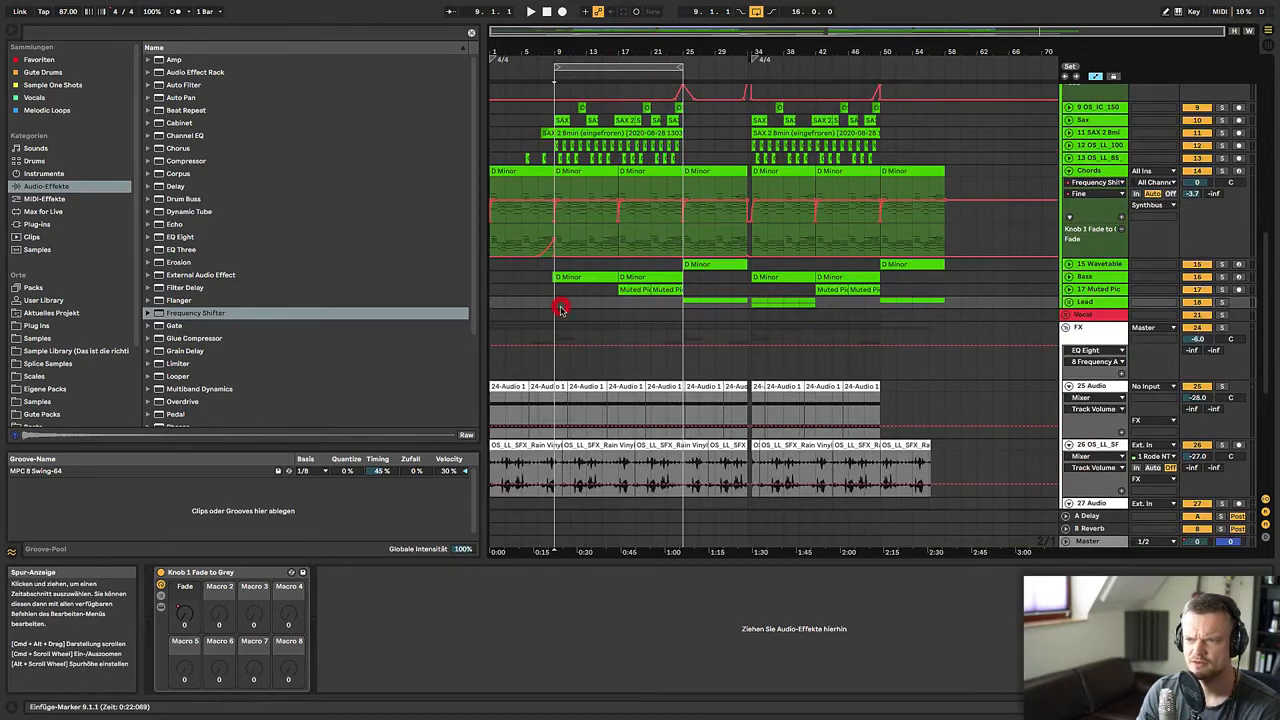
- Open the Chords track's device chain and reveal the devices inside its Knob 1 Fade to Grey rack
{"action": "scroll", "coordinate": [557, 307], "scroll_direction": "down", "scroll_amount": 5}
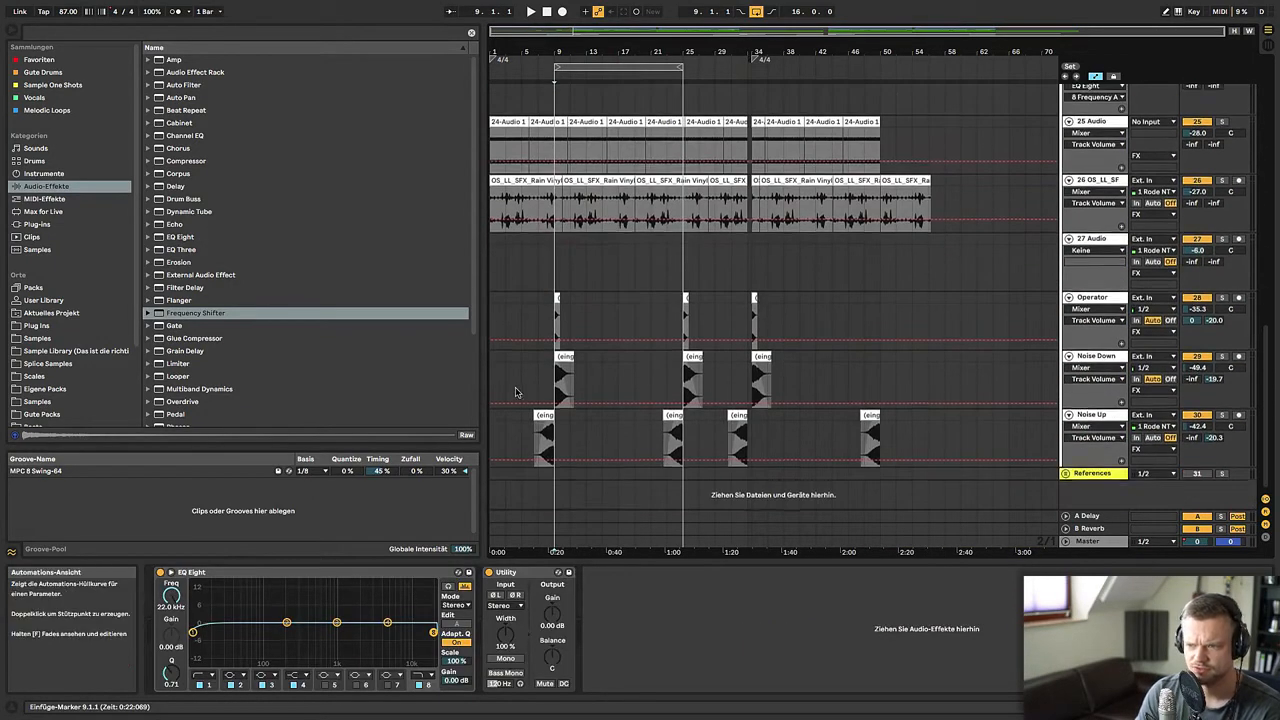
{"action": "scroll", "coordinate": [514, 391], "scroll_direction": "up", "scroll_amount": 5}
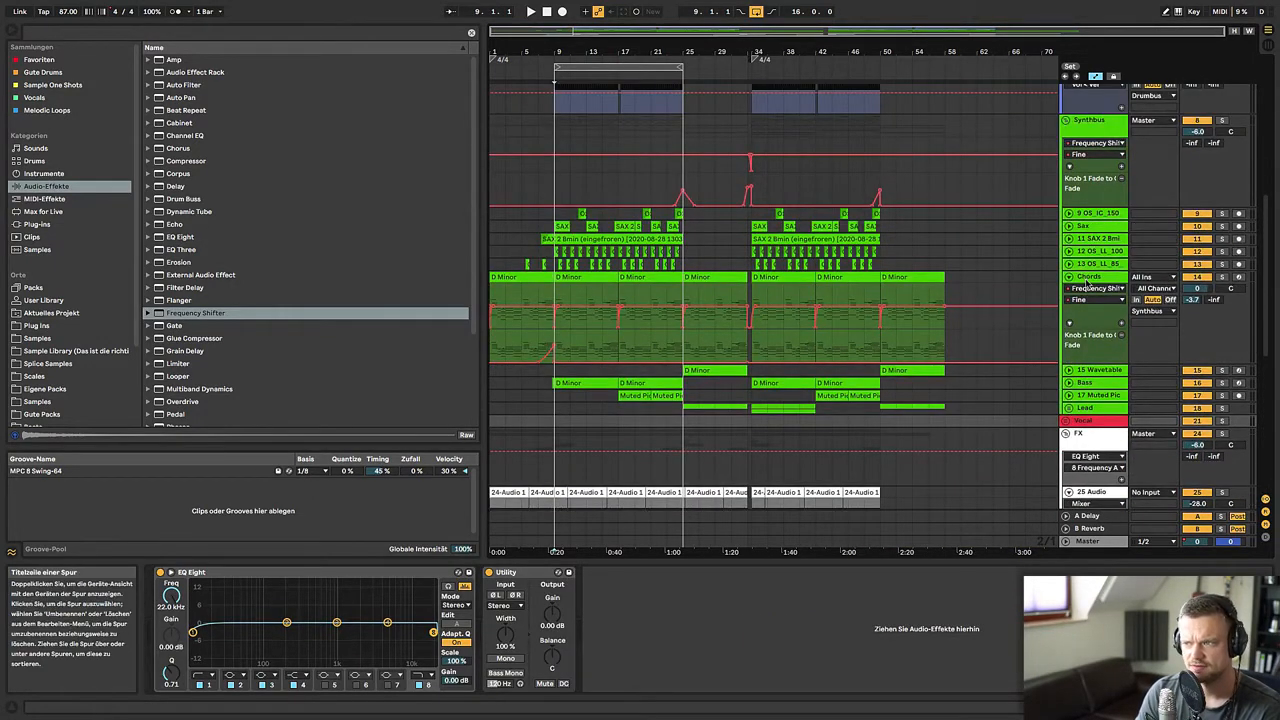
{"action": "left_click", "coordinate": [1088, 277]}
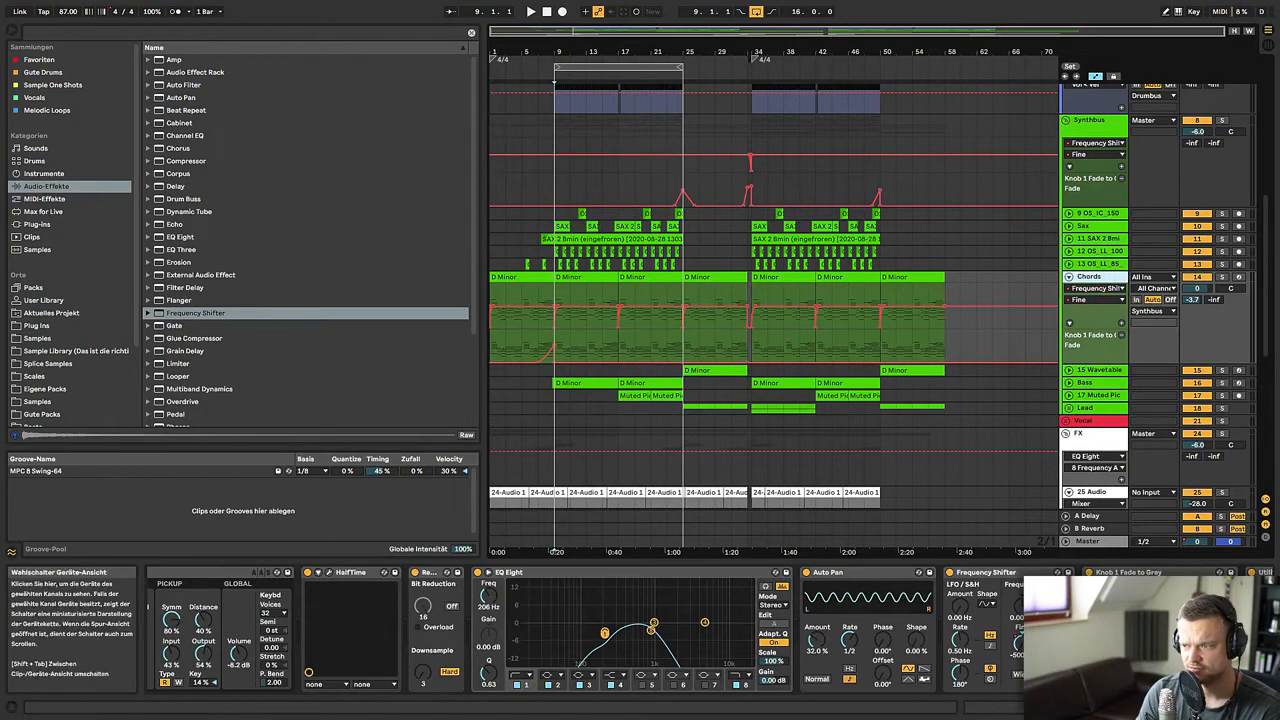
{"action": "scroll", "coordinate": [957, 616], "scroll_direction": "left", "scroll_amount": 6}
{"action": "scroll", "coordinate": [957, 616], "scroll_direction": "right", "scroll_amount": 7}
{"action": "left_click", "coordinate": [951, 609]}
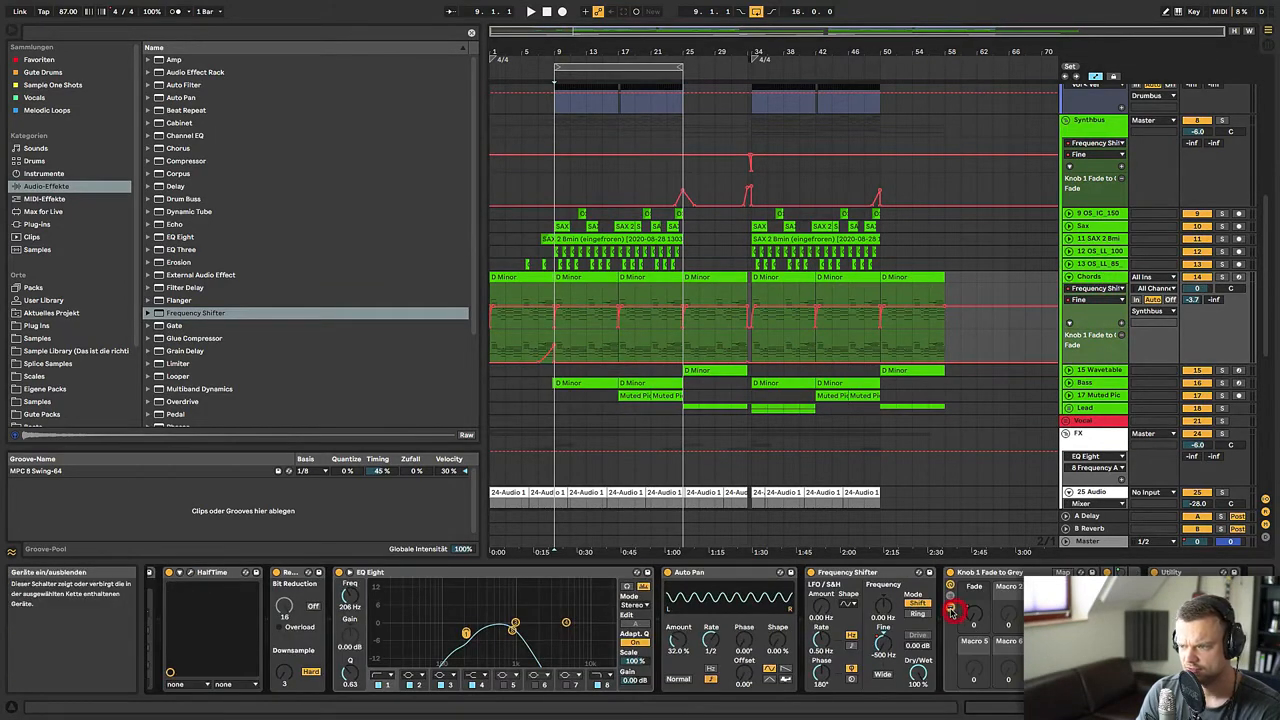
{"action": "double_click", "coordinate": [1107, 608]}
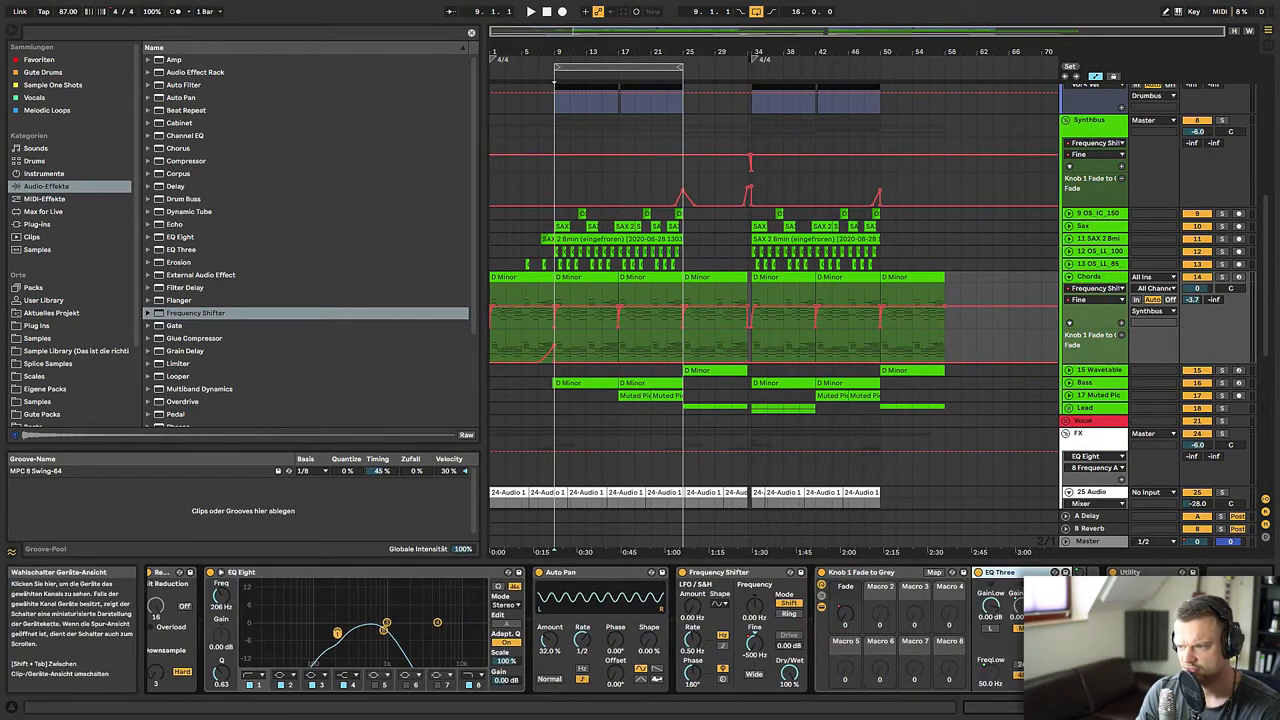
{"action": "left_click_drag", "start_coordinate": [1190, 707], "coordinate": [1215, 707]}
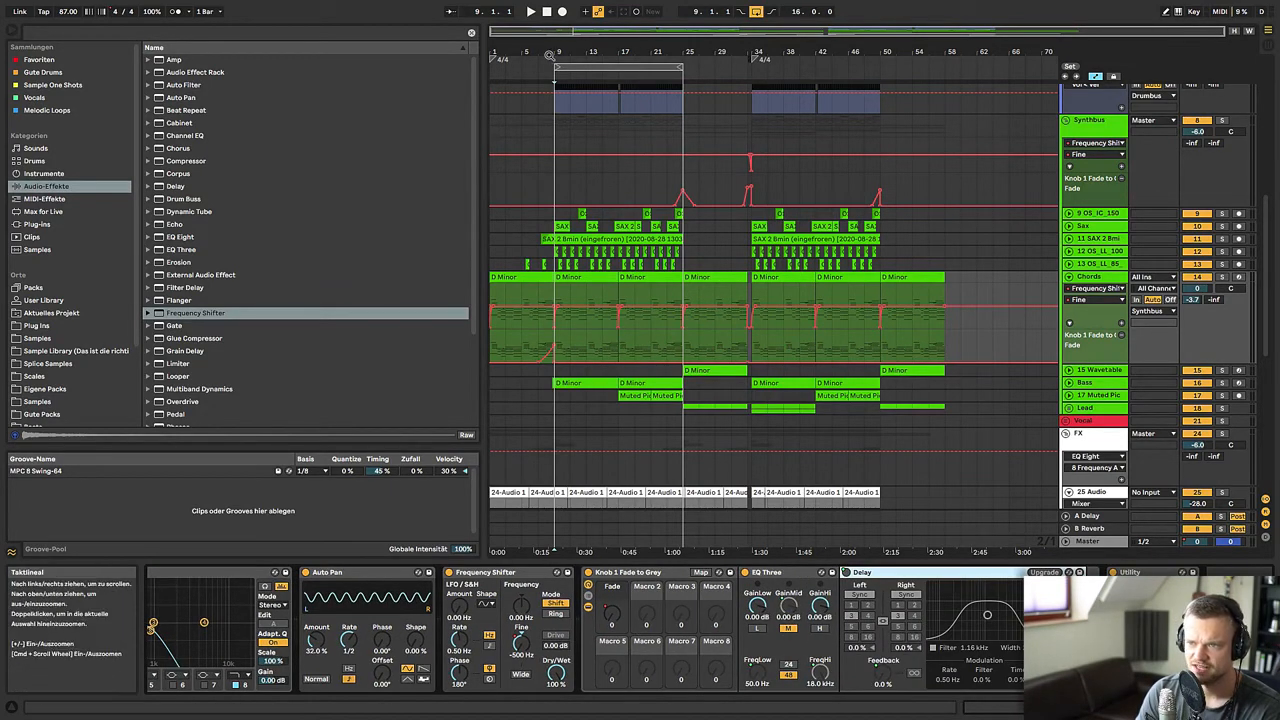
- Unfold the Master track and display its Telephone EQ Macro 1 automation across the whole arrangement
{"action": "left_click_drag", "start_coordinate": [549, 55], "coordinate": [603, 280]}
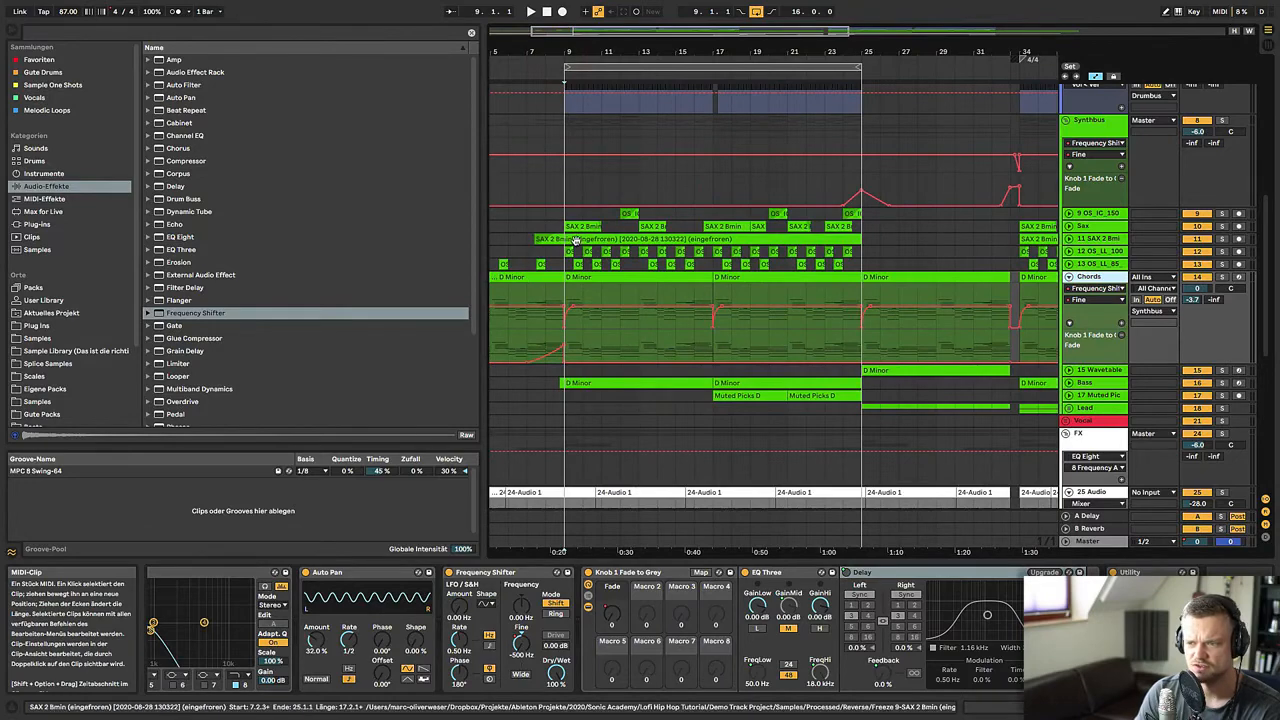
{"action": "scroll", "coordinate": [800, 400], "scroll_direction": "down", "scroll_amount": 5}
{"action": "left_click", "coordinate": [1090, 541]}
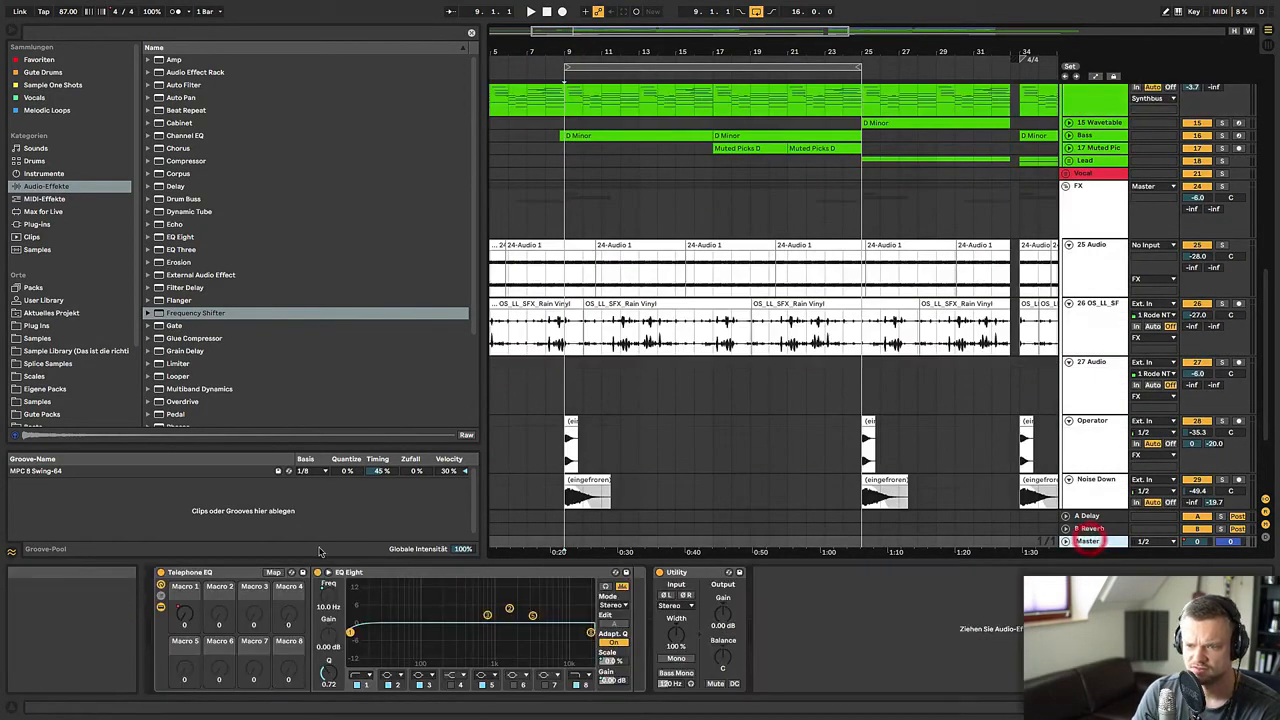
{"action": "key", "text": "a"}
{"action": "scroll", "coordinate": [987, 530], "scroll_direction": "down", "scroll_amount": 1}
{"action": "scroll", "coordinate": [987, 530], "scroll_direction": "down", "scroll_amount": 1}
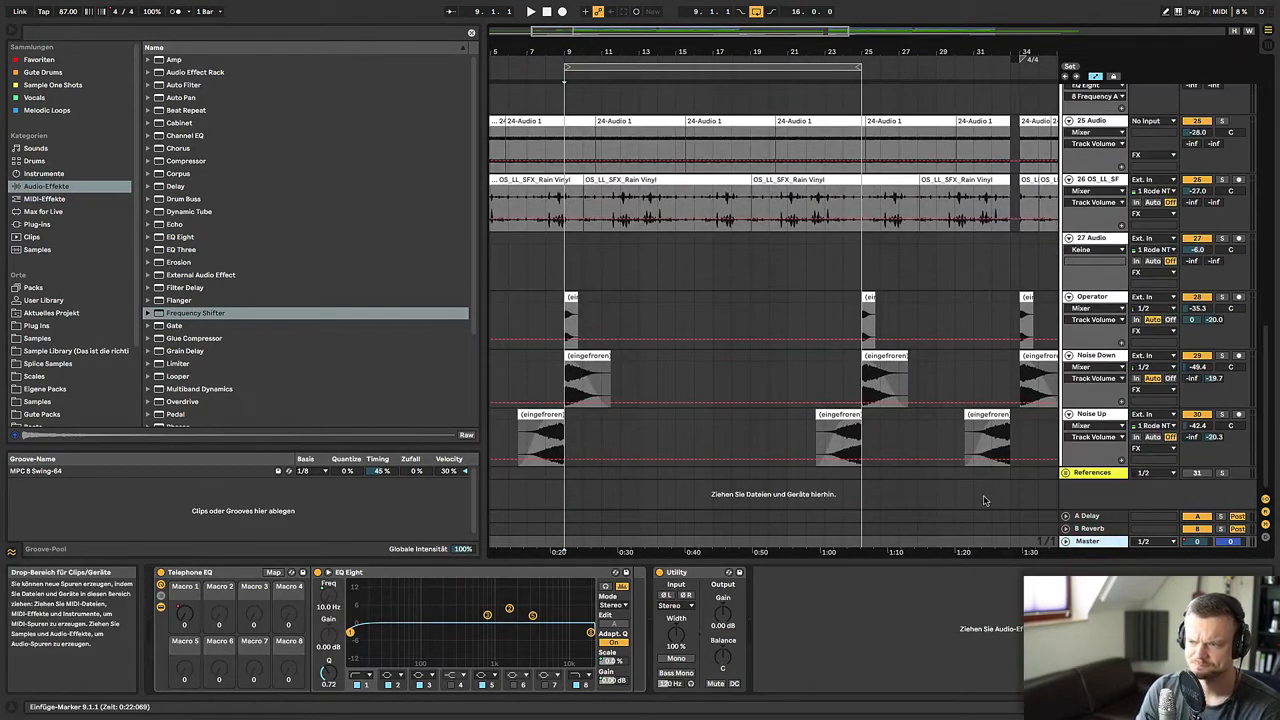
{"action": "left_click", "coordinate": [1065, 541]}
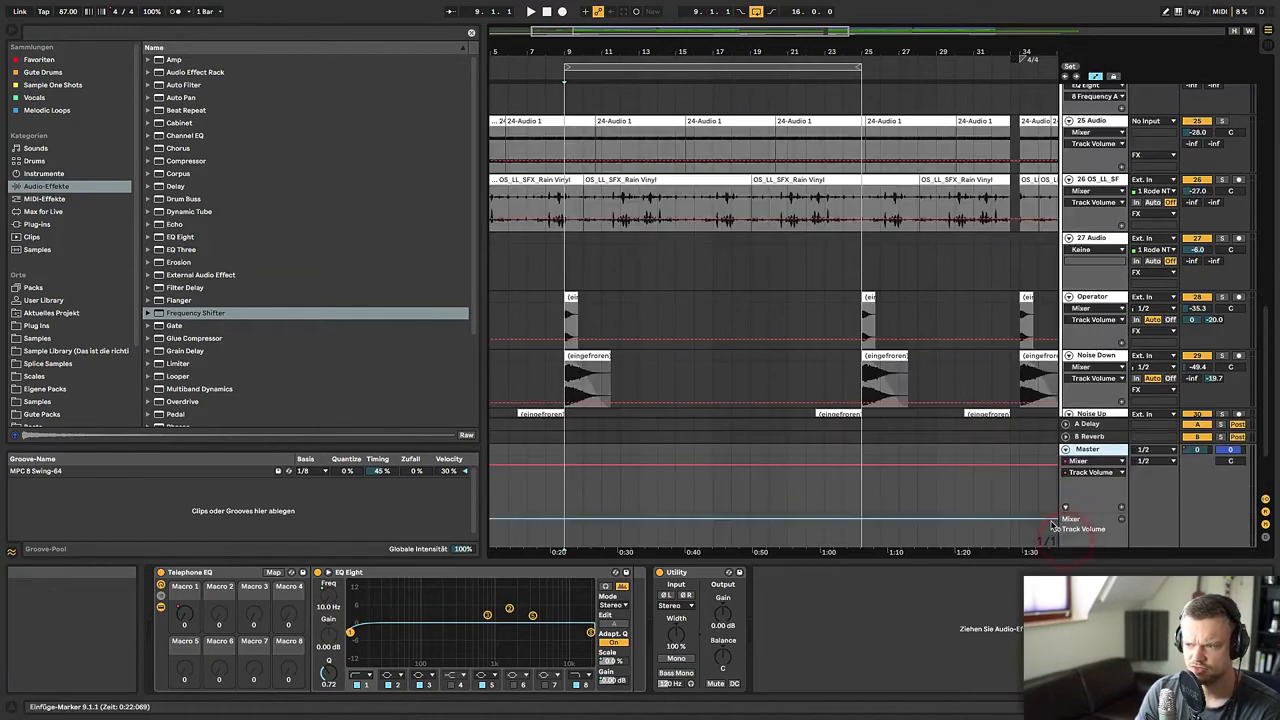
{"action": "left_click", "coordinate": [1097, 461]}
{"action": "left_click", "coordinate": [1101, 481]}
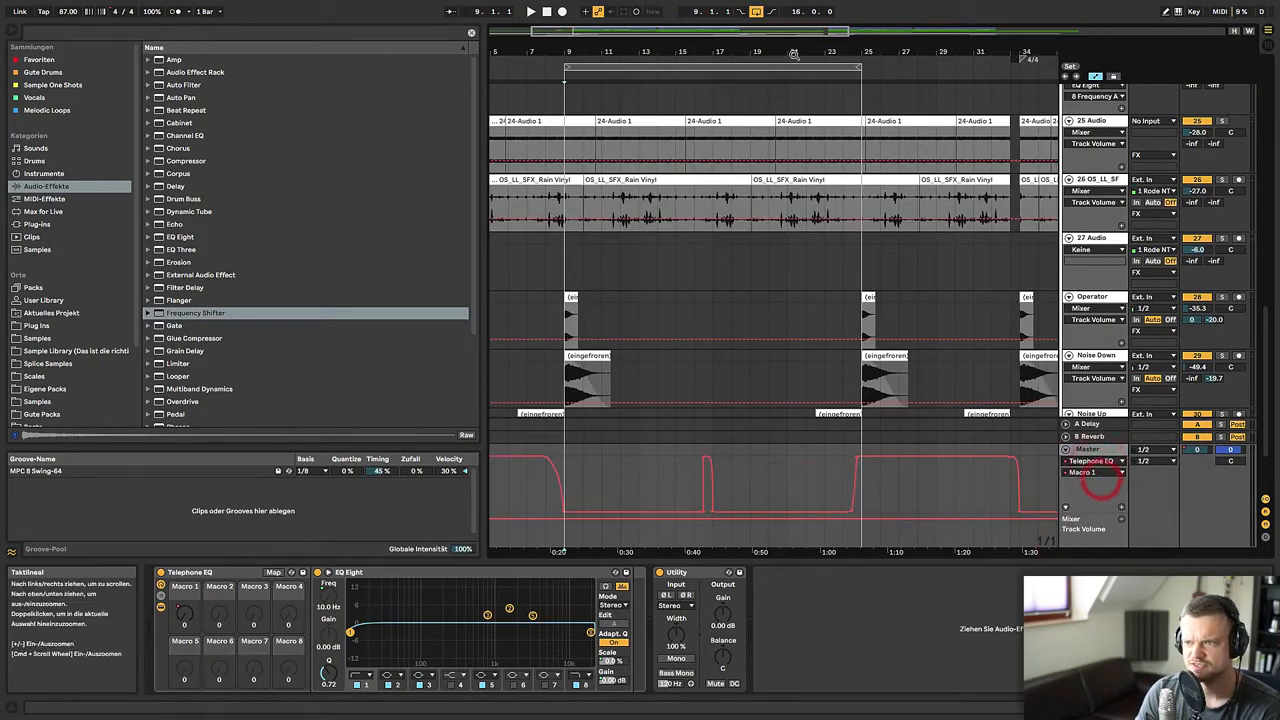
{"action": "left_click_drag", "start_coordinate": [791, 52], "coordinate": [791, 42]}
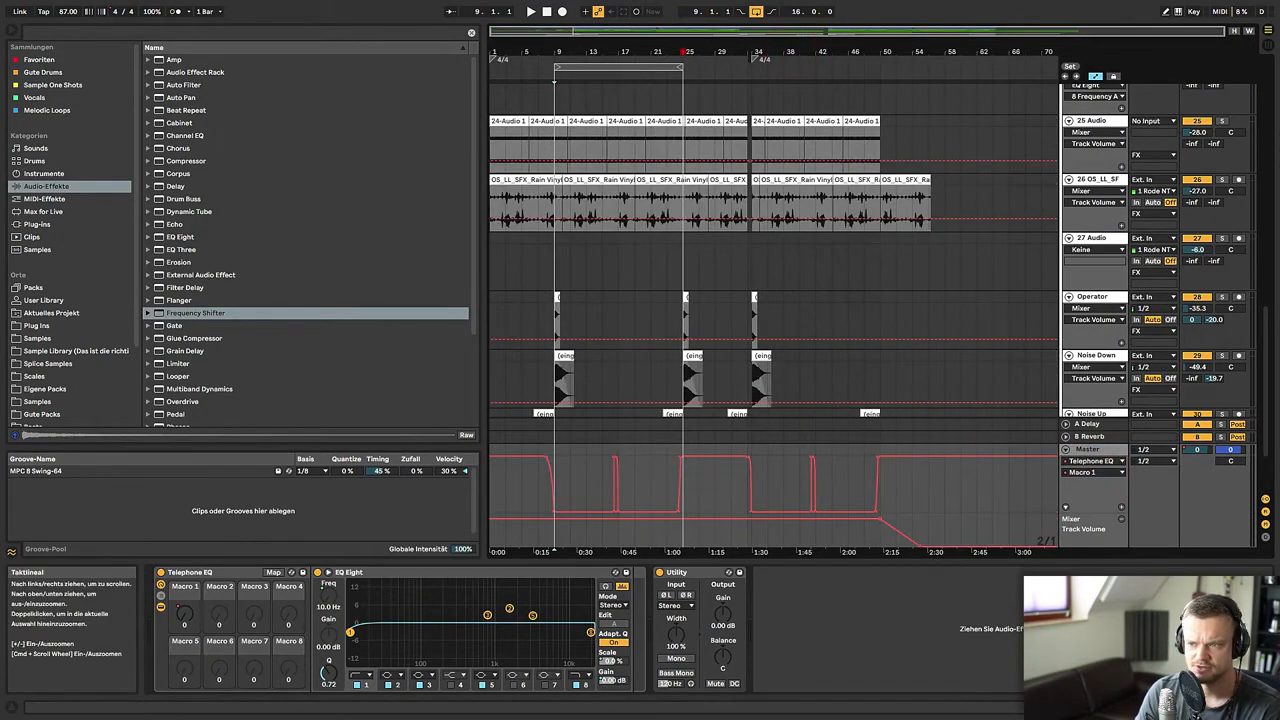
{"action": "left_click_drag", "start_coordinate": [683, 52], "coordinate": [683, 80]}
{"action": "left_click", "coordinate": [653, 469]}
{"action": "left_click_drag", "start_coordinate": [762, 48], "coordinate": [762, 24]}
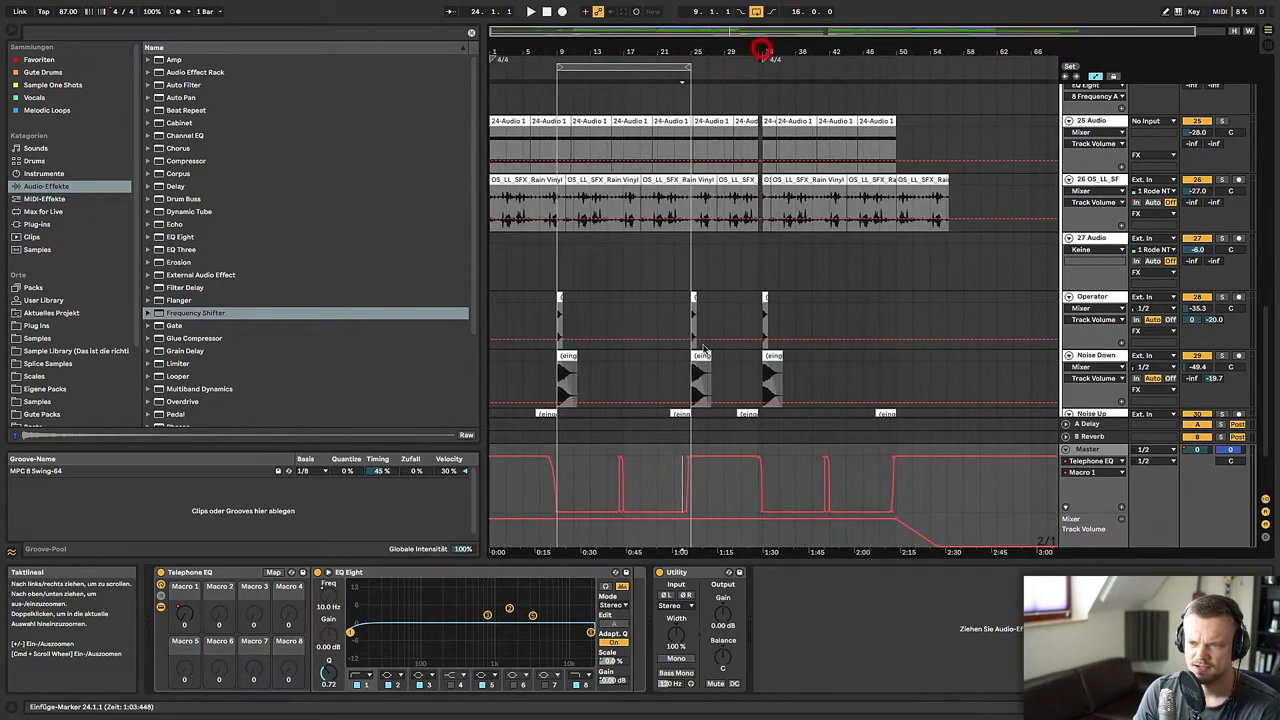
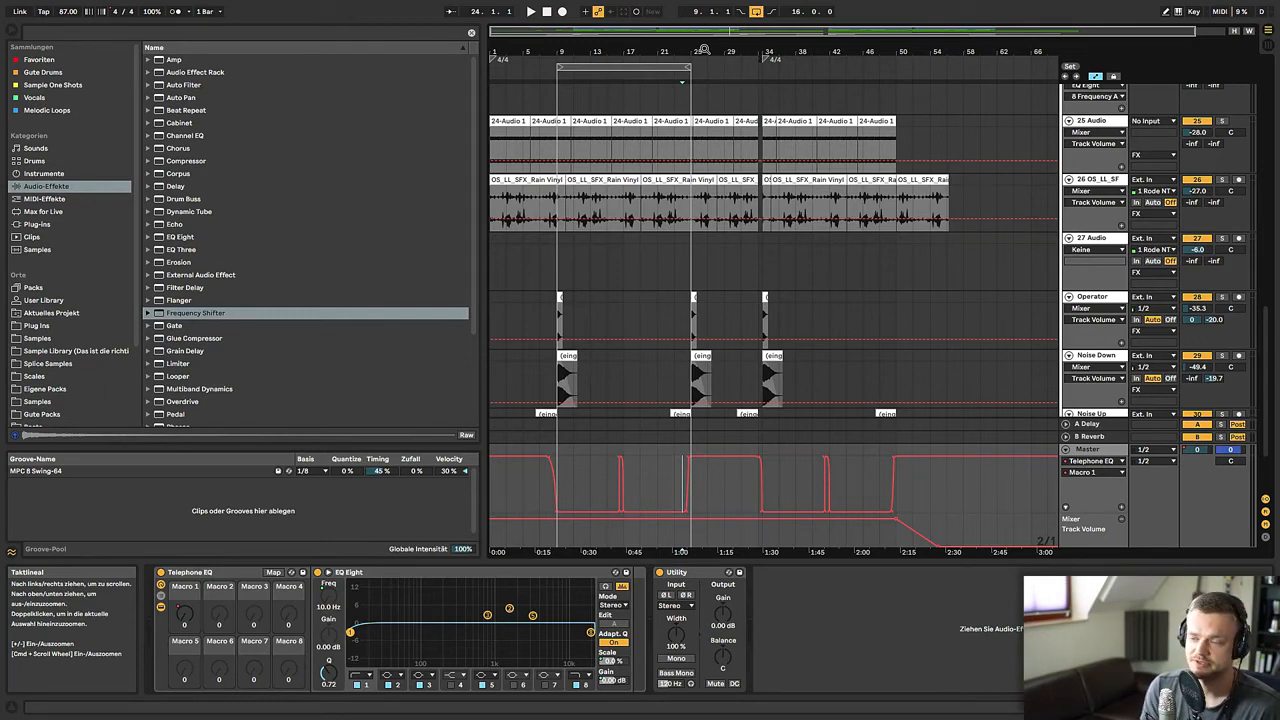
- Extend the loop's end to bar 40 and hide the automation, focusing on the pause before bar 34
{"action": "left_click_drag", "start_coordinate": [689, 67], "coordinate": [732, 76]}
{"action": "scroll", "coordinate": [745, 300], "scroll_direction": "up", "scroll_amount": 10}
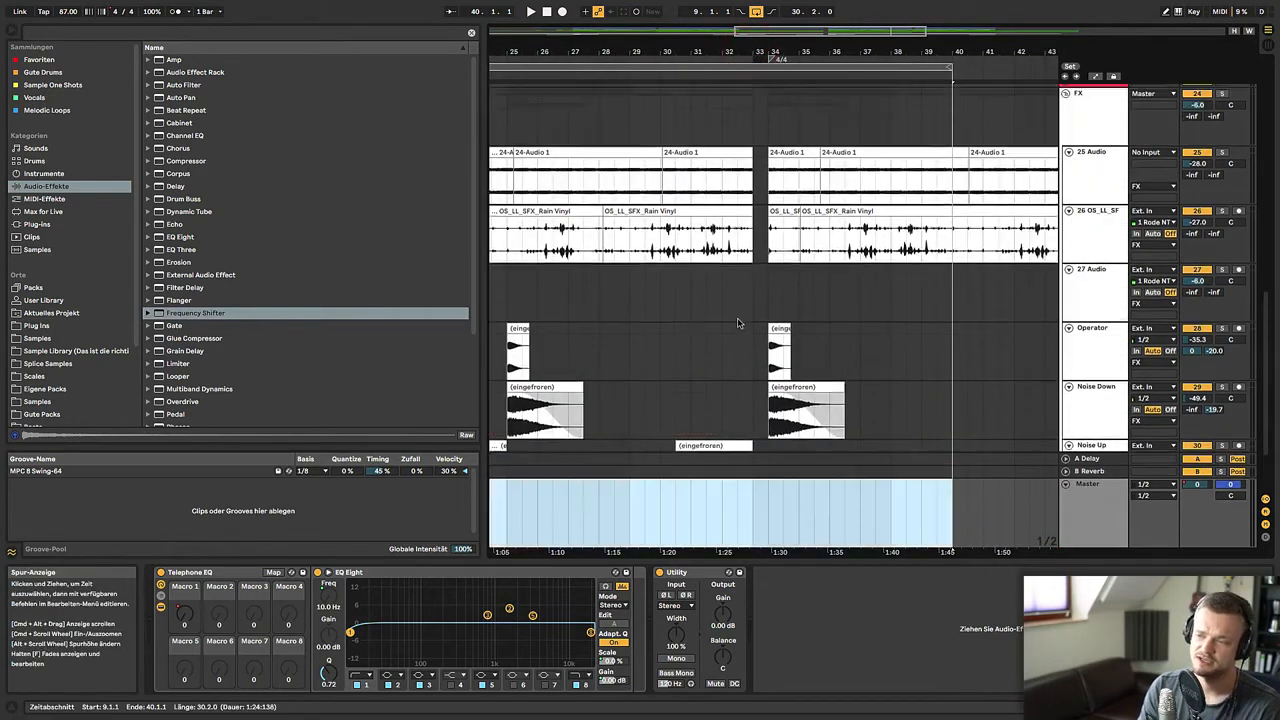
{"action": "left_click", "coordinate": [737, 272]}
{"action": "mouse_move", "coordinate": [753, 268]}
{"action": "left_mouse_down"}
{"action": "mouse_move", "coordinate": [770, 270]}
{"action": "mouse_move", "coordinate": [754, 277]}
{"action": "mouse_move", "coordinate": [765, 280]}
{"action": "left_mouse_up"}
{"action": "left_click_drag", "start_coordinate": [769, 48], "coordinate": [757, 84]}
- Play the arrangement from 32.1.1 on track 6 Drum Rack through the pause into the repeated section, stopping at about bar 36
{"action": "left_click", "coordinate": [666, 214]}
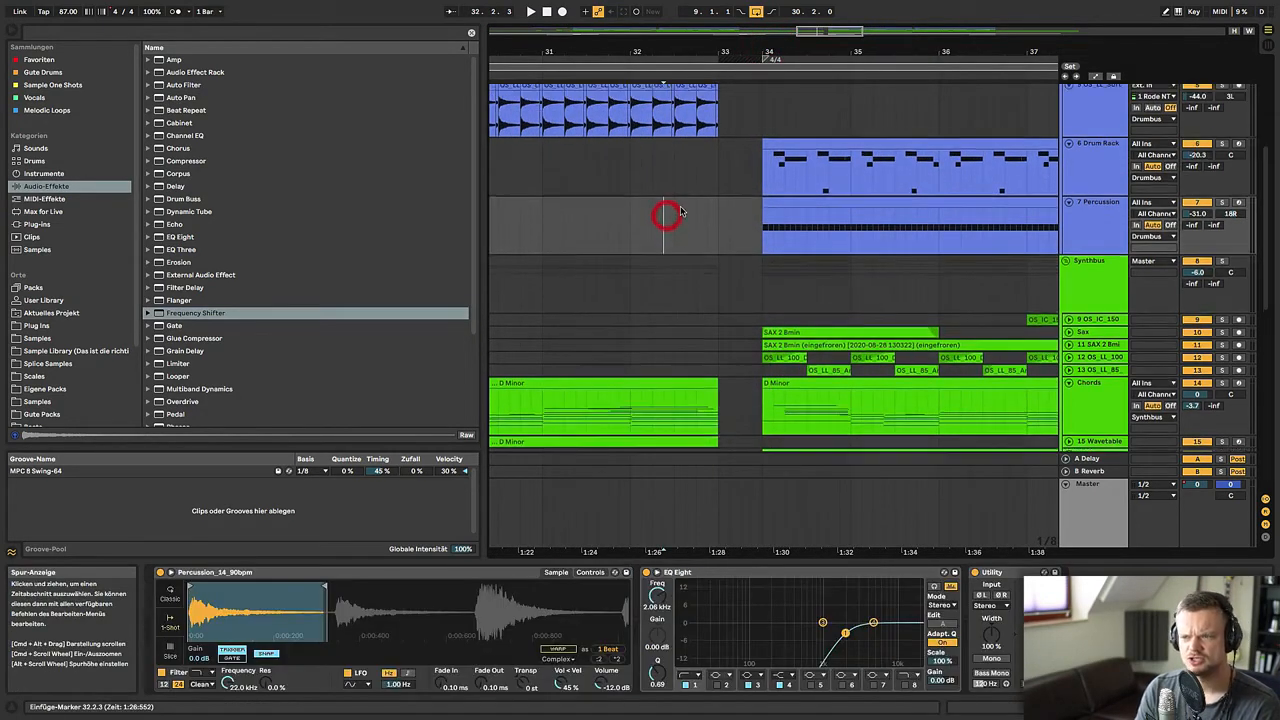
{"action": "scroll", "coordinate": [668, 240], "scroll_direction": "up", "scroll_amount": 3}
{"action": "left_click", "coordinate": [668, 281]}
{"action": "left_click", "coordinate": [629, 292]}
{"action": "scroll", "coordinate": [640, 300], "scroll_direction": "down", "scroll_amount": 5}
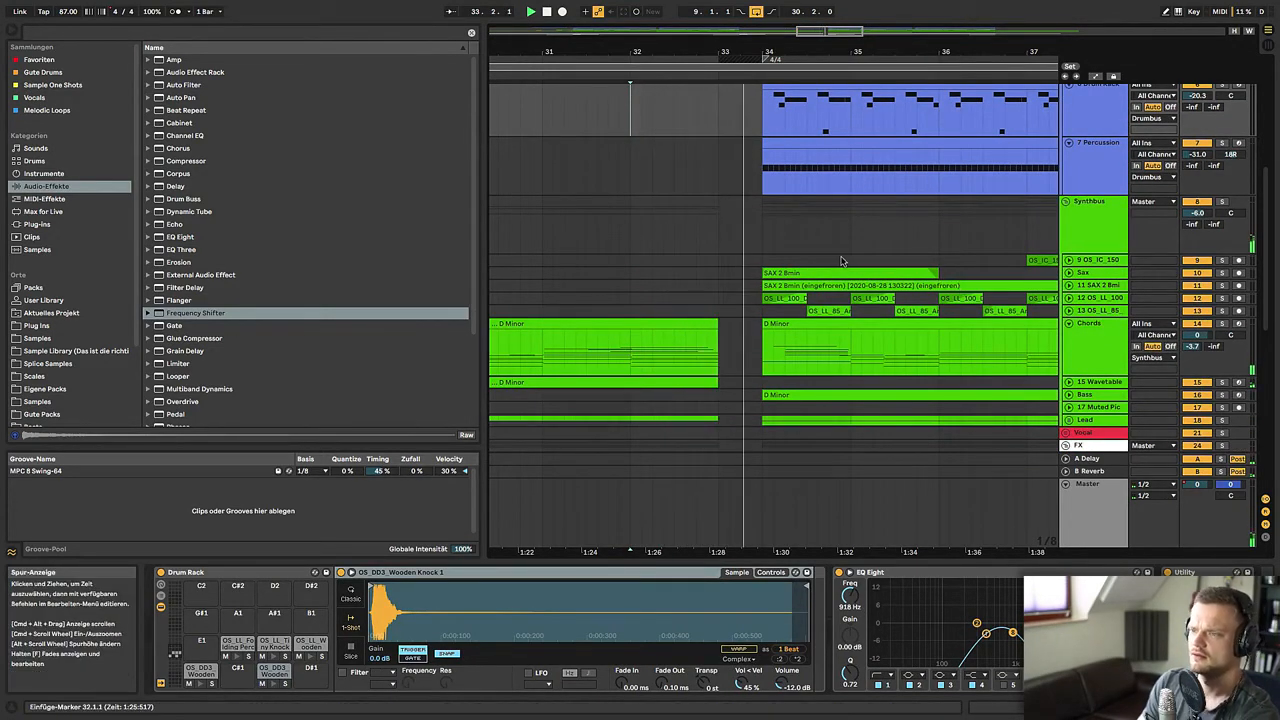
{"action": "left_click_drag", "start_coordinate": [786, 53], "coordinate": [790, 47]}
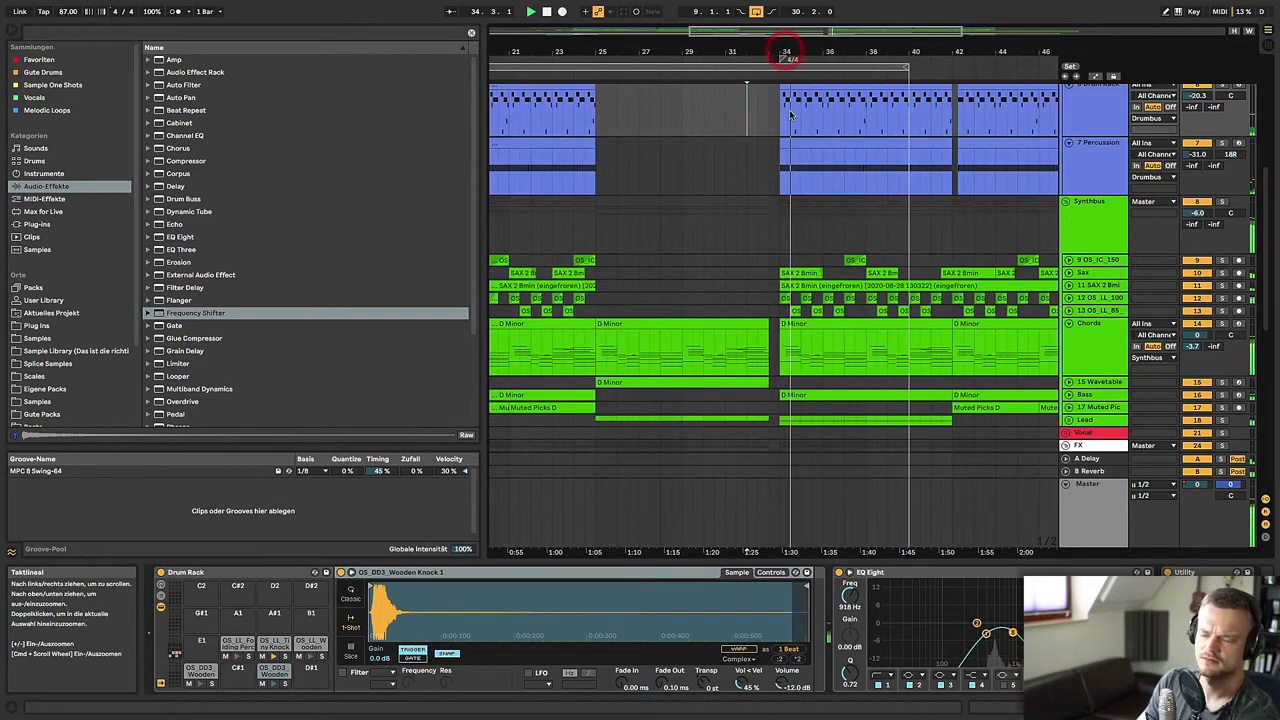
{"action": "scroll", "coordinate": [789, 233], "scroll_direction": "down", "scroll_amount": 4}
{"action": "scroll", "coordinate": [800, 245], "scroll_direction": "down", "scroll_amount": 2}
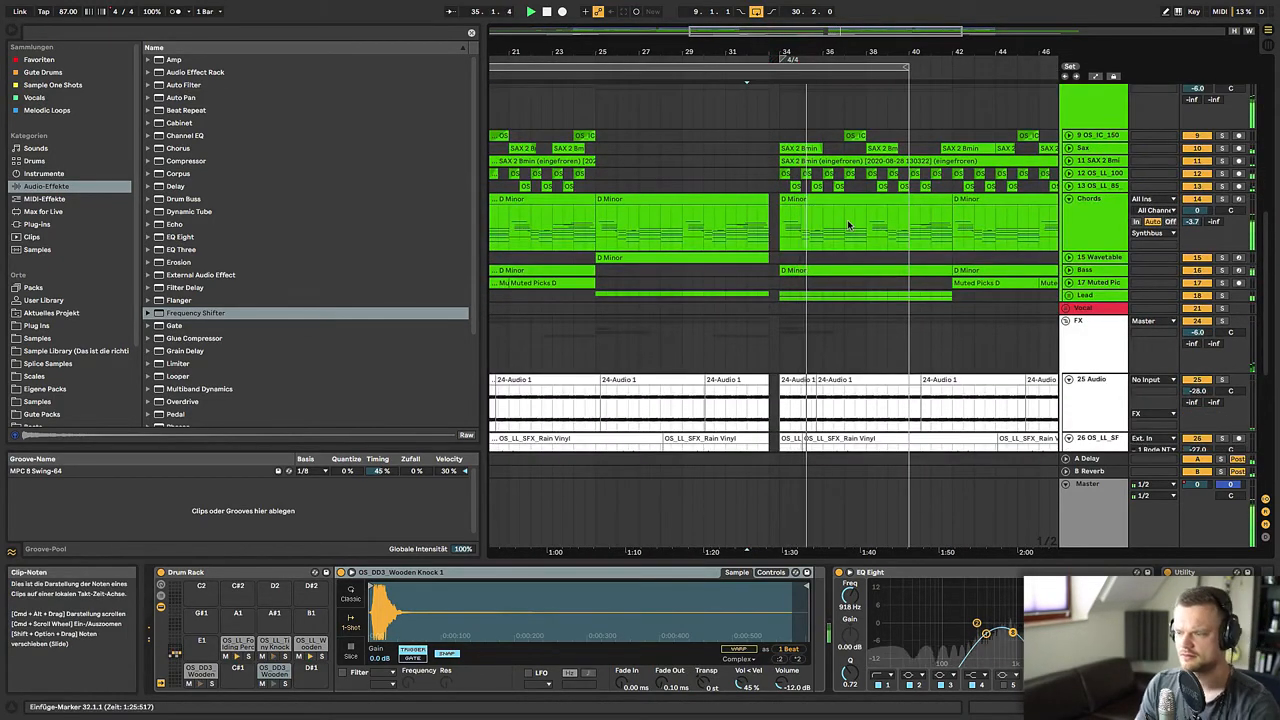
{"action": "scroll", "coordinate": [835, 428], "scroll_direction": "up", "scroll_amount": 10}
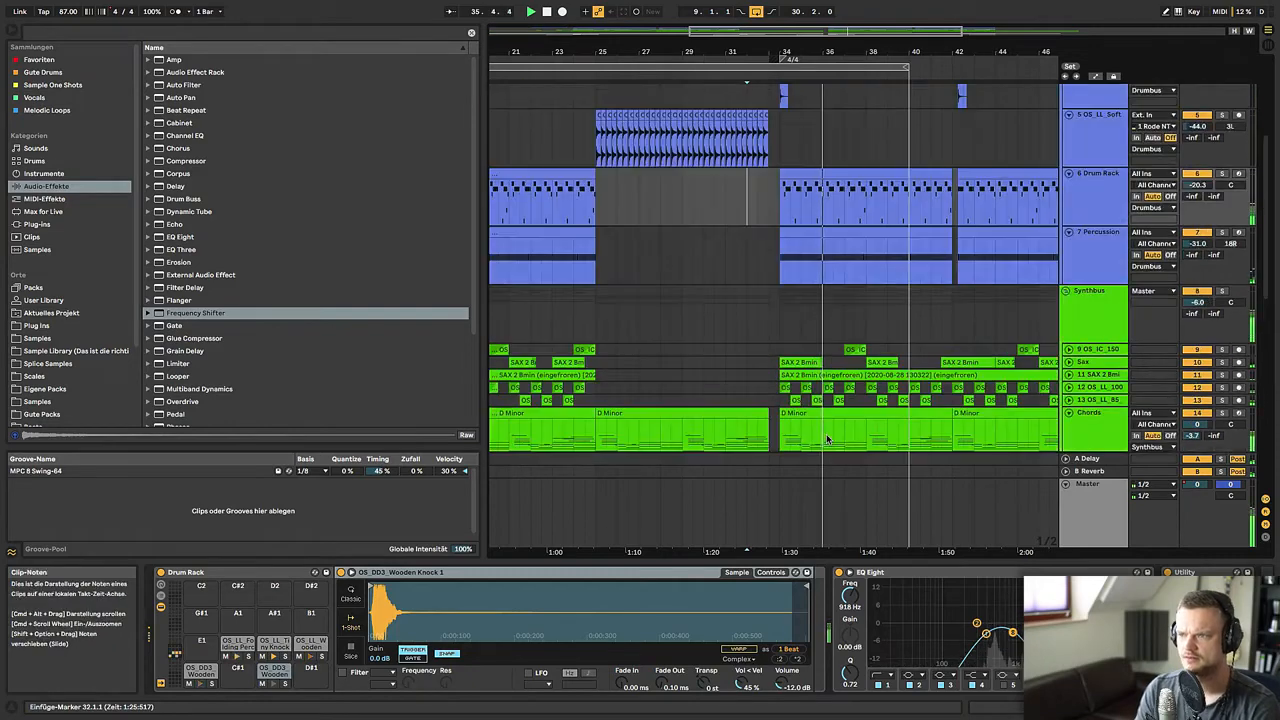
{"action": "key", "text": "space"}
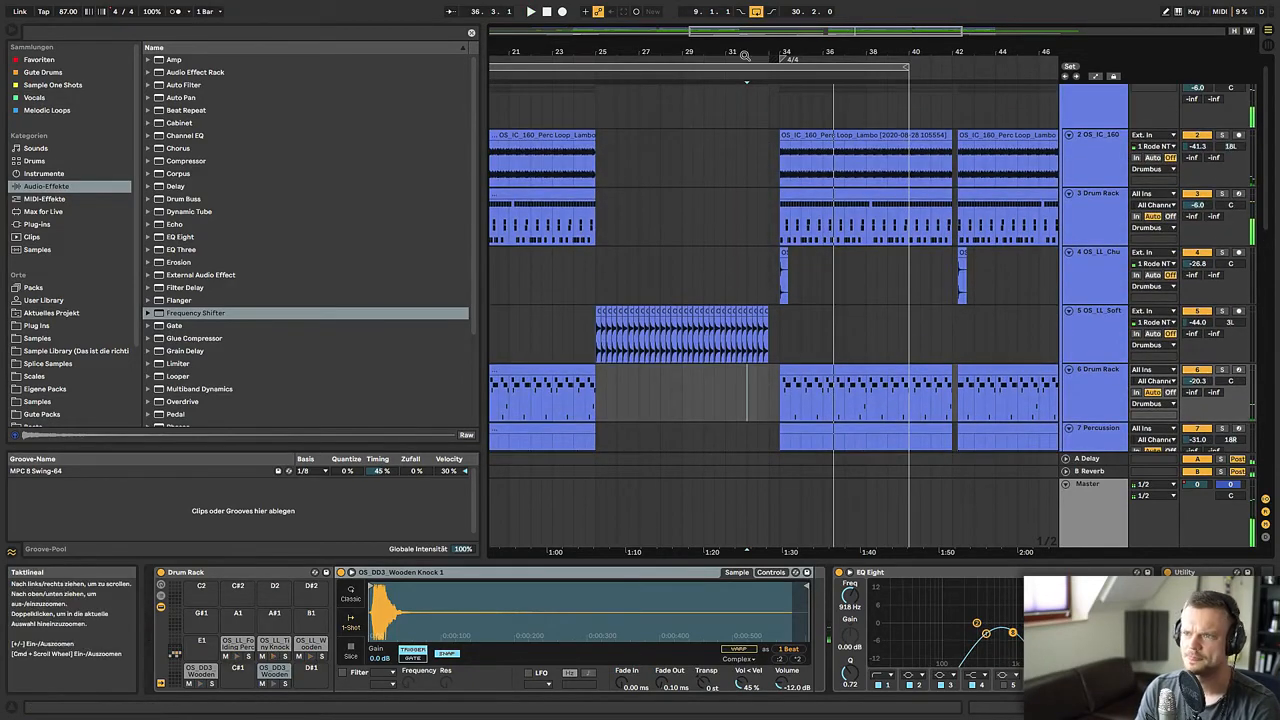
- Review the repeated section, selecting the Lead from bar 33 to 36 and the Chords from bar 34 to 50
{"action": "double_click", "coordinate": [746, 48]}
{"action": "scroll", "coordinate": [828, 396], "scroll_direction": "down", "scroll_amount": 5}
{"action": "scroll", "coordinate": [828, 397], "scroll_direction": "down", "scroll_amount": 6}
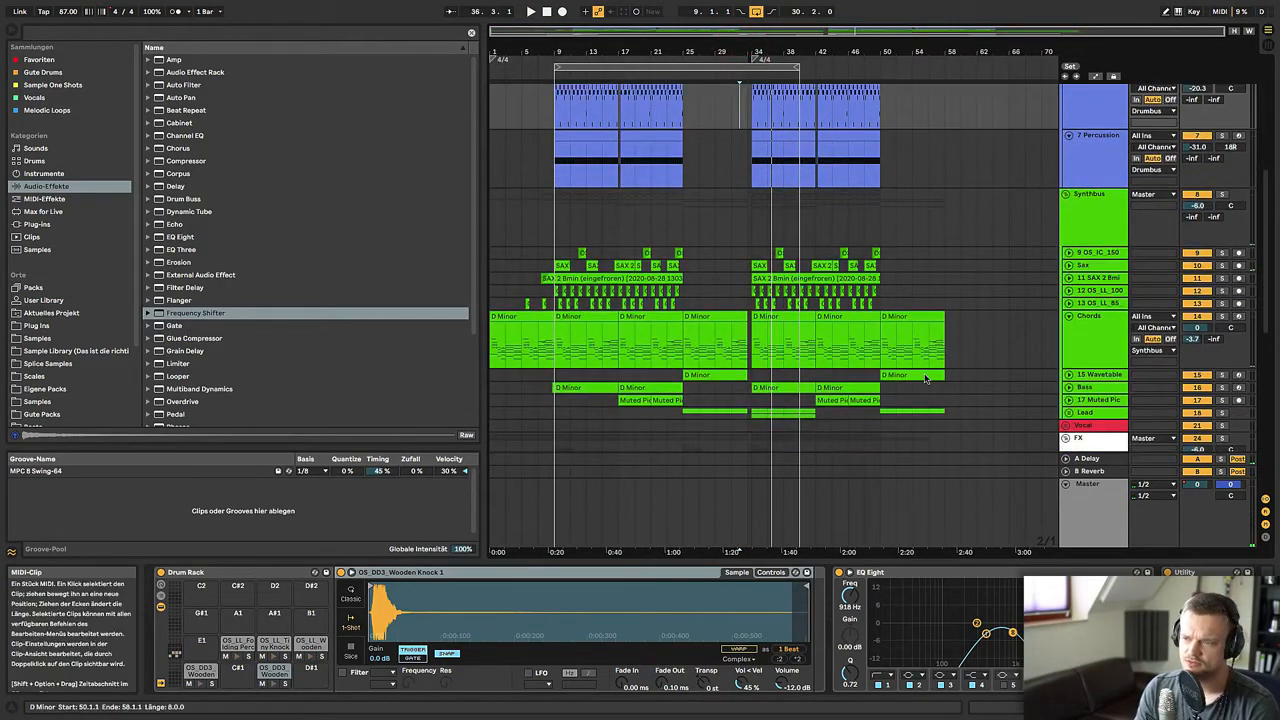
{"action": "left_click_drag", "start_coordinate": [750, 297], "coordinate": [765, 300]}
{"action": "left_click", "coordinate": [762, 294]}
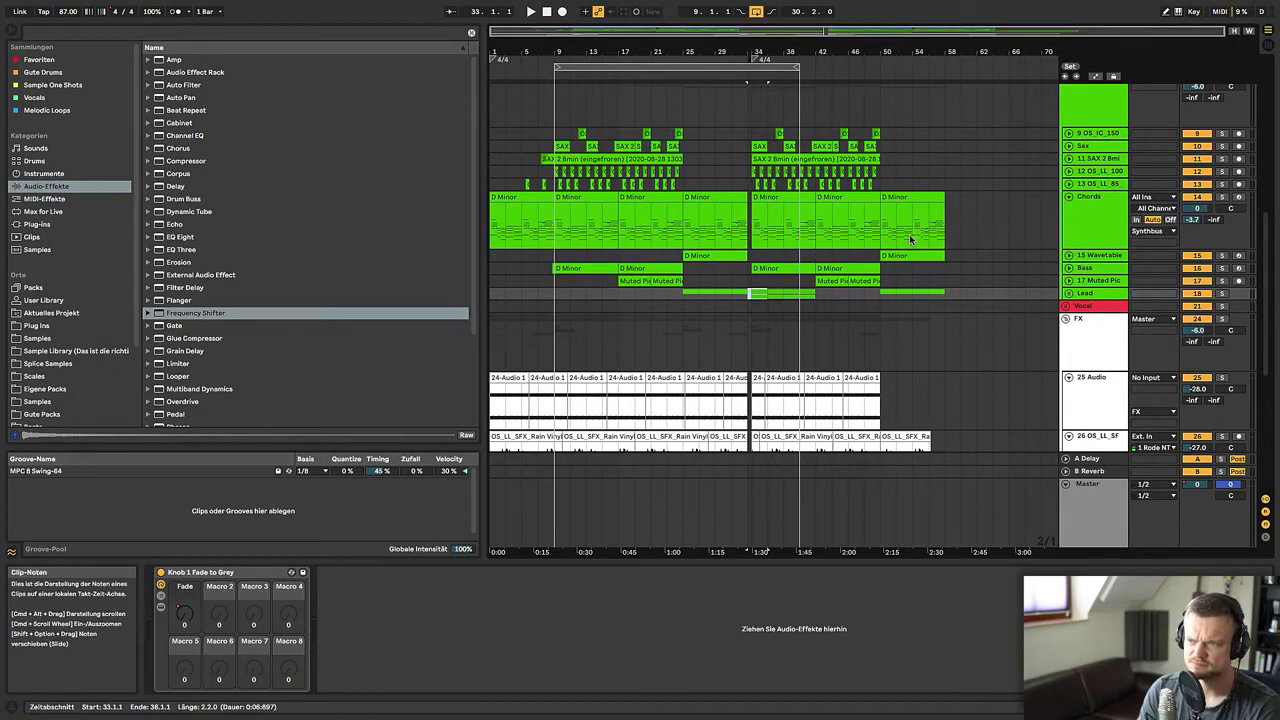
{"action": "left_click_drag", "start_coordinate": [876, 238], "coordinate": [752, 235]}
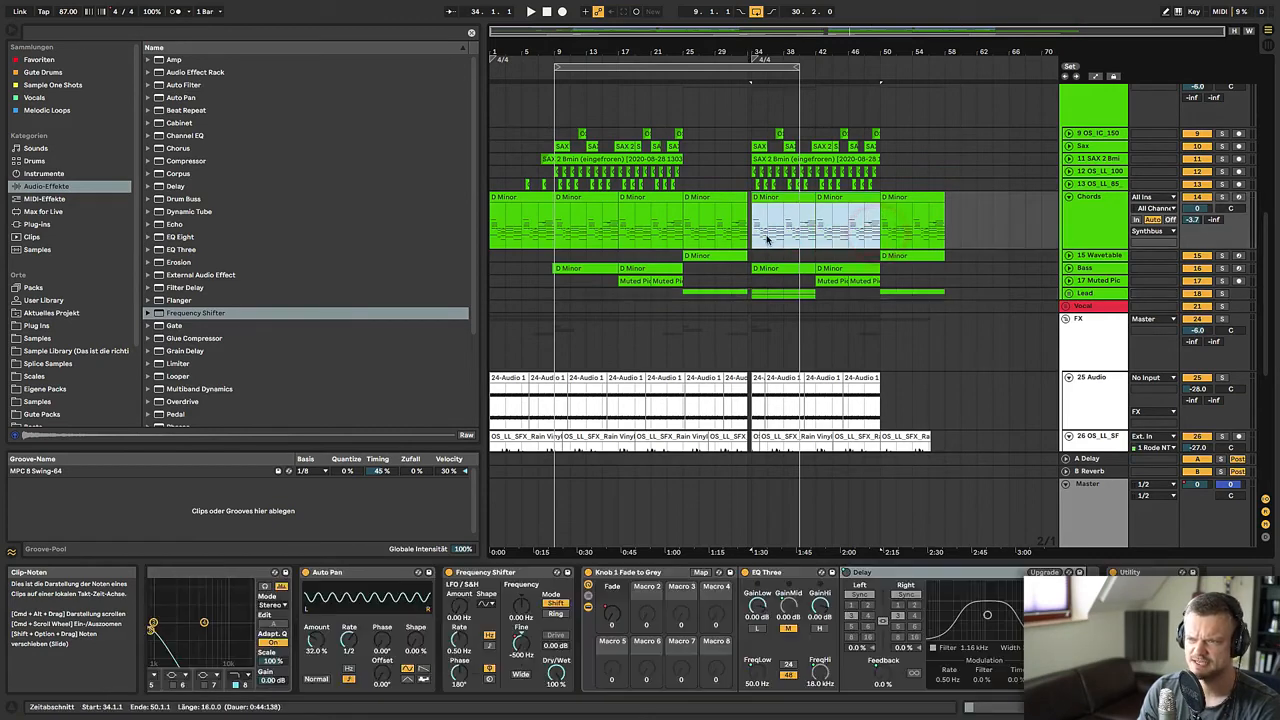
- Unfold the Lead group and inspect track 19's clip at bar 34 and the 15 Wavetable clip at bar 50
{"action": "left_click", "coordinate": [1069, 294]}
{"action": "left_click", "coordinate": [797, 345]}
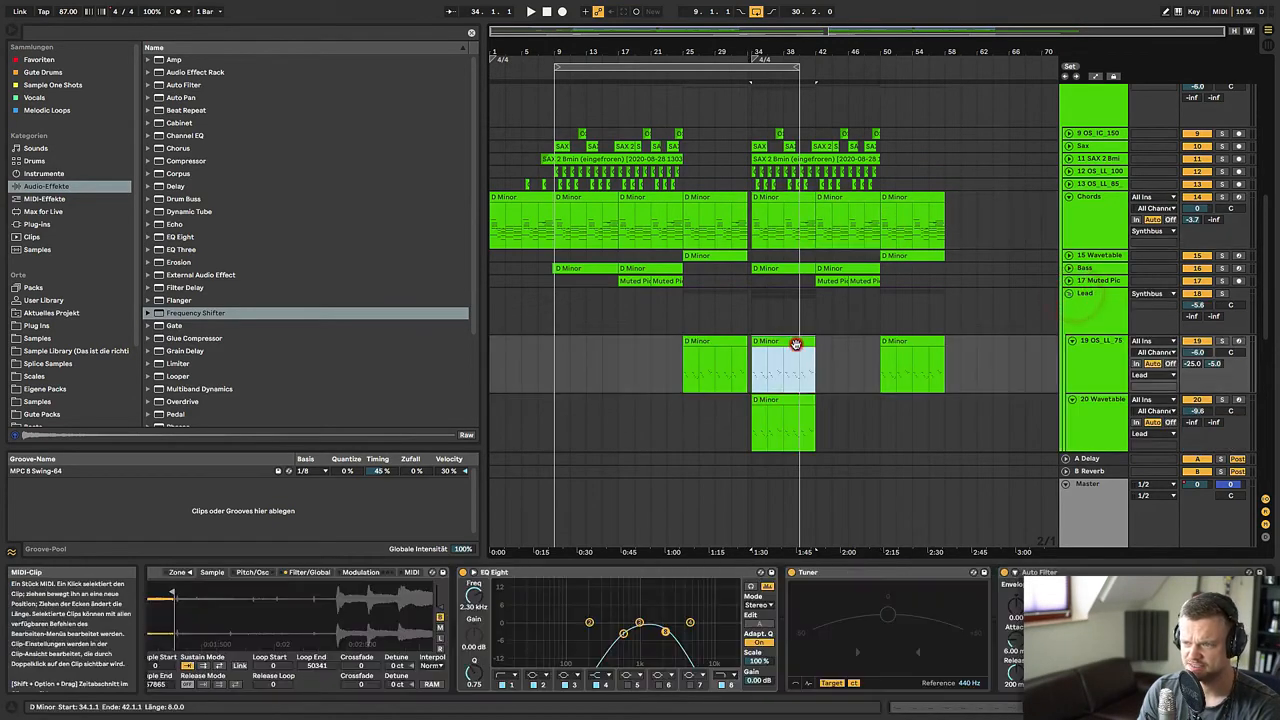
{"action": "scroll", "coordinate": [797, 347], "scroll_direction": "down", "scroll_amount": 4}
{"action": "scroll", "coordinate": [850, 345], "scroll_direction": "up", "scroll_amount": 10}
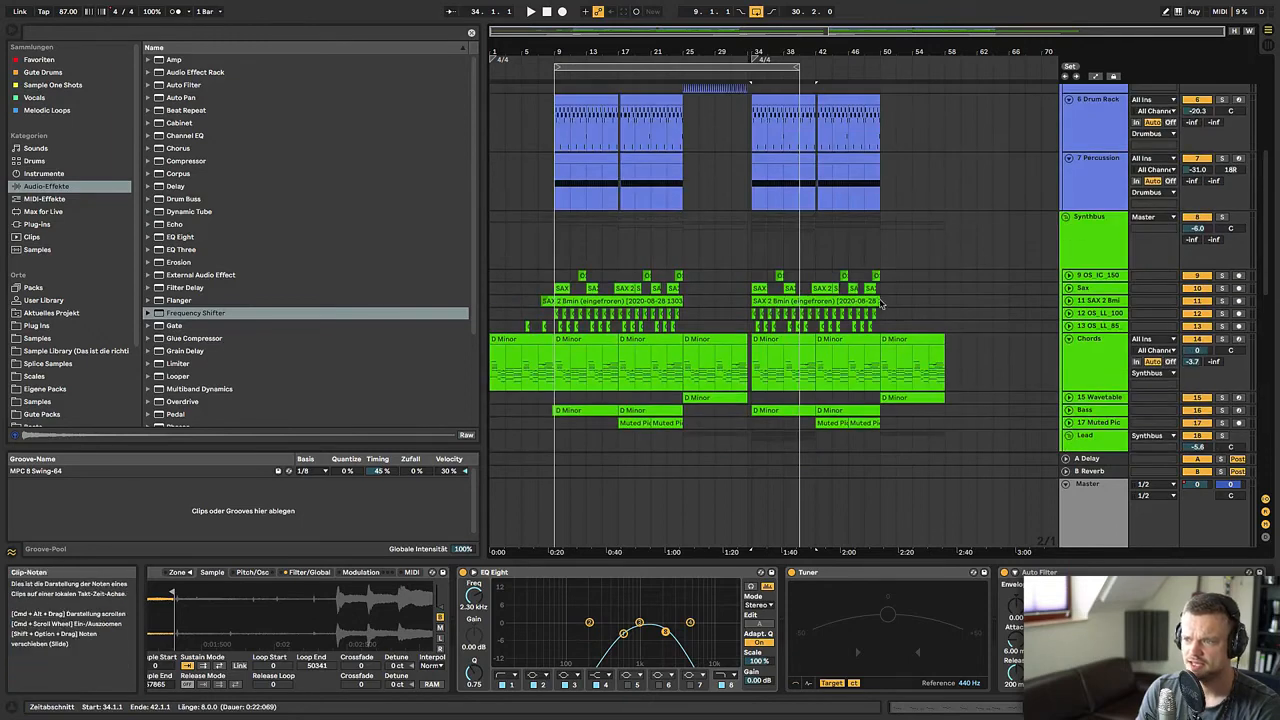
{"action": "left_click", "coordinate": [907, 341]}
{"action": "scroll", "coordinate": [907, 330], "scroll_direction": "down", "scroll_amount": 2}
{"action": "left_click", "coordinate": [907, 324]}
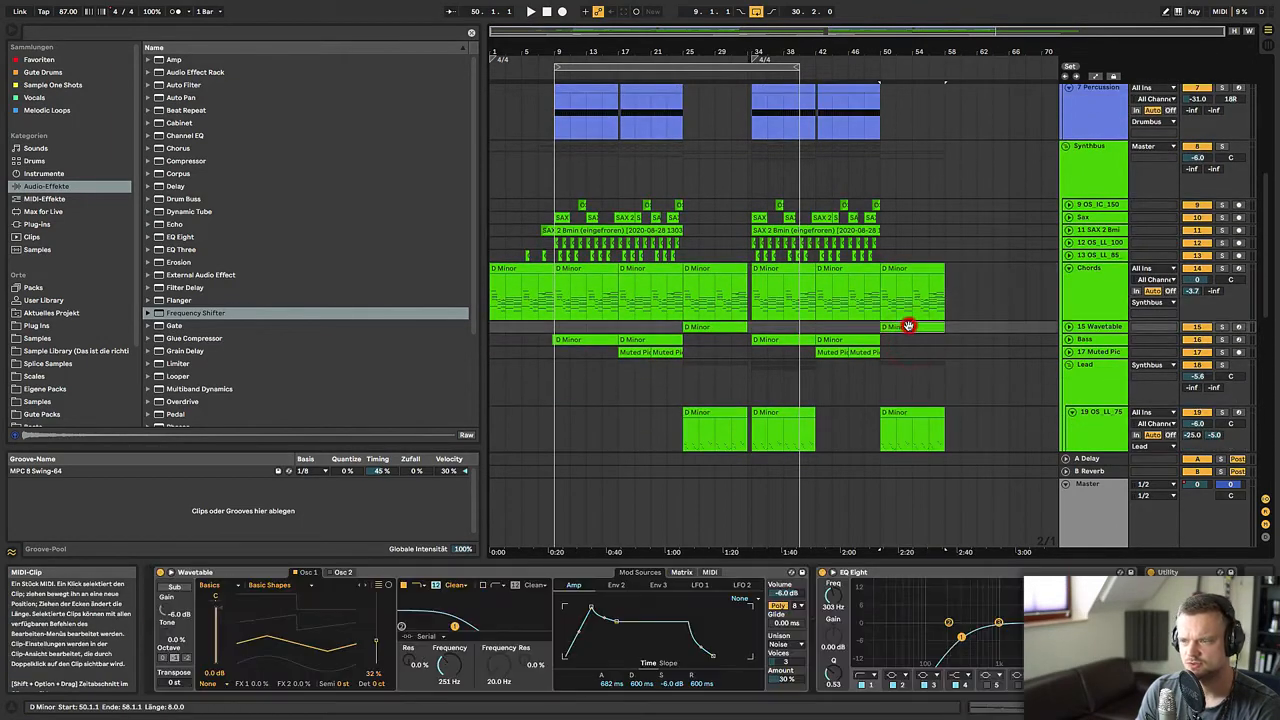
- Compare the Chords clips in the intro and outro, and select track 19's clip at bar 34
{"action": "left_click", "coordinate": [540, 275]}
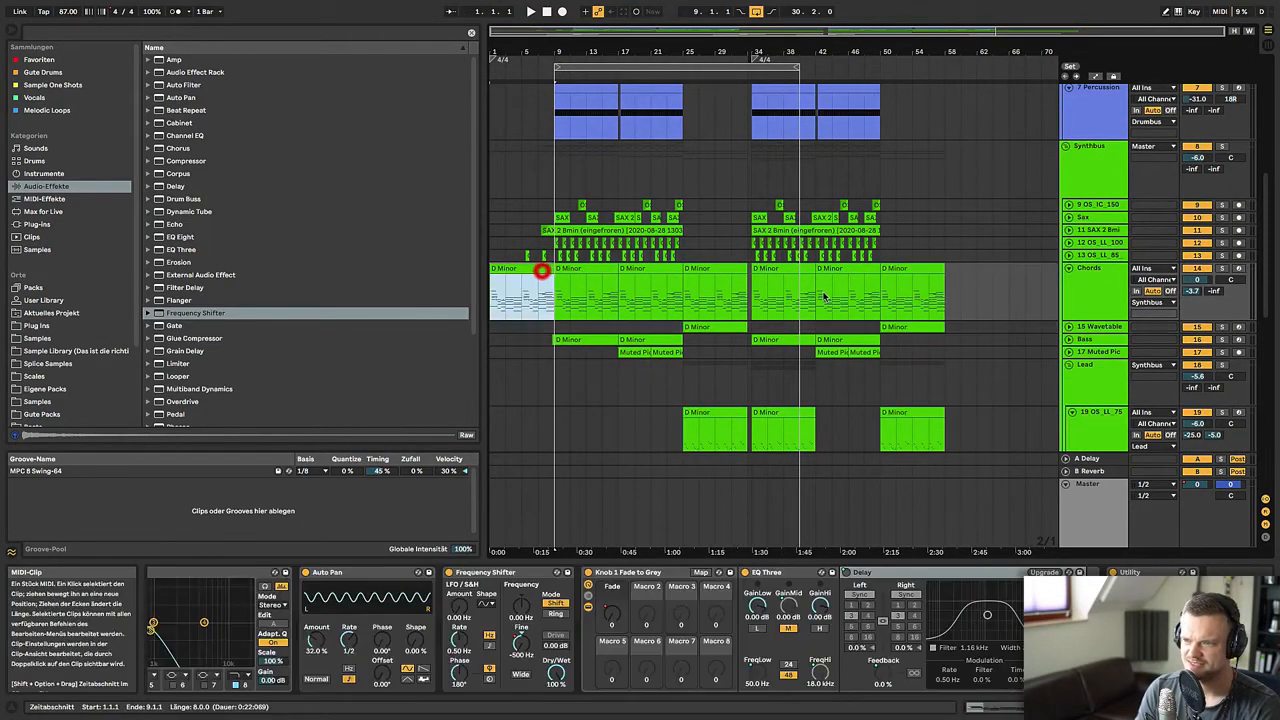
{"action": "left_click", "coordinate": [886, 272]}
{"action": "left_click", "coordinate": [522, 268]}
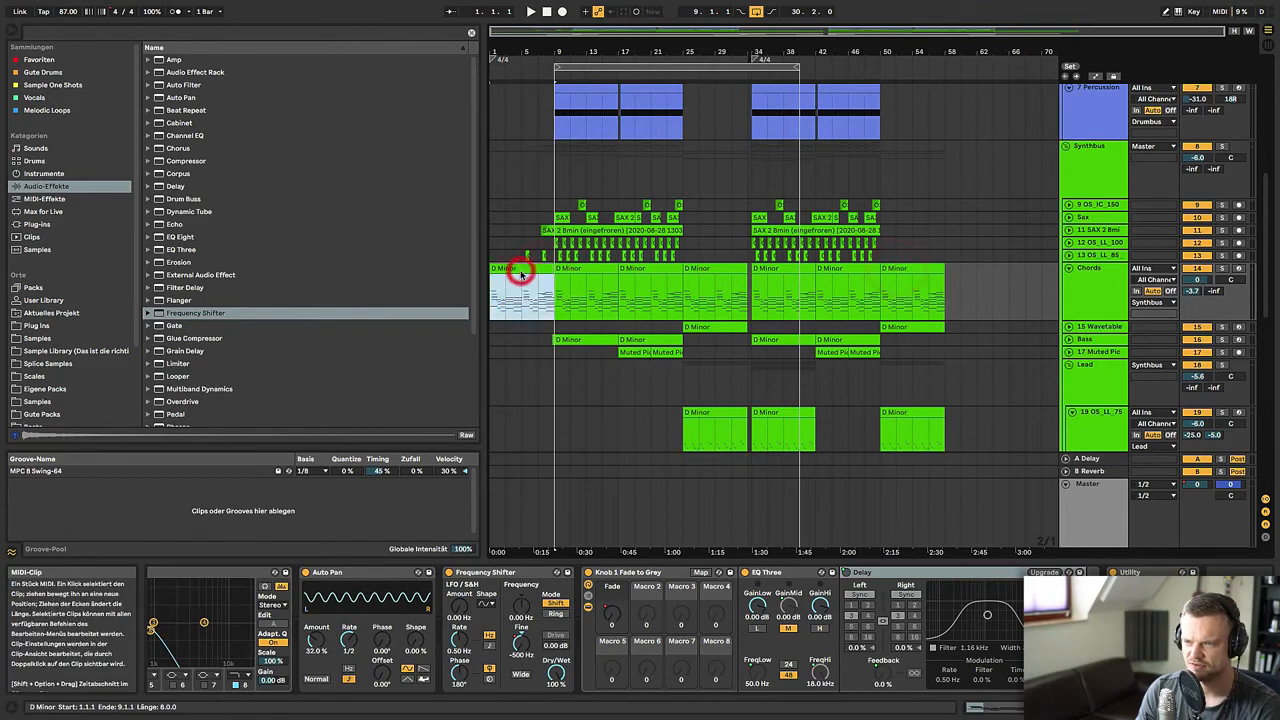
{"action": "left_click_drag", "start_coordinate": [556, 298], "coordinate": [474, 302]}
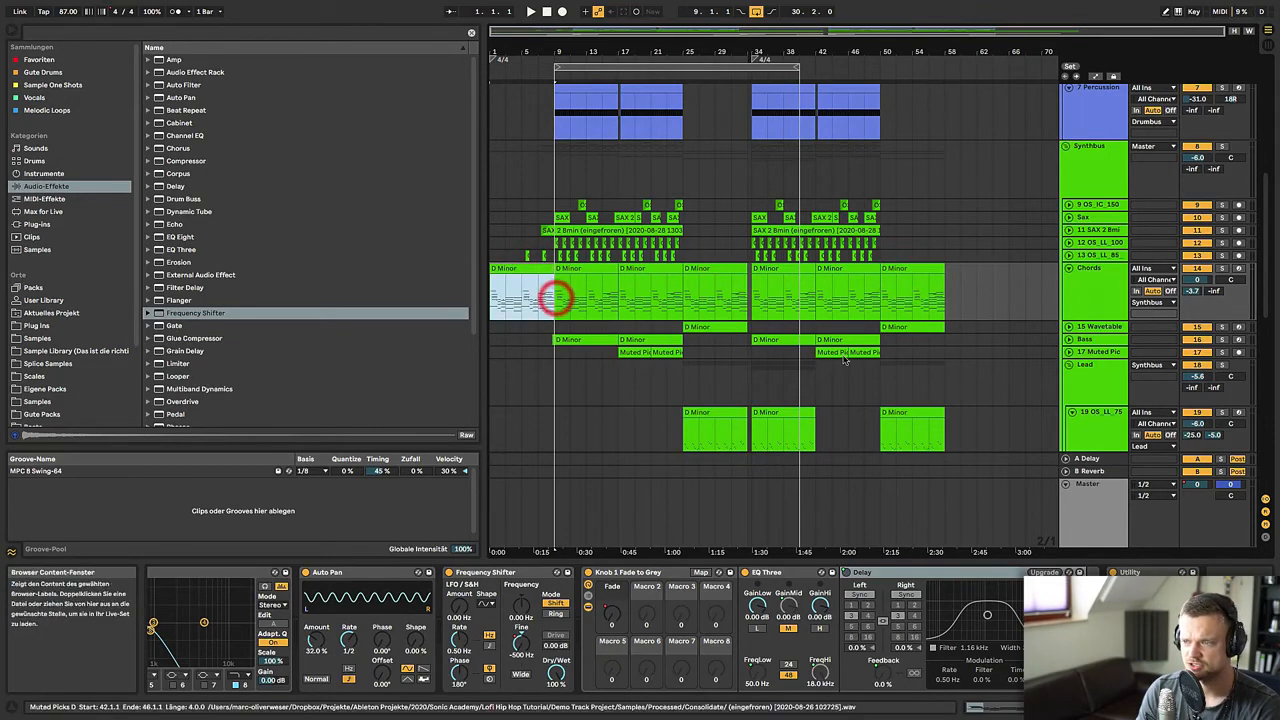
{"action": "scroll", "coordinate": [842, 411], "scroll_direction": "down", "scroll_amount": 3}
{"action": "left_click", "coordinate": [765, 310]}
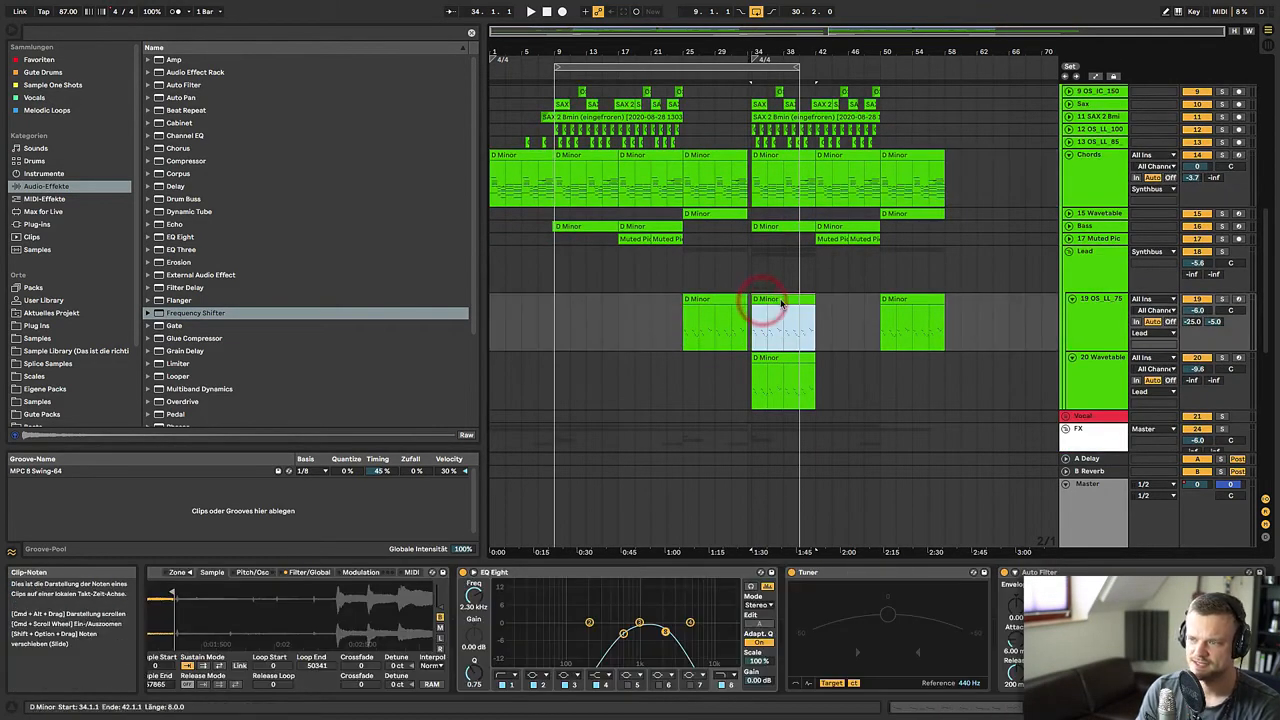
- Extend the loop's end to bar 50 and fold the Lead group together with the other Synthbus tracks
{"action": "left_click_drag", "start_coordinate": [800, 66], "coordinate": [880, 66]}
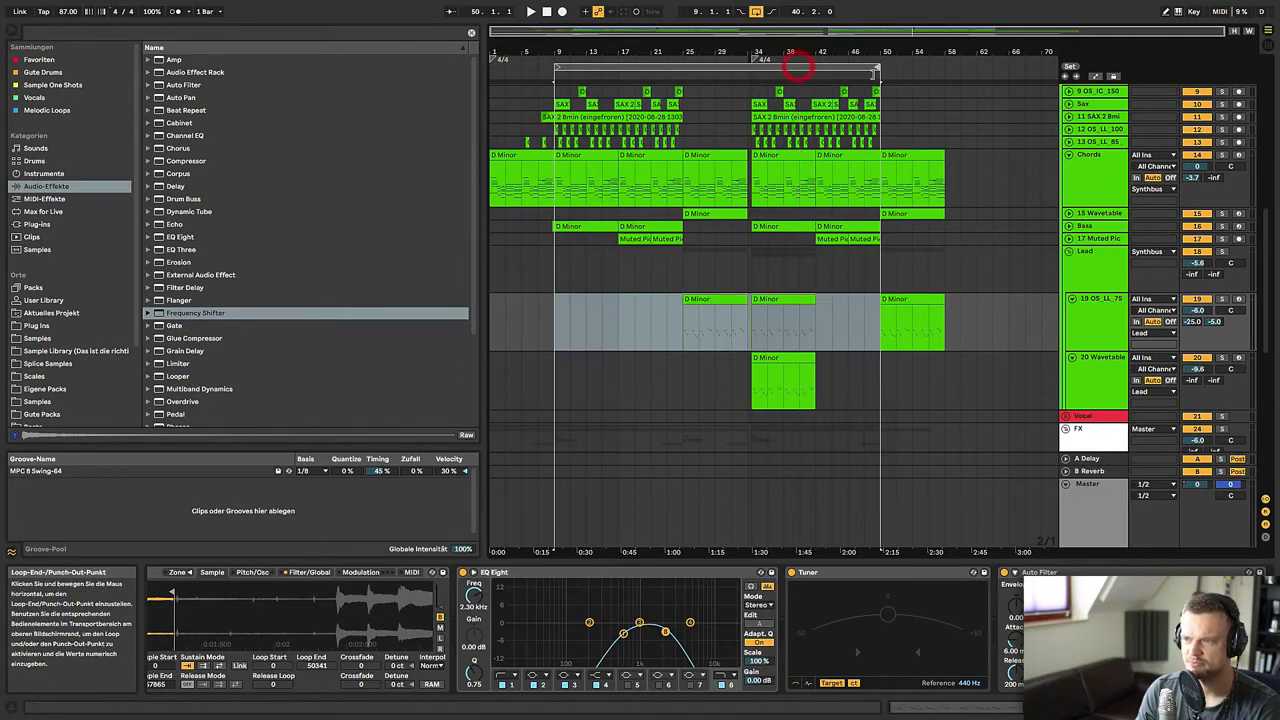
{"action": "left_click", "coordinate": [1100, 266]}
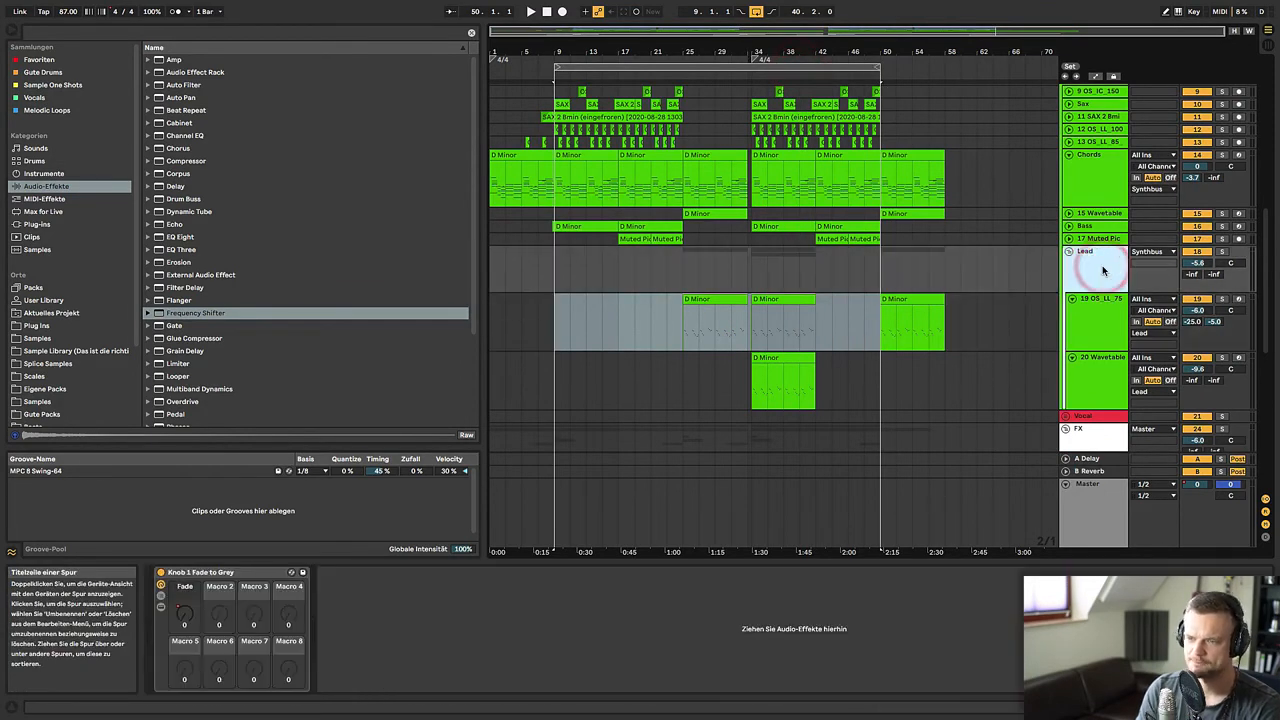
{"action": "key", "text": "ctrl+a"}
{"action": "key", "text": "u"}
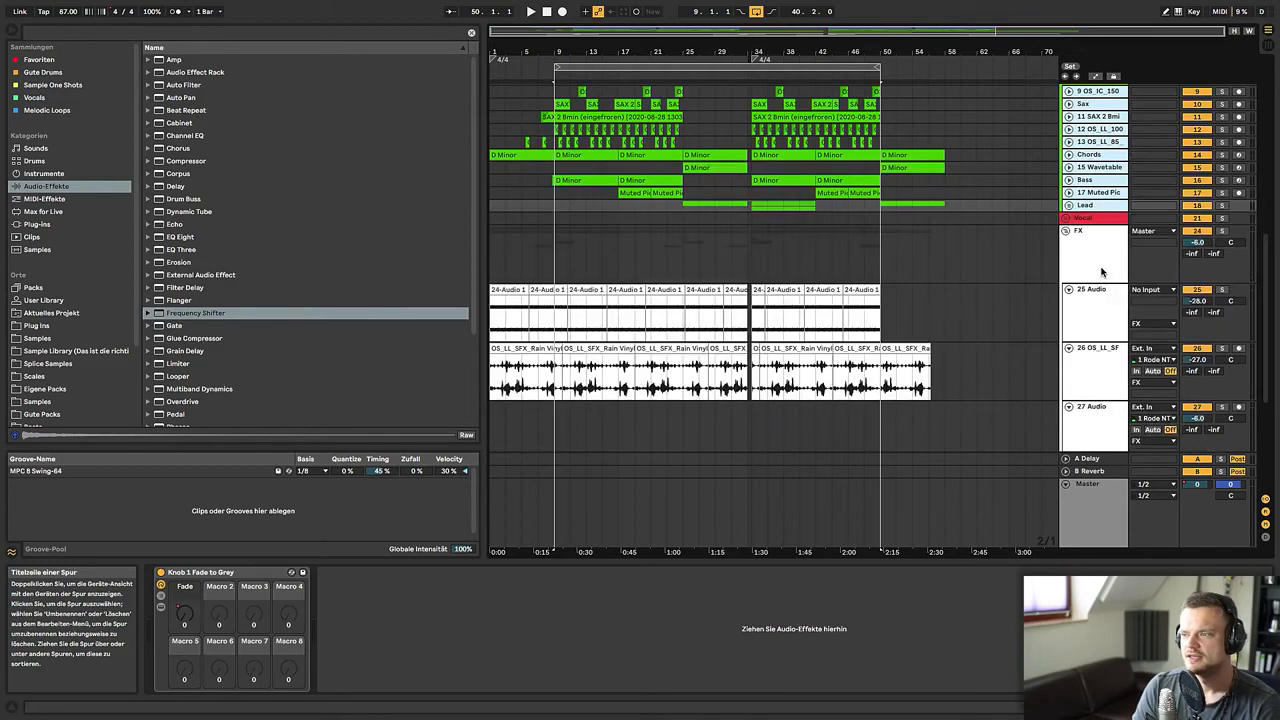
- Fold all the main groups and place the insert marker at 9.1.1 on the Vocal group
{"action": "left_click", "coordinate": [1102, 271]}
{"action": "key", "text": "ctrl+a"}
{"action": "key", "text": "u"}
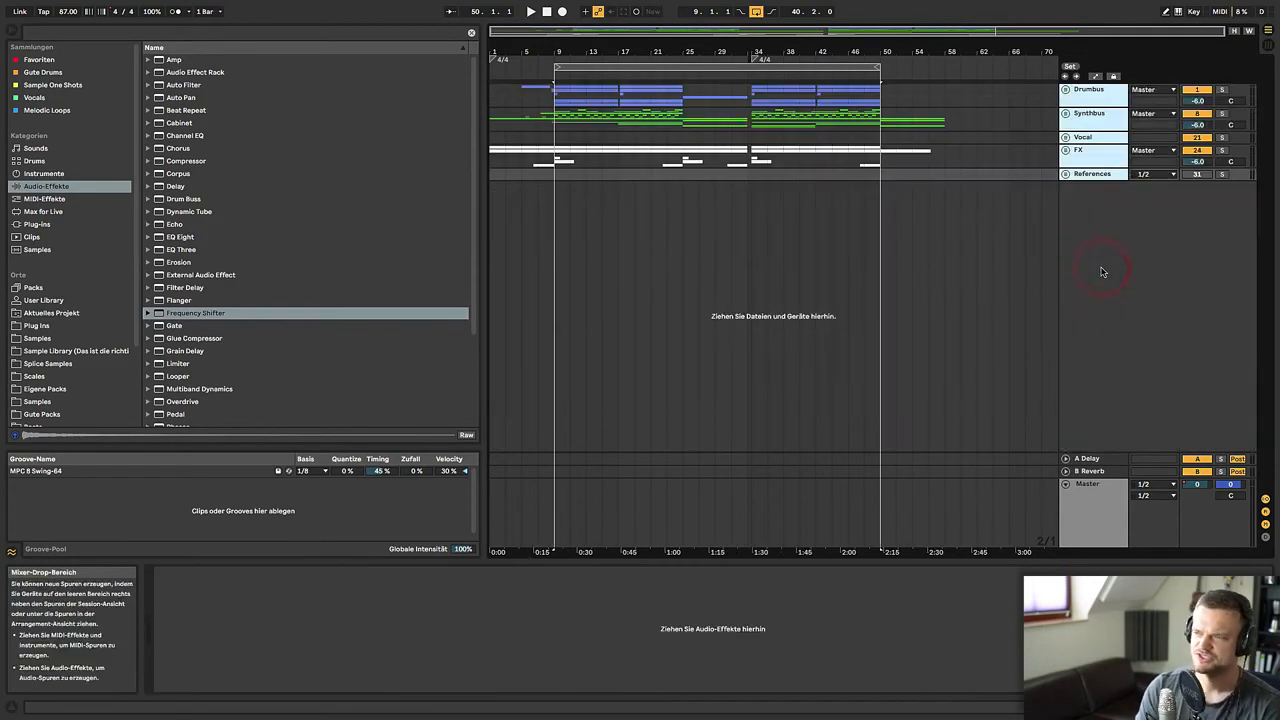
{"action": "left_click", "coordinate": [562, 143]}
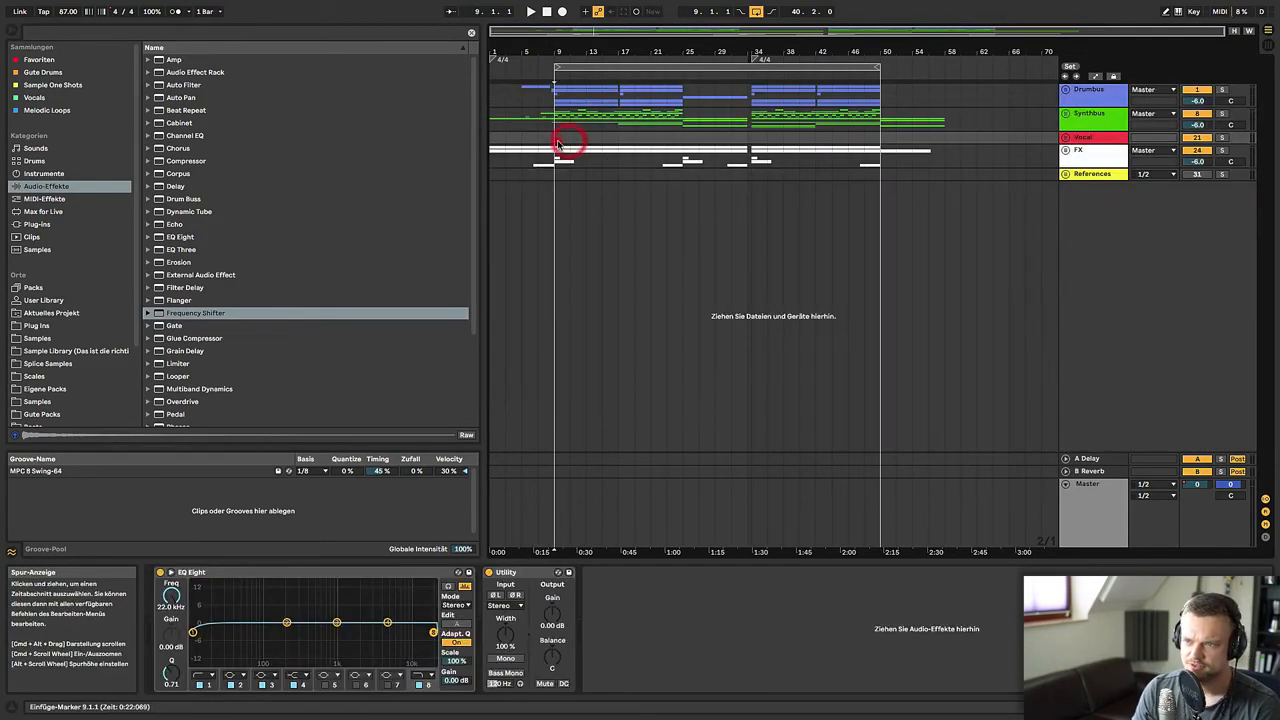